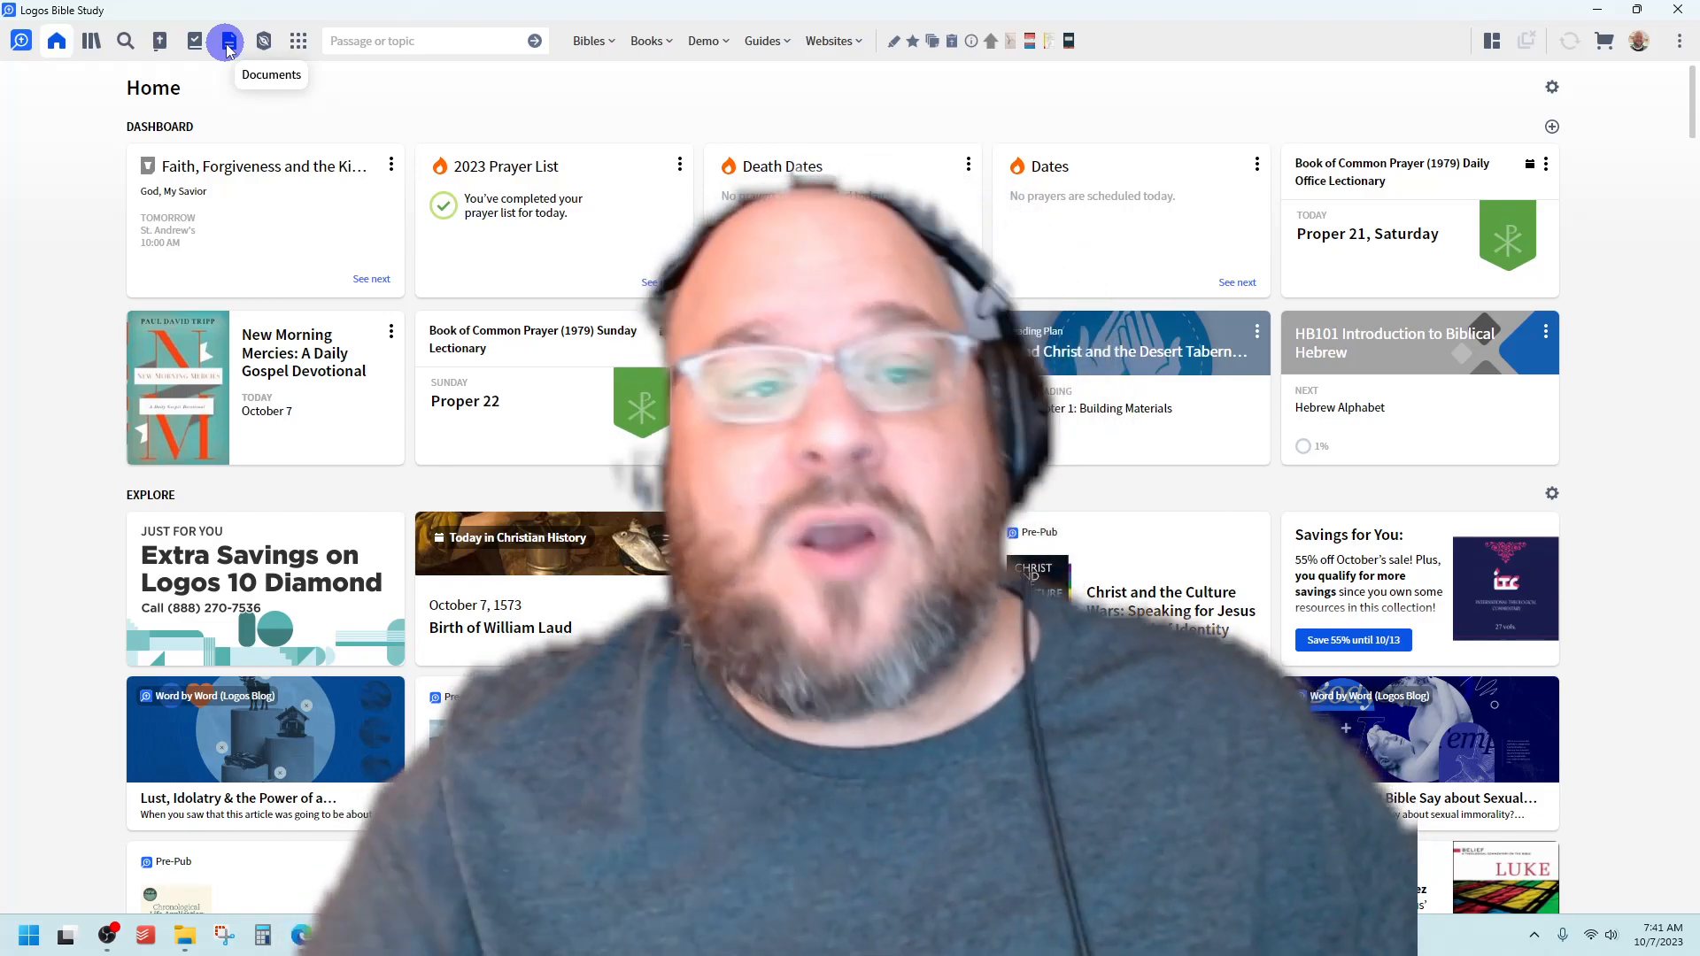
Create a new sermon document
left_click(212, 39)
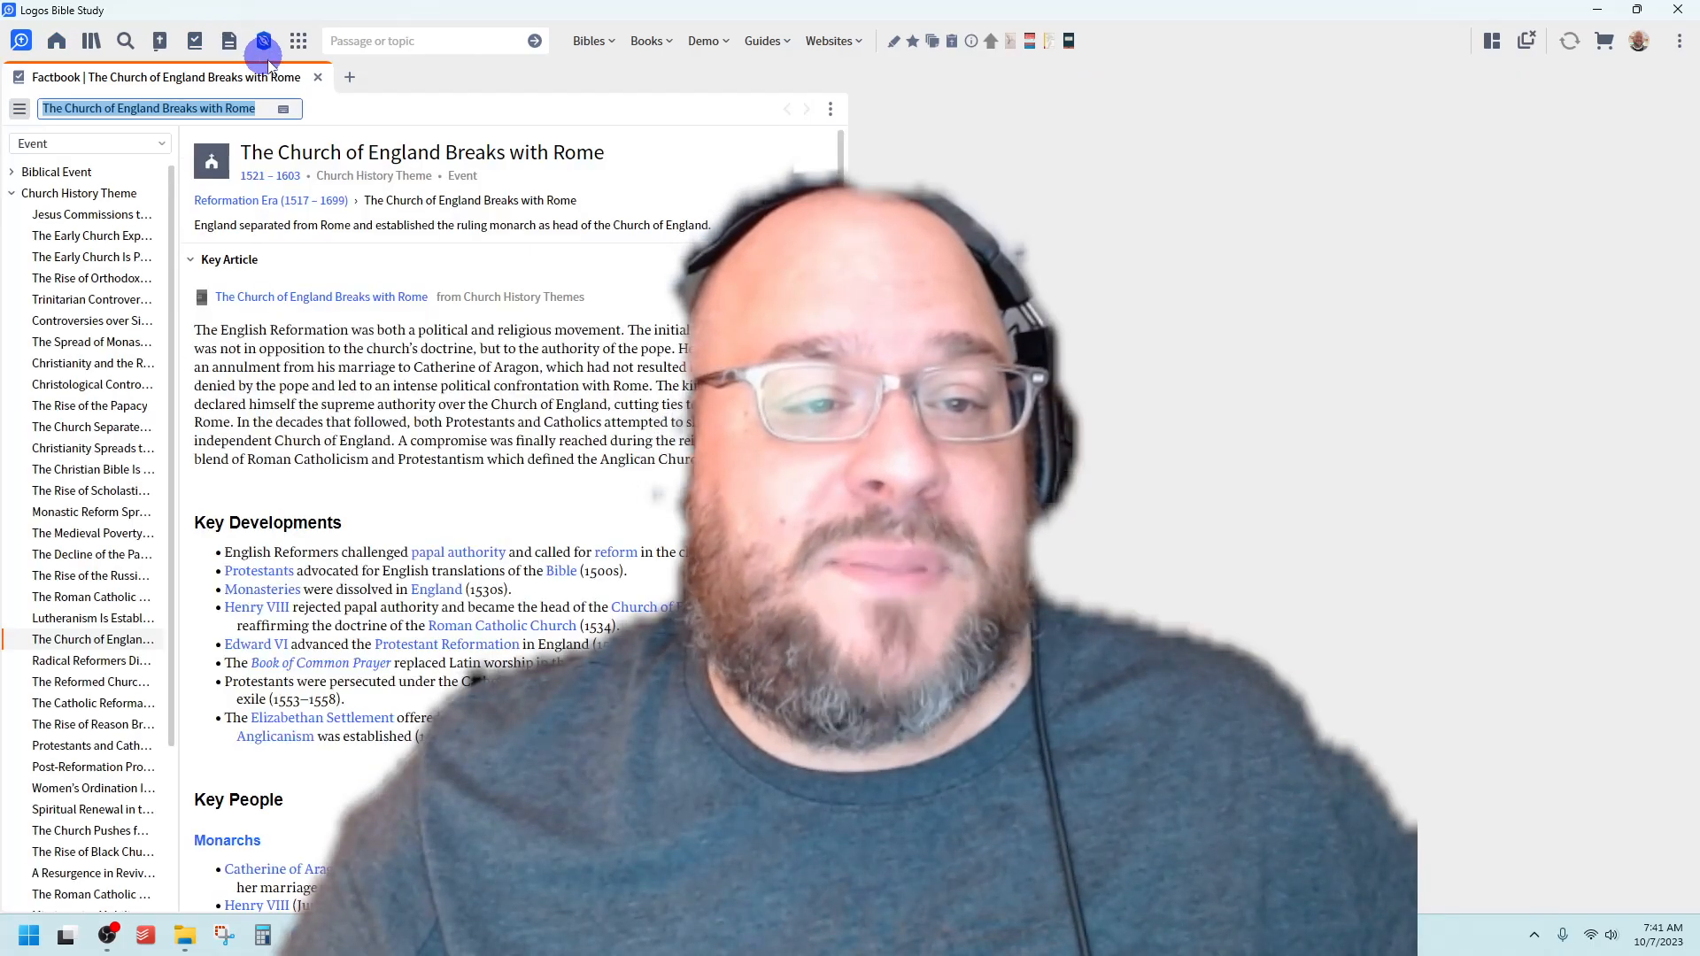
left_click(317, 76)
left_click(229, 41)
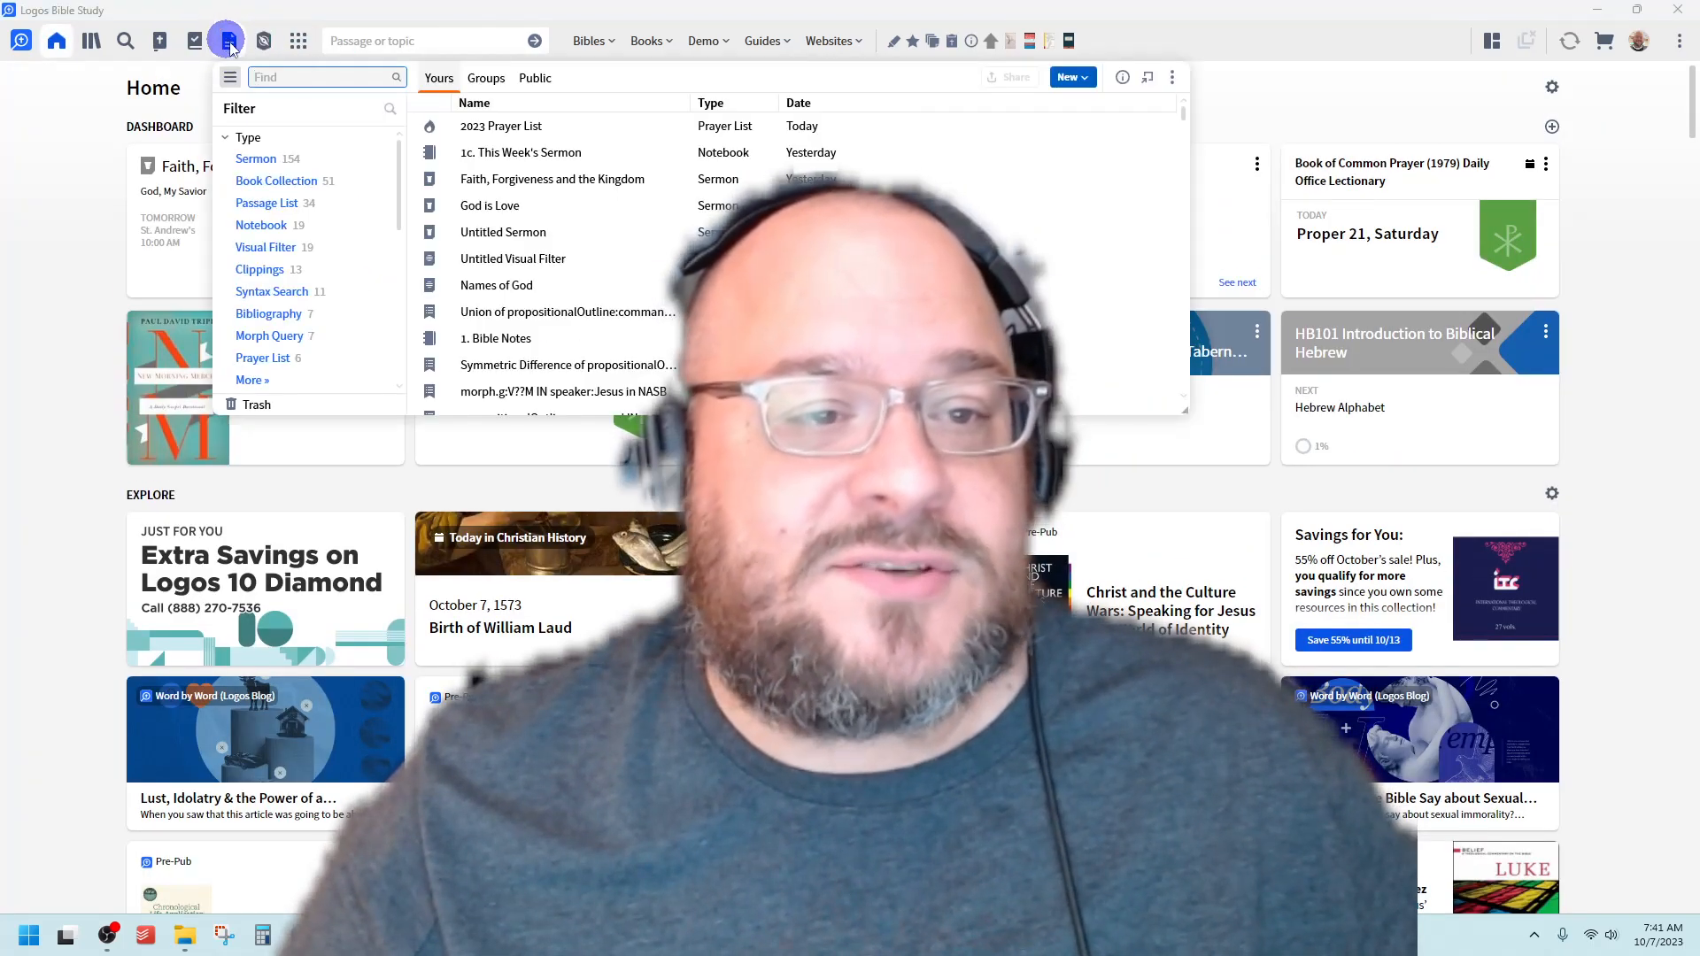
left_click(1072, 77)
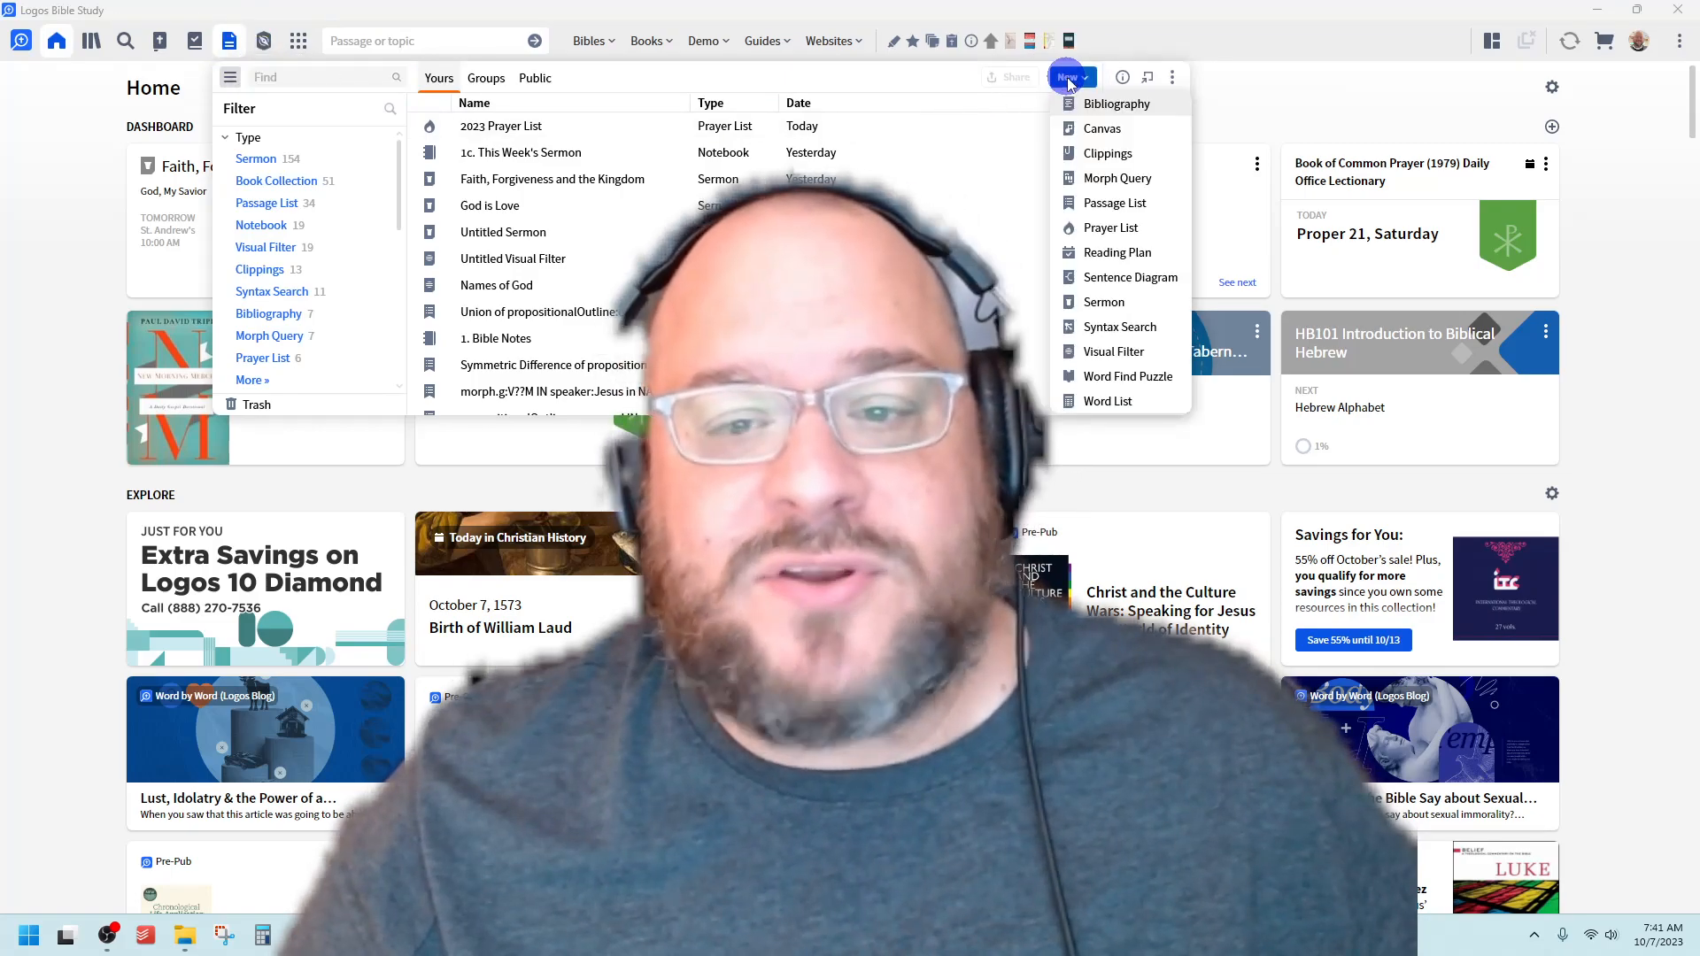
left_click(1104, 302)
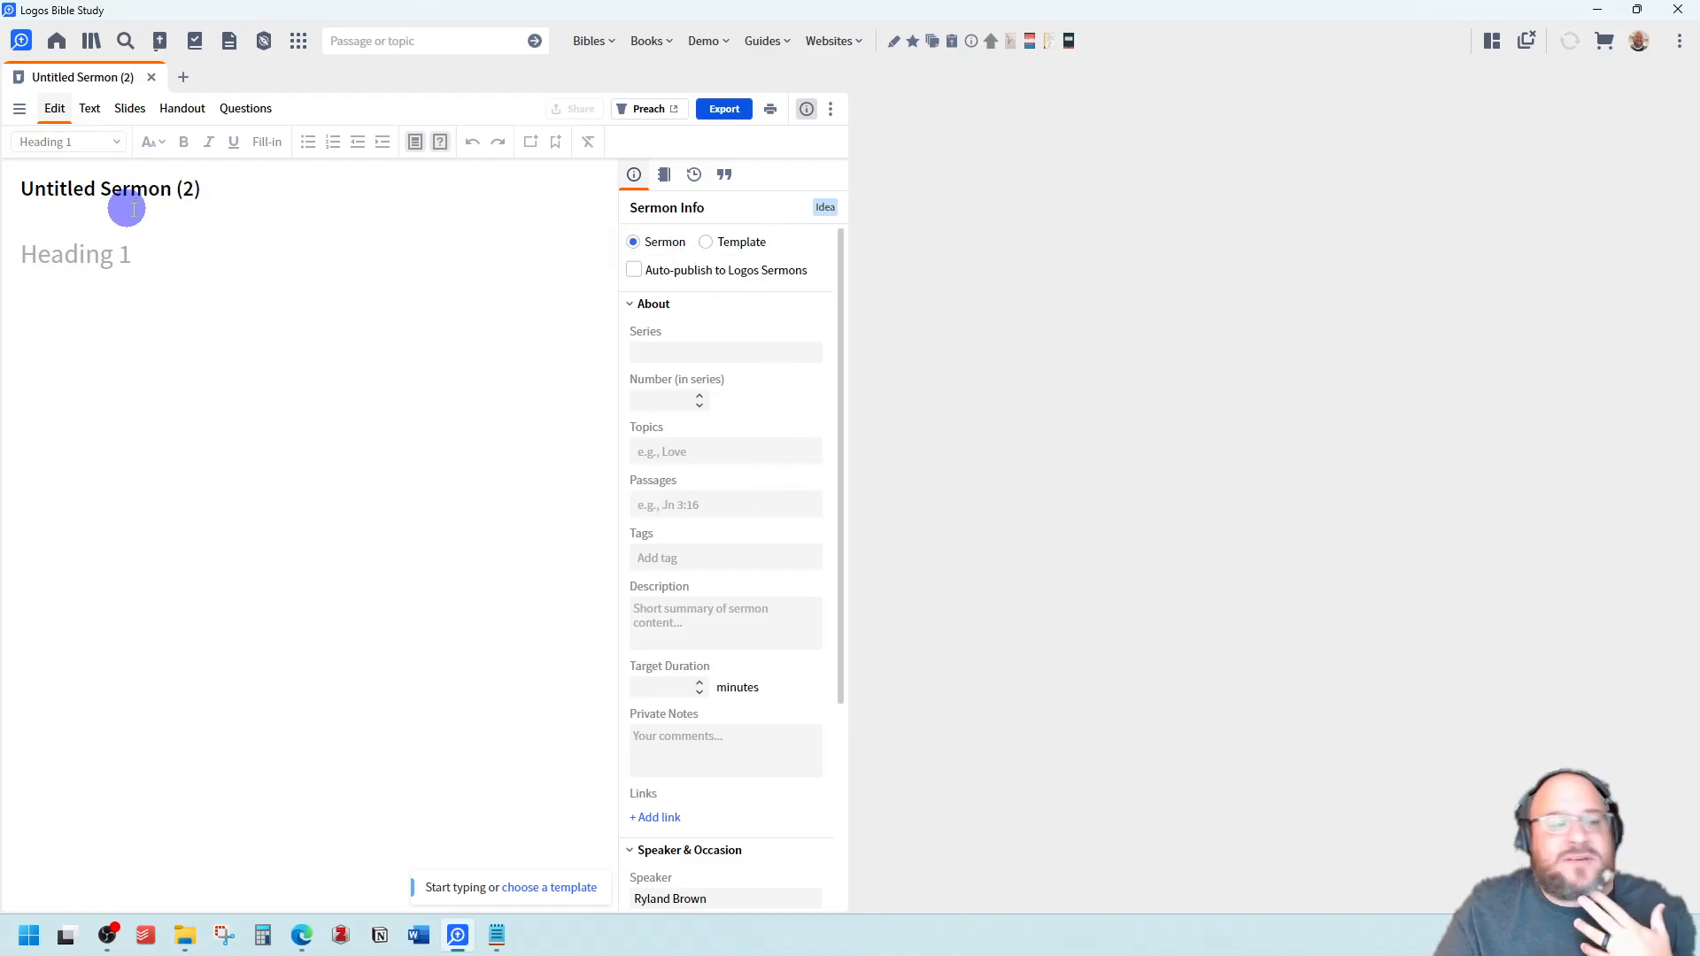
Replace the sermon's default title with "Christ Died For You"
triple_click(158, 193)
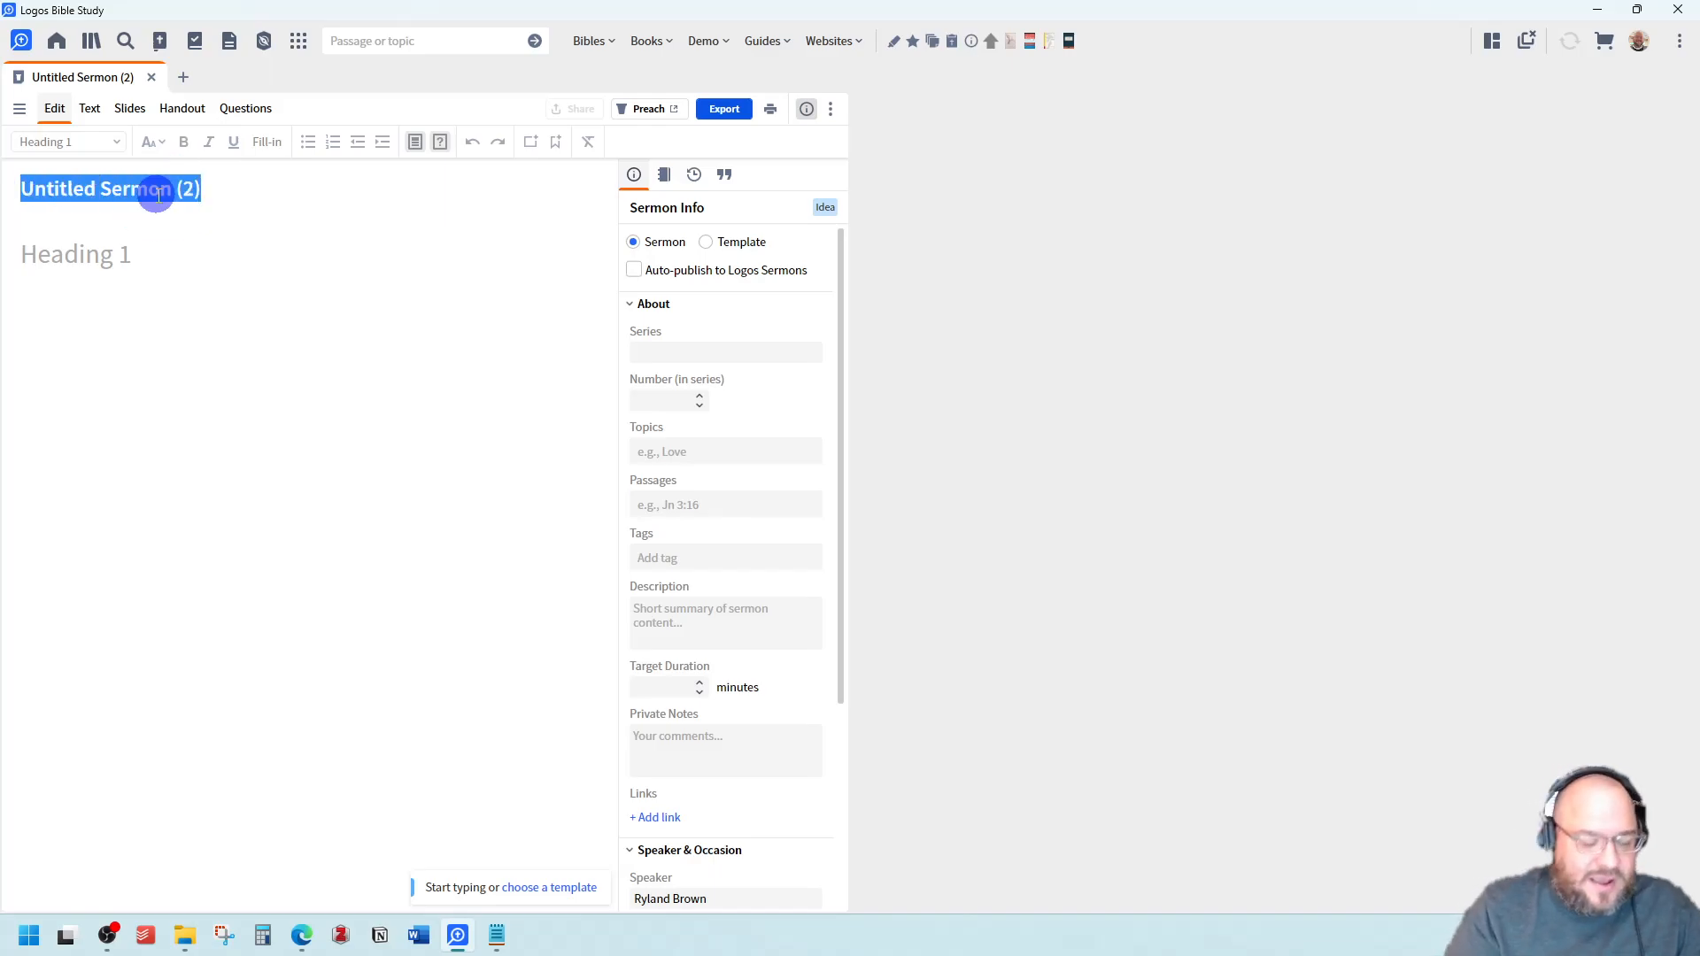
type("Christ D")
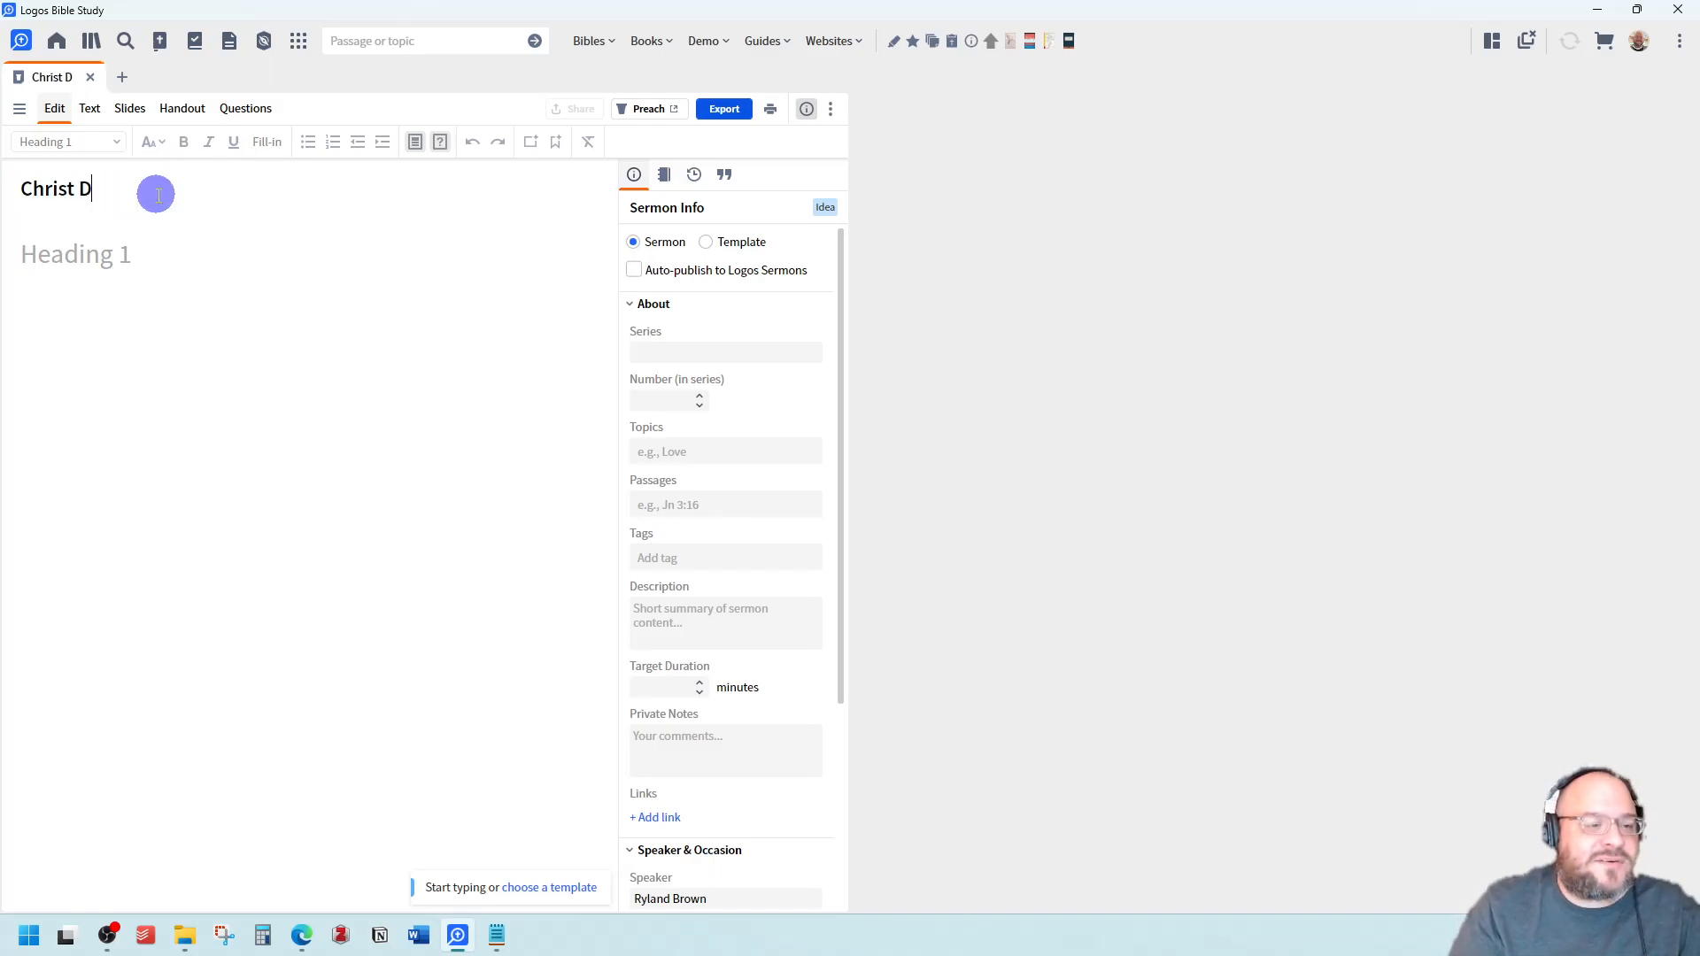
type("ied For You")
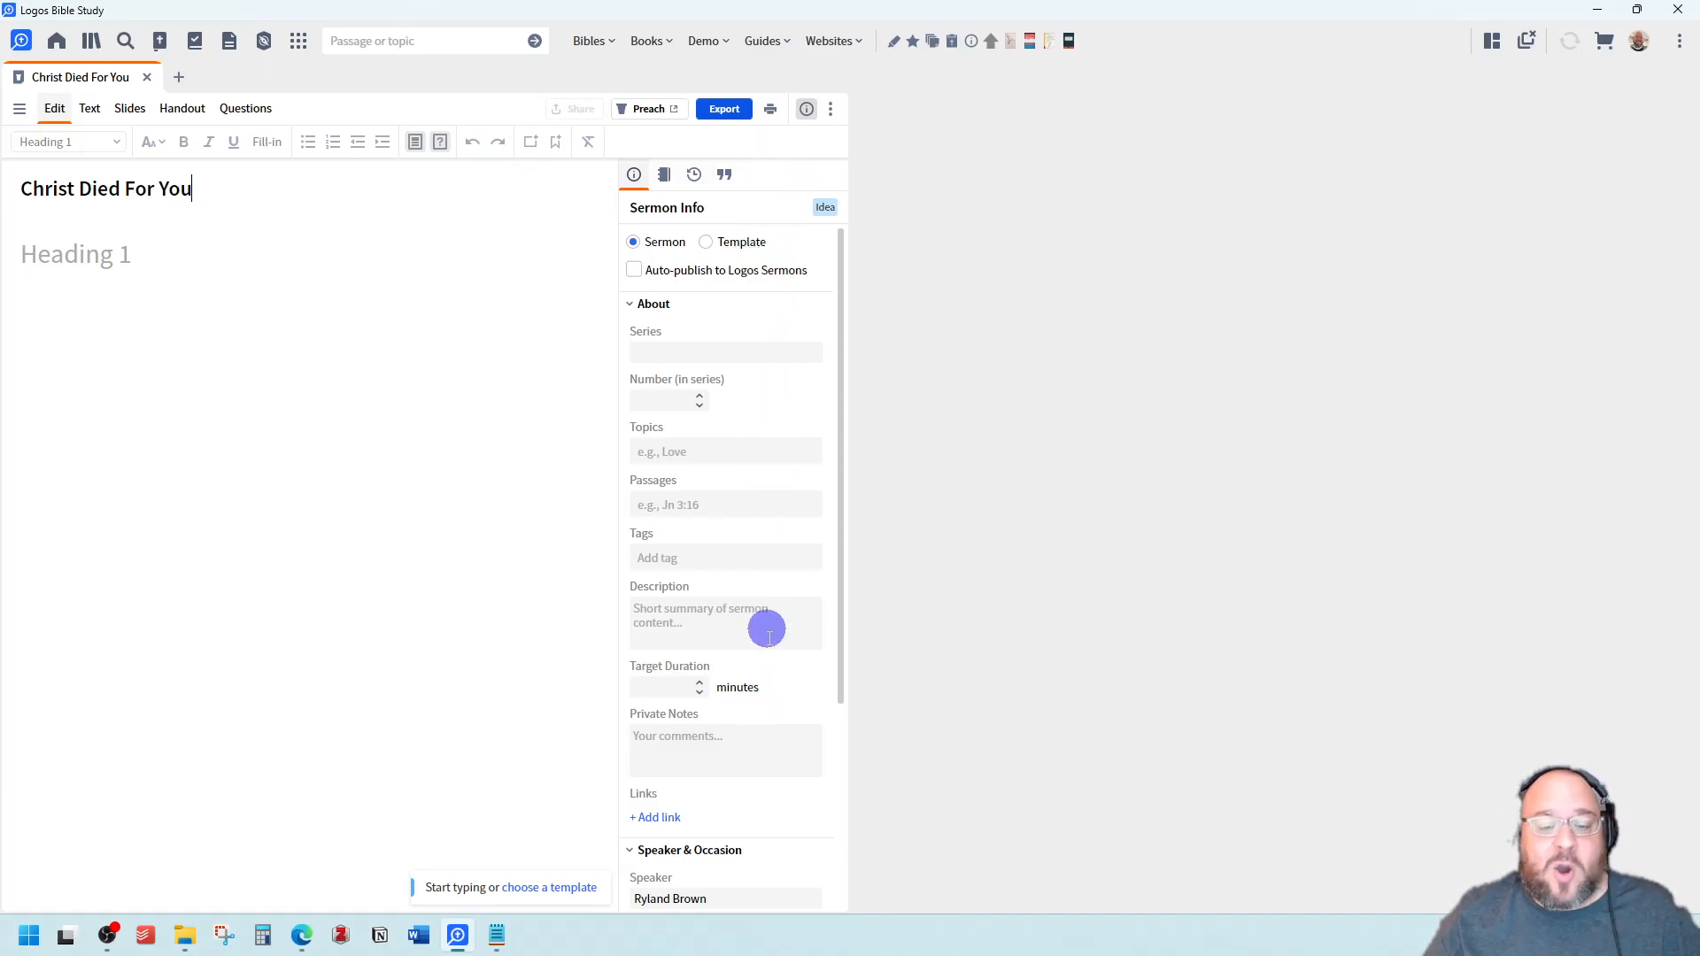
Add John 3:16 as the sermon's passage in the sermon info
left_click(805, 111)
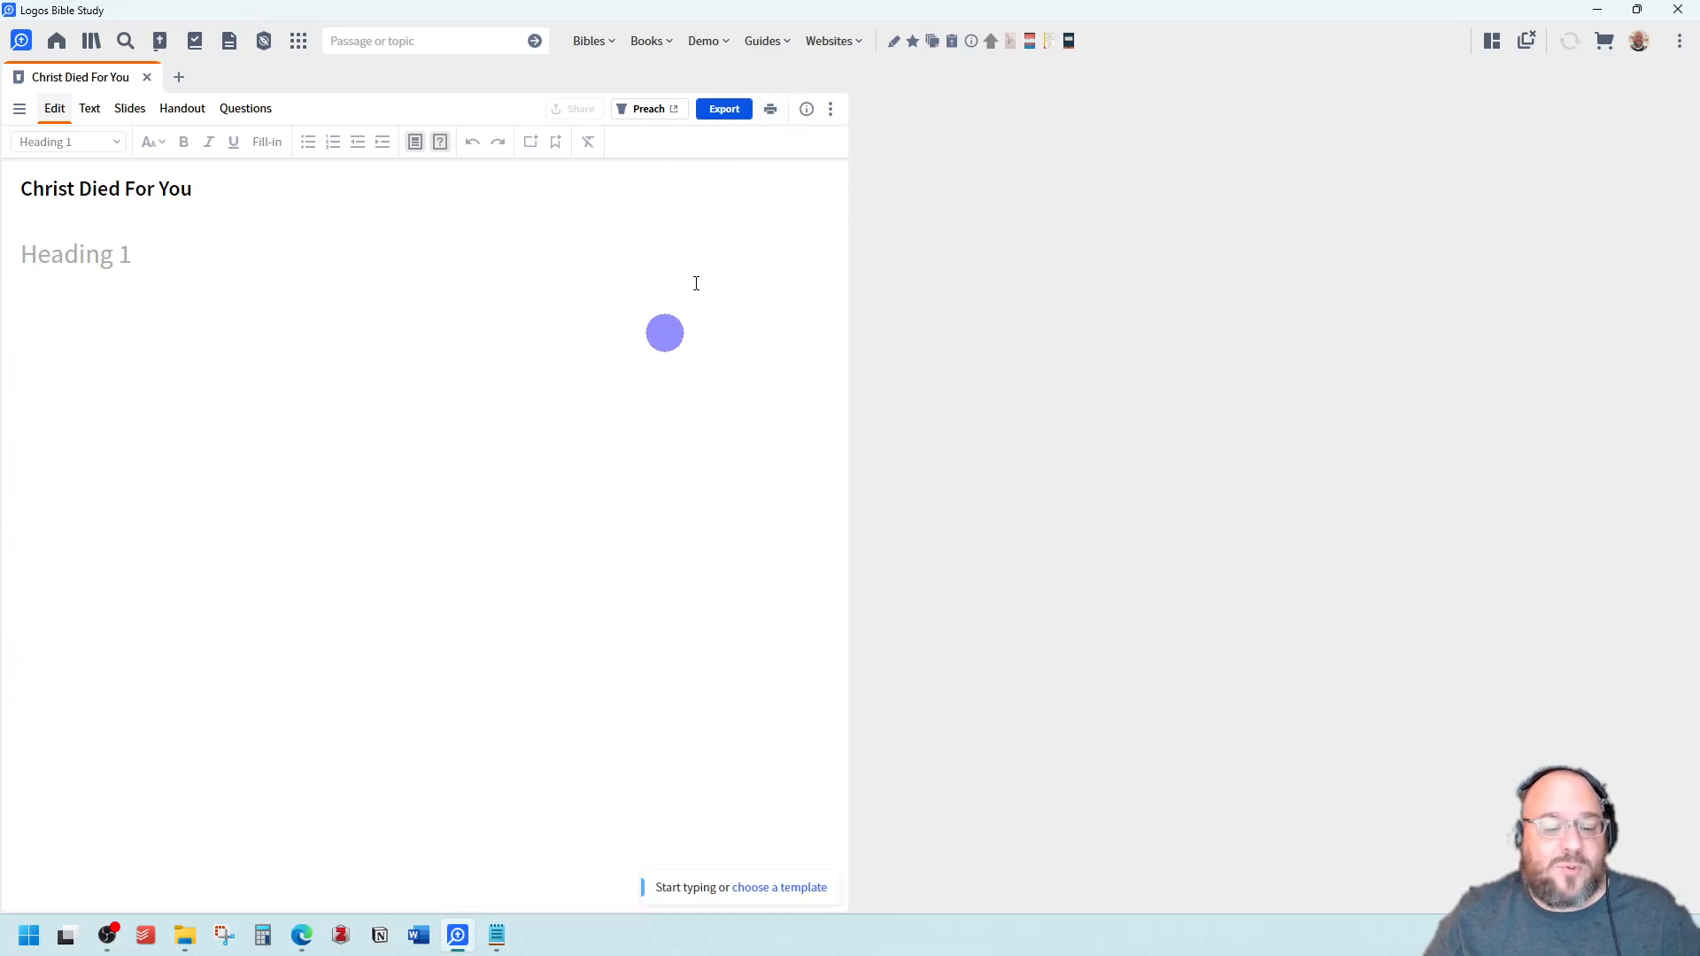
left_click(806, 109)
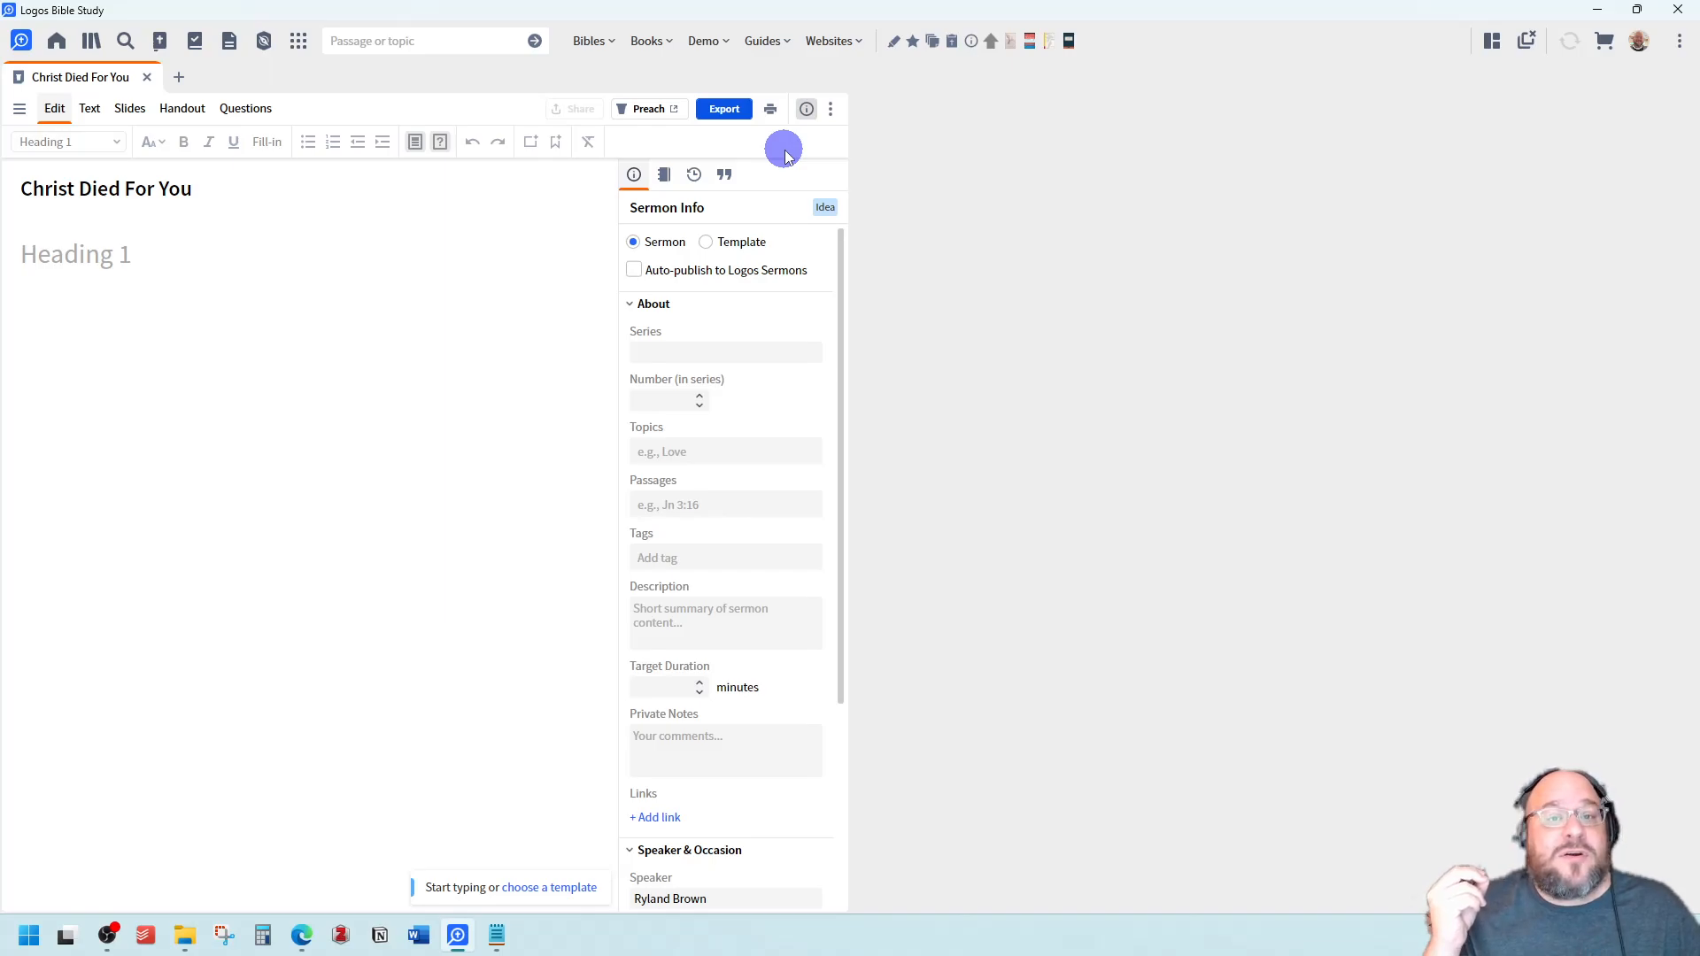
left_click(679, 351)
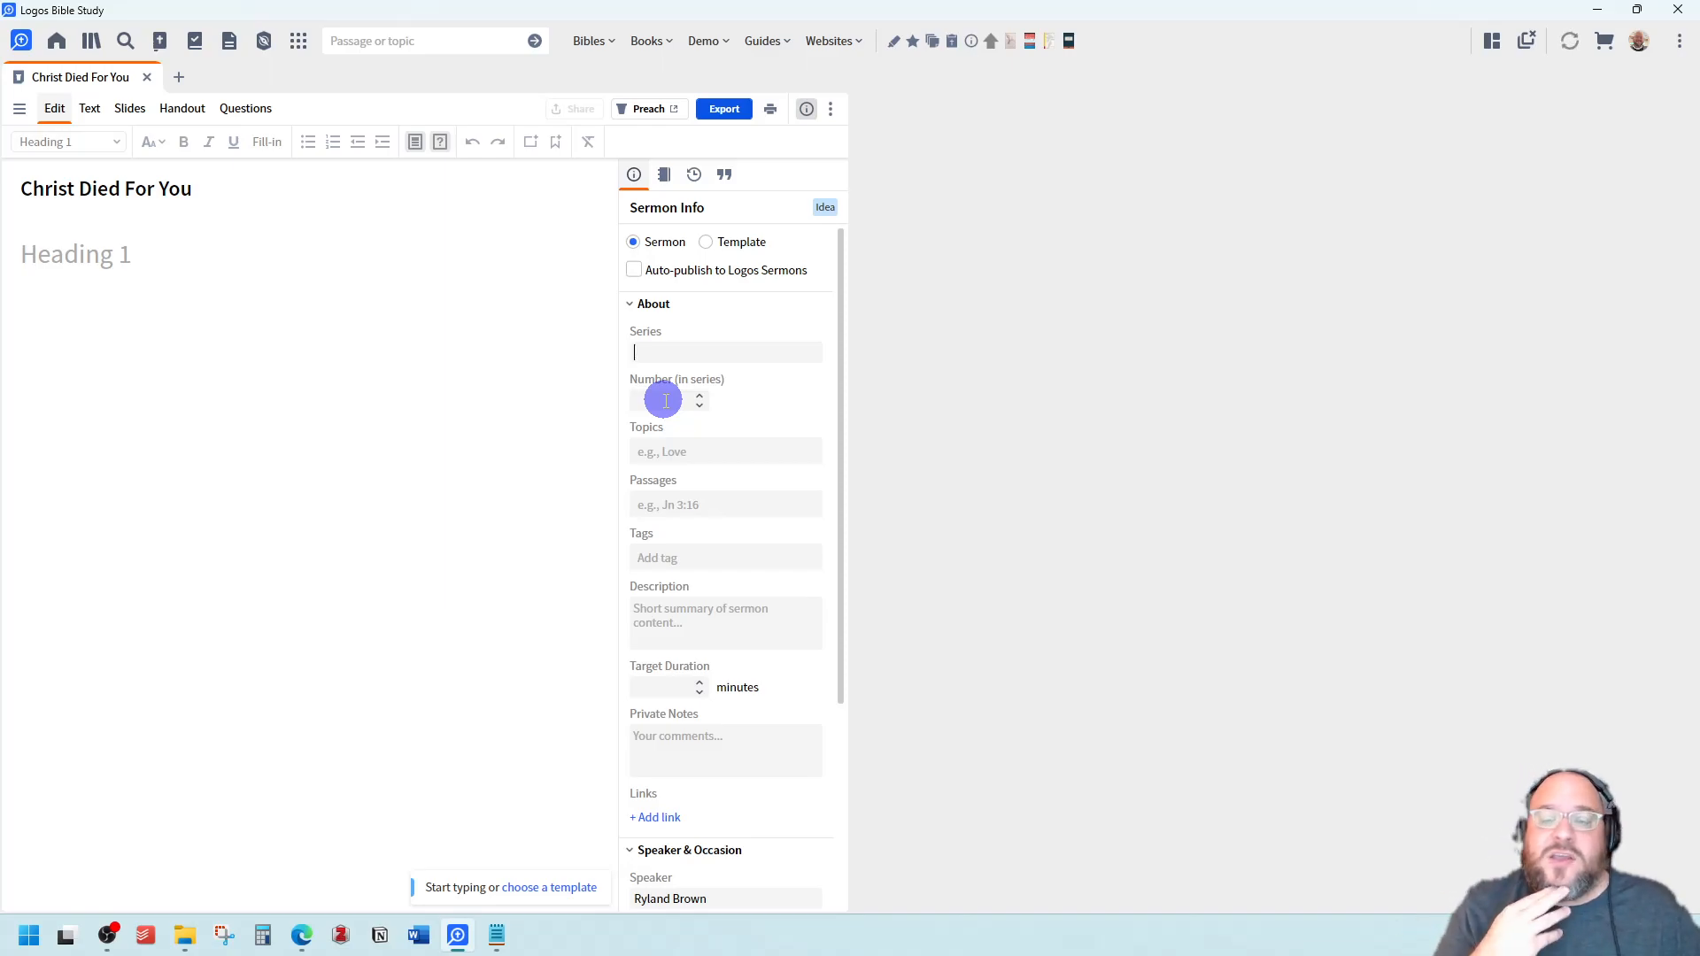
left_click(683, 447)
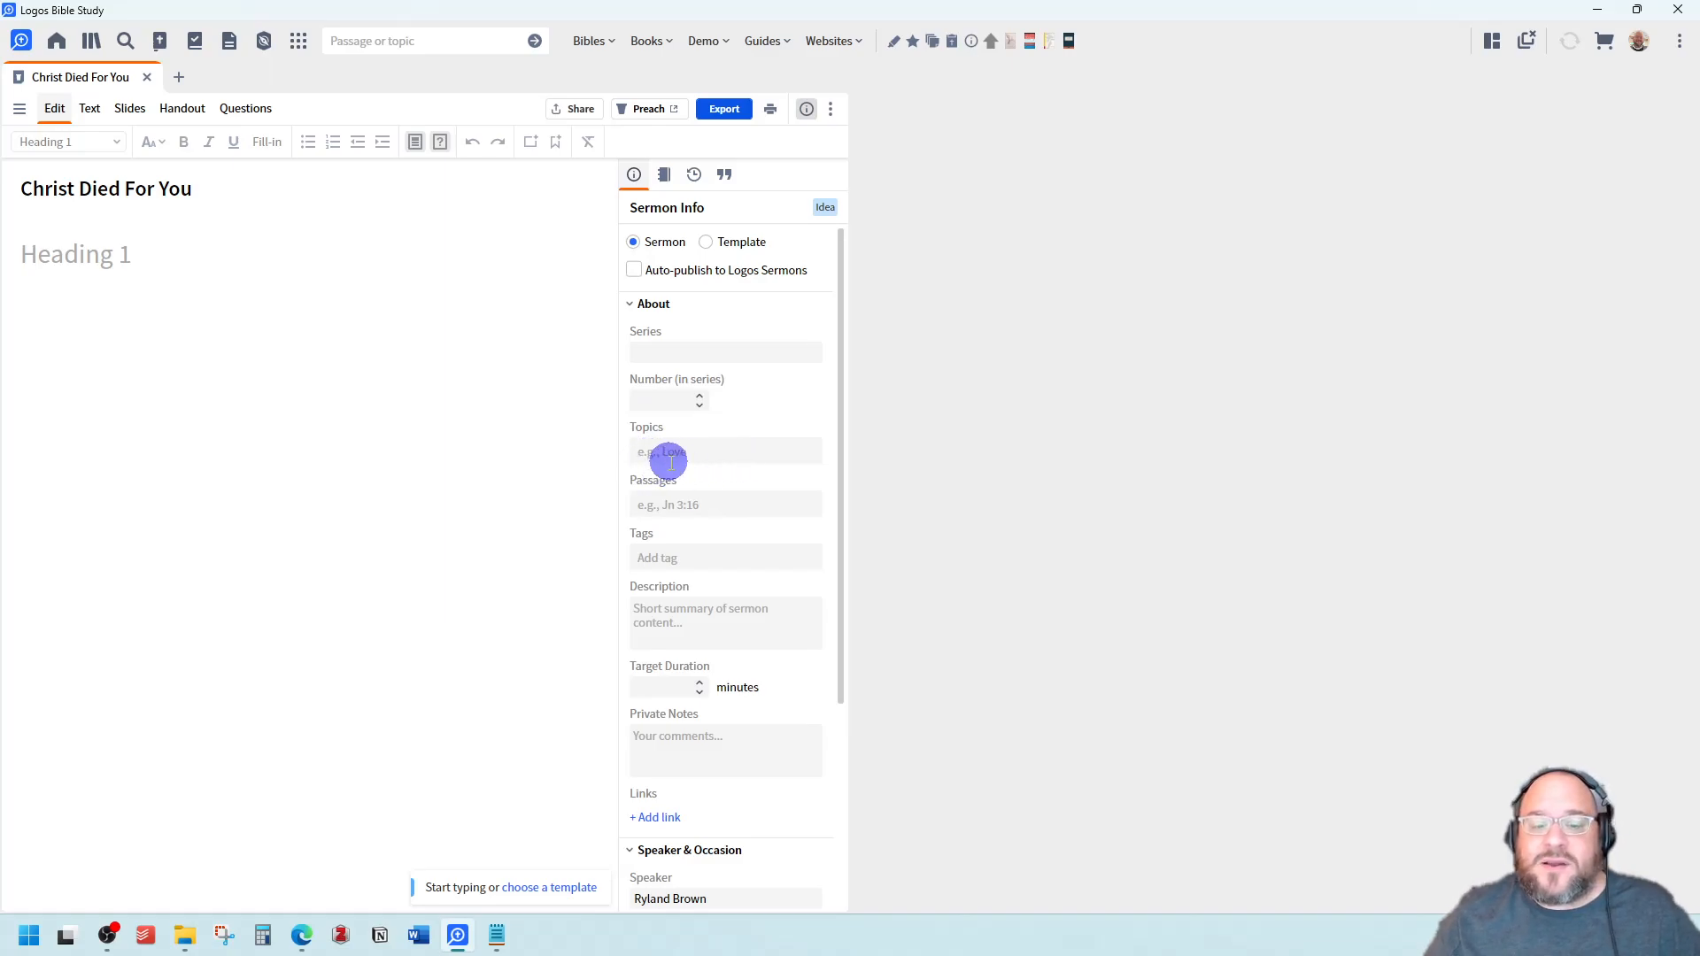
left_click(666, 506)
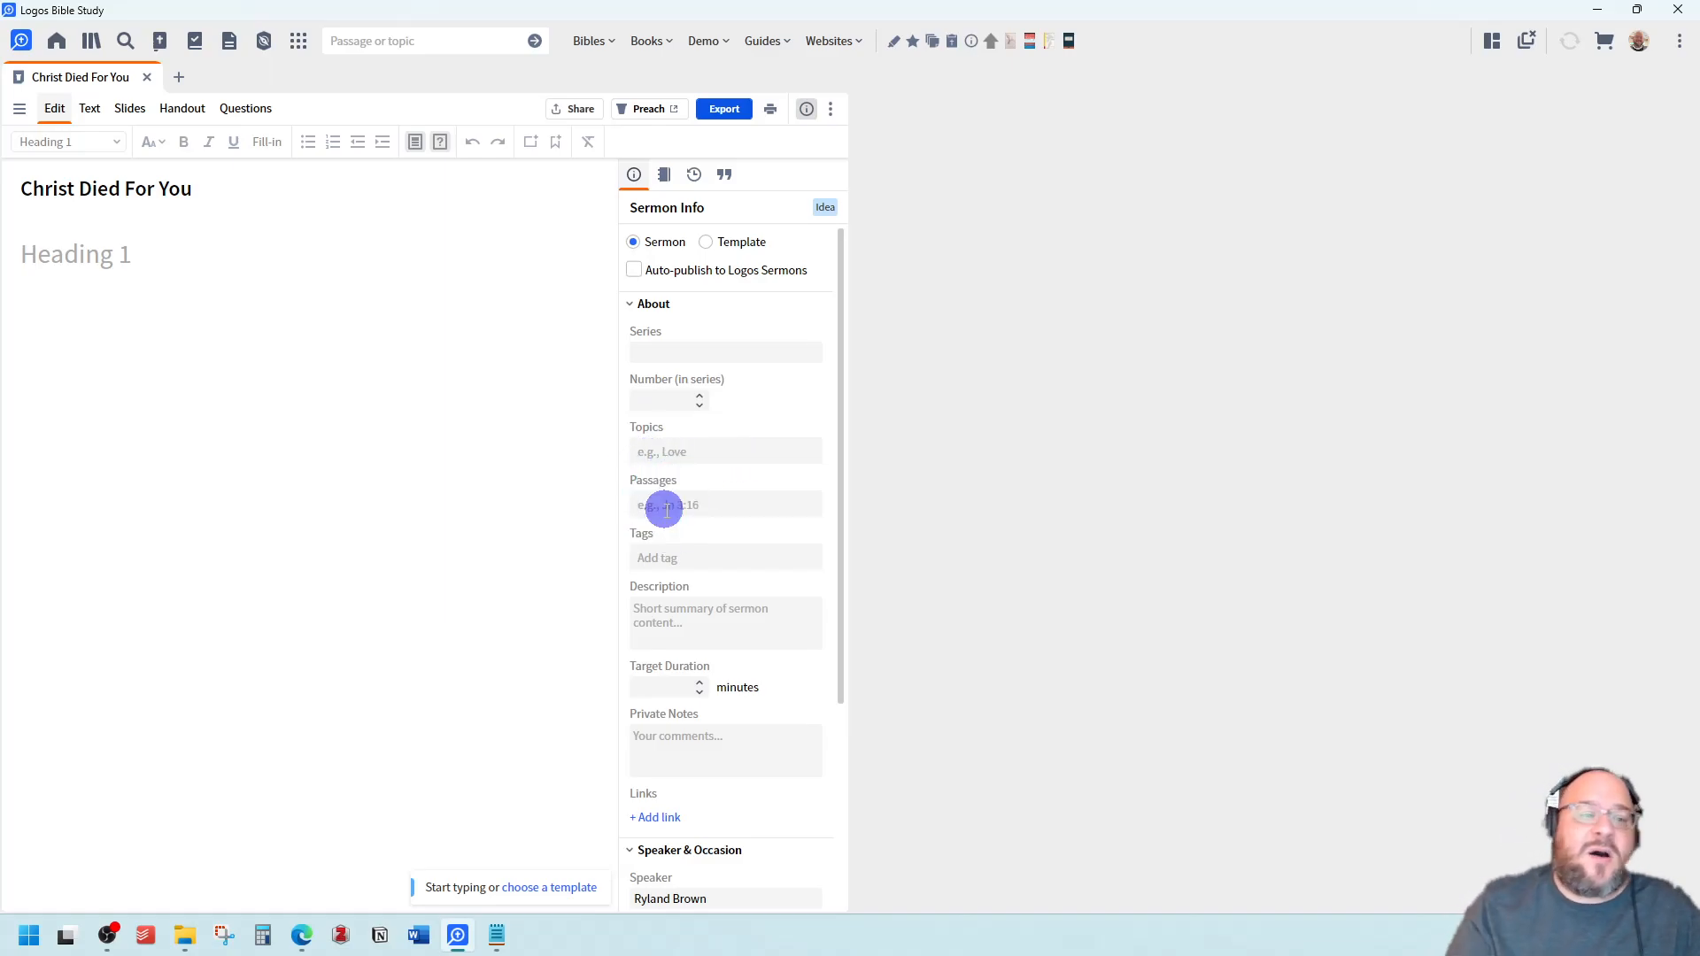
type("John 3:16")
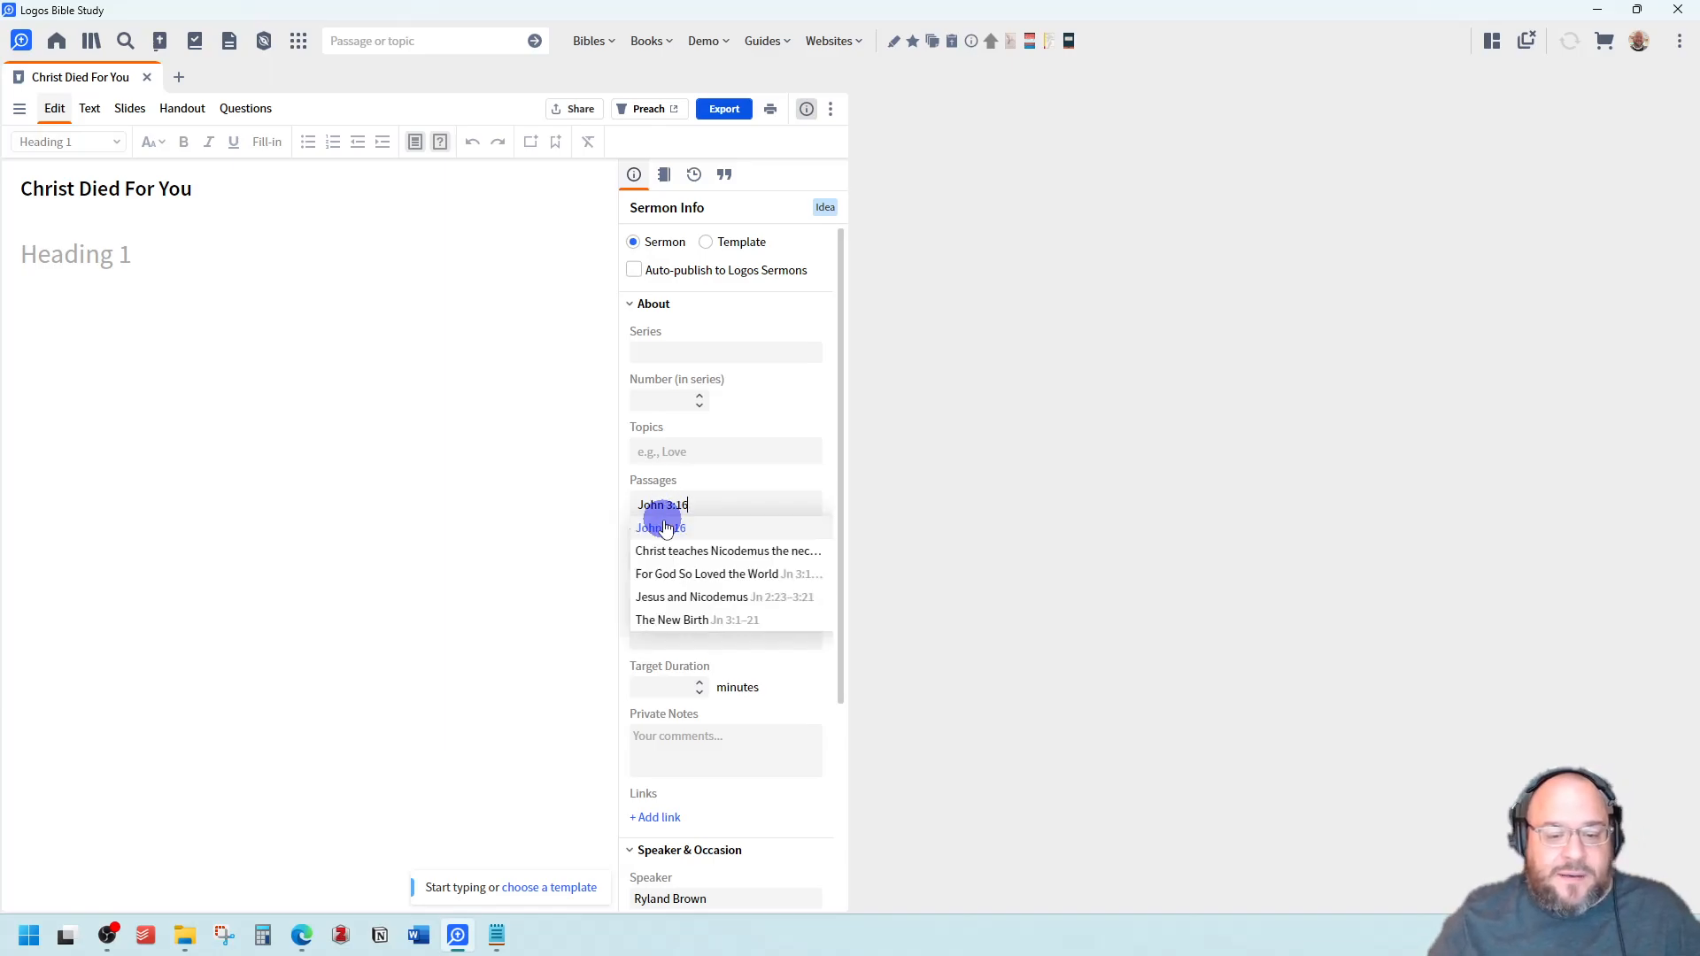
key("Return")
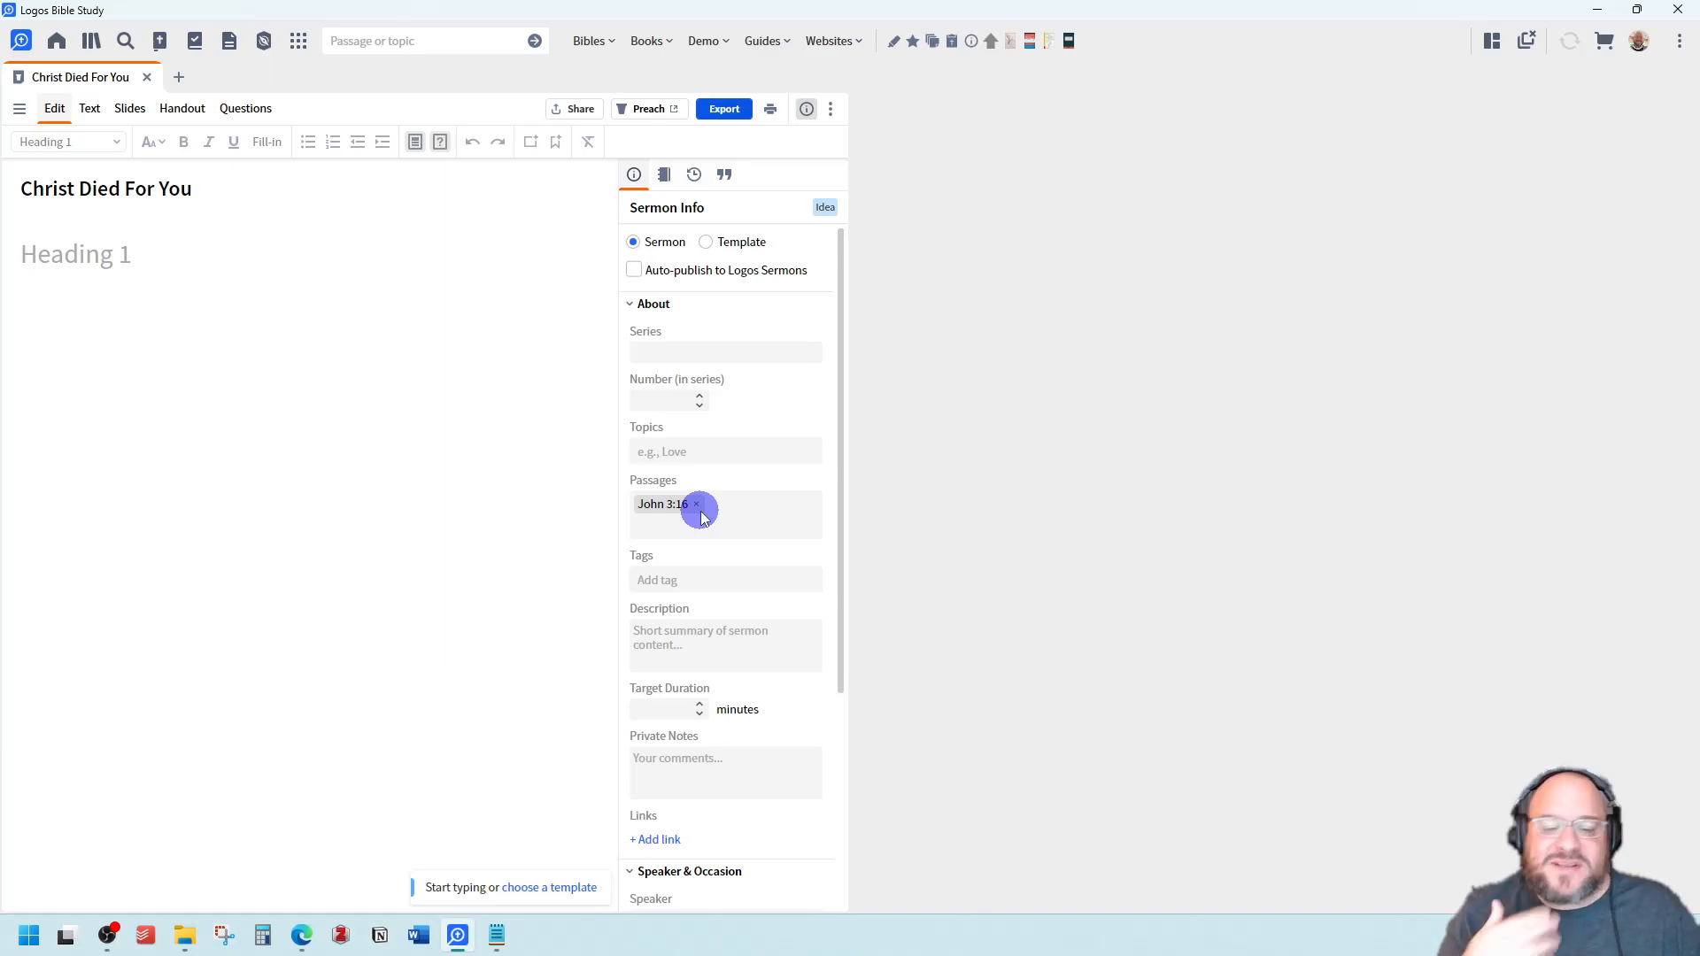
Review the remaining sermon info fields, from tags and description down to speaker, occasion, audience and liturgy
left_click(678, 576)
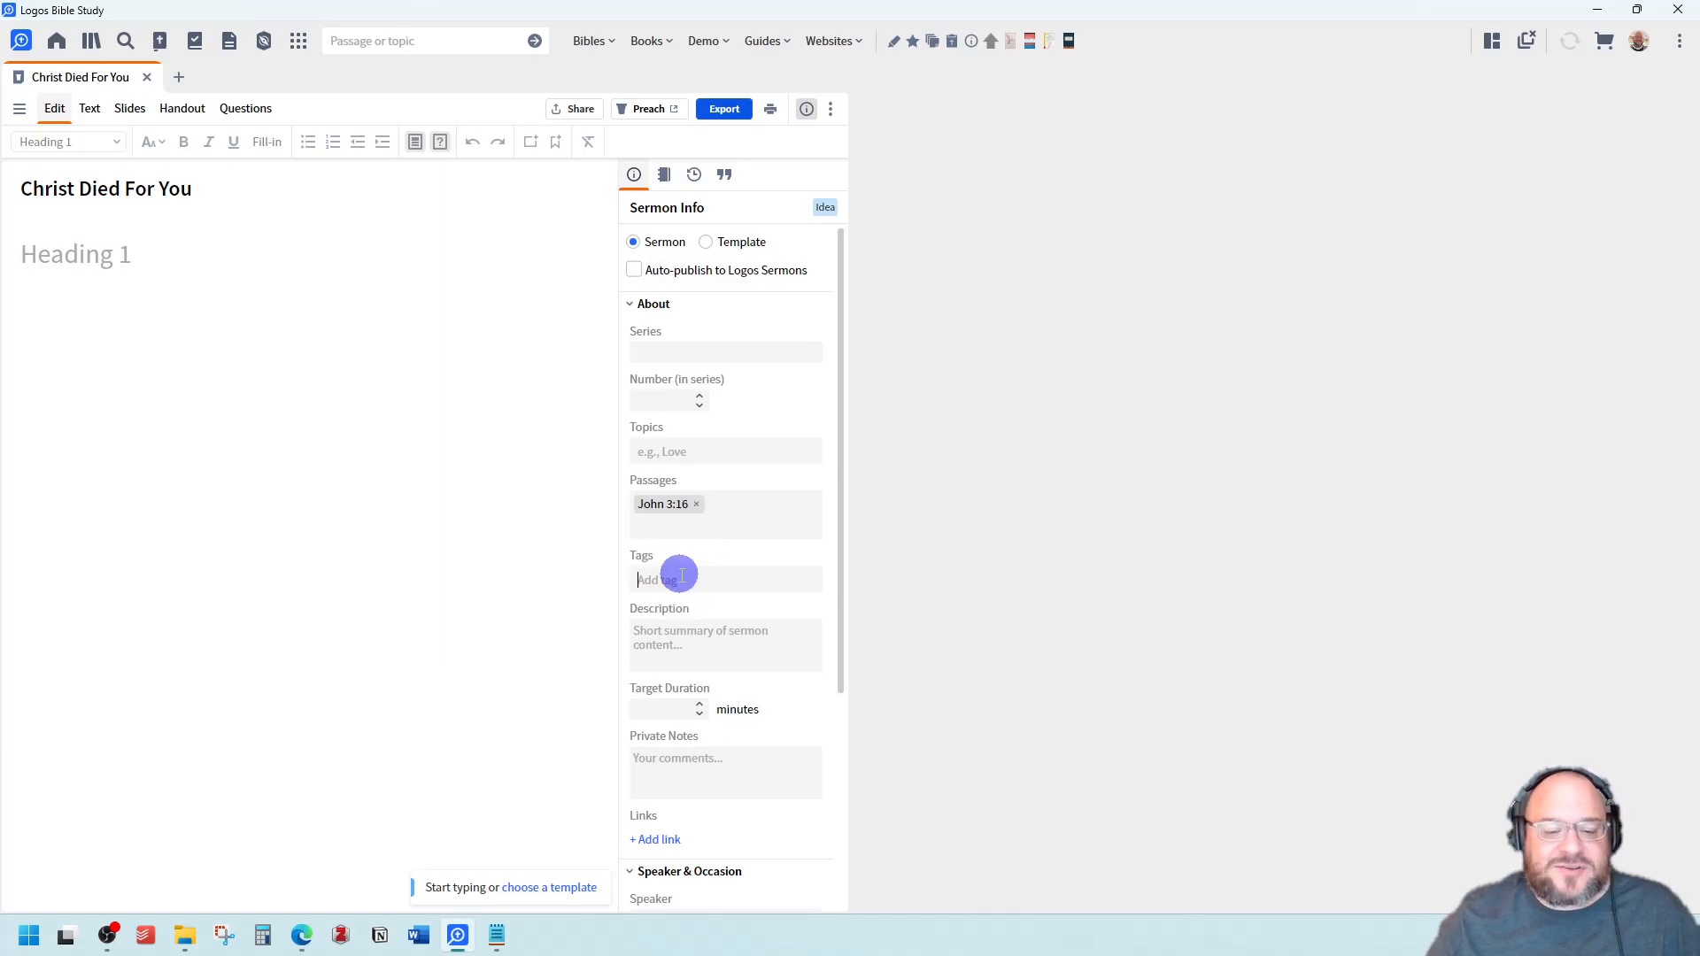
scroll(673, 581, "down", 2)
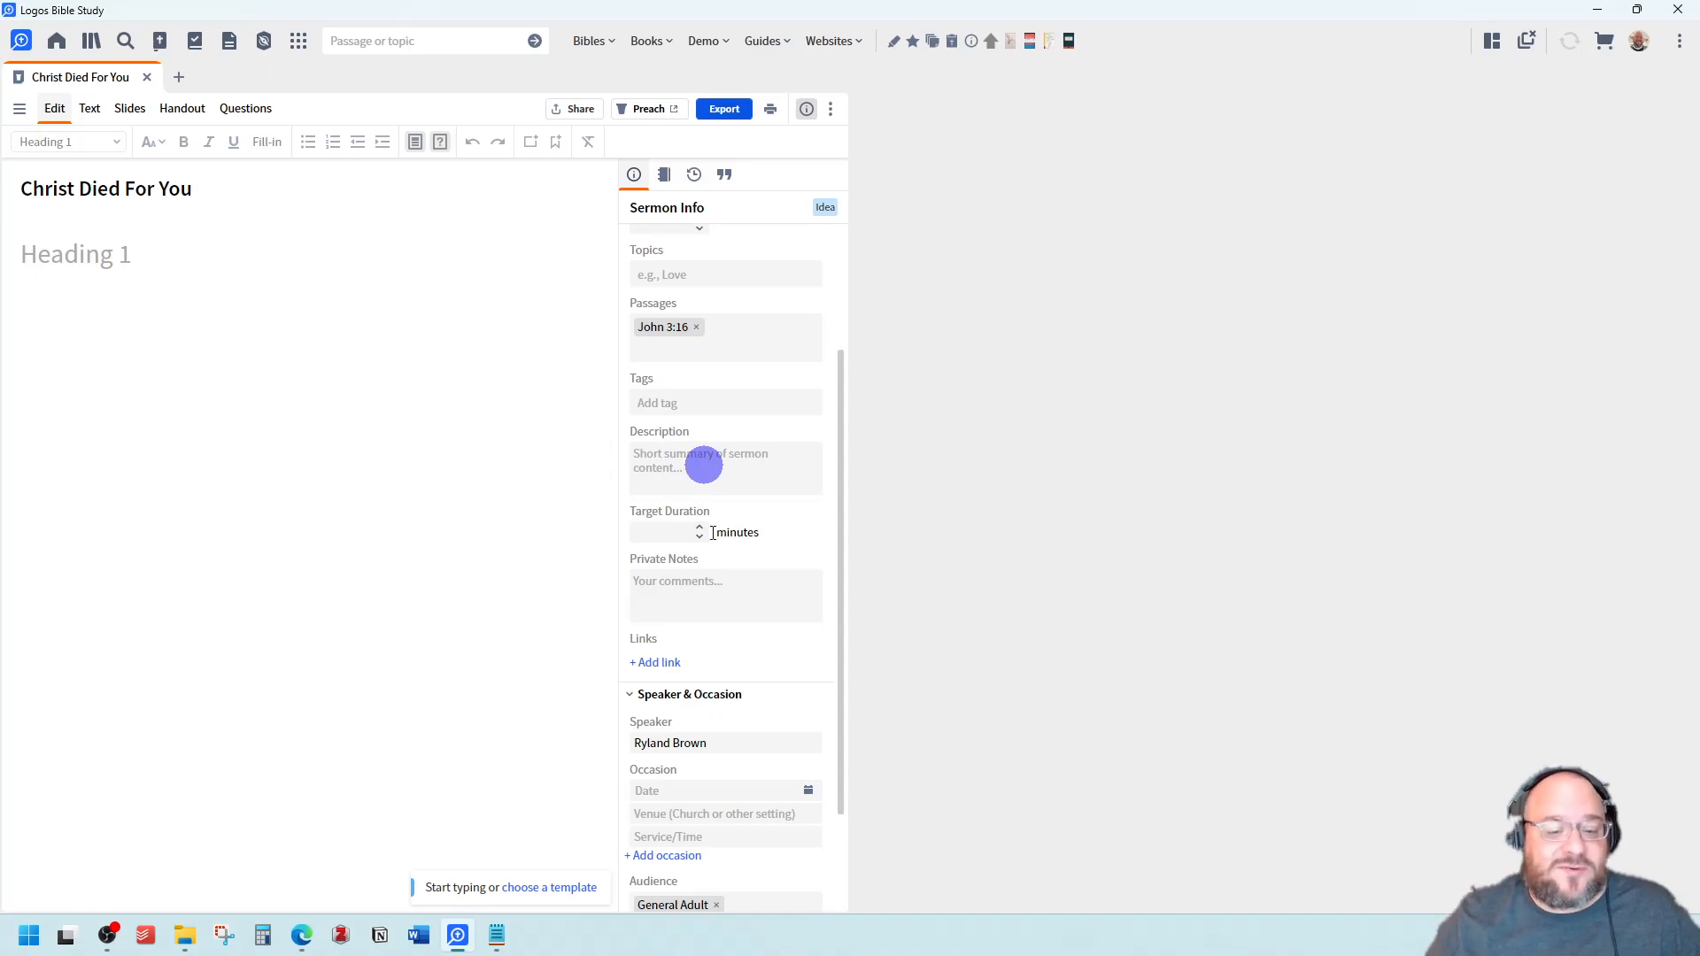
scroll(710, 540, "down", 1)
scroll(754, 602, "down", 1)
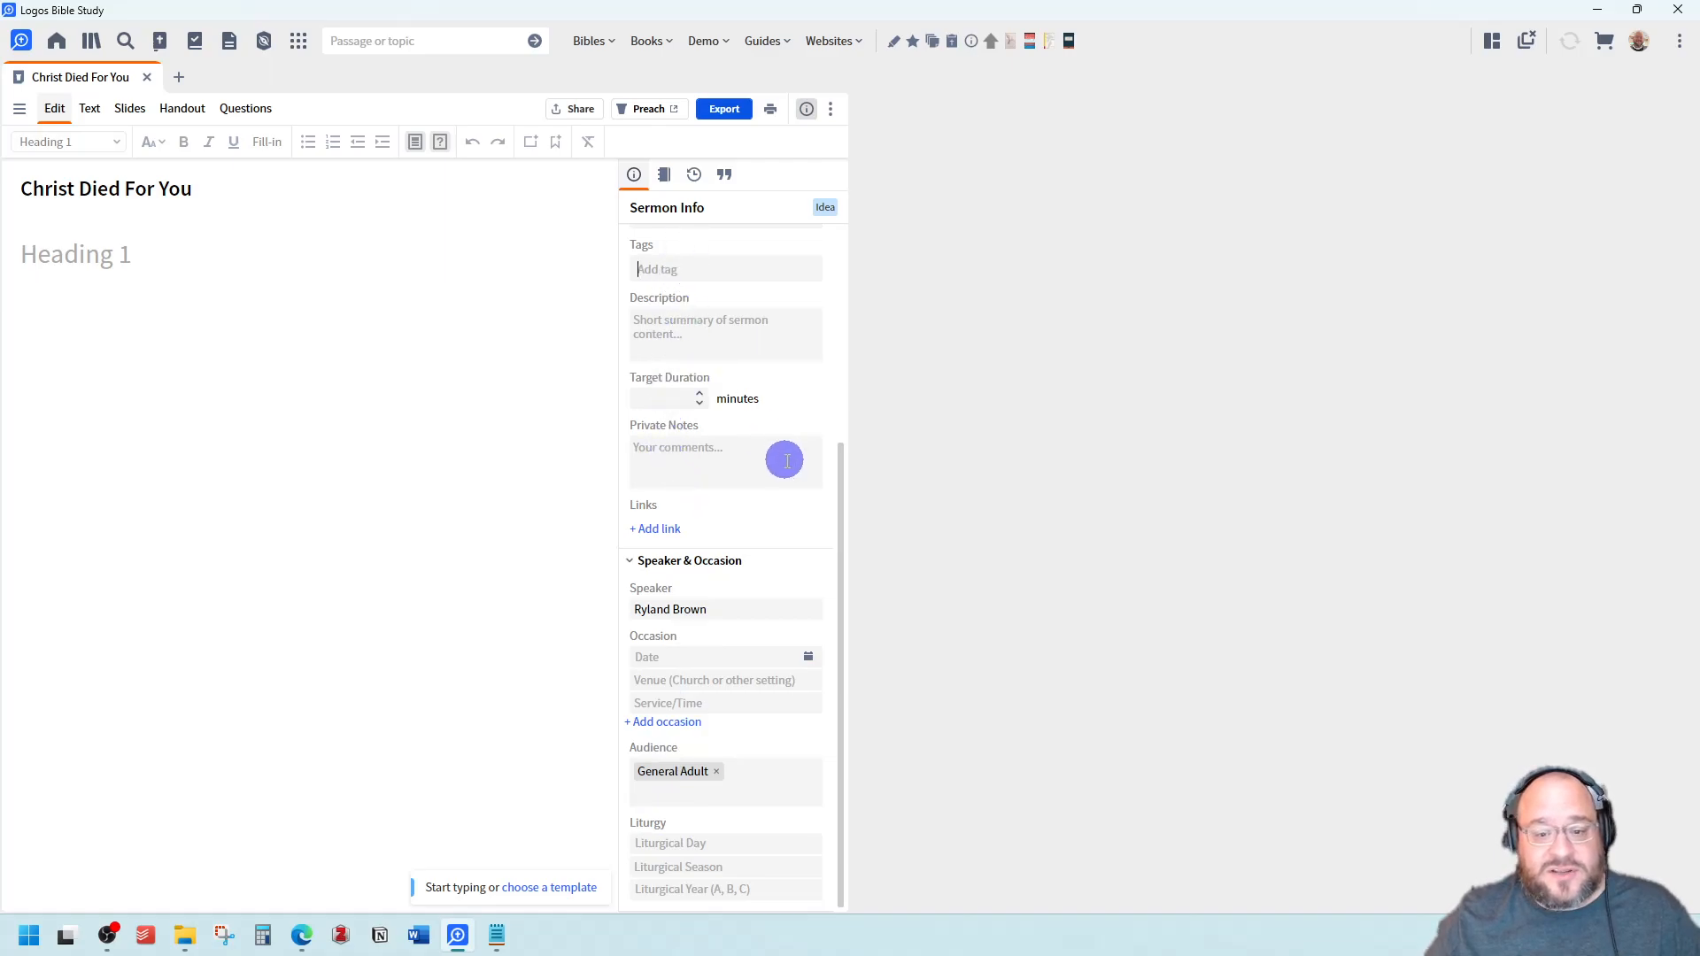
scroll(784, 459, "up", 4)
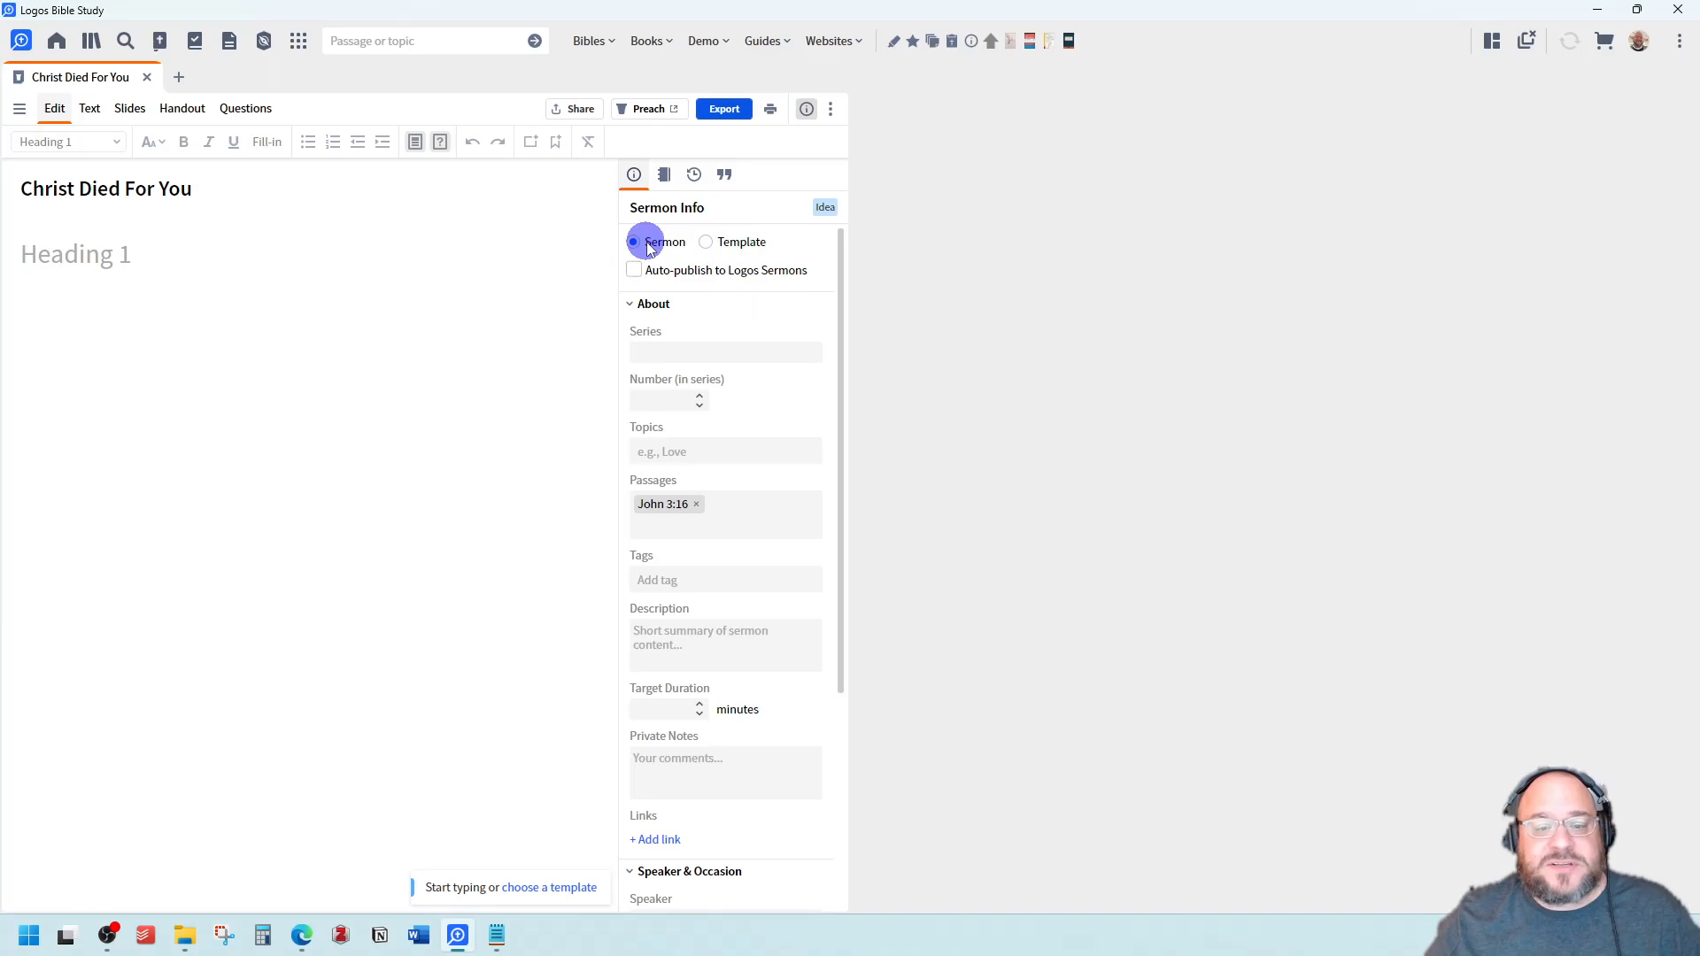
Append "(Template)" to the title while trying the Template document type, and return the type to Sermon
left_click(748, 254)
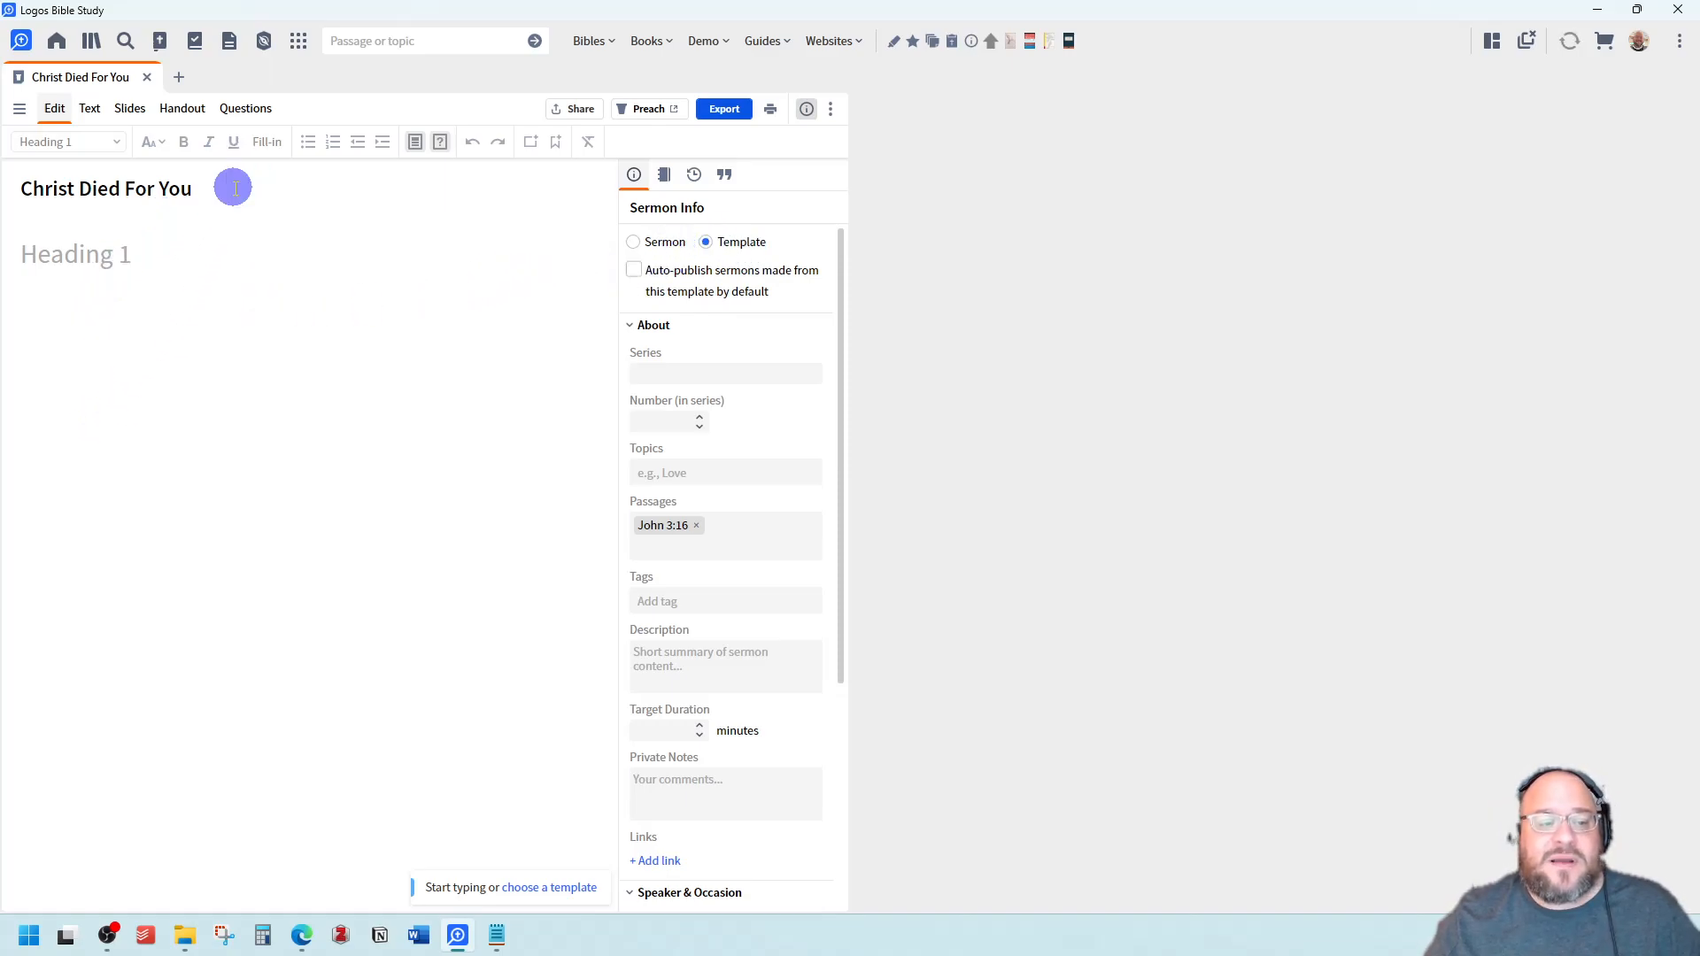
type("(Template)")
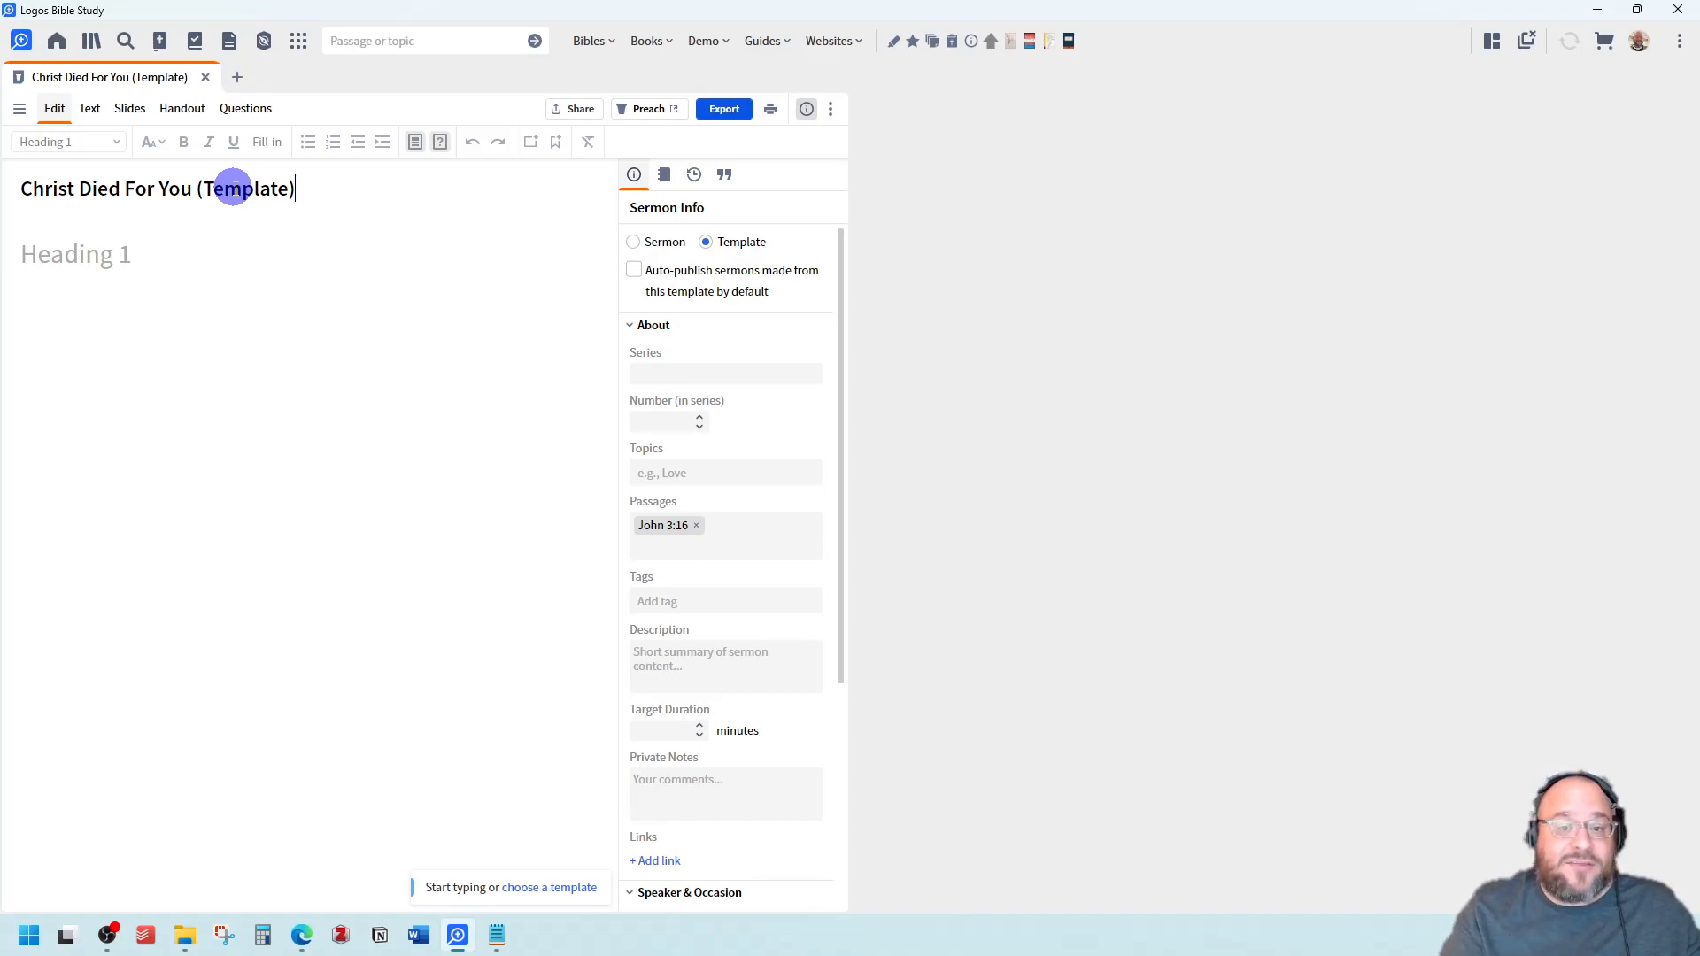
left_click(633, 243)
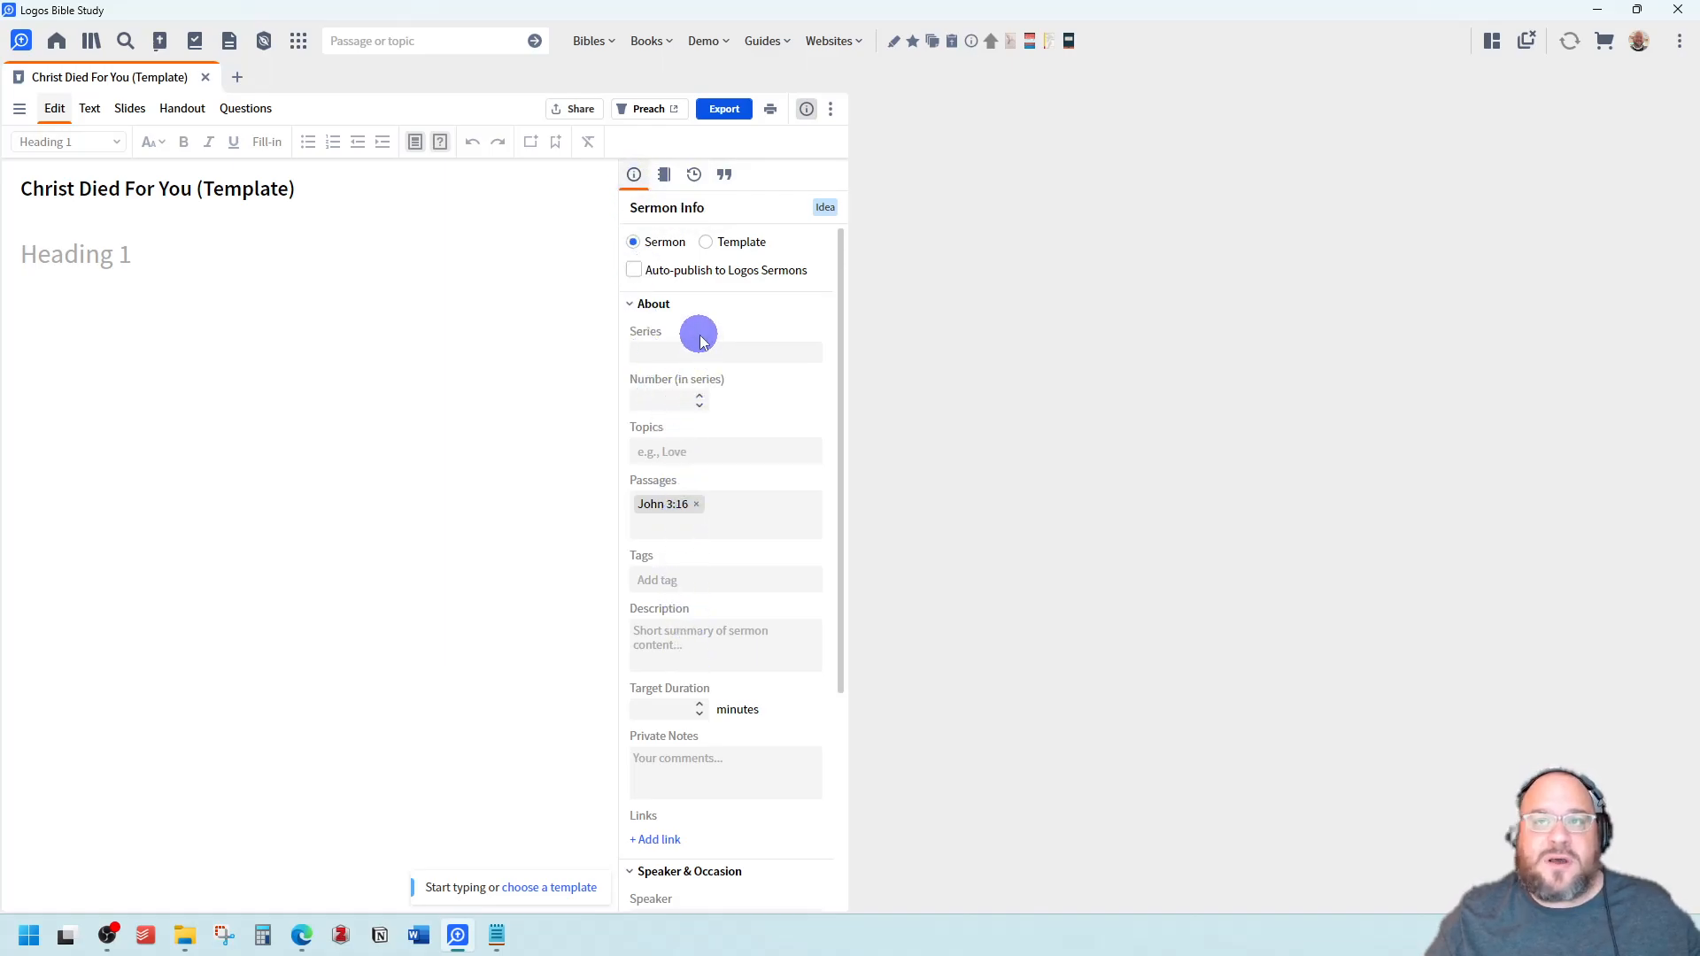
Link the existing notebook "1c. This Week's Sermon" to the sermon as its sermon notebook
left_click(662, 176)
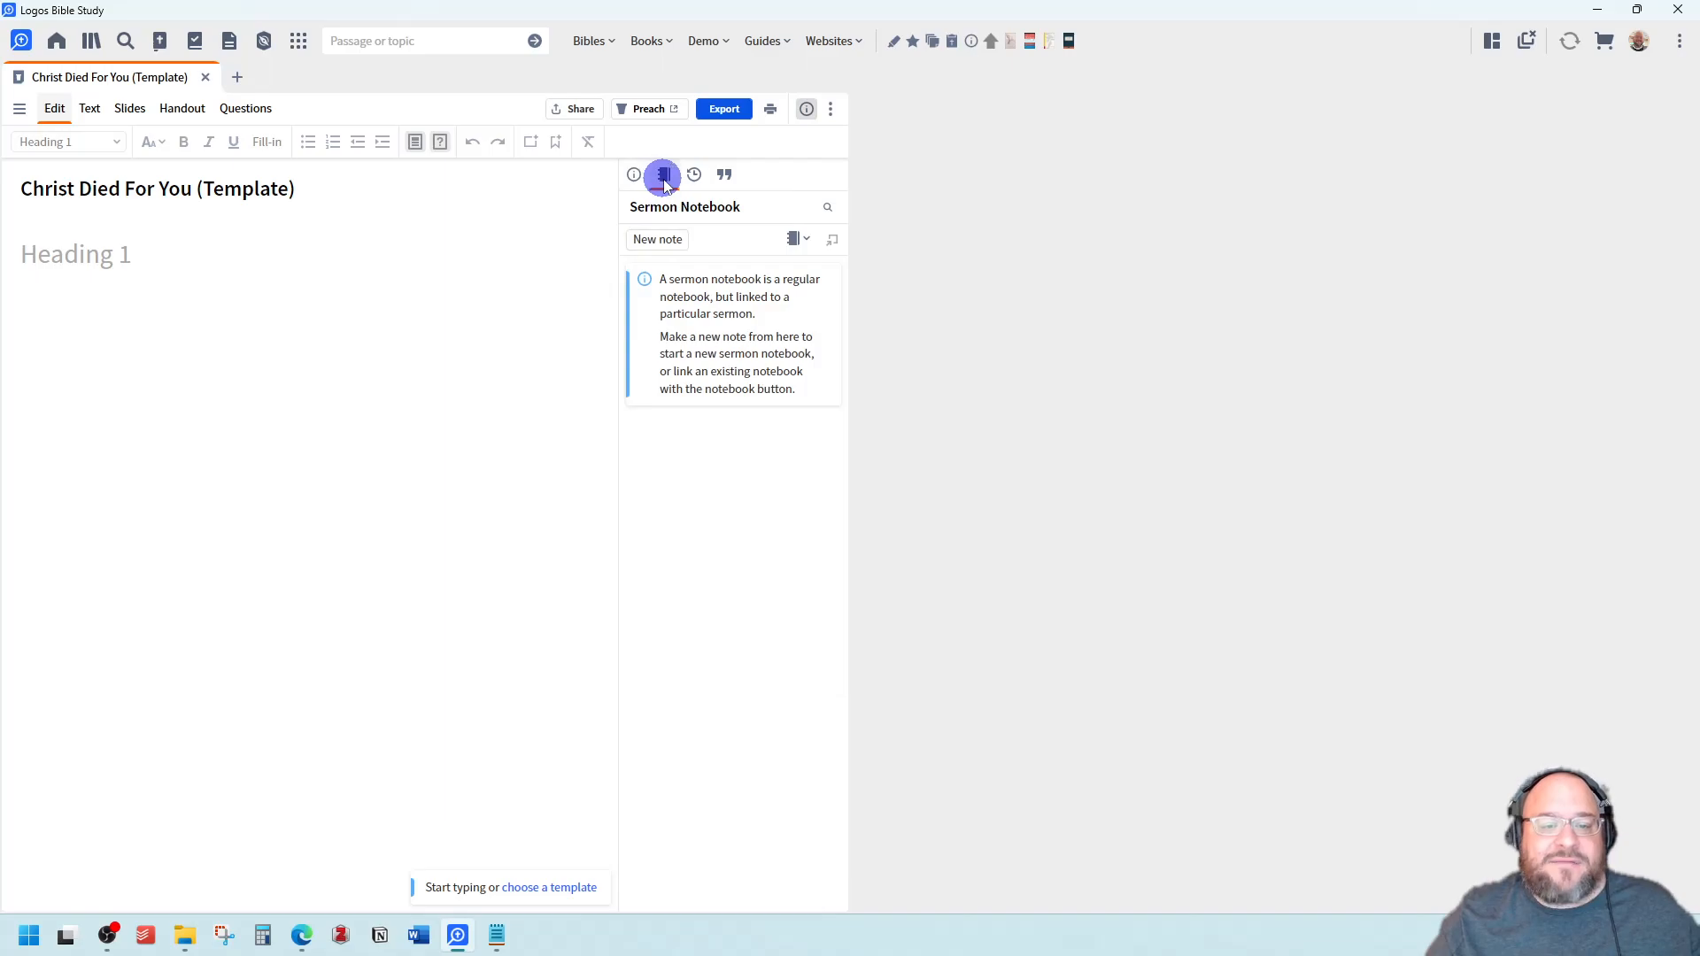
left_click(804, 240)
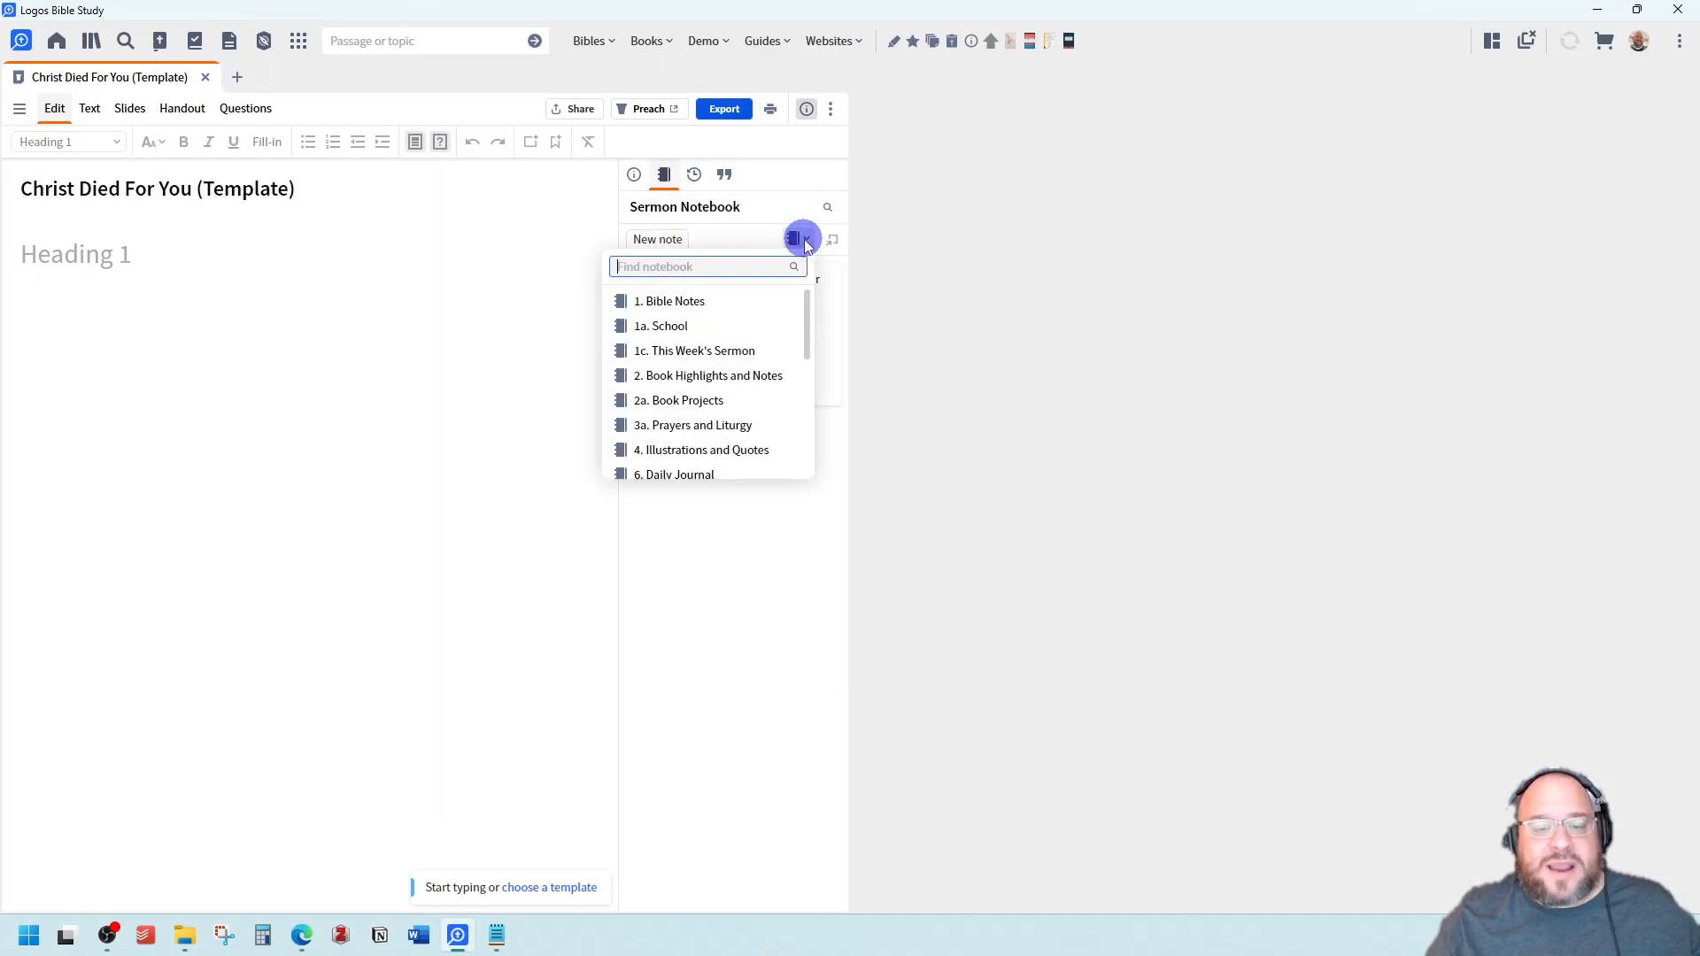
scroll(709, 370, "down", 2)
scroll(709, 372, "up", 2)
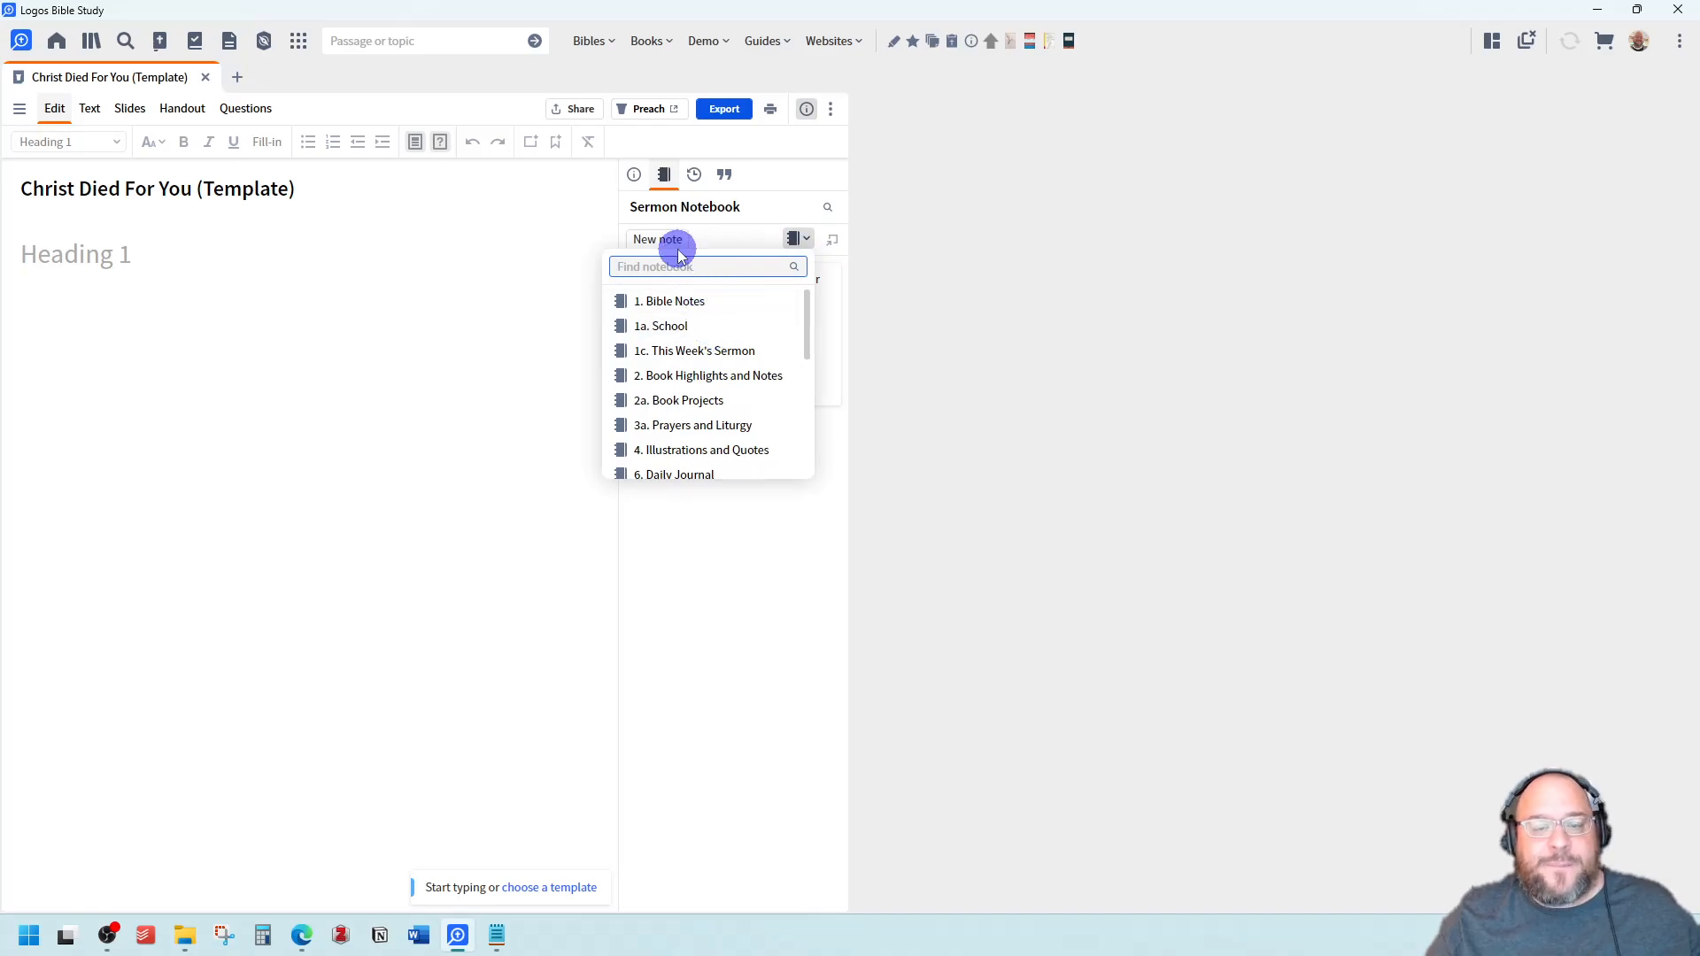
left_click(679, 353)
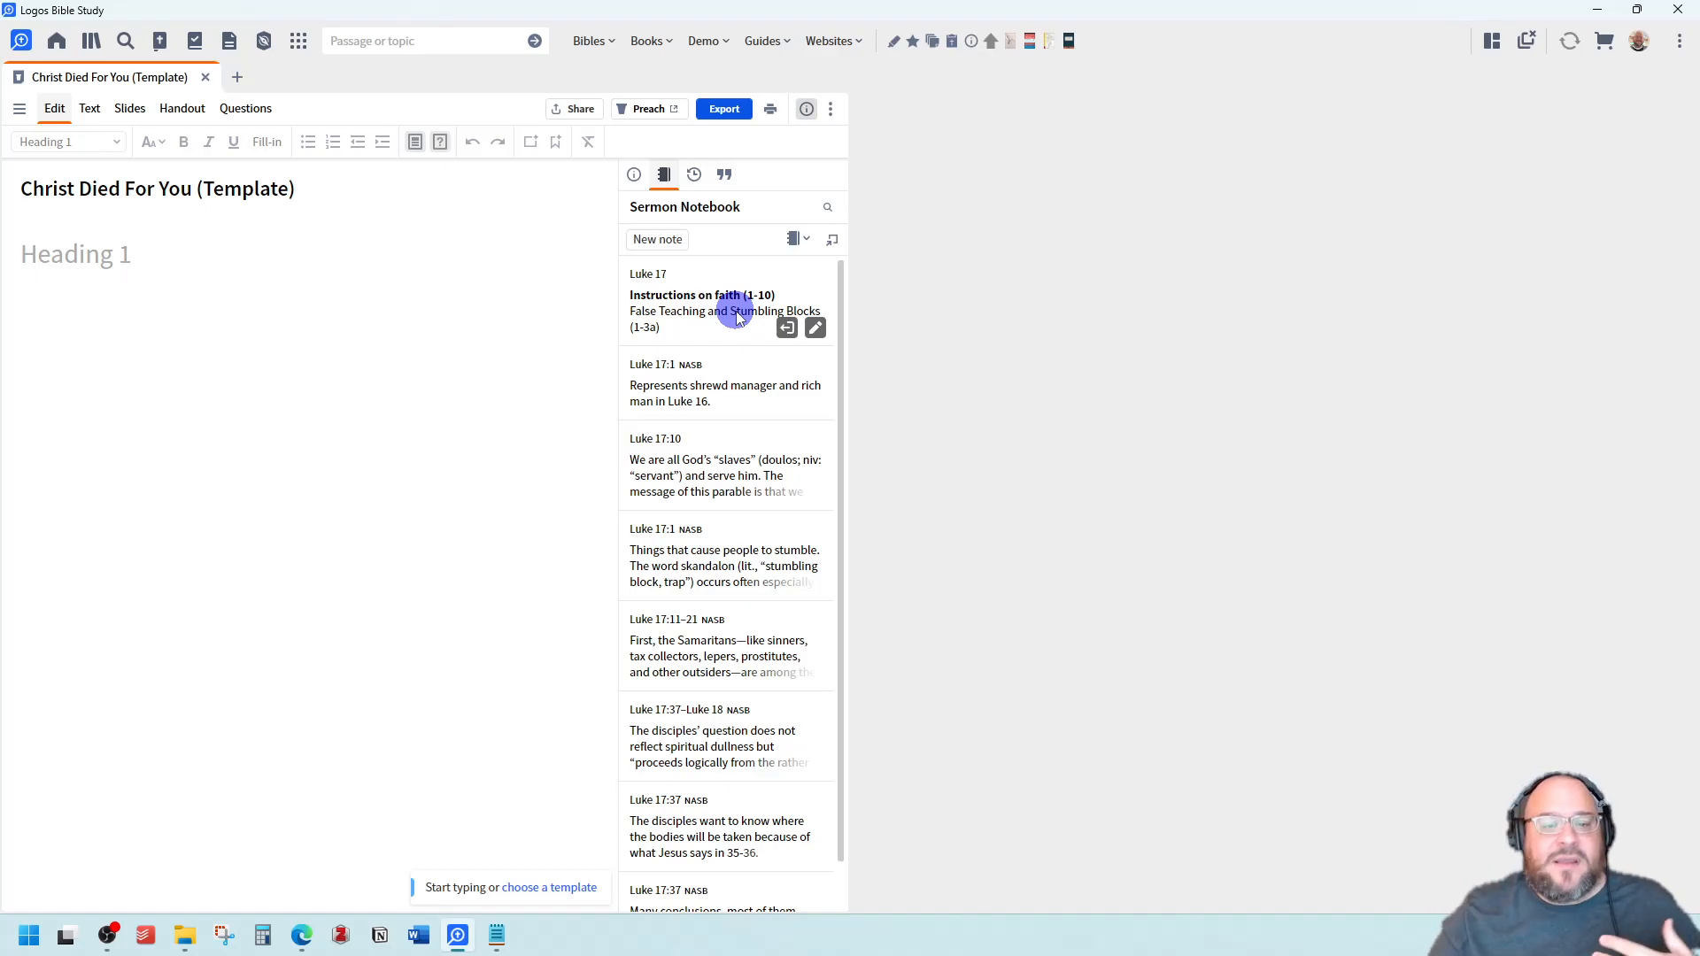
Open the Luke 17 note "Instructions on faith (1-10)" from the sermon notebook for editing, review it and close Notes
scroll(713, 450, "down", 1)
scroll(715, 452, "up", 1)
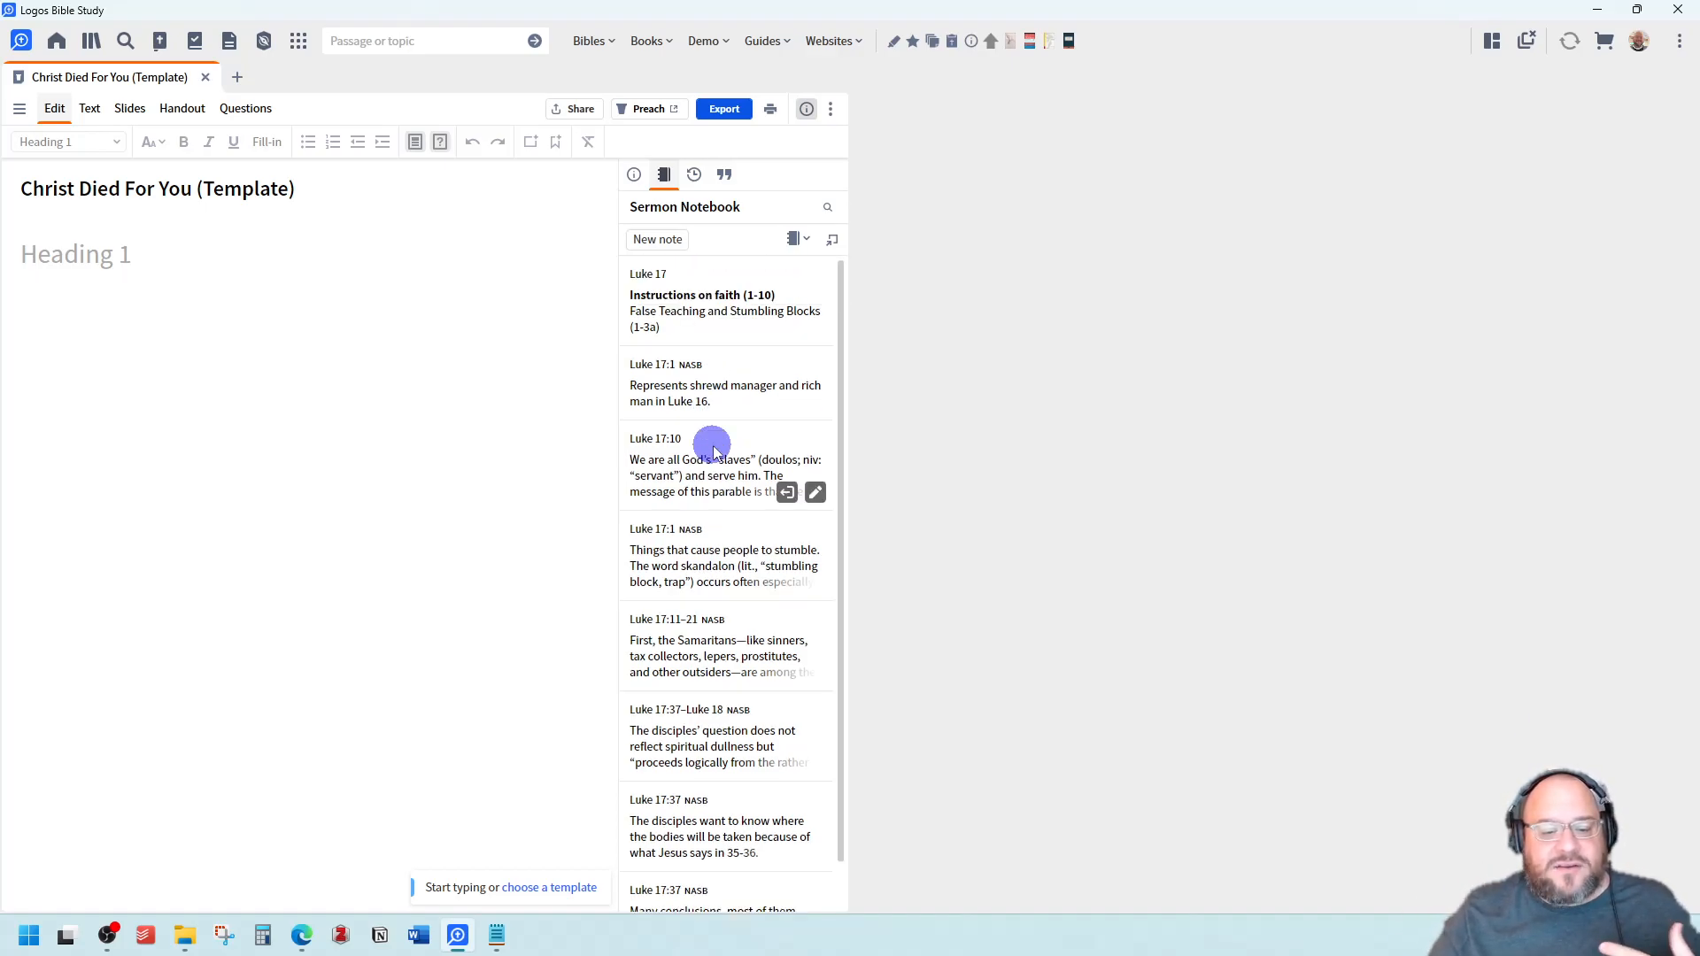
mouse_move(733, 312)
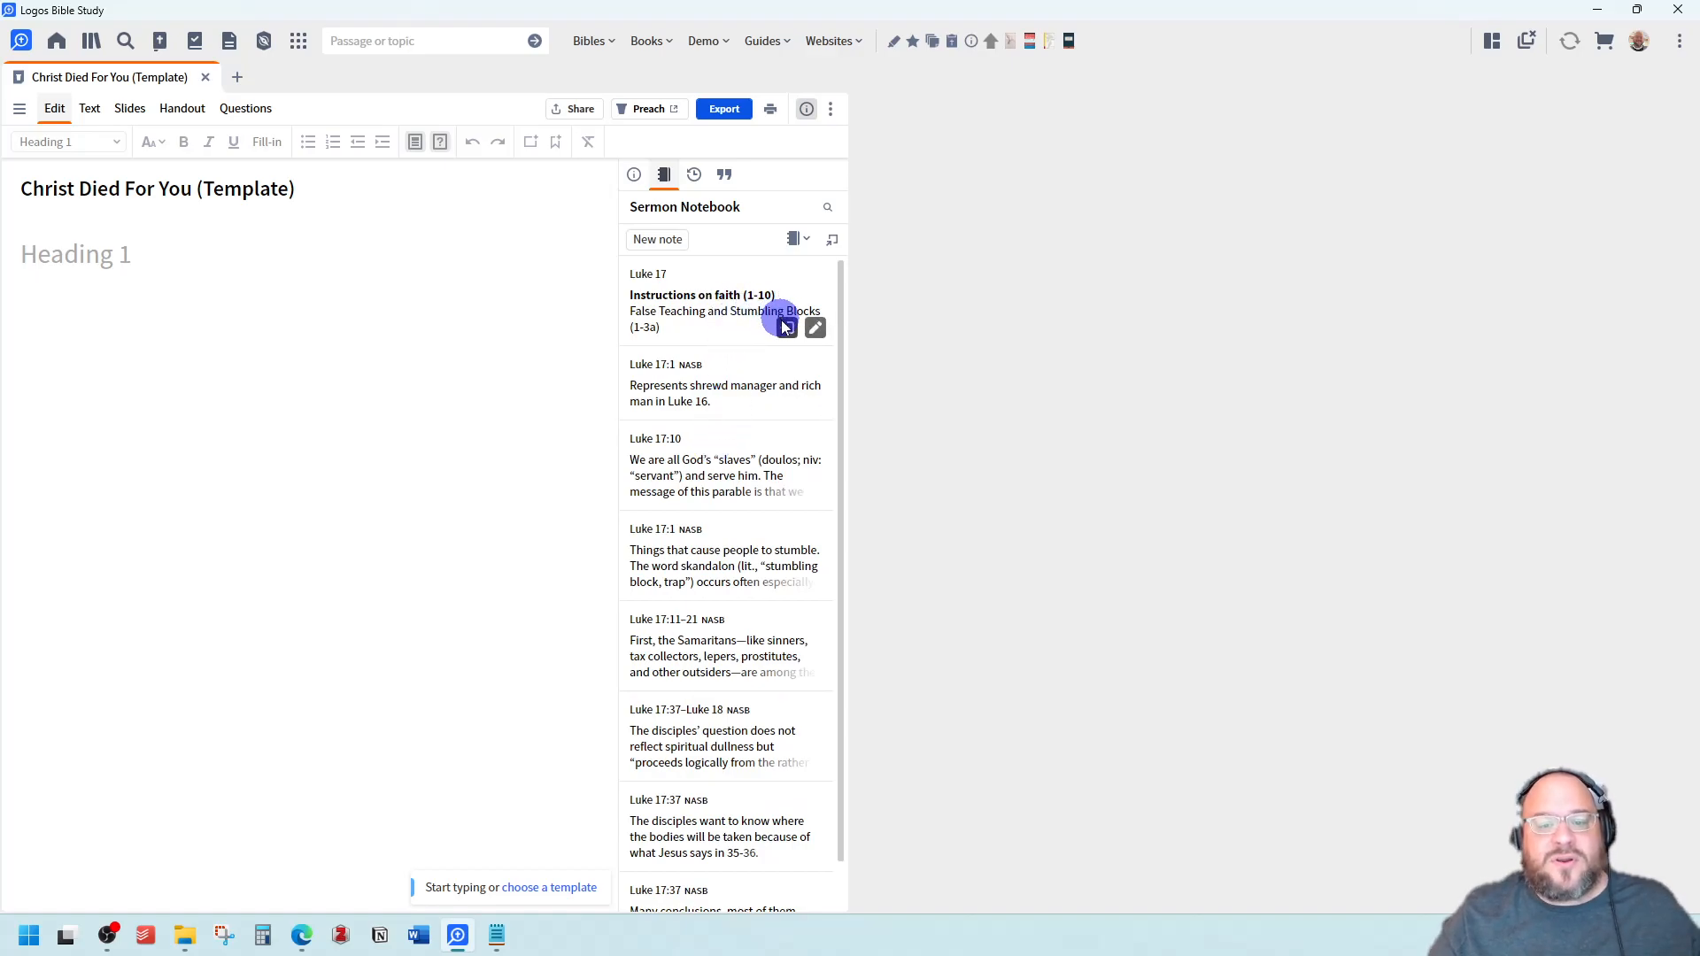
left_click(814, 330)
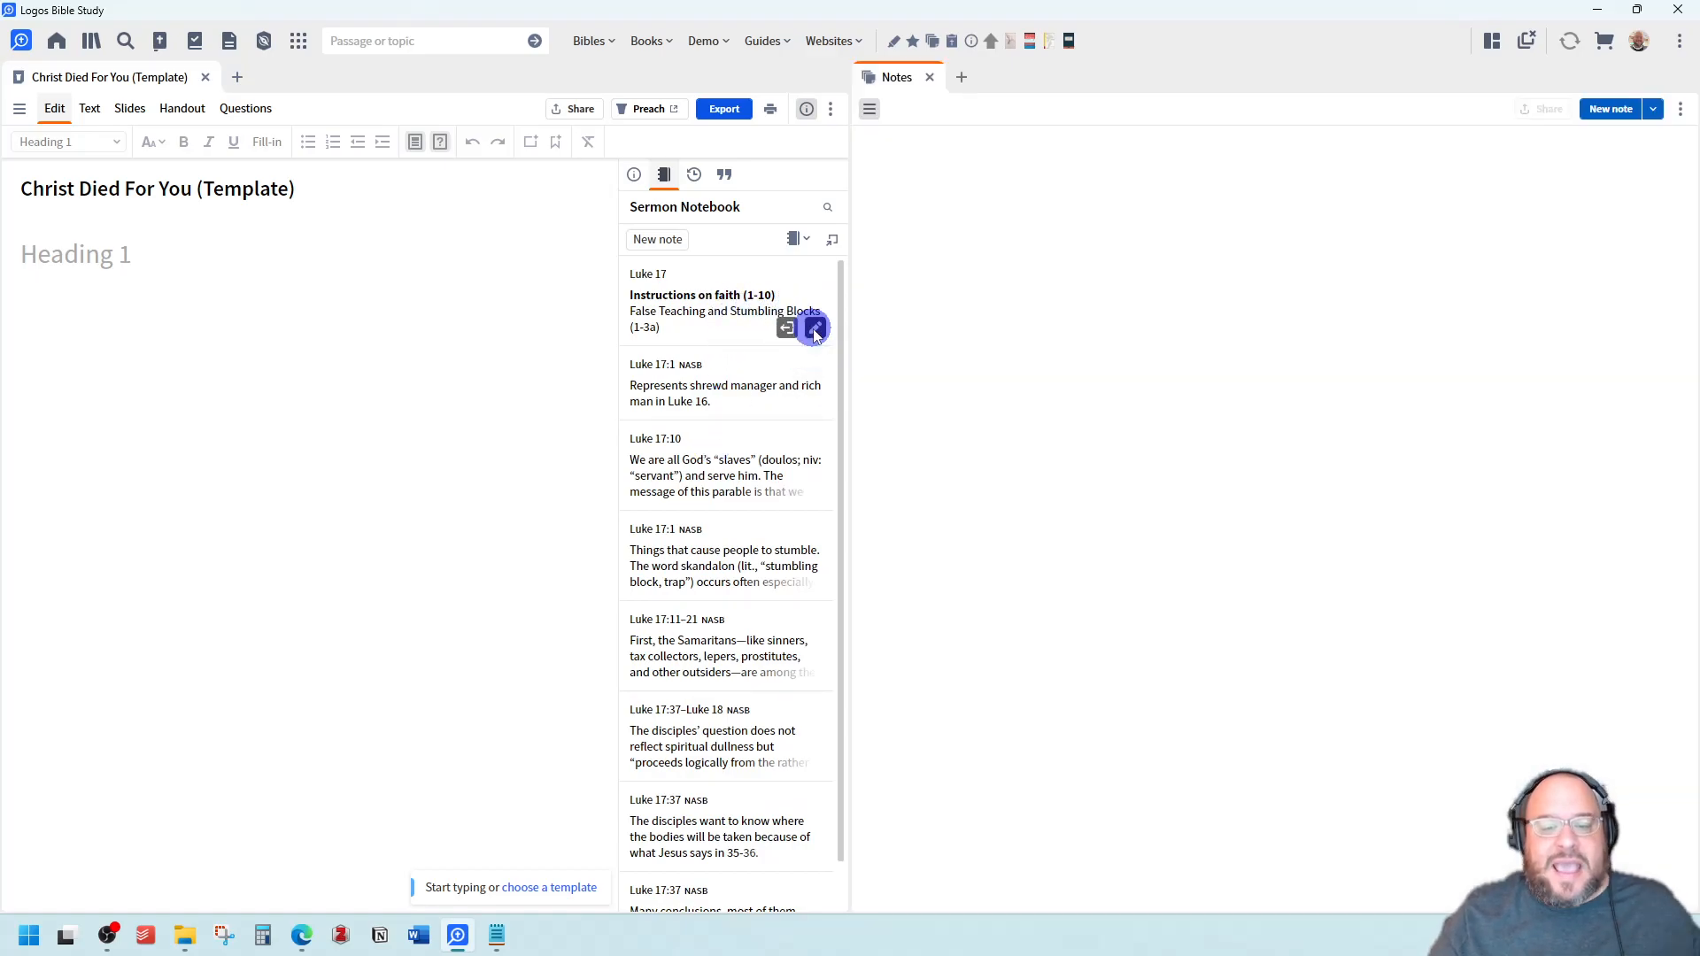
scroll(1366, 557, "down", 1)
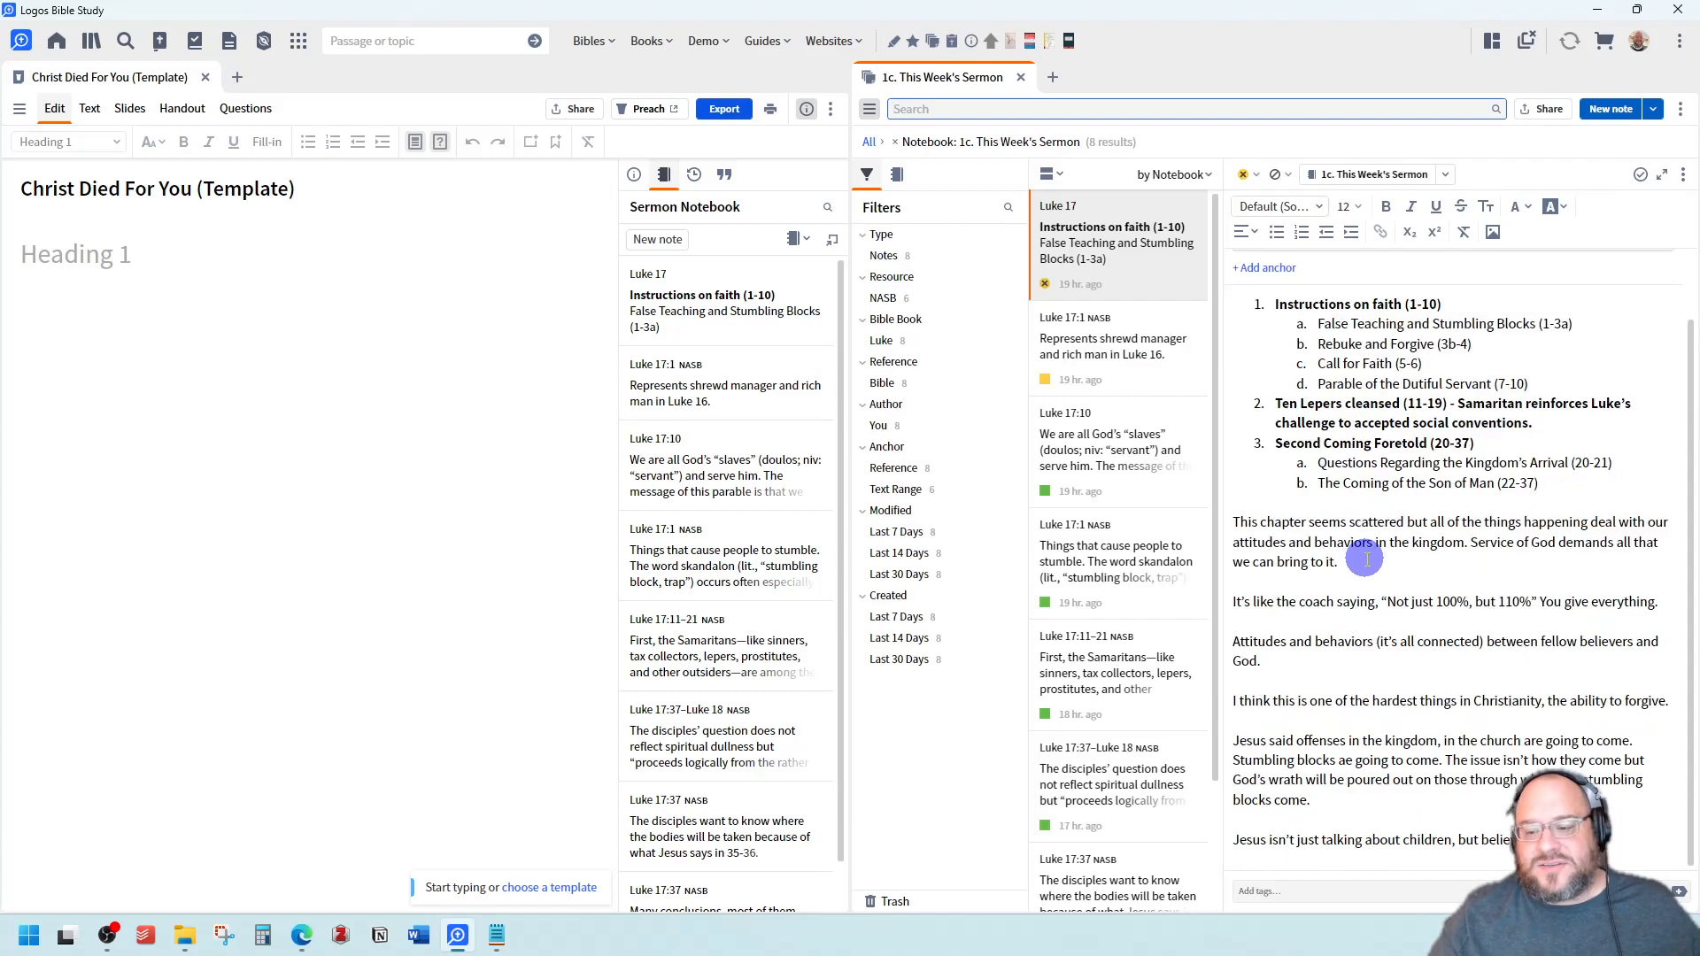
scroll(1366, 557, "up", 1)
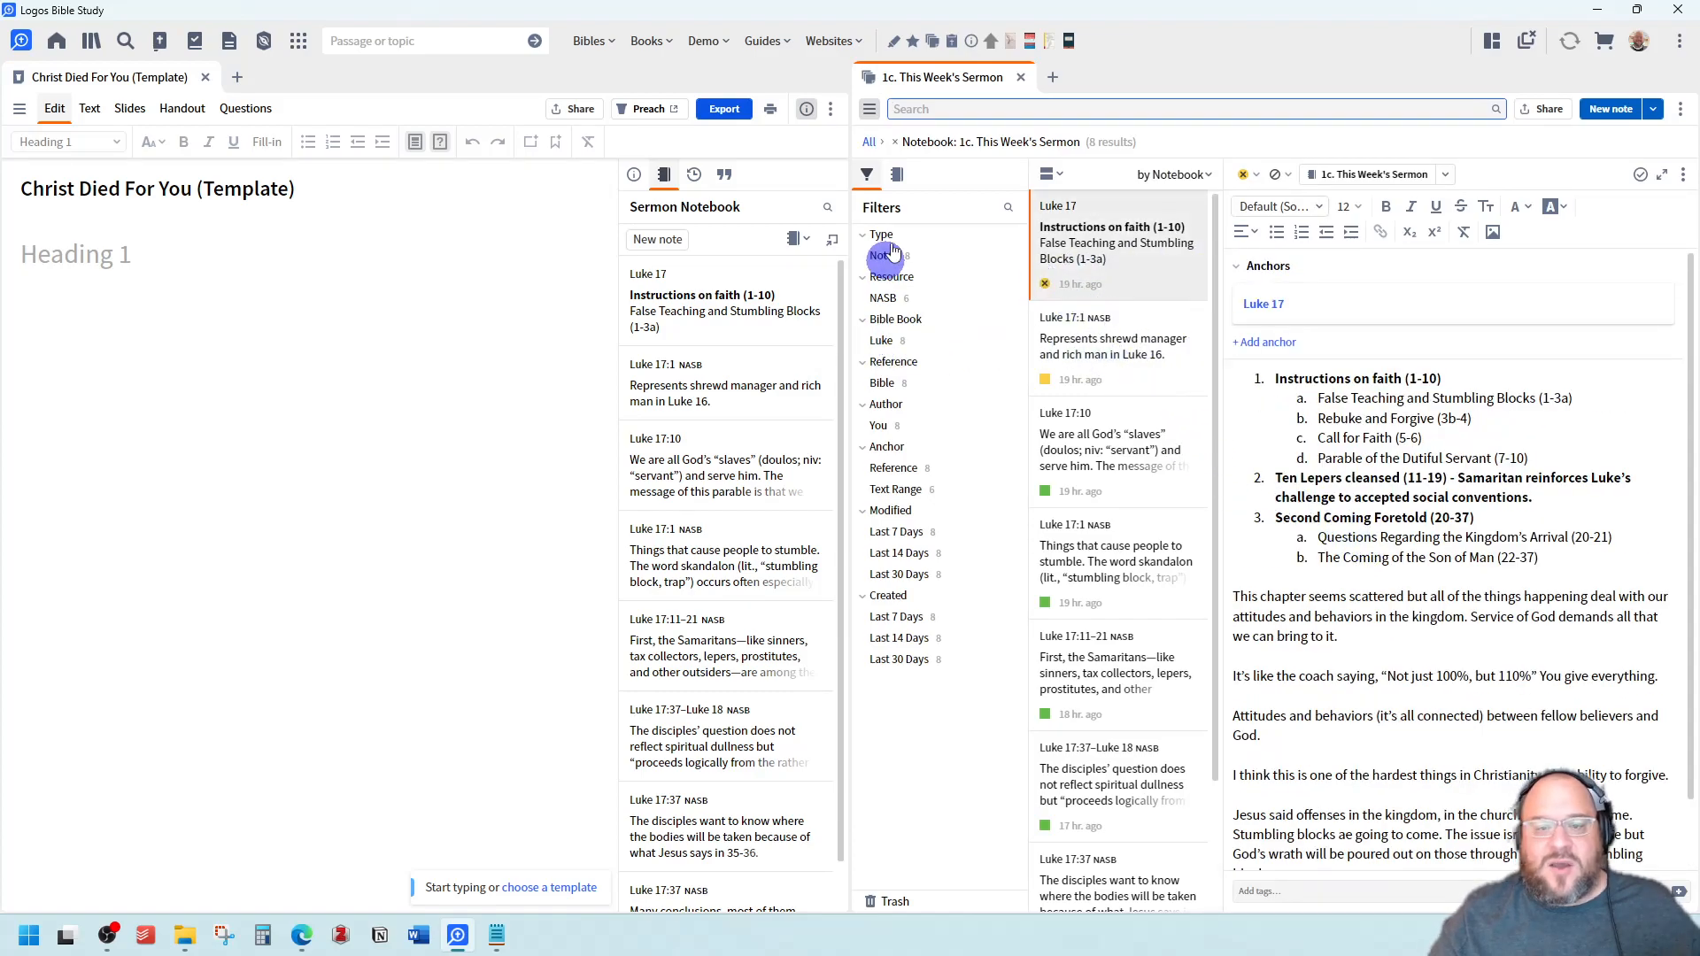
left_click(1021, 77)
Insert the Luke 17 note from the sermon notebook into the sermon text and review the inserted content
left_click(776, 333)
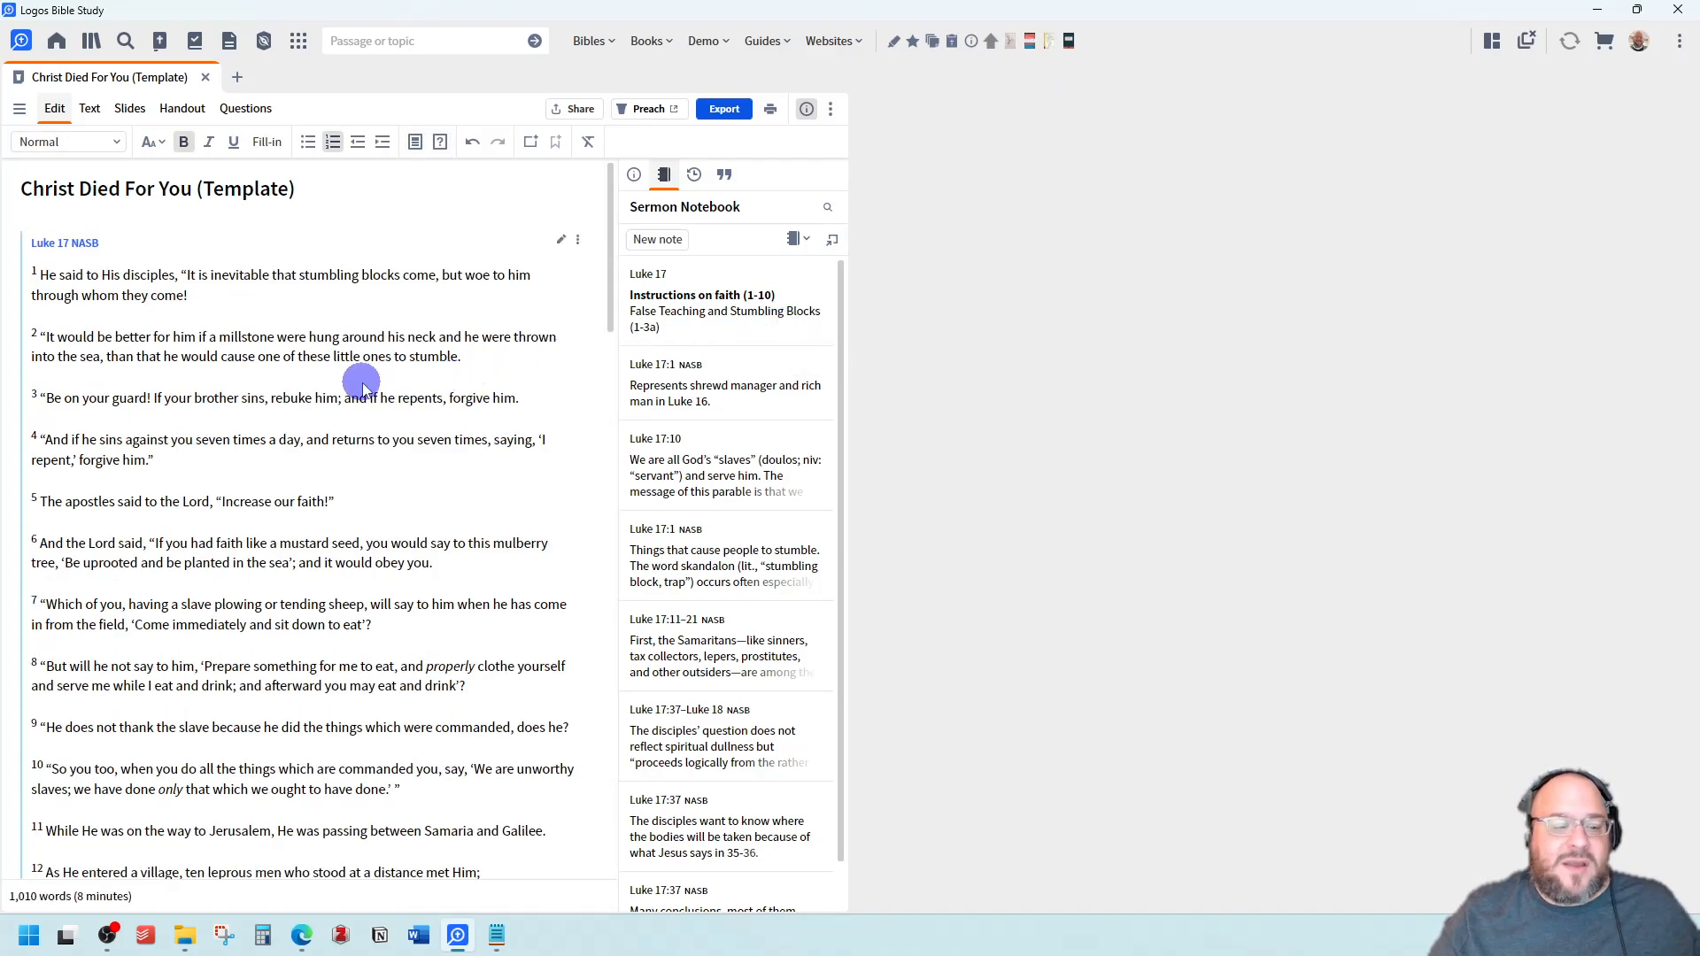
scroll(363, 386, "down", 15)
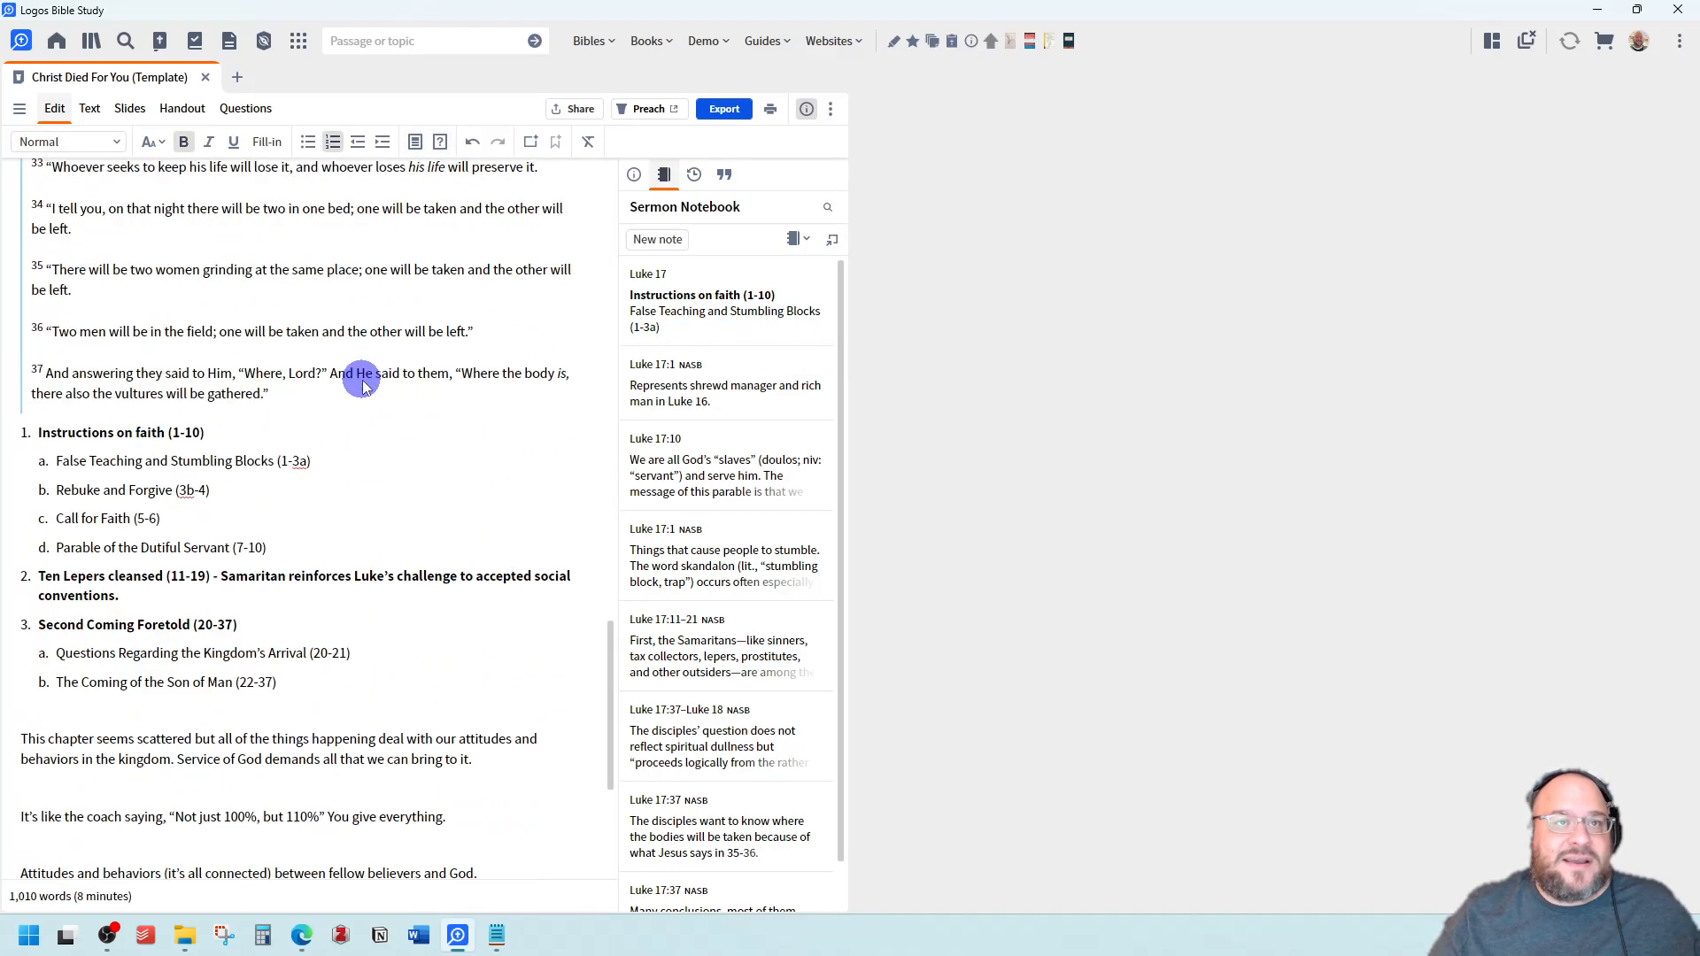
scroll(403, 301, "down", 4)
scroll(296, 399, "up", 3)
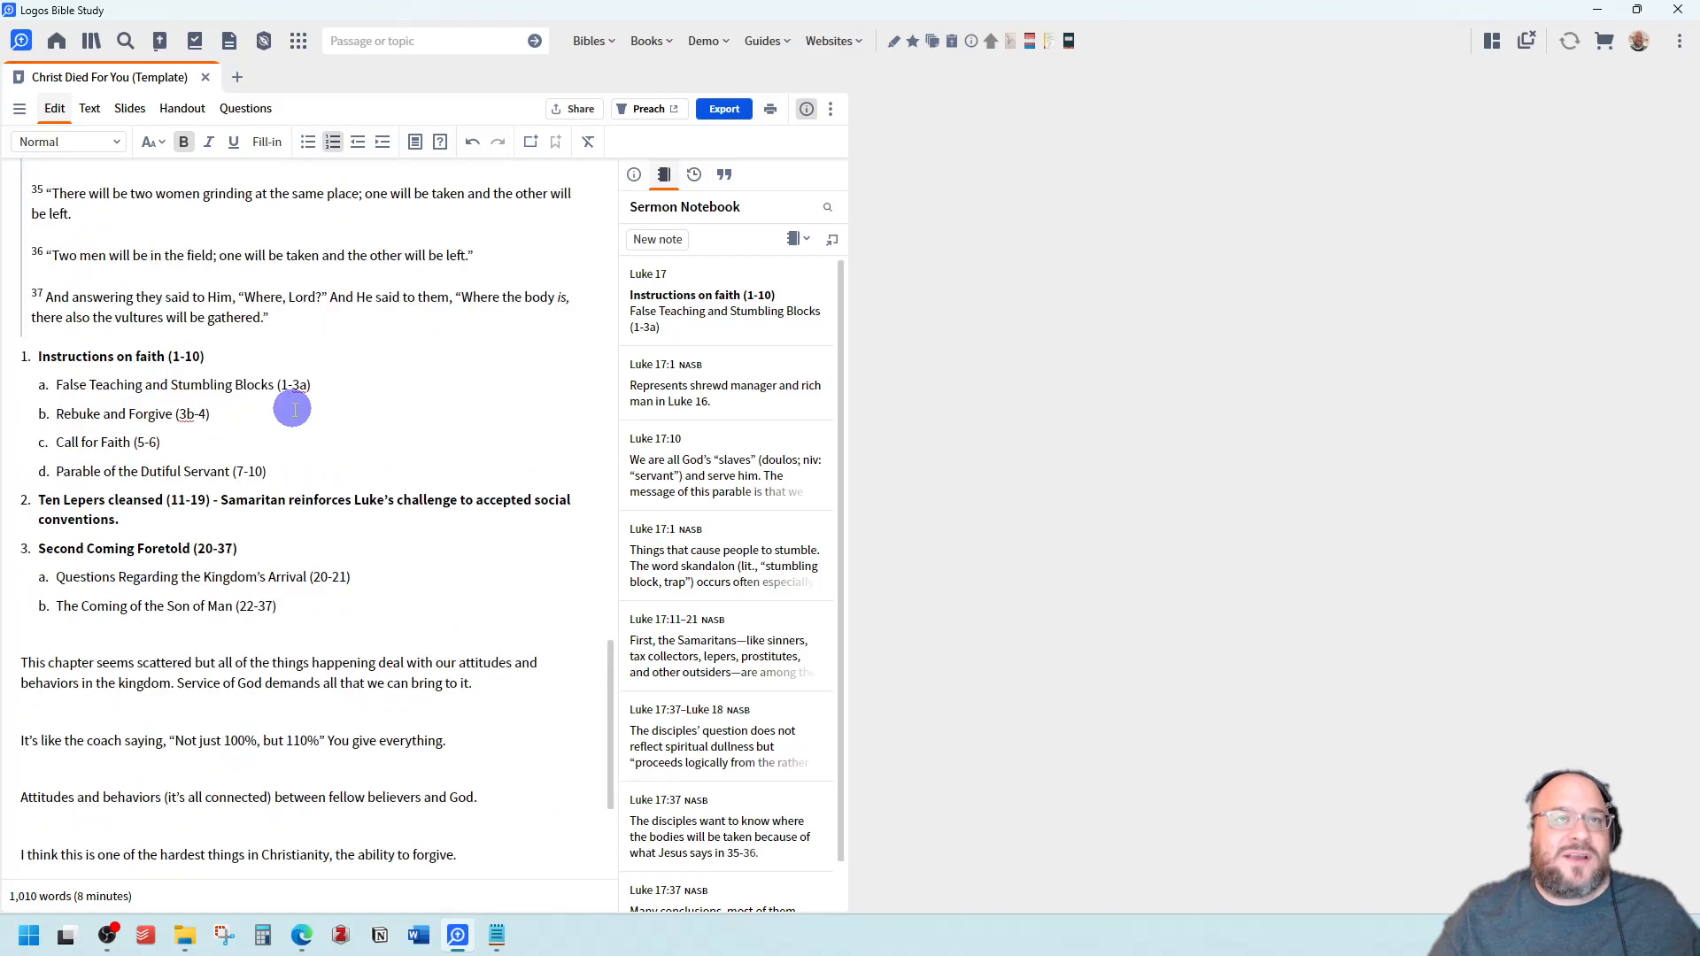
scroll(293, 409, "down", 3)
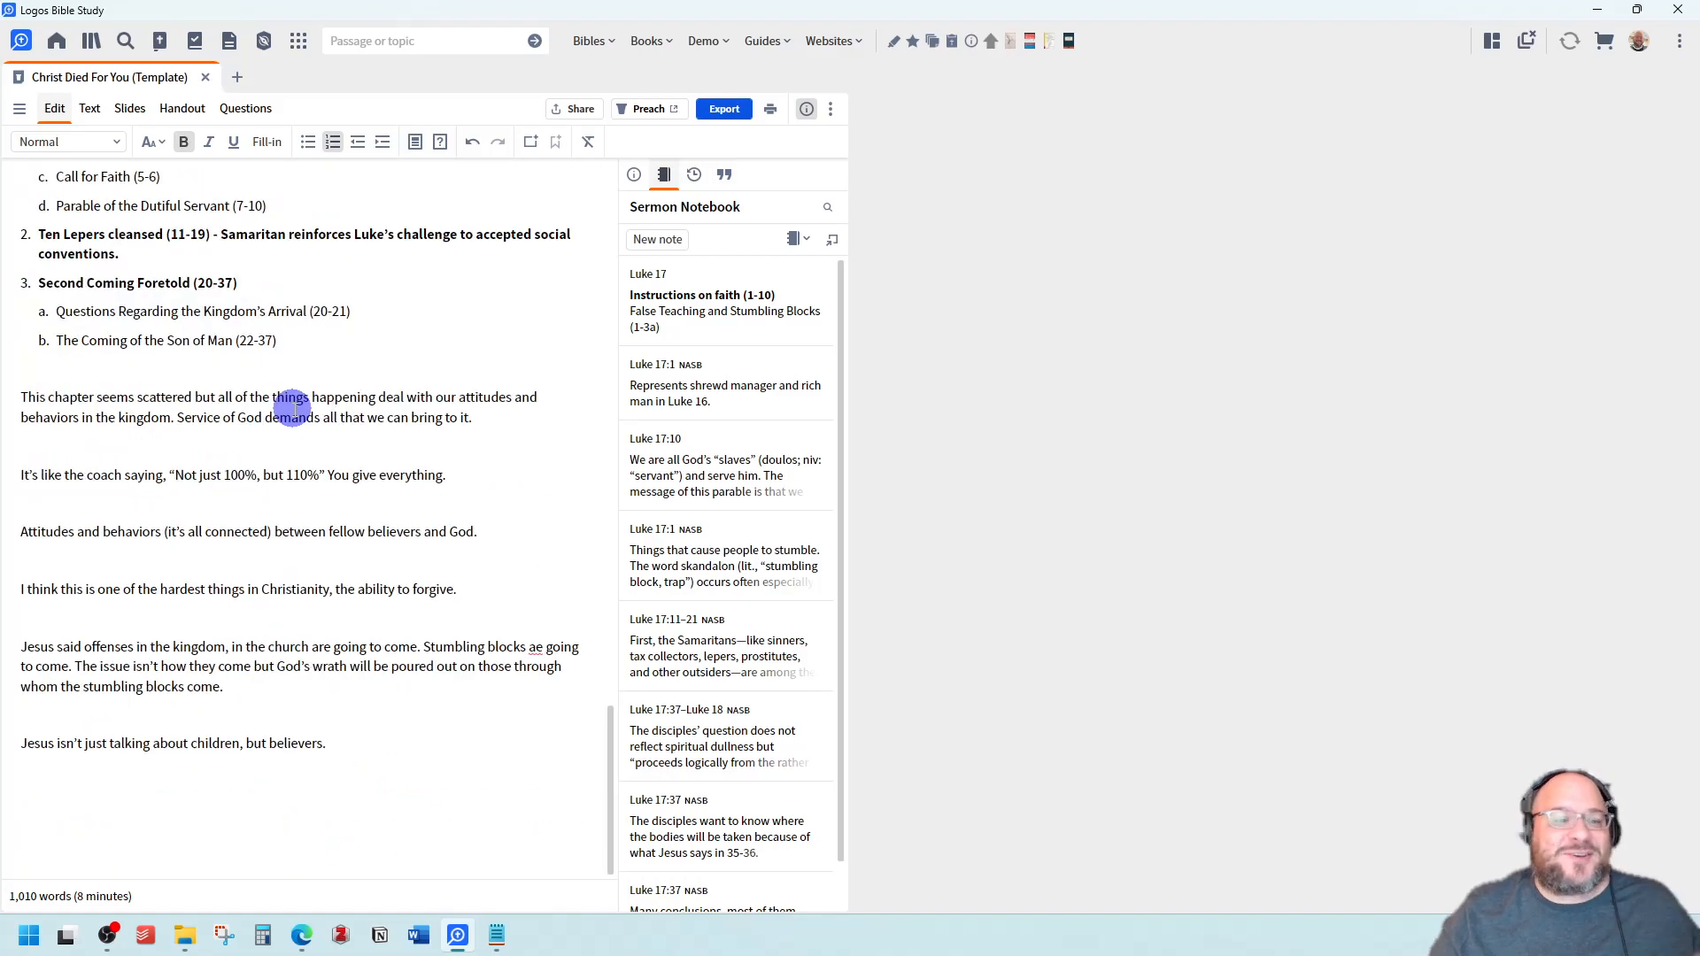
mouse_move(770, 306)
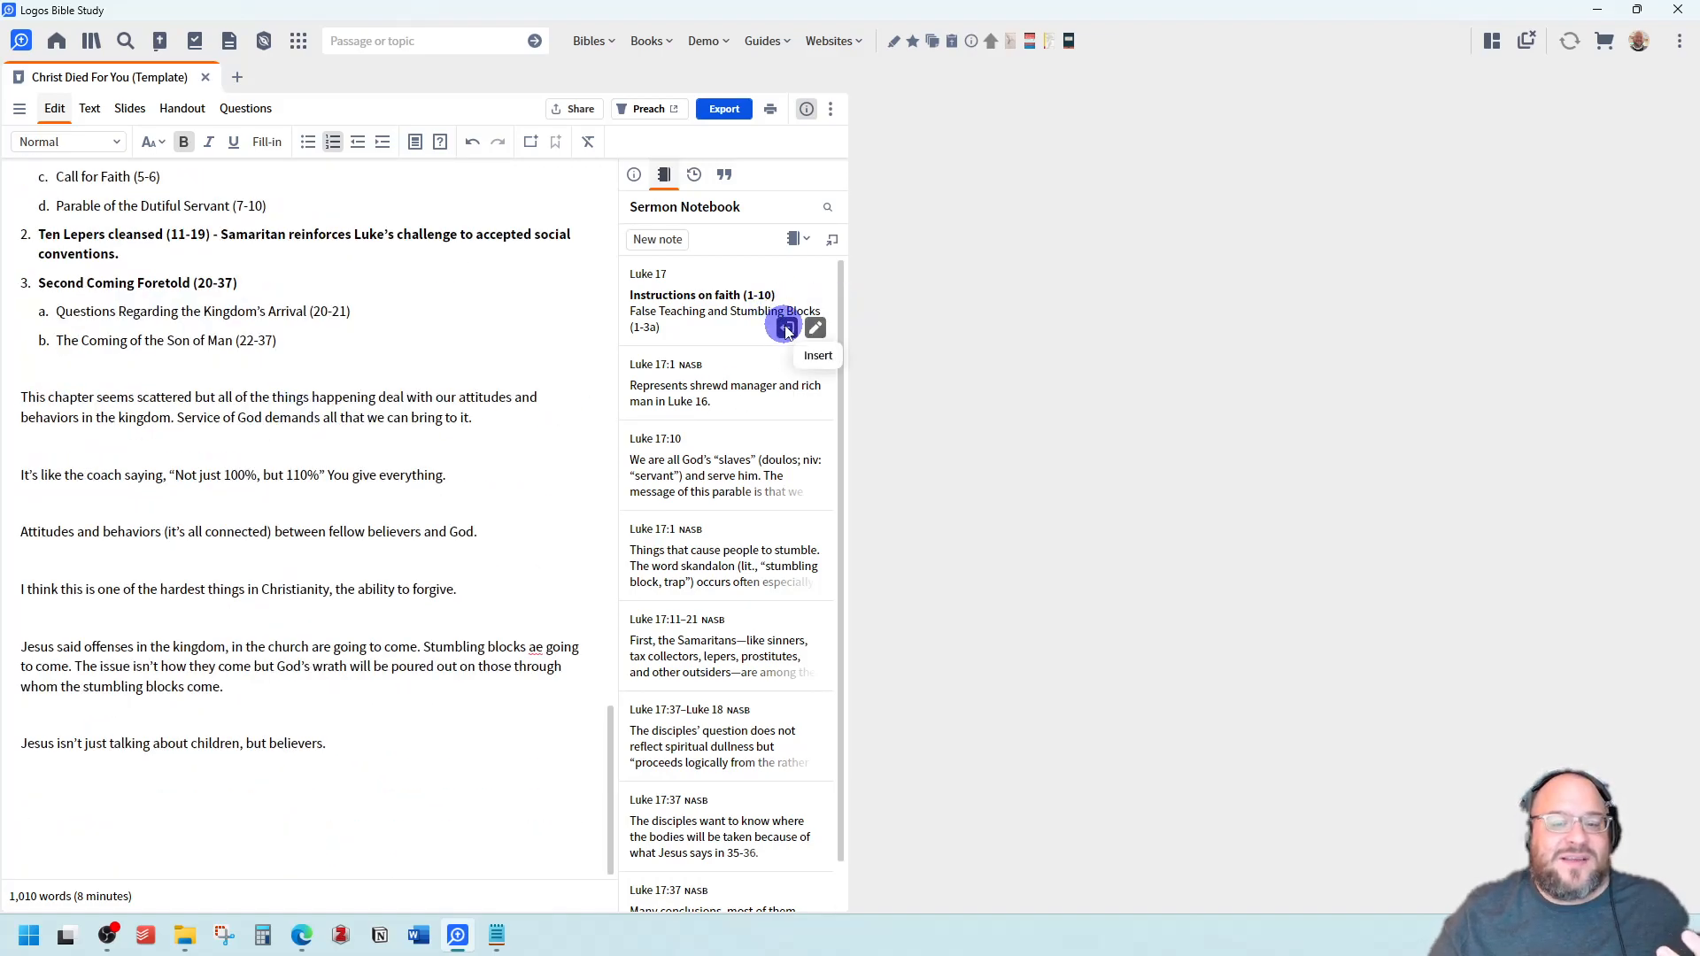
Delete all of the inserted note content from the sermon body
left_click_drag(359, 748, 4, 319)
key("Delete")
key("BackSpace")
key("ctrl+a")
key("Delete")
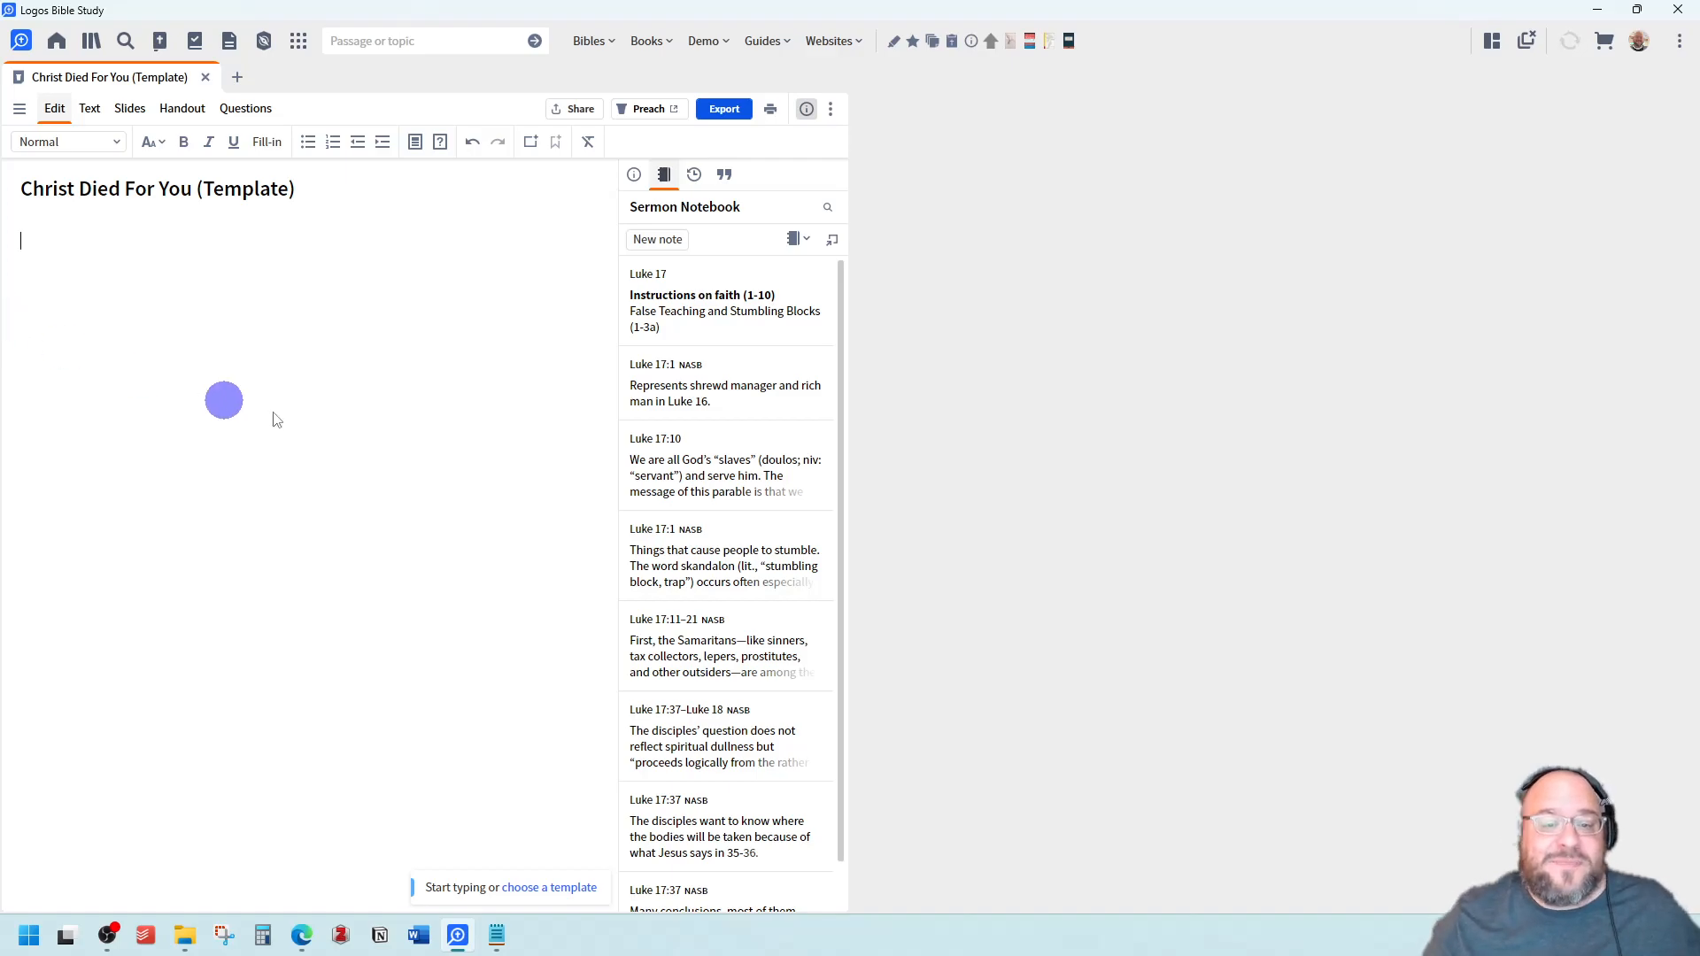
View the sermon's version history, and search the popular quotes for "love" and browse them
left_click(693, 175)
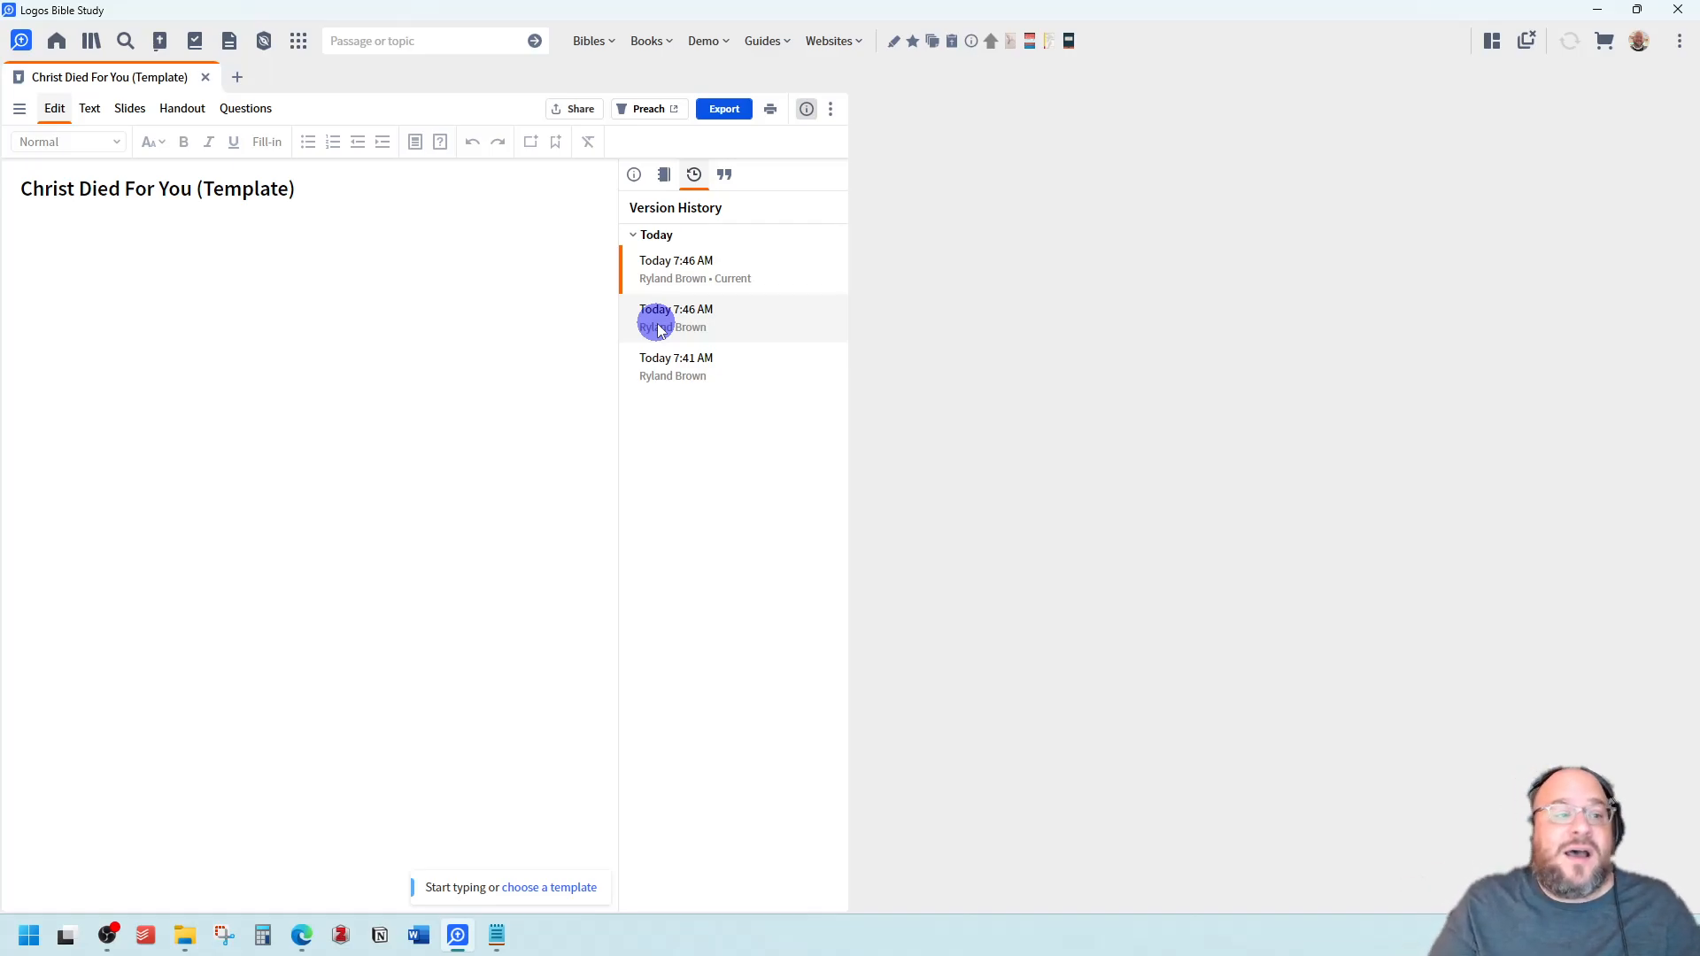
left_click(723, 175)
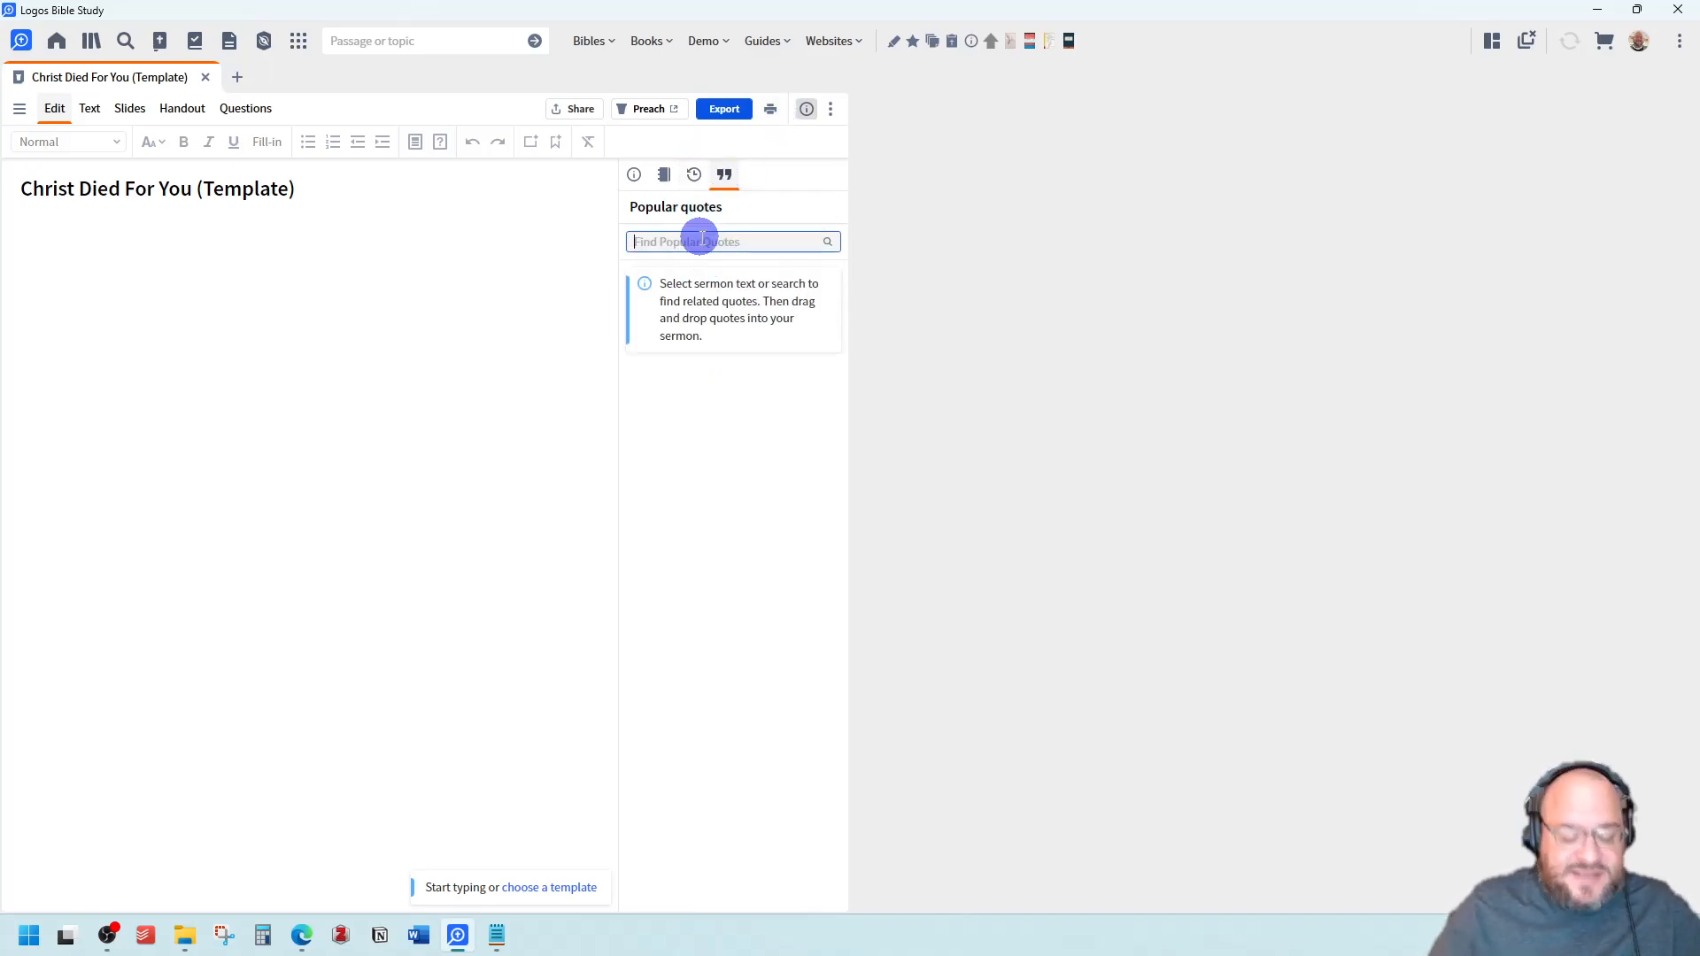
type("love")
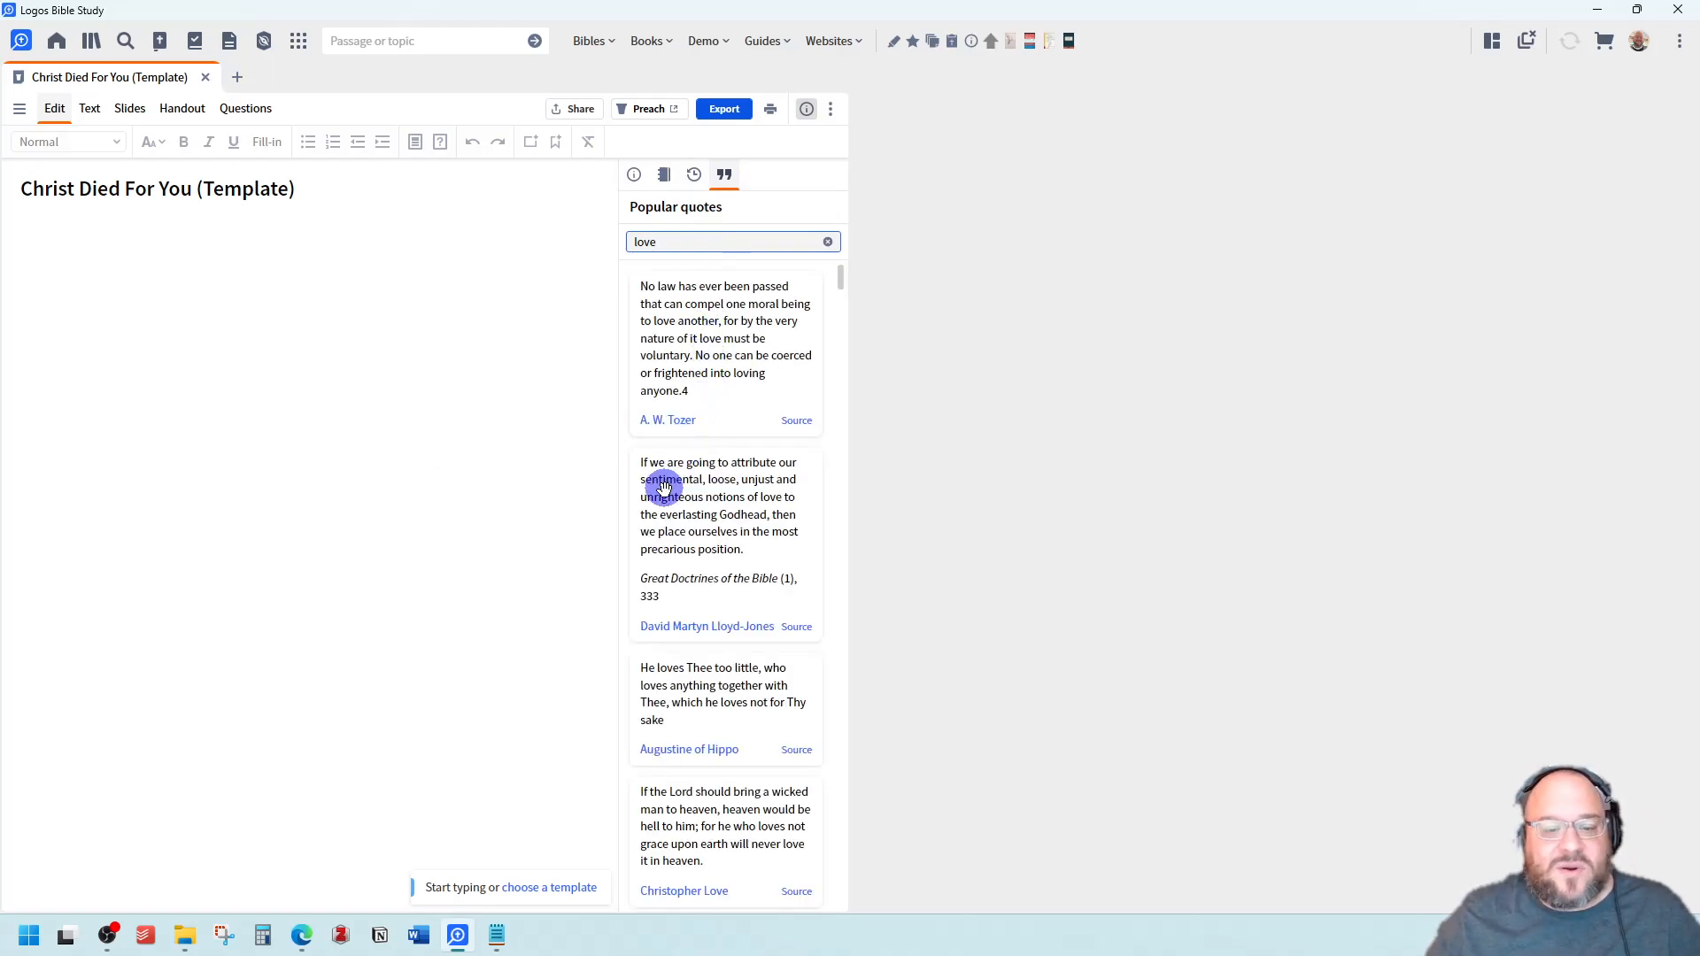
scroll(699, 543, "down", 8)
scroll(700, 543, "down", 15)
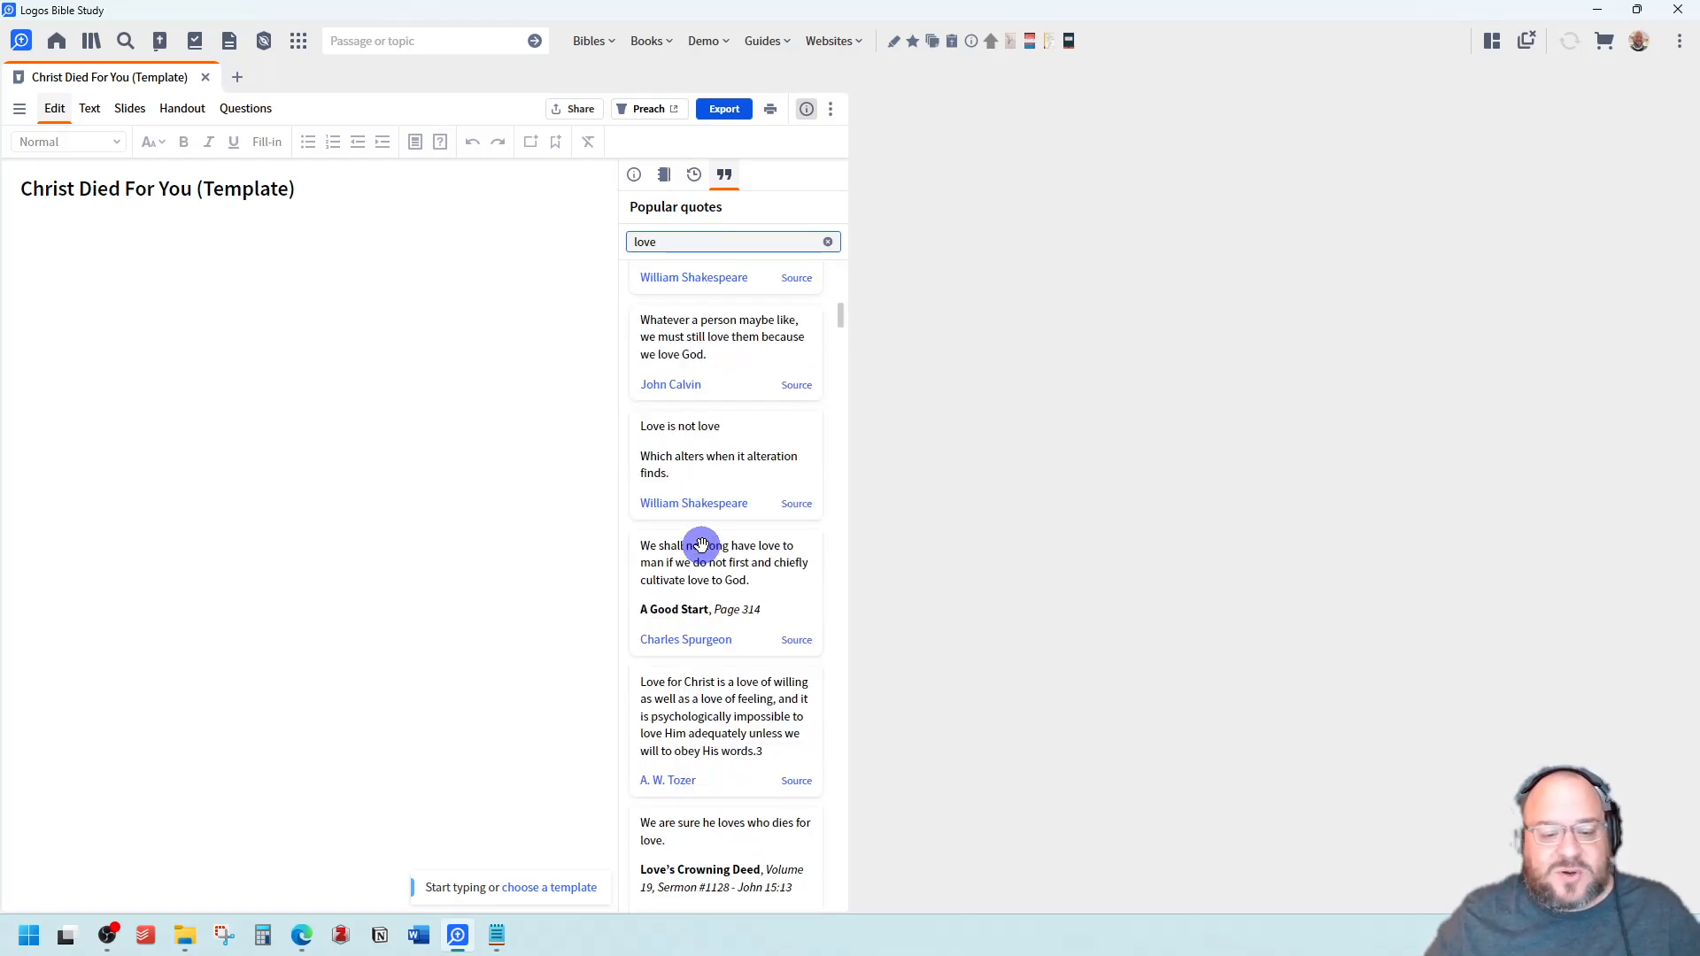
scroll(702, 551, "down", 4)
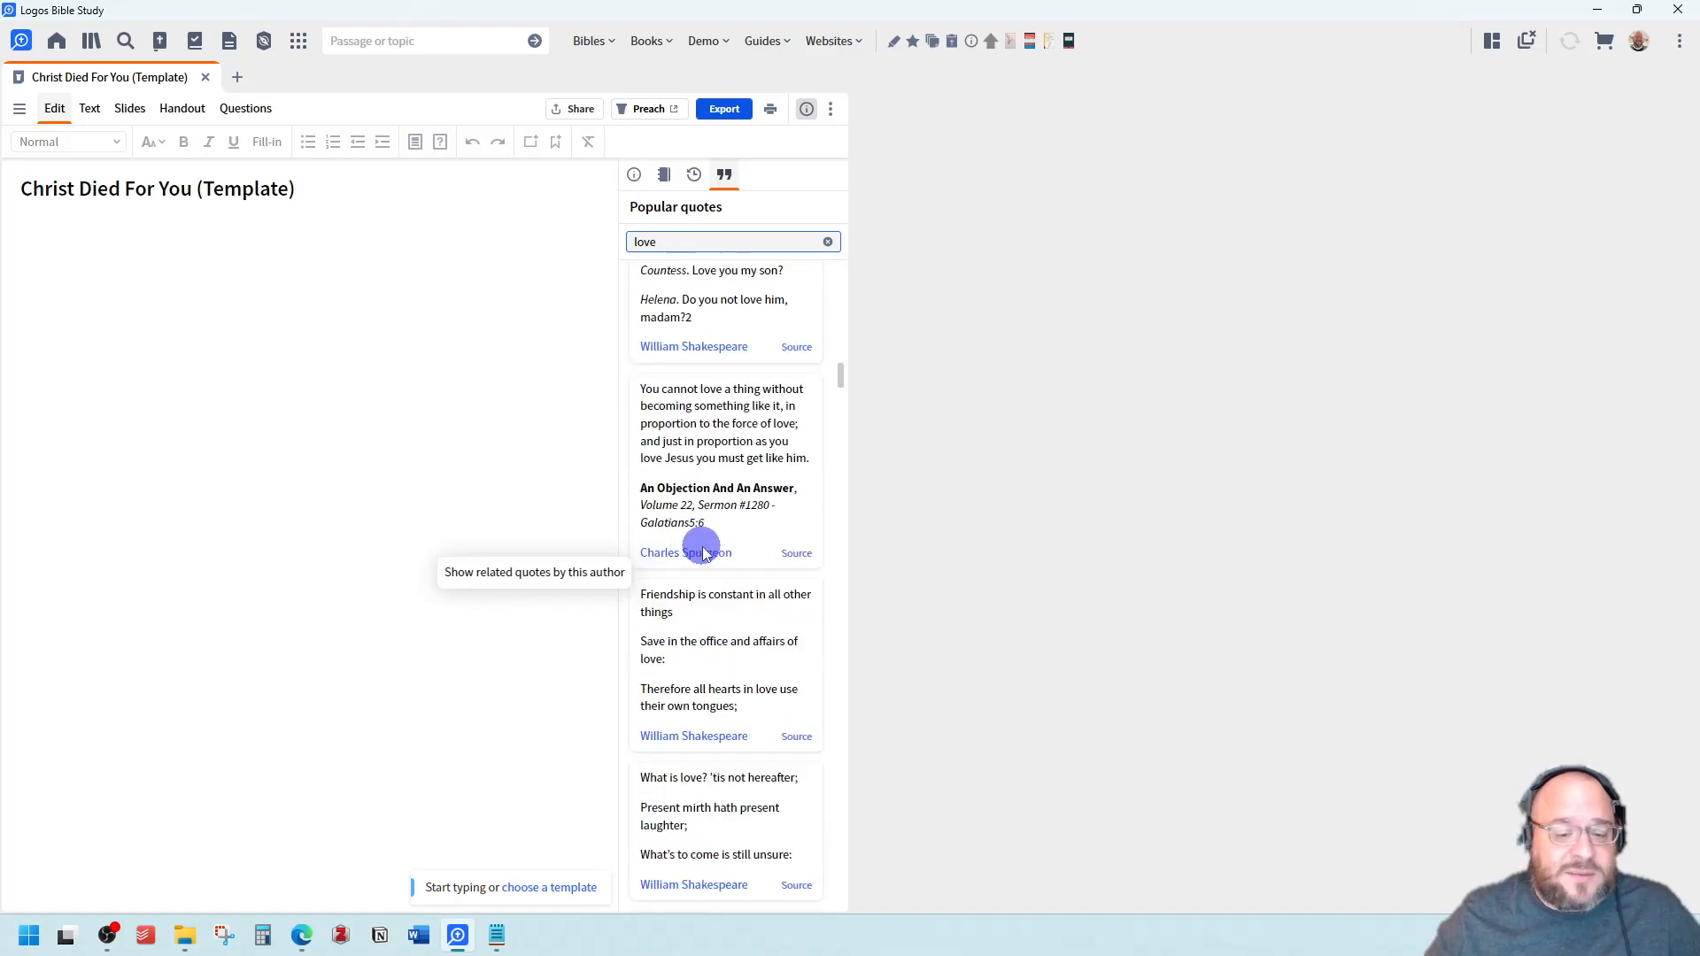
scroll(739, 591, "down", 3)
scroll(741, 595, "down", 7)
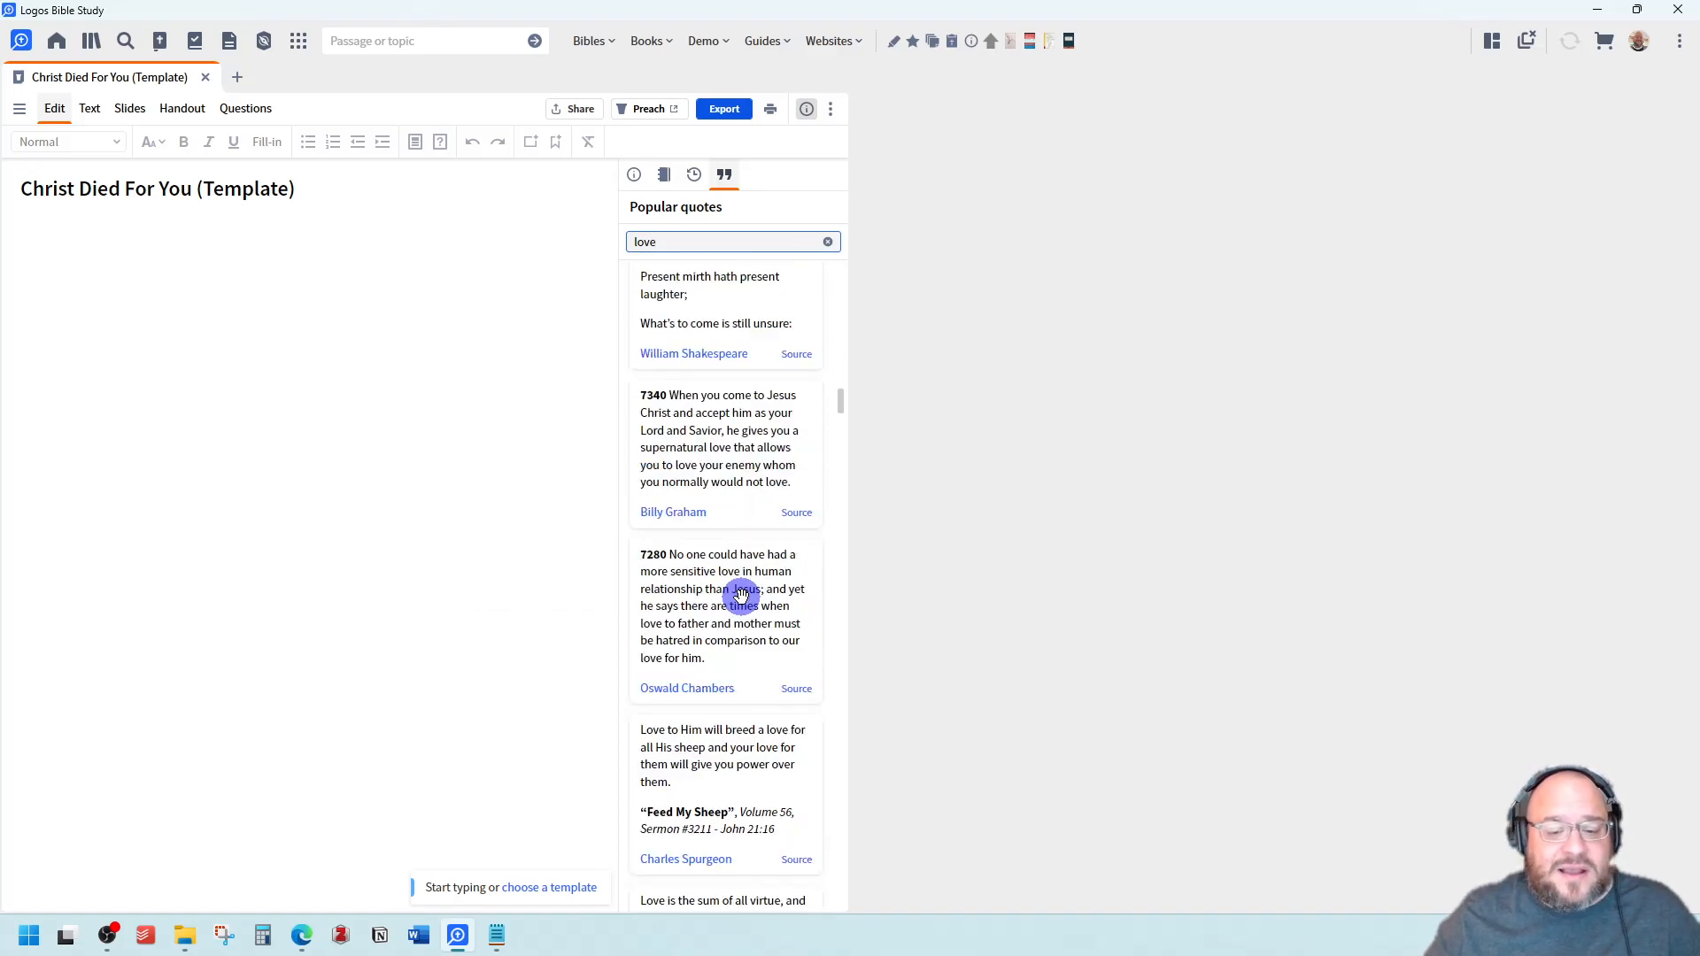
scroll(741, 595, "up", 10)
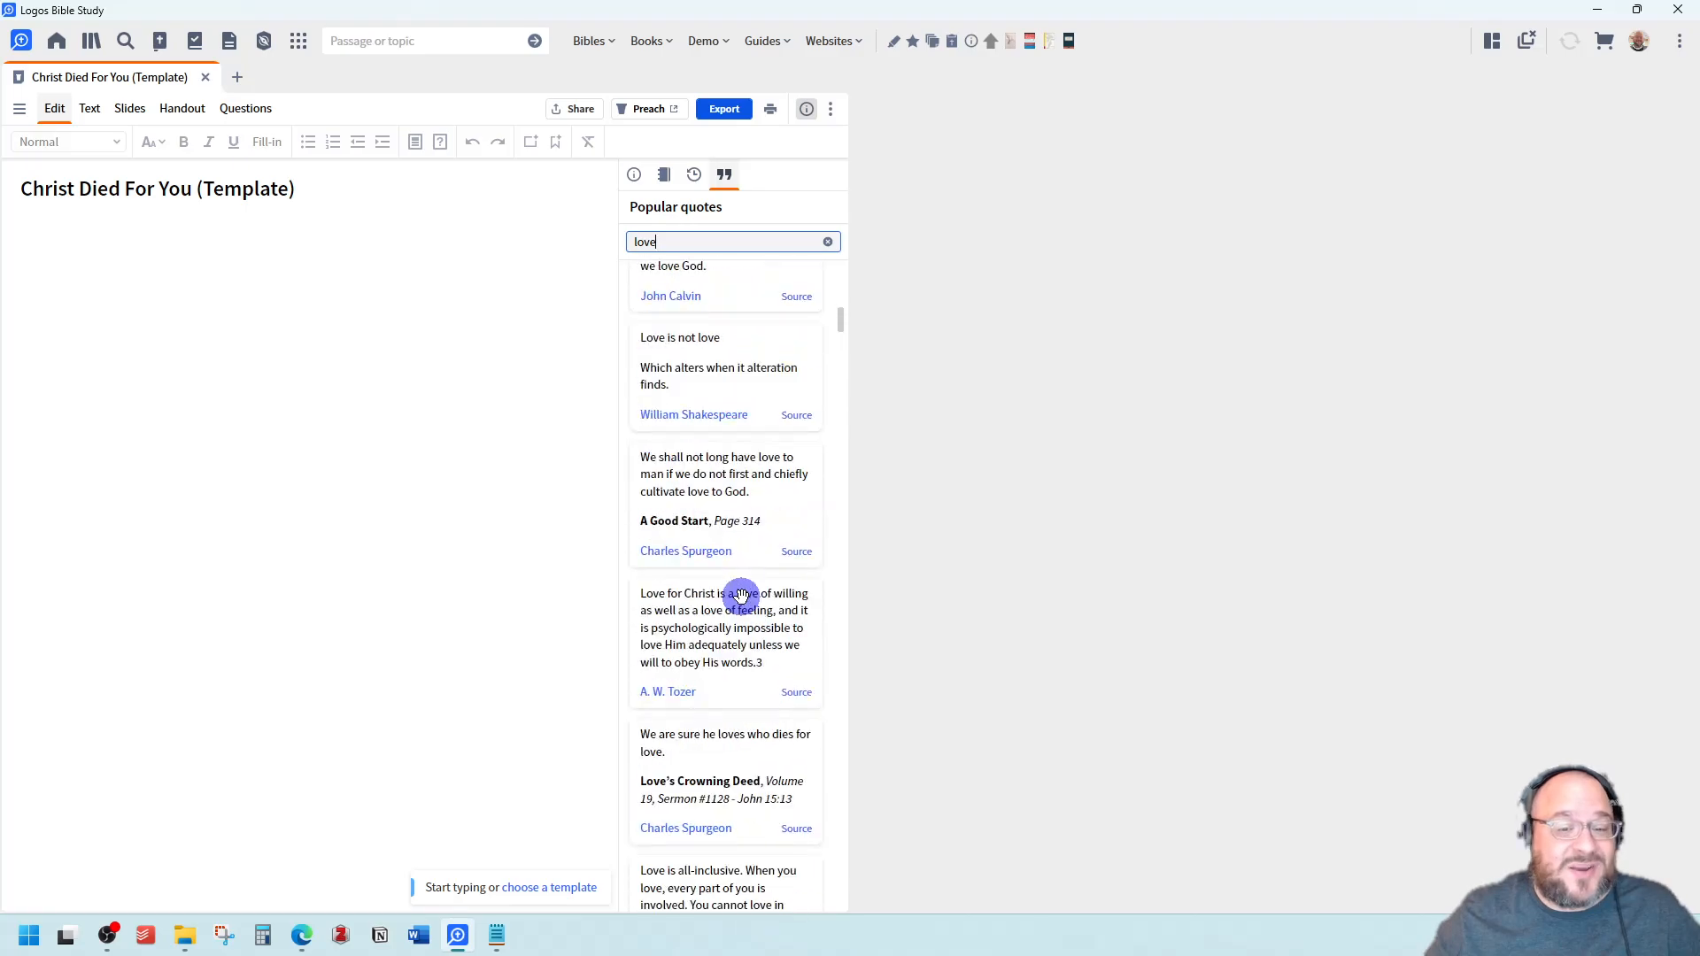
Insert the A. W. Tozer quote beginning "No law has ever been passed" into the sermon body and view its slide with the sidebar hidden
left_click_drag(731, 350, 91, 316)
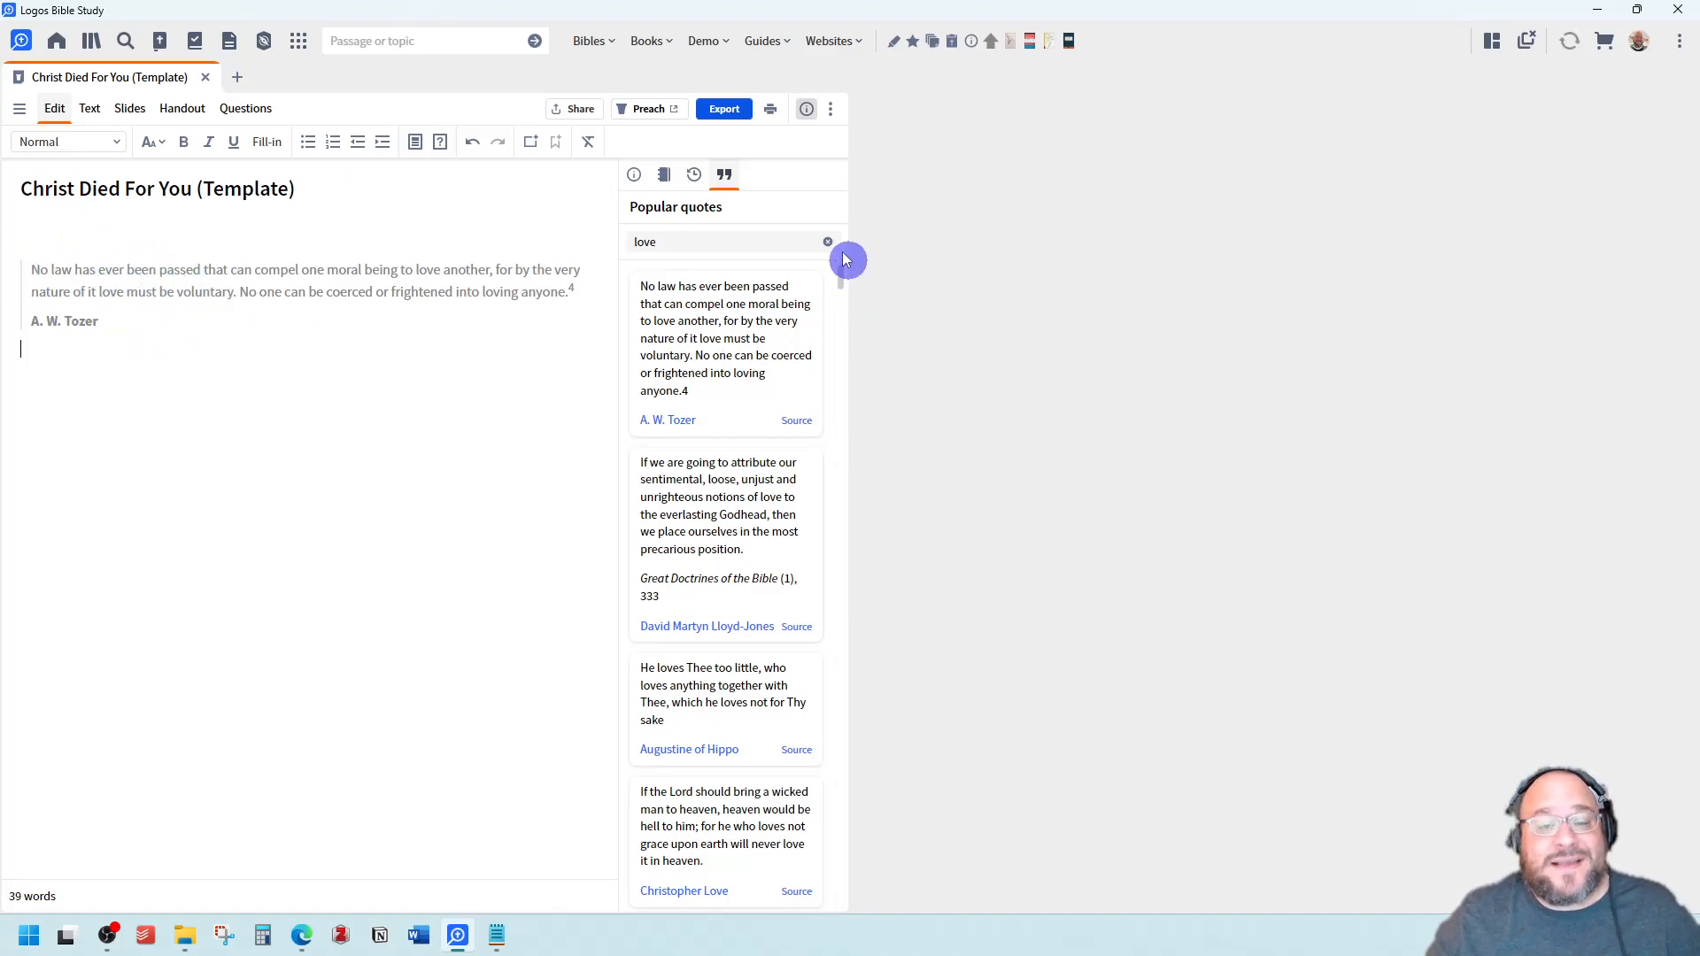
left_click(639, 178)
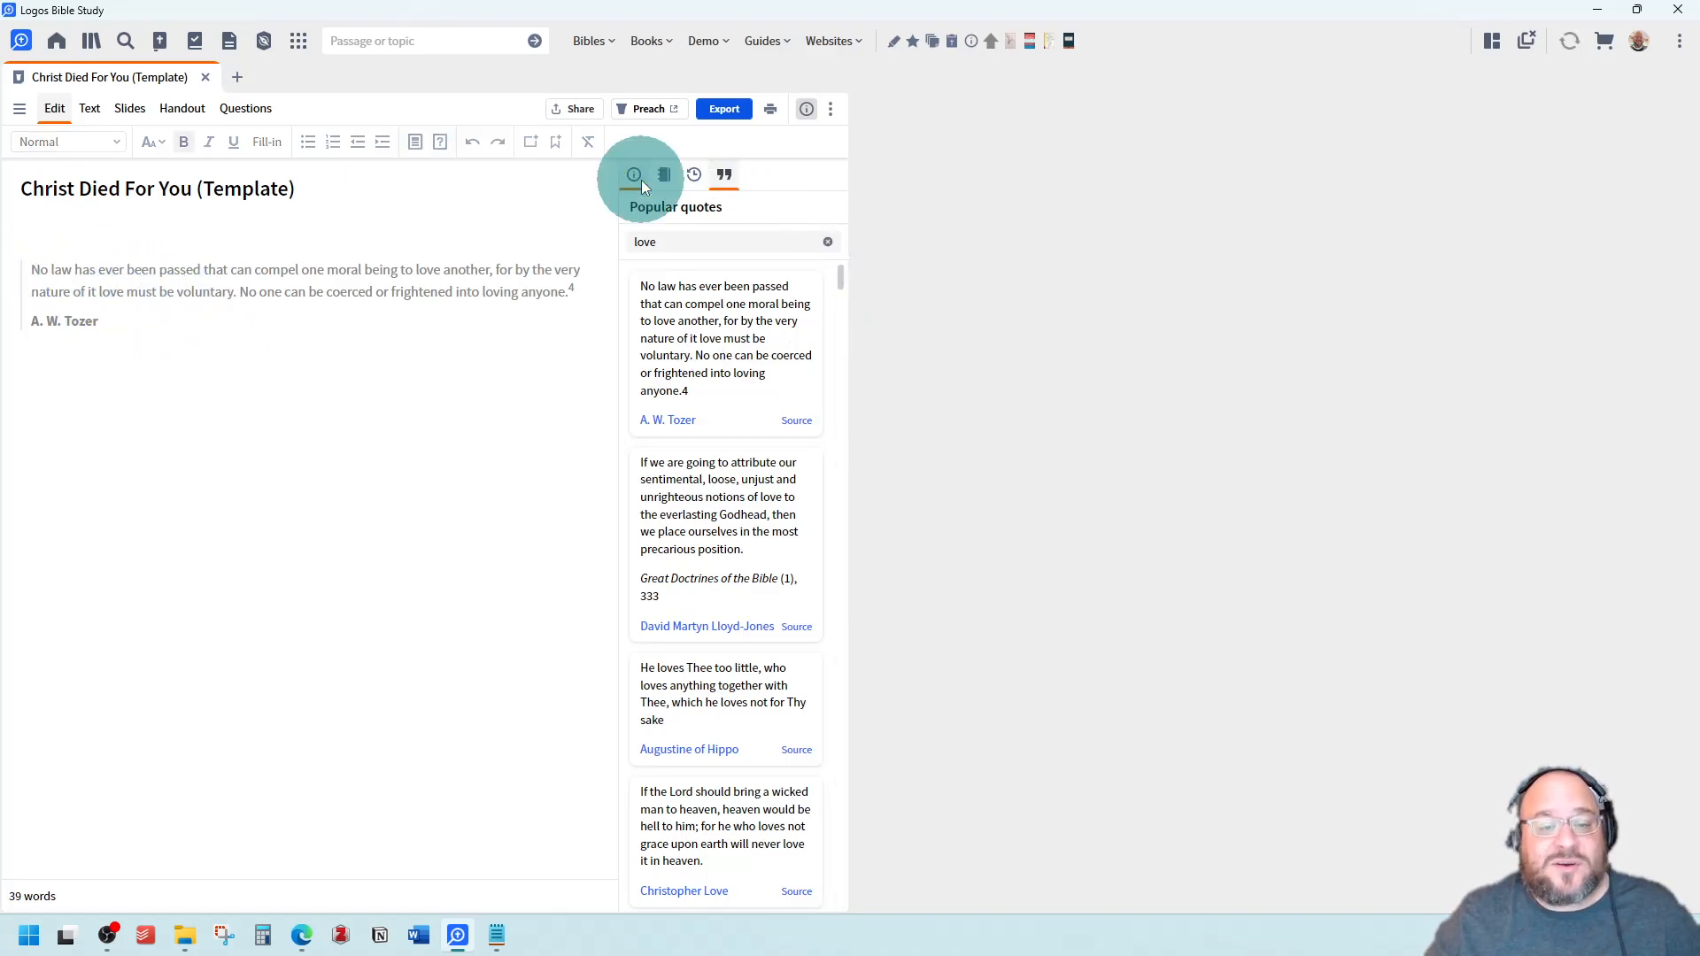
left_click(806, 106)
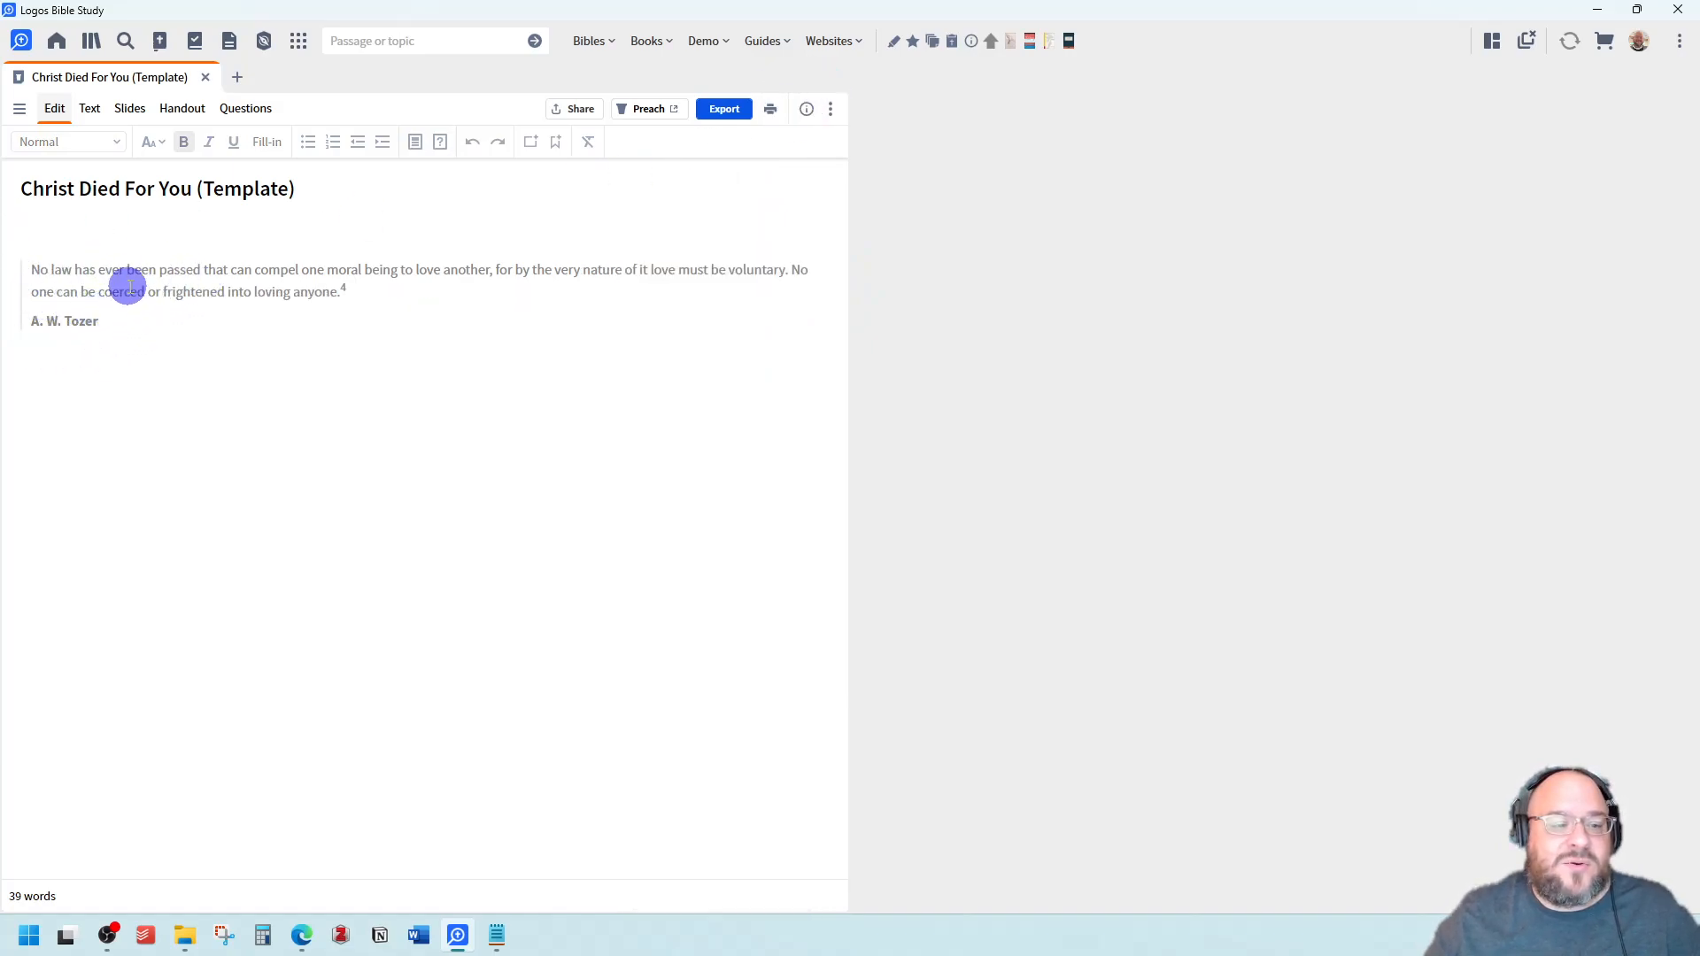
left_click(130, 120)
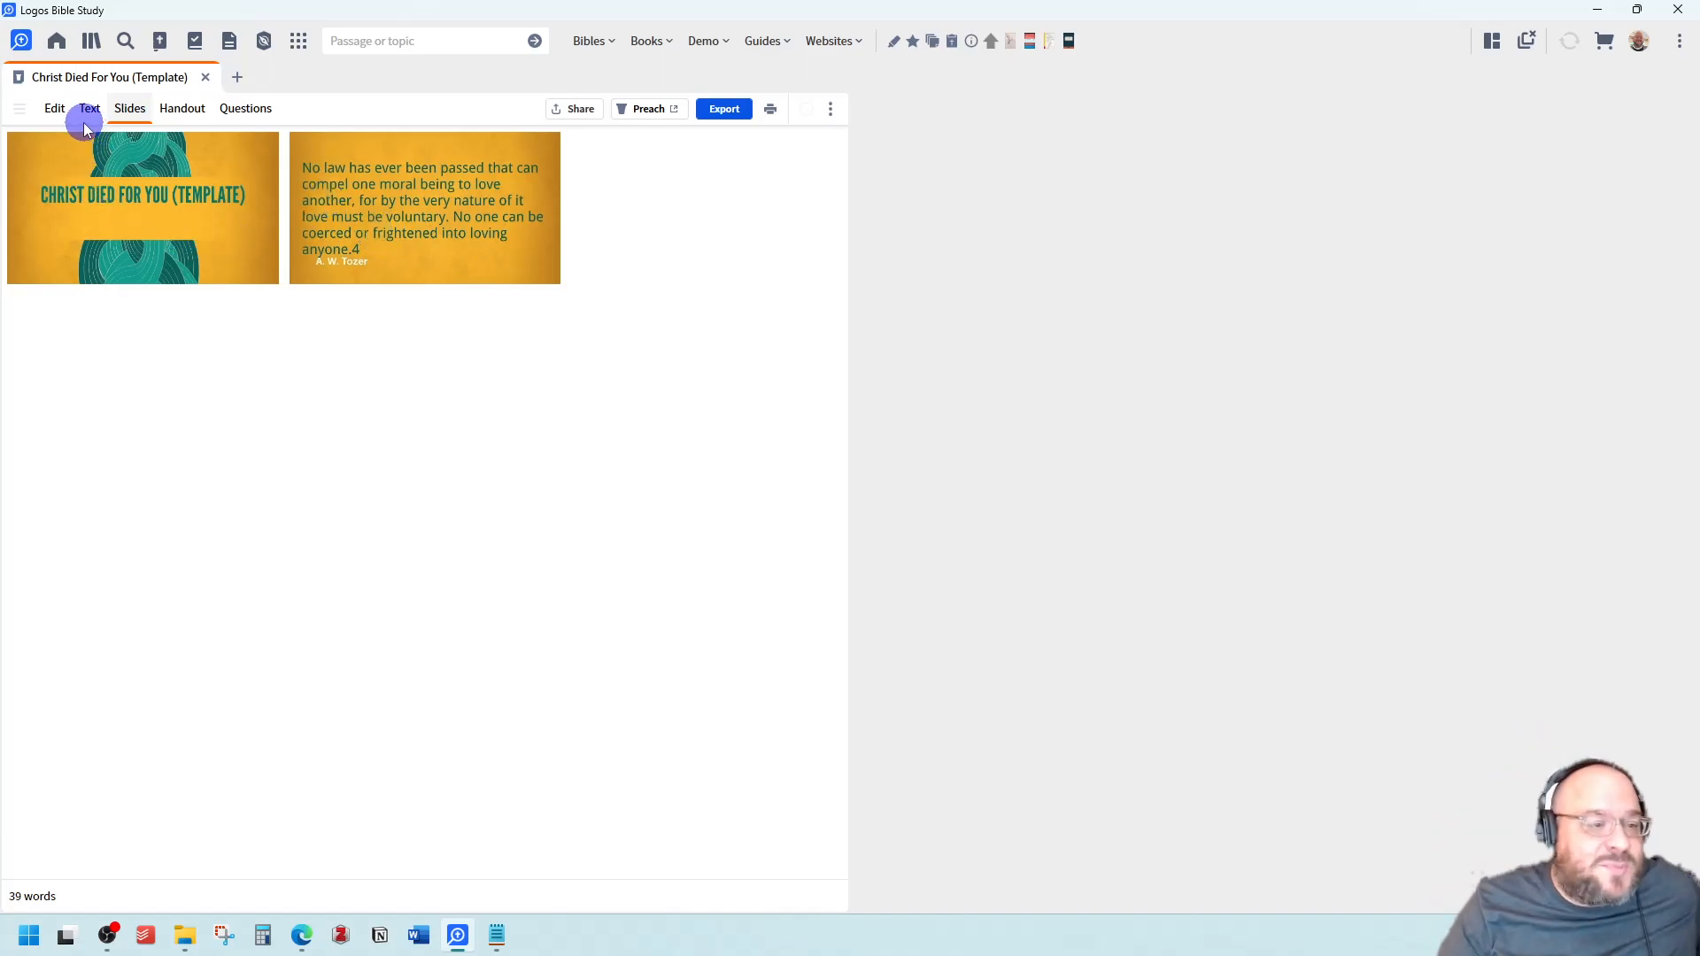
Return to editing the sermon and delete the A. W. Tozer quote from its body
left_click(51, 108)
left_click(133, 315)
left_click_drag(148, 326, 3, 252)
key("Delete")
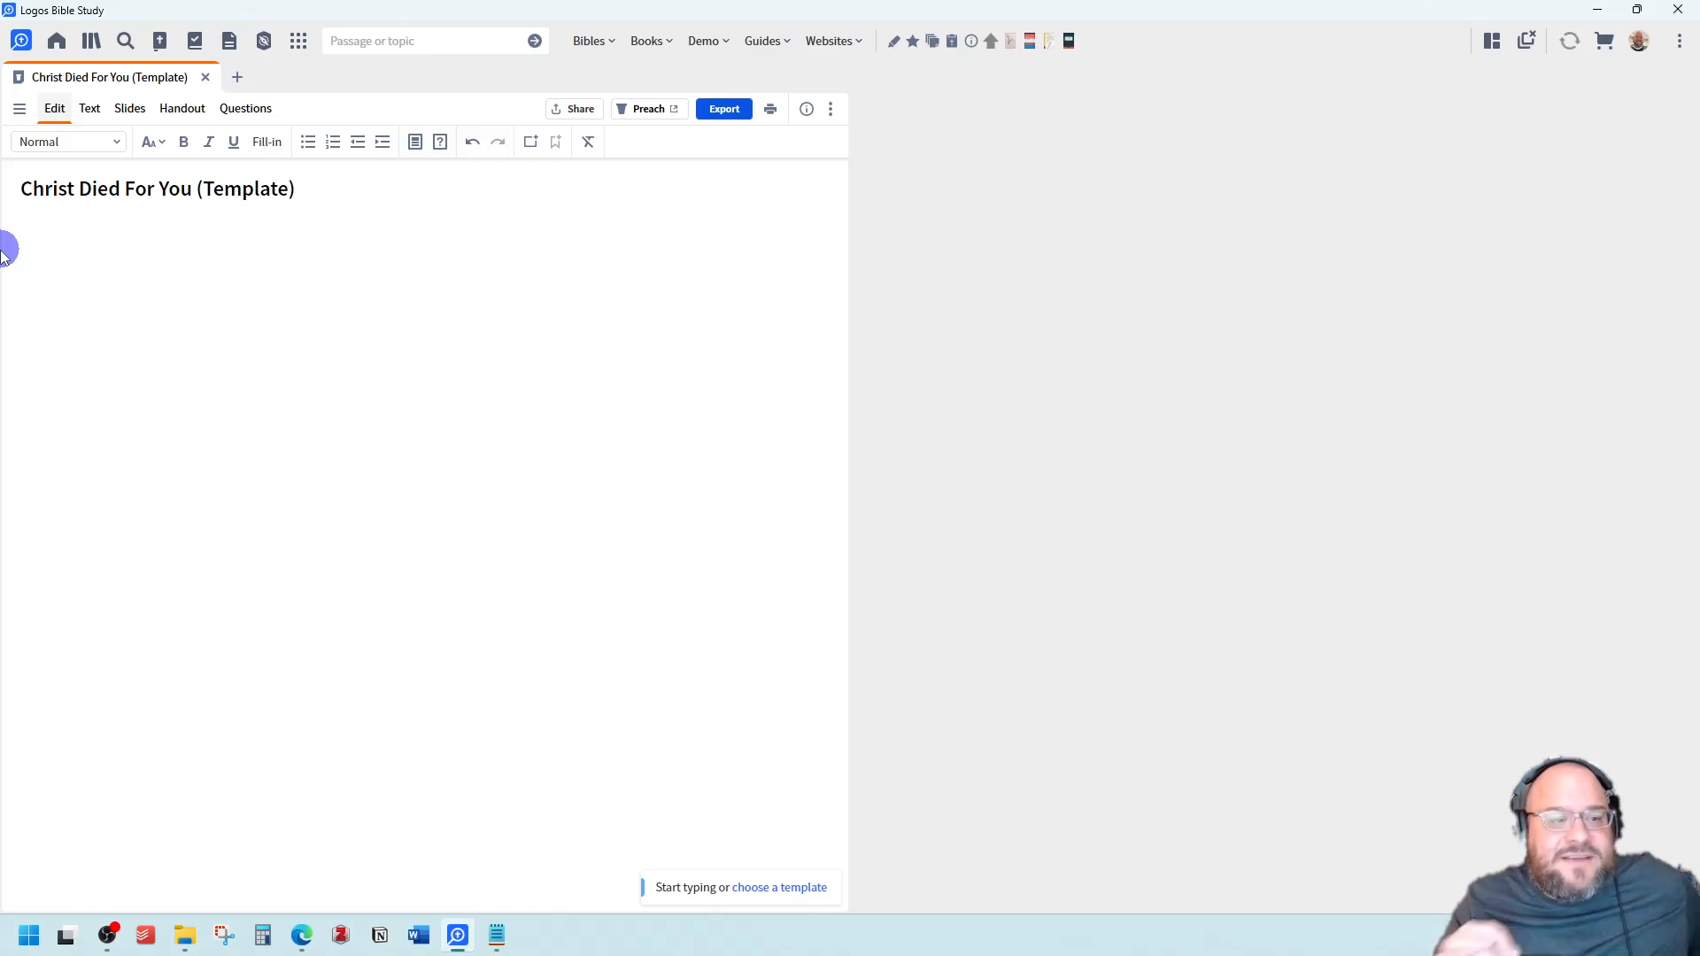
Show the sermon outline and add the line "For God so Loved" in Heading 1 style to the body
left_click(20, 110)
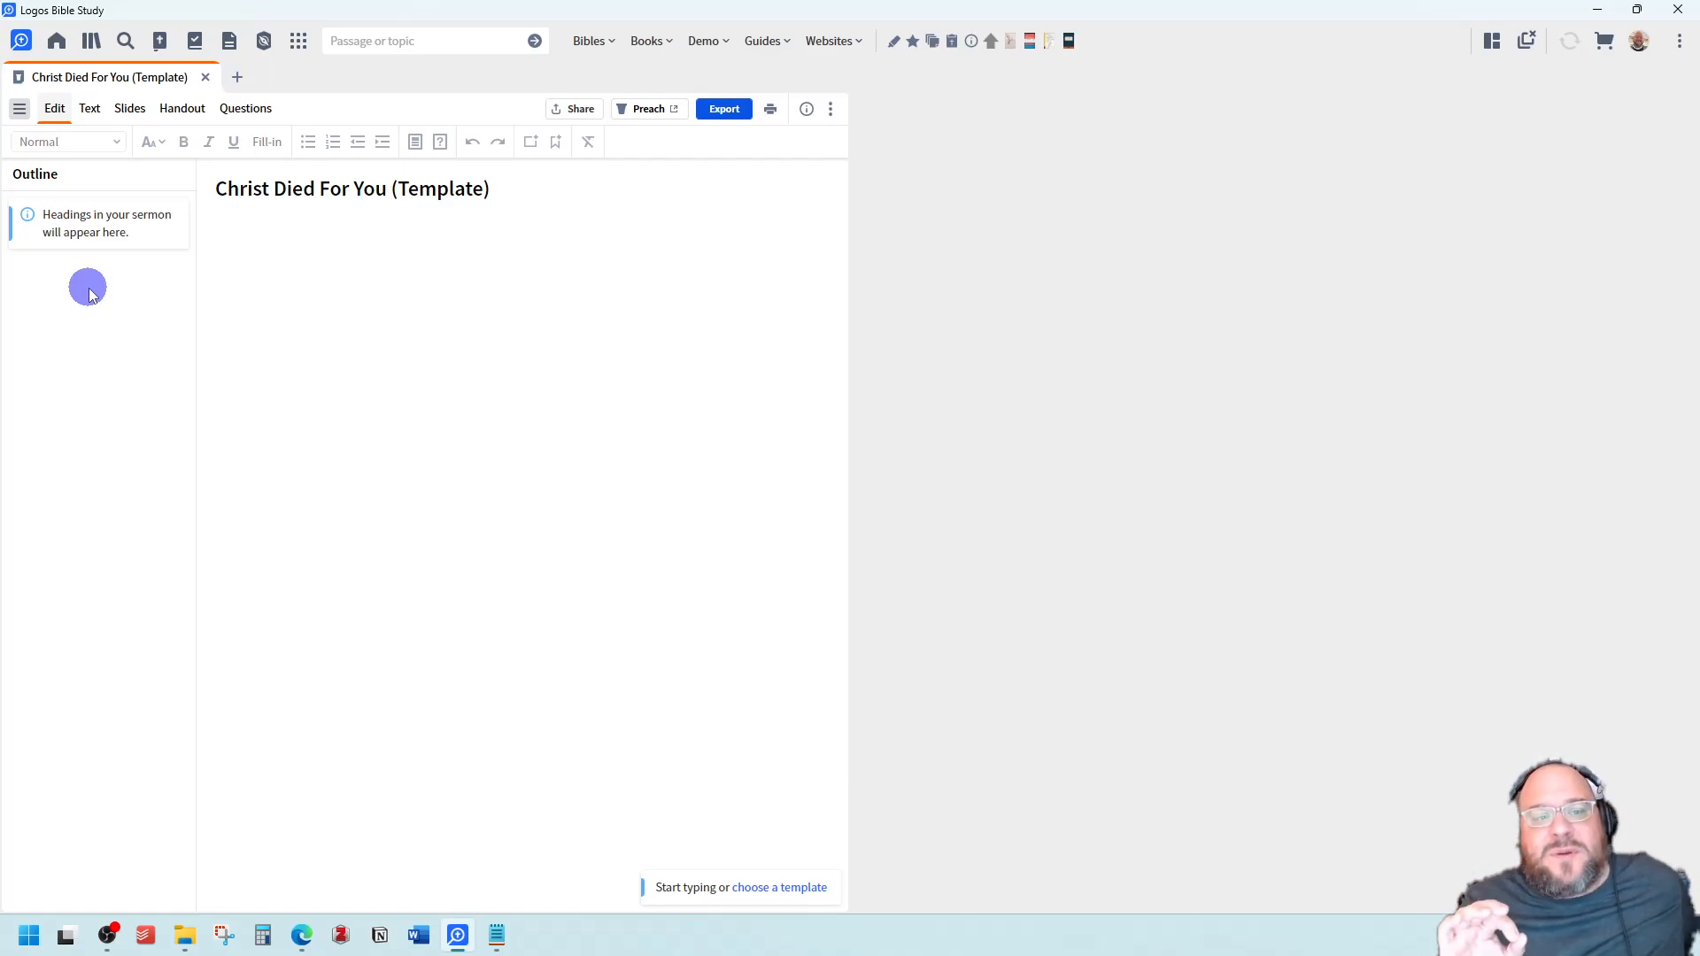
left_click(288, 269)
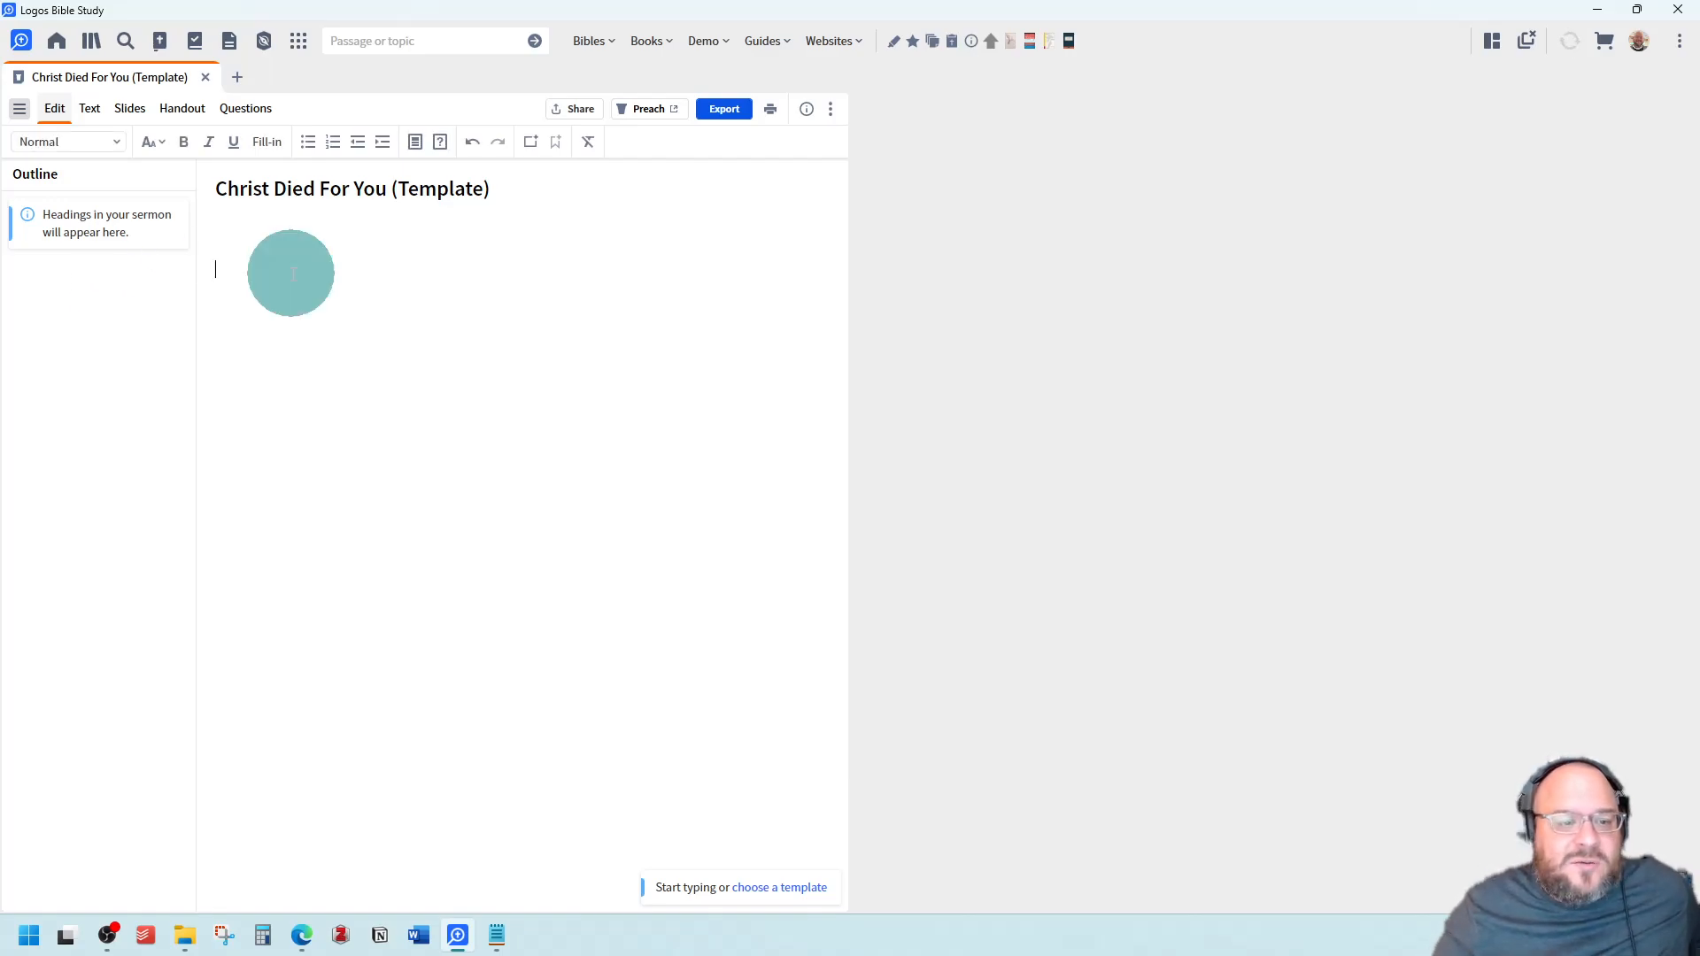
left_click(103, 142)
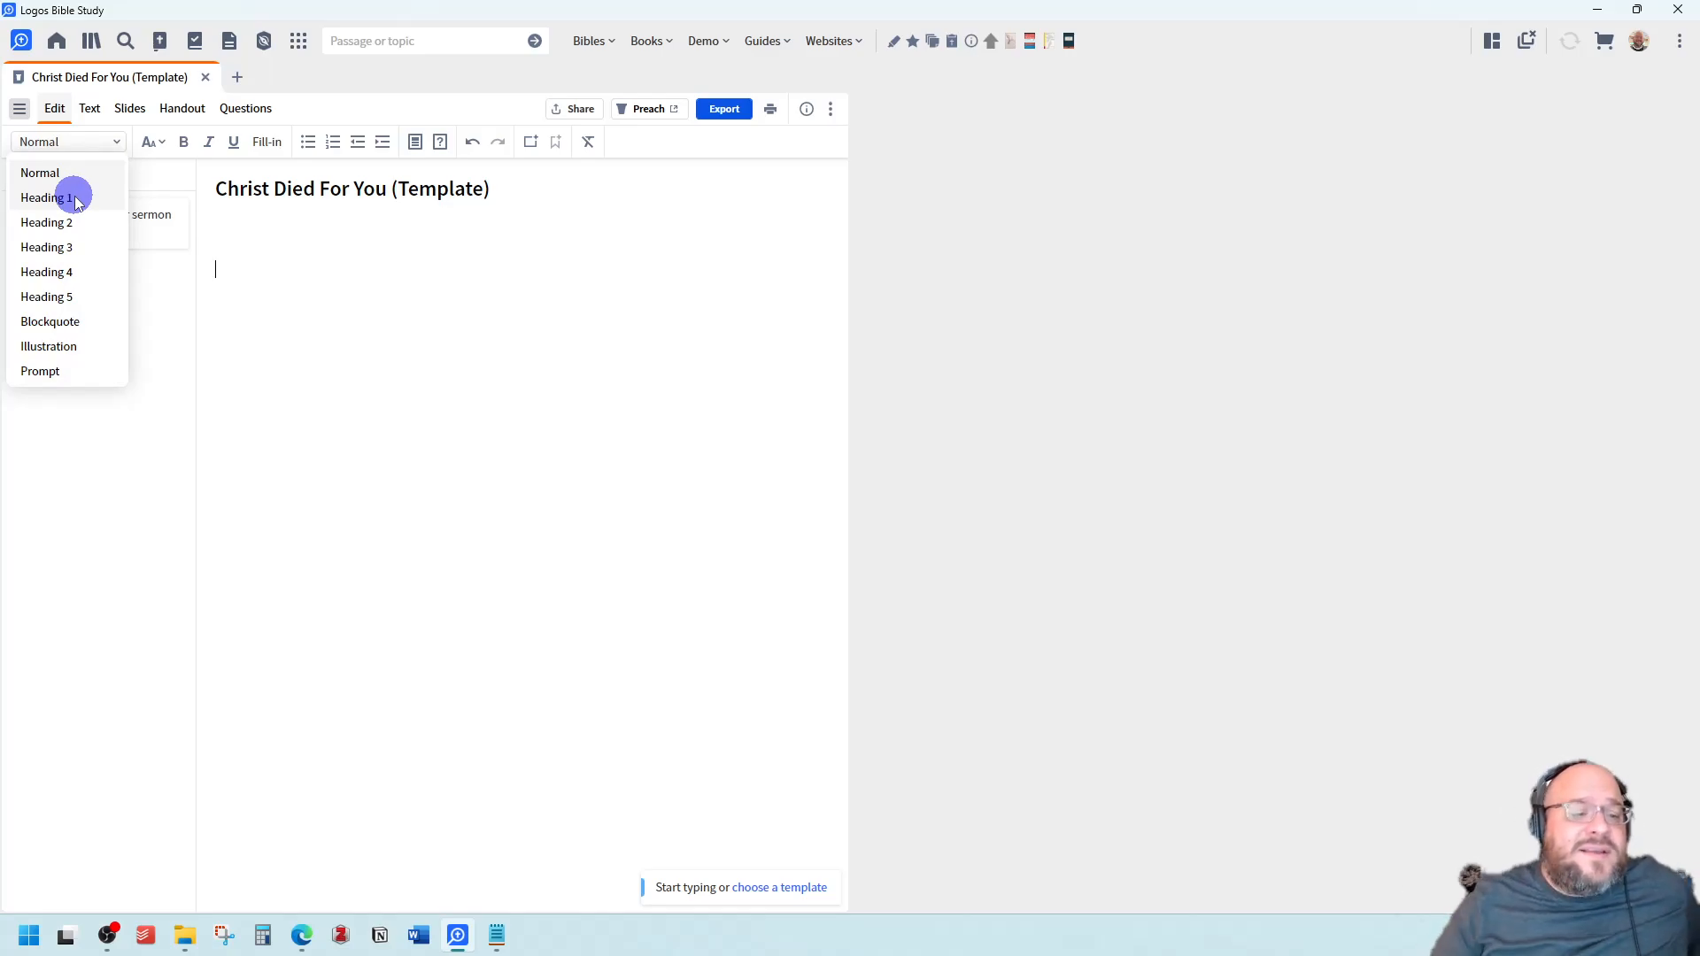
left_click(222, 308)
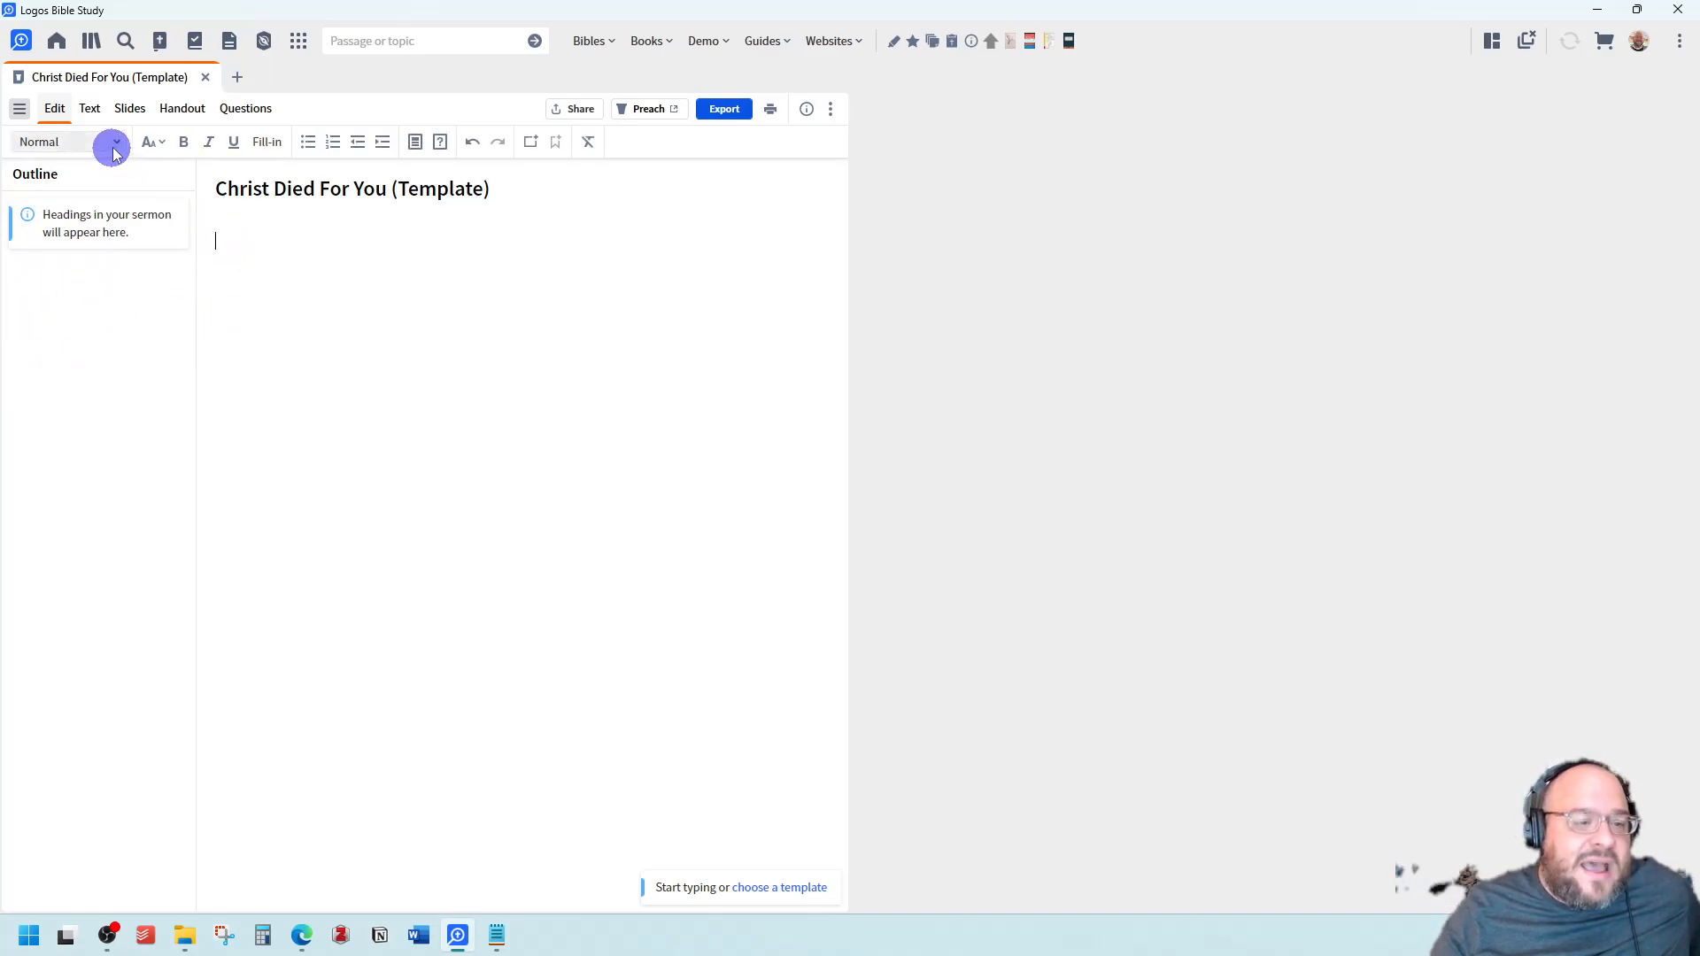
left_click(101, 146)
left_click(57, 195)
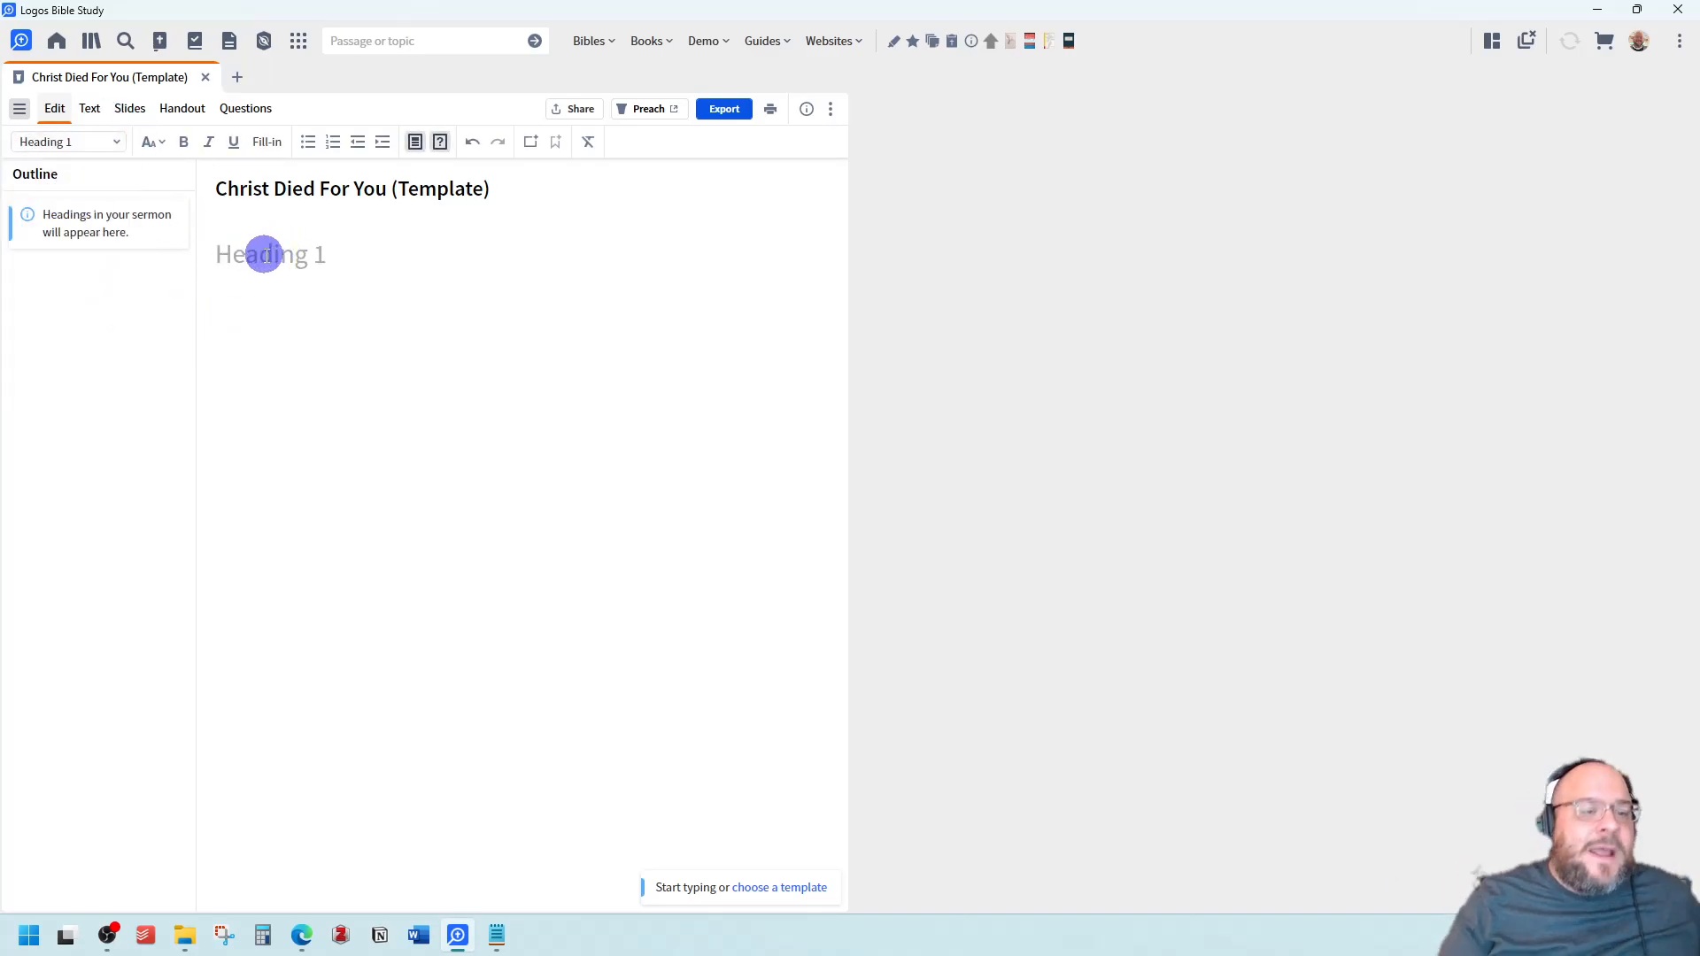
type("For God so Loved")
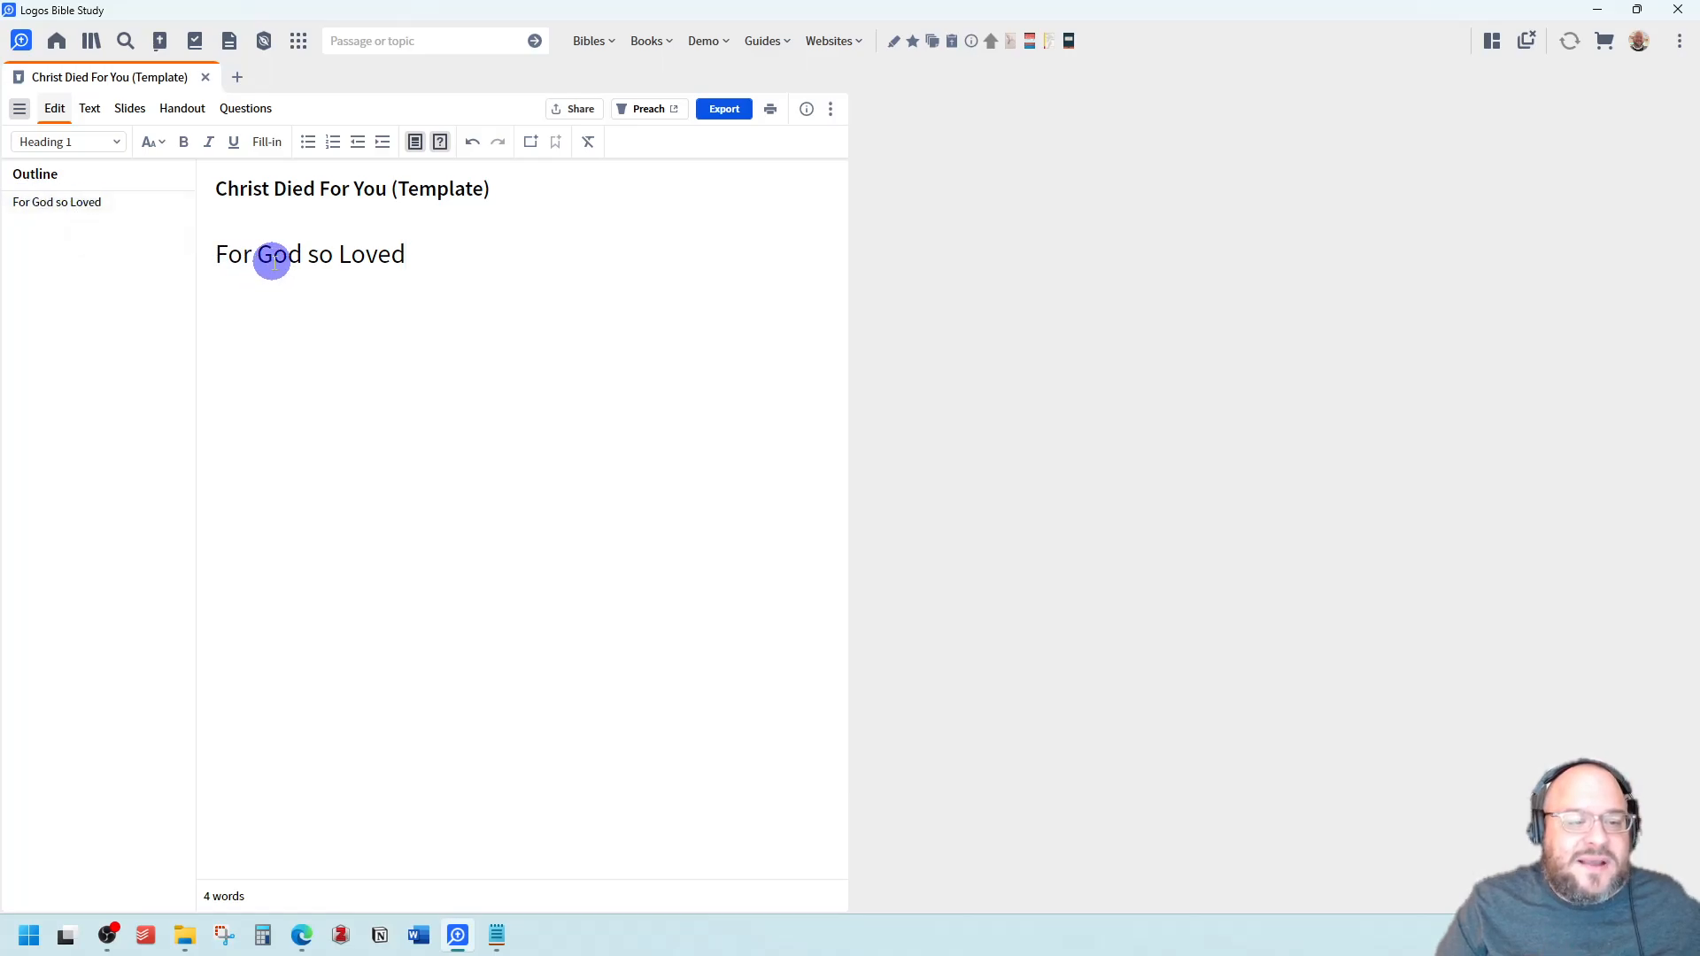
Add the line "The World" below the first heading and format it as Heading 2
key("Return")
key("Return")
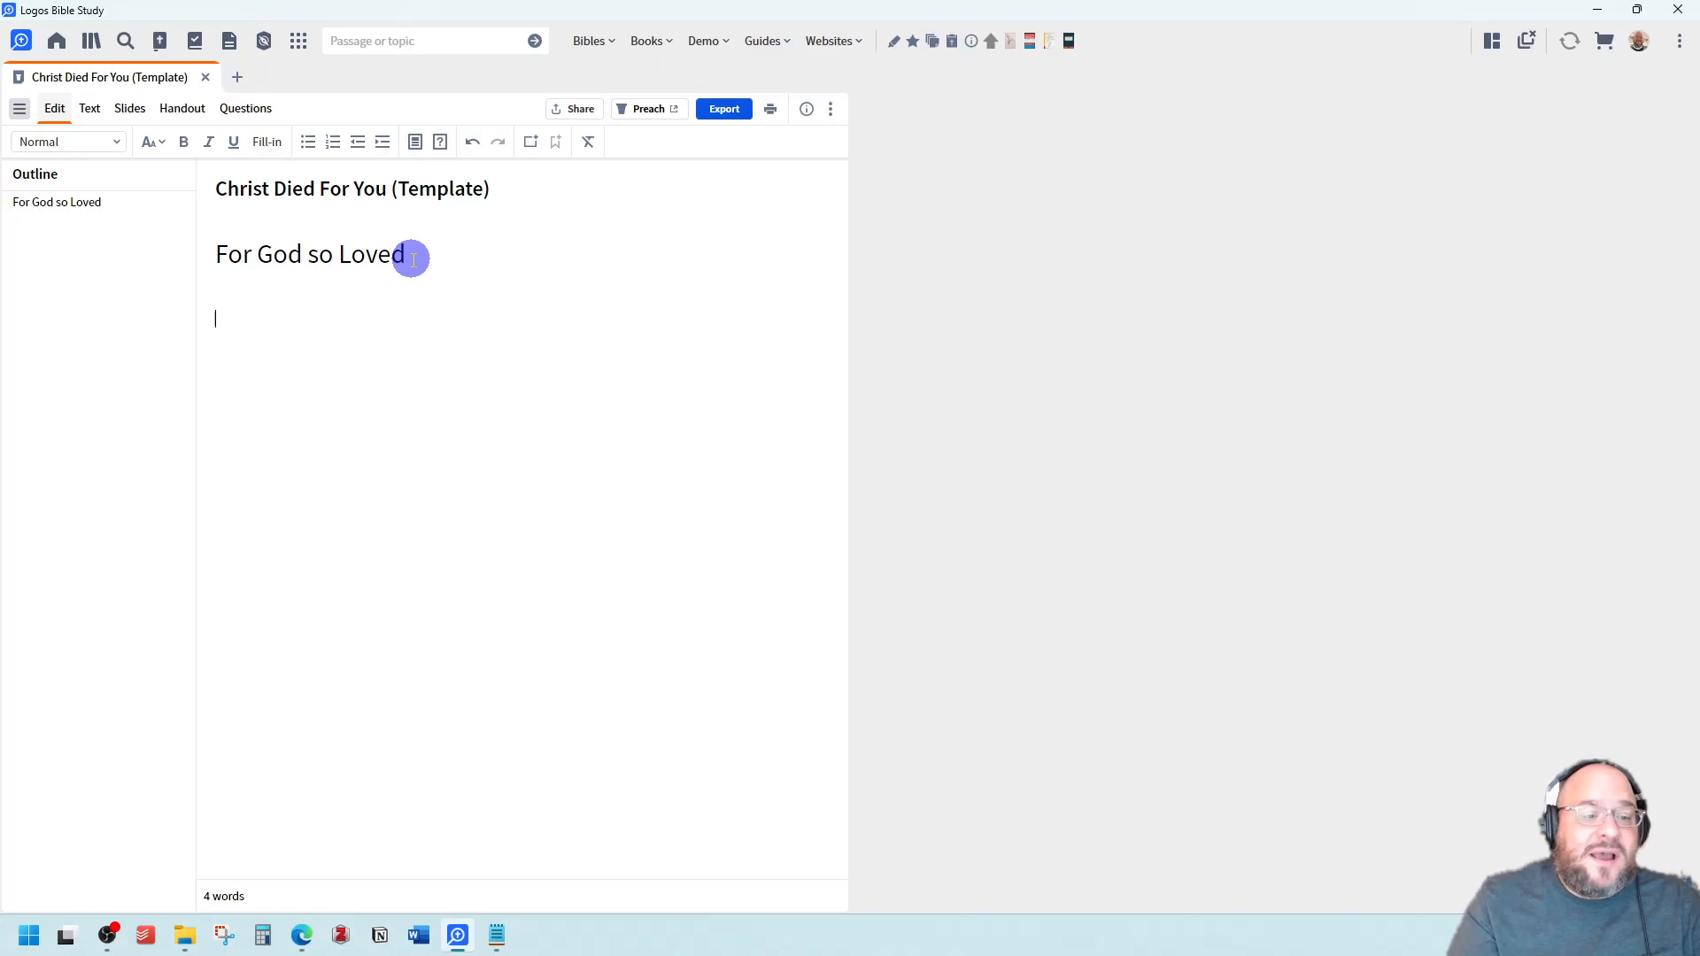
type("The World")
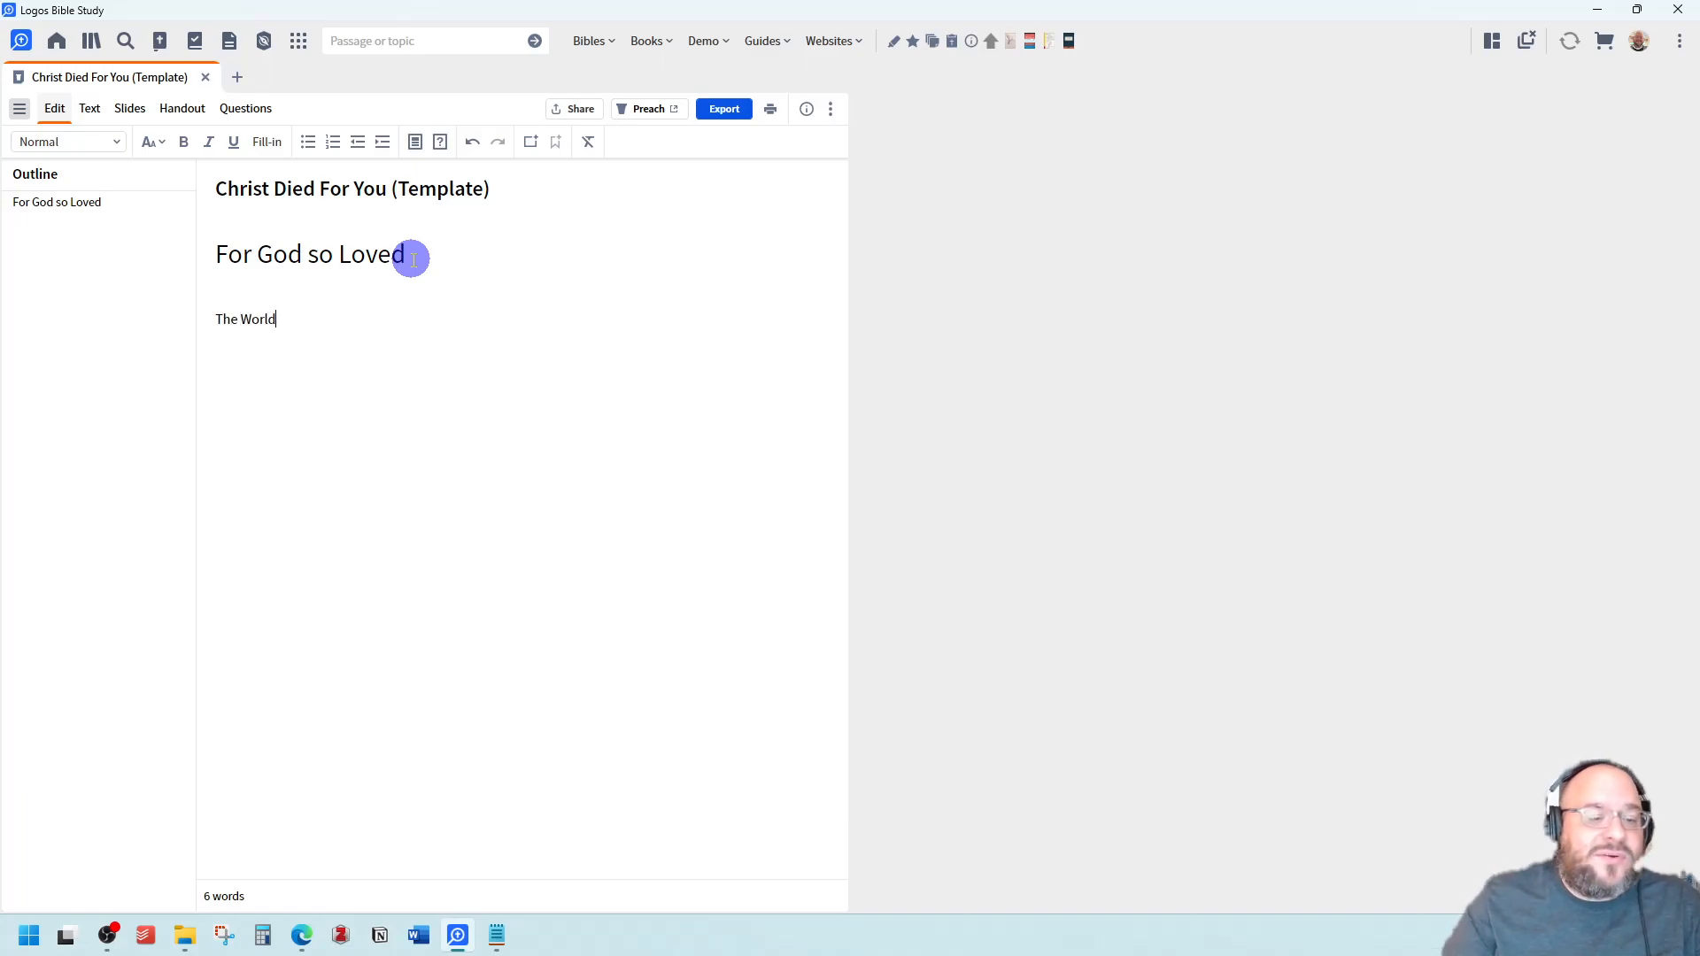
left_click_drag(301, 319, 190, 322)
left_click(67, 144)
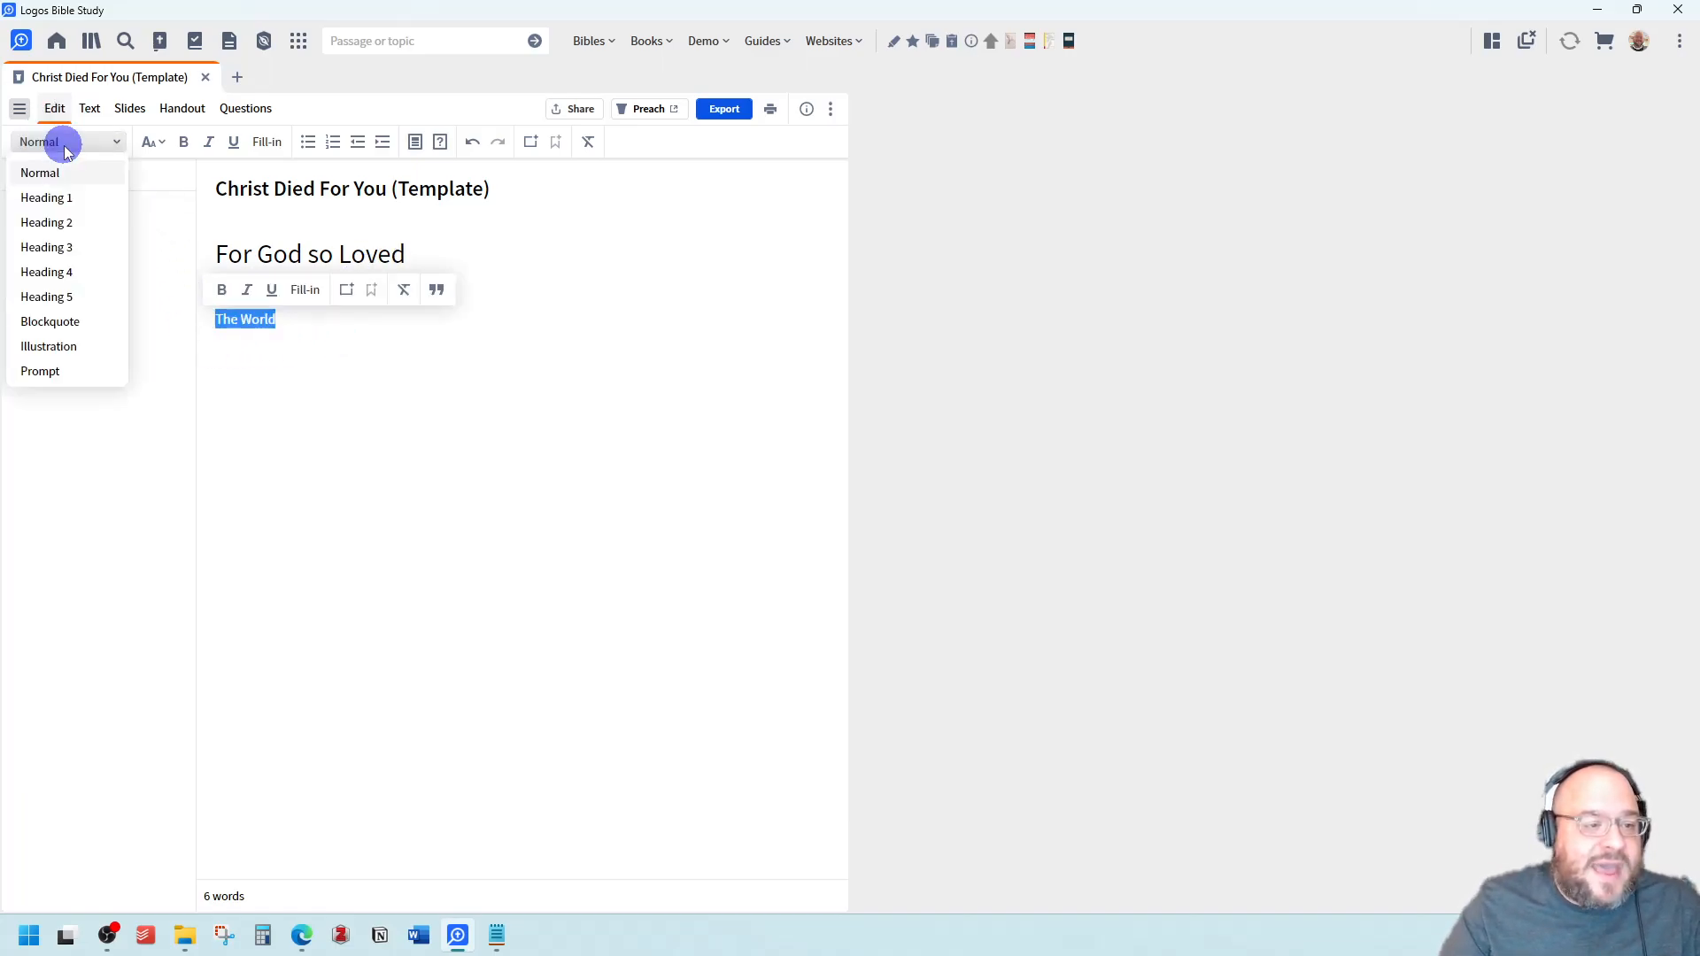
left_click(44, 222)
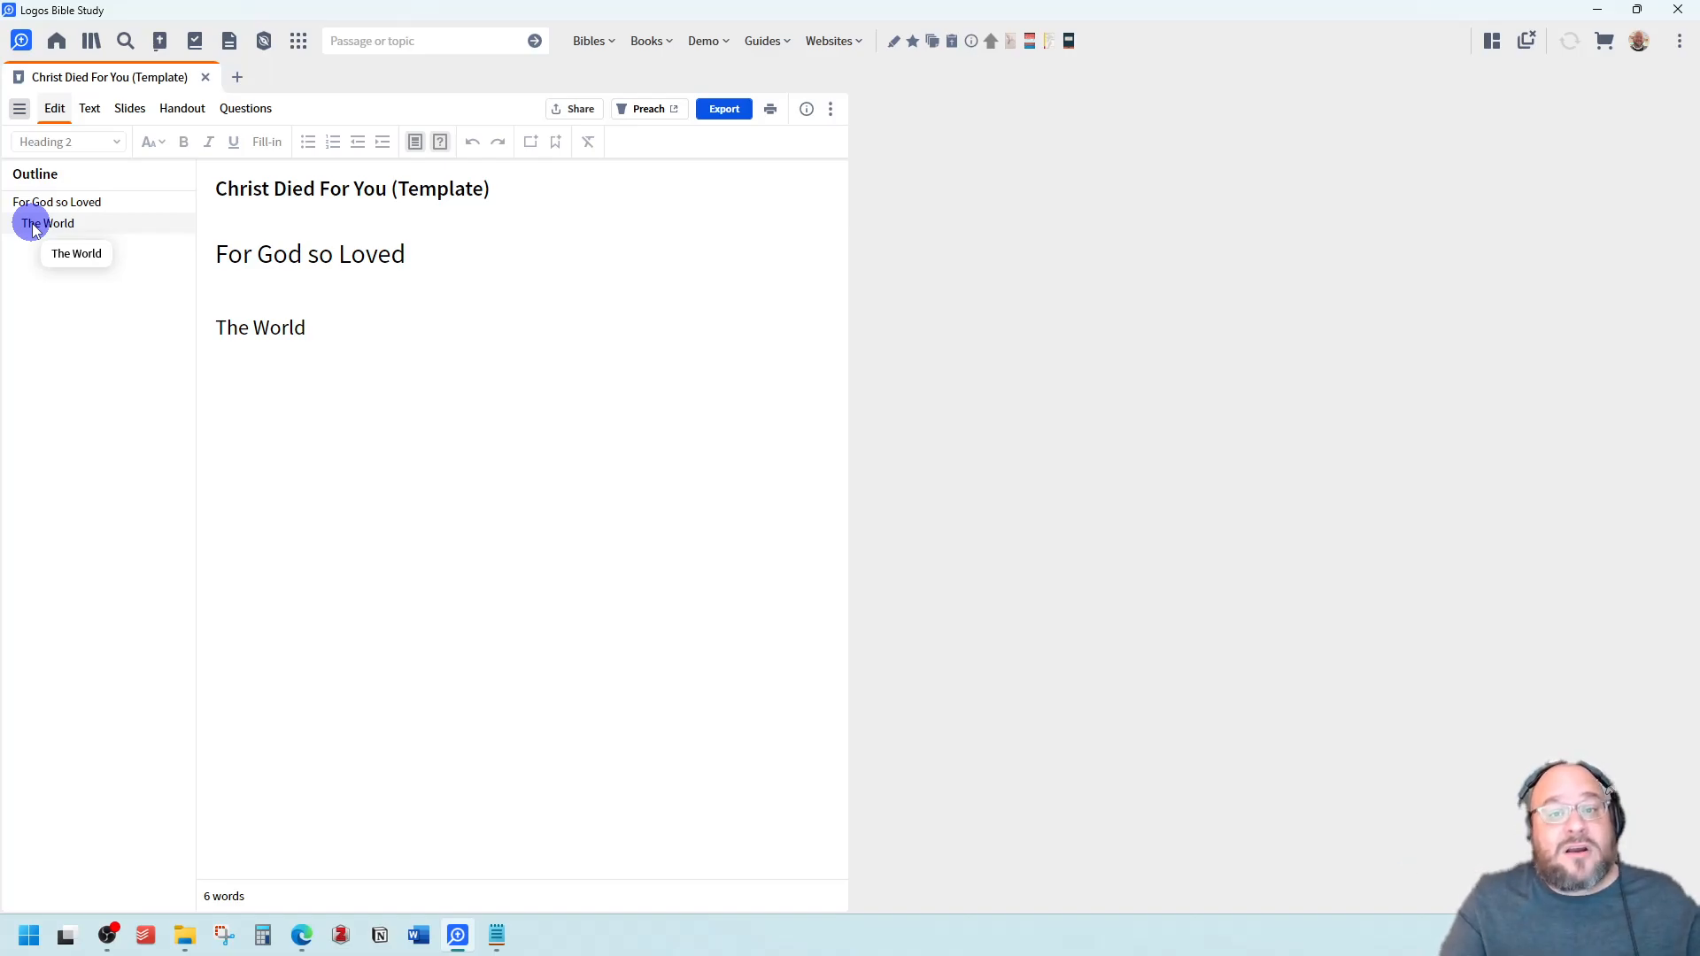
Open the find bar for searching within the sermon text and close it again
left_click(326, 434)
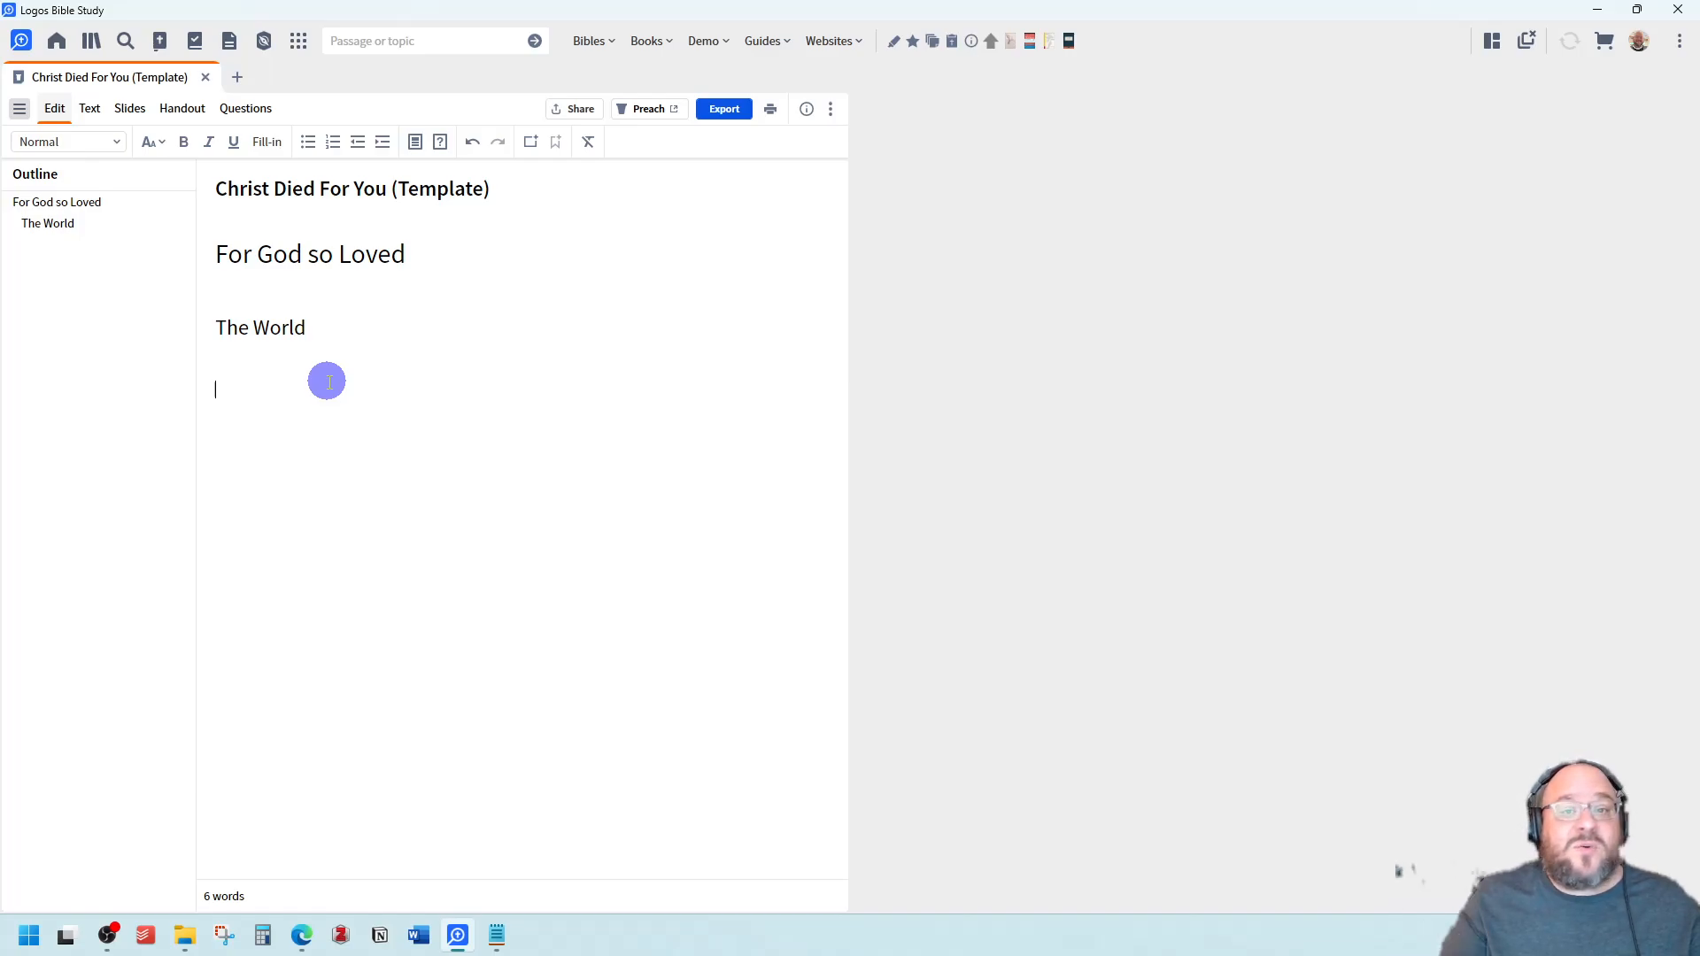
key("ctrl+f")
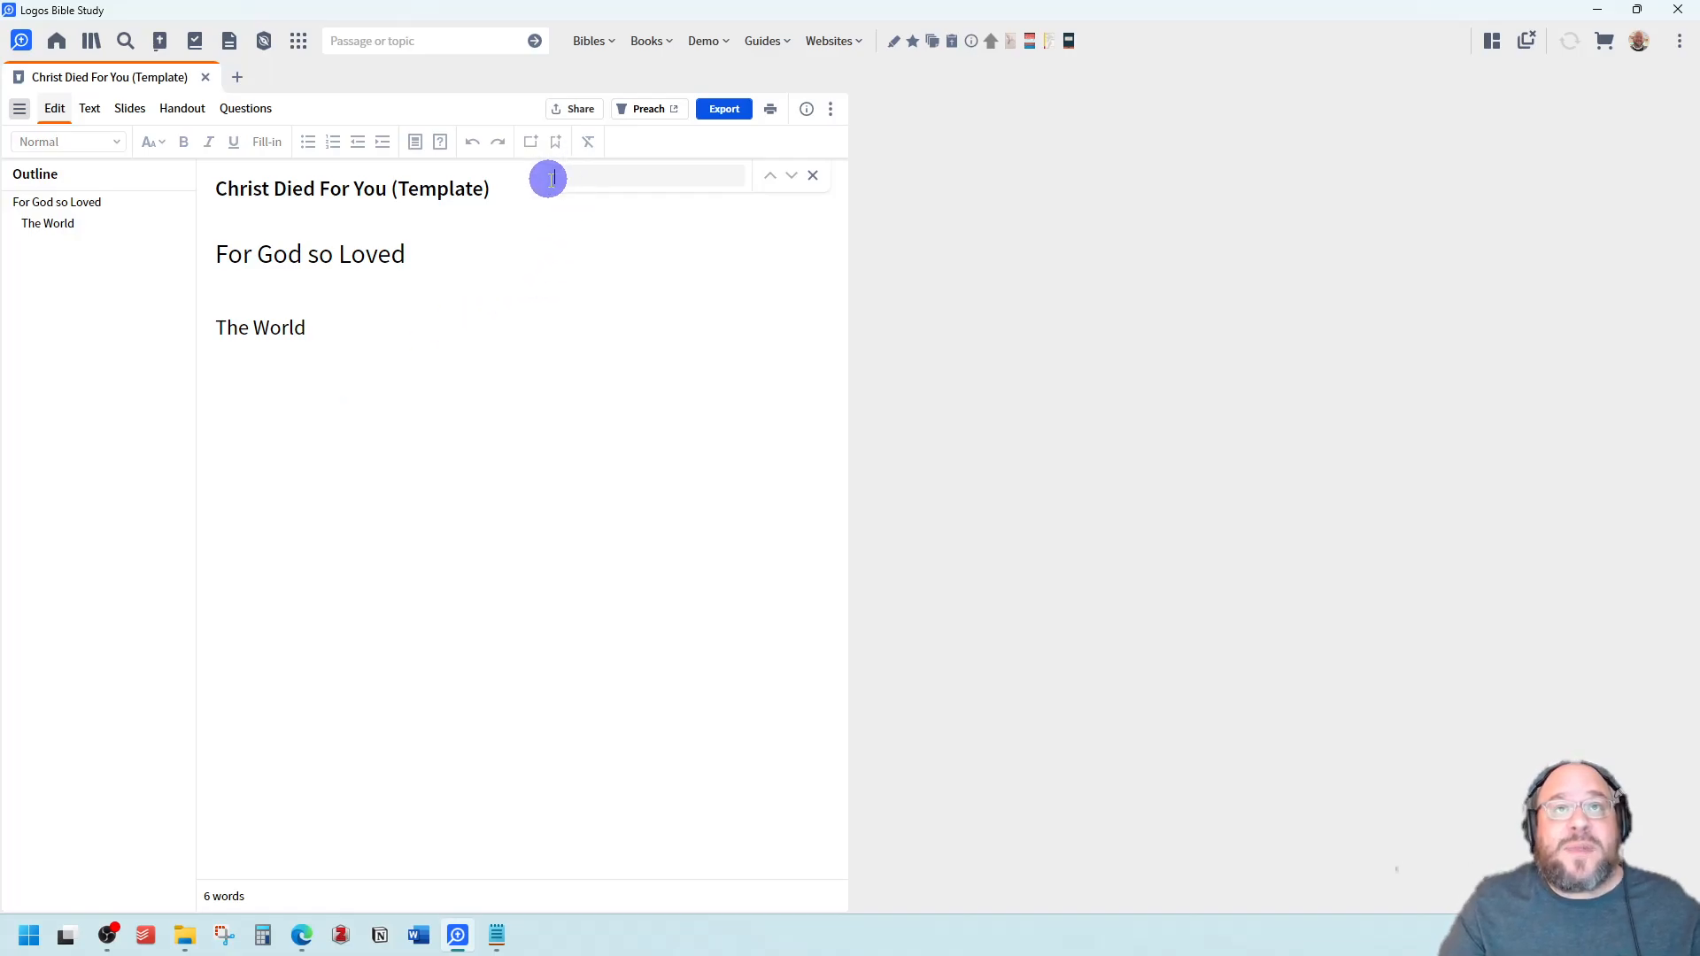
left_click(581, 175)
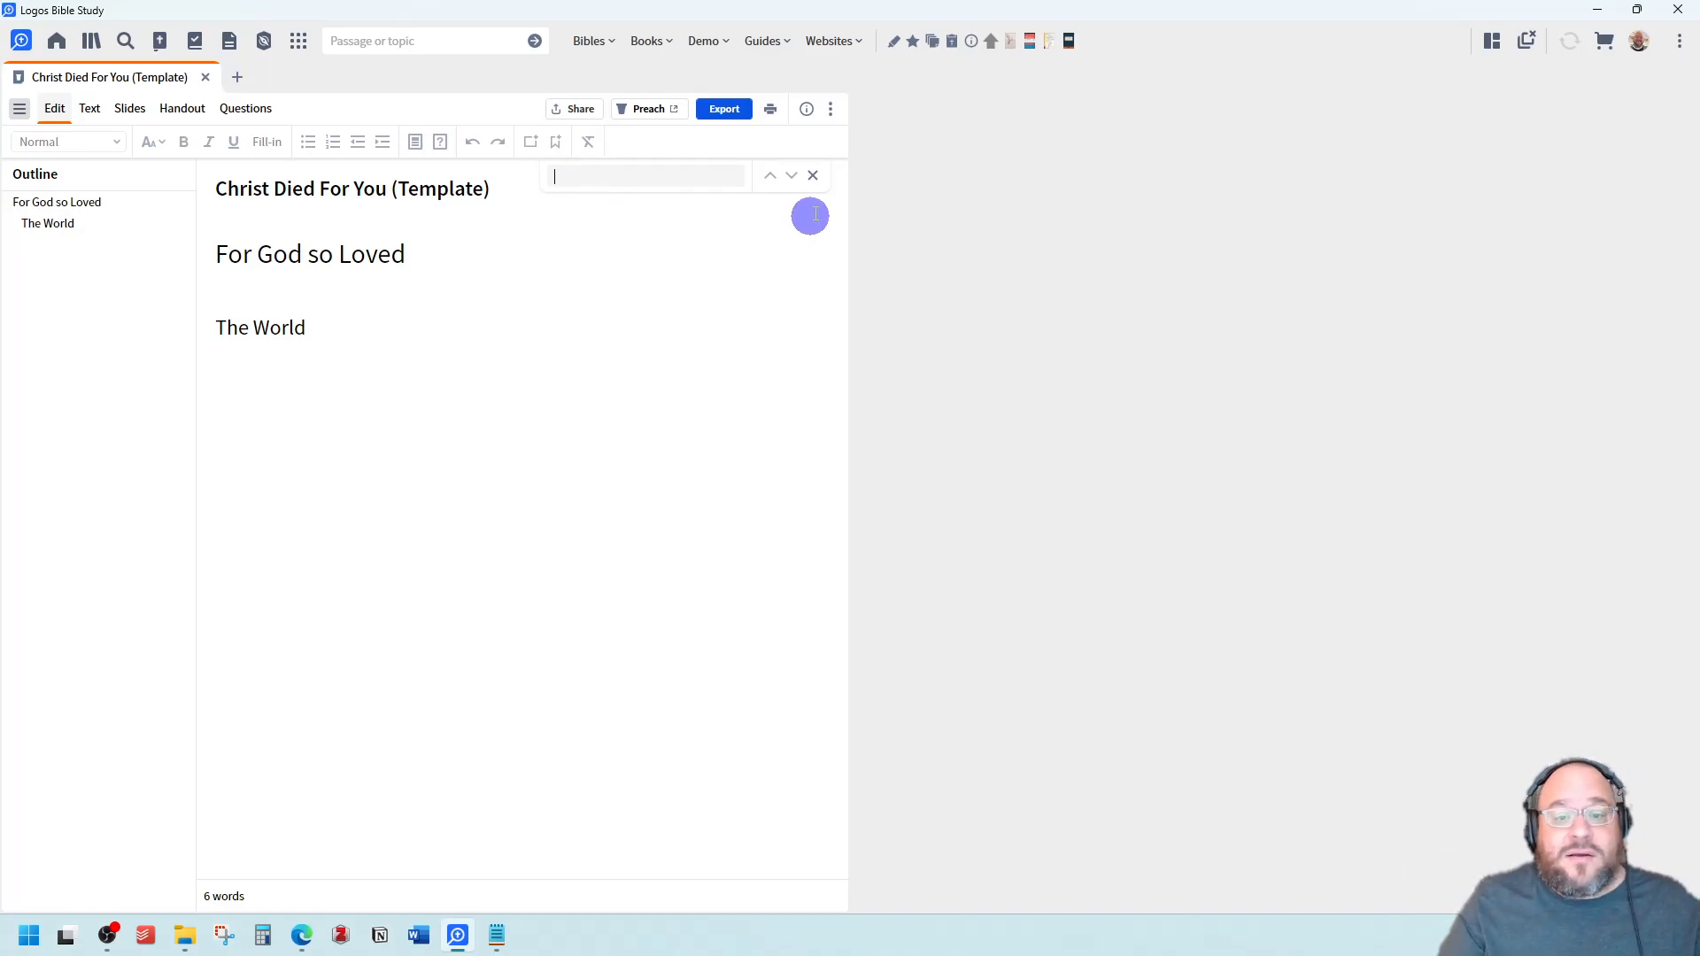
left_click(813, 175)
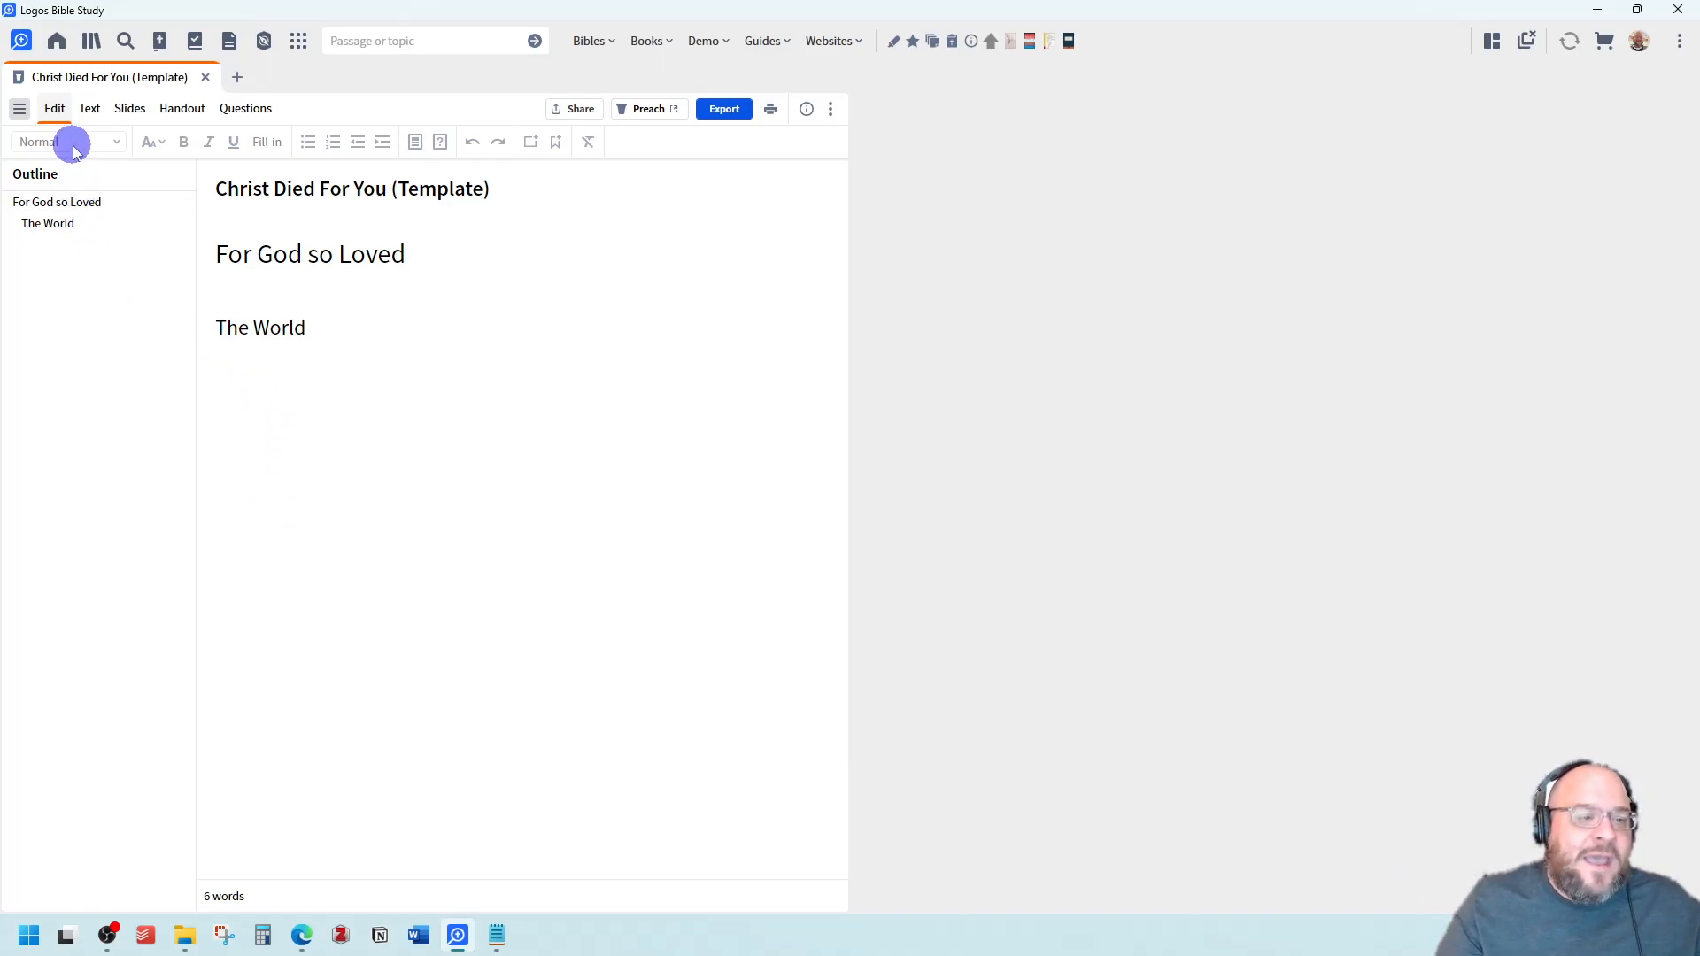
Review how the sermon and its headings look in the Text, Slides, Handout and Questions views
left_click(87, 109)
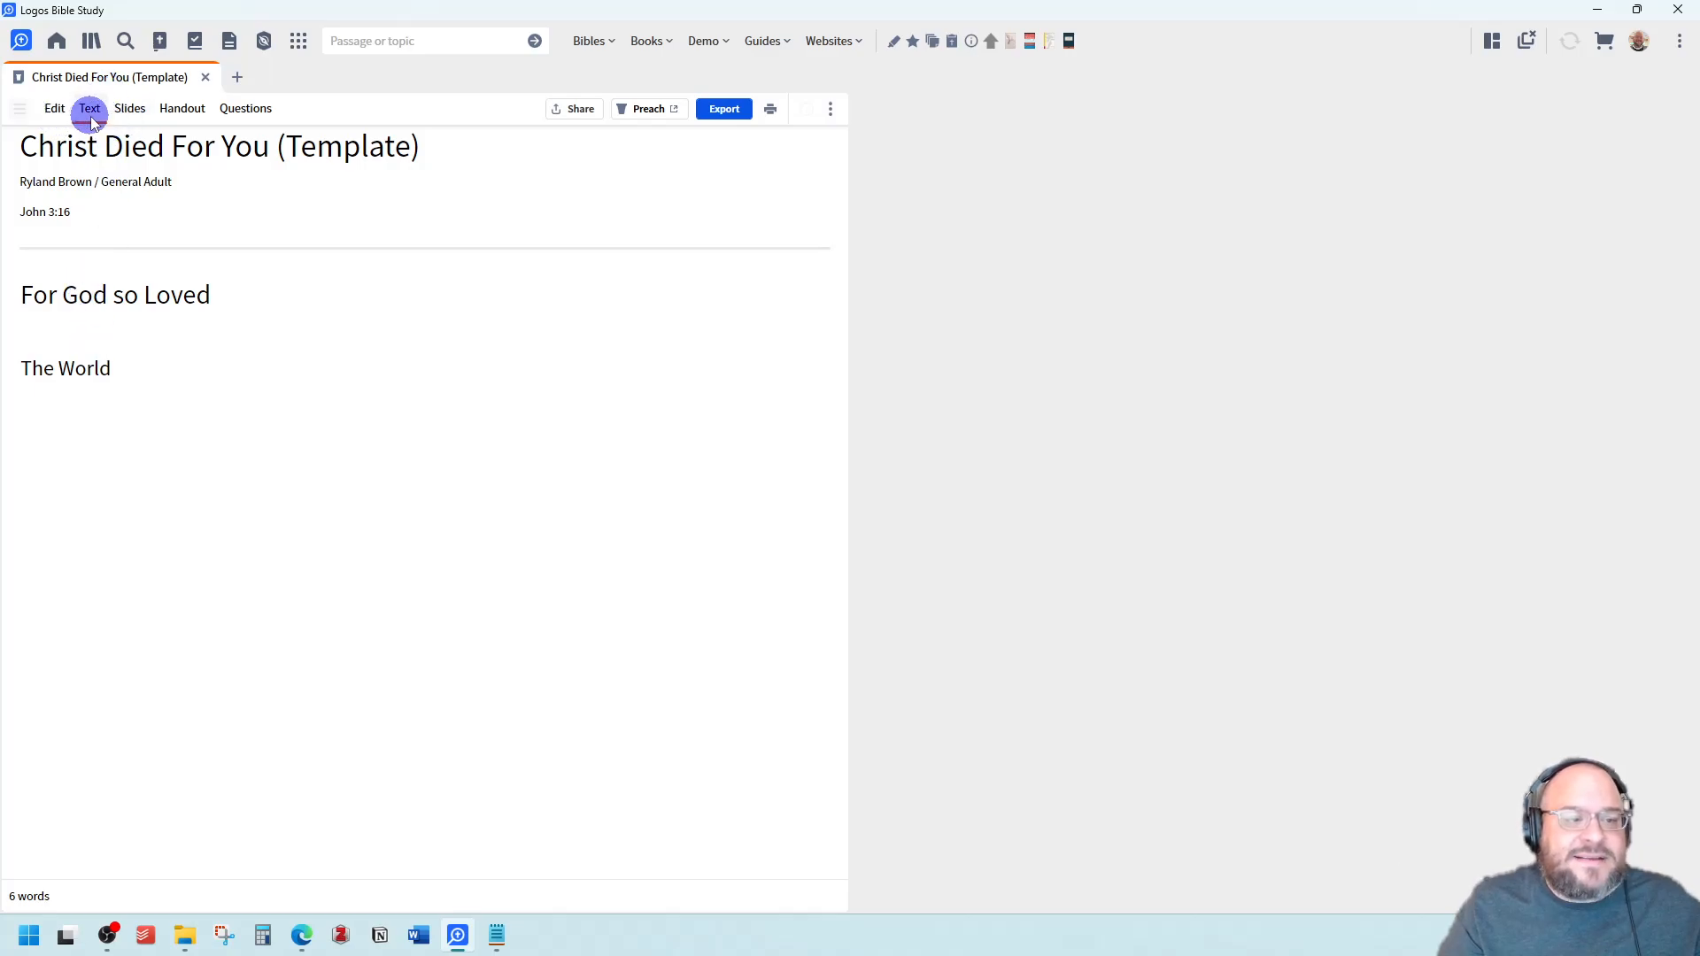
left_click(126, 108)
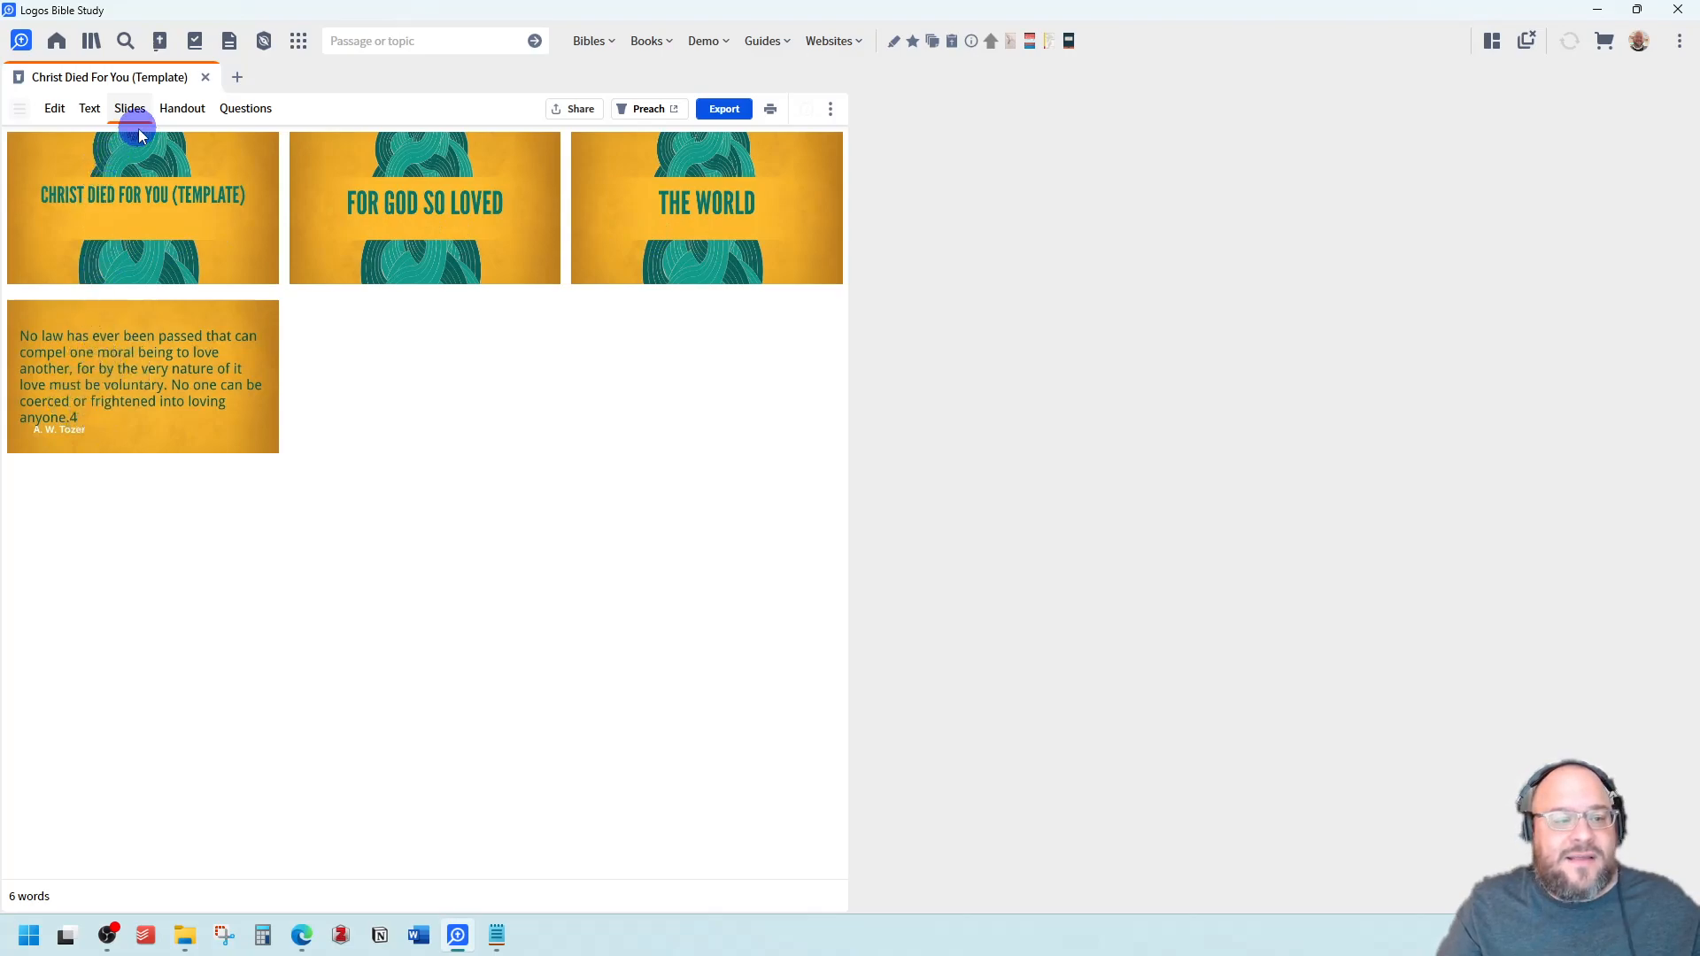
left_click(54, 108)
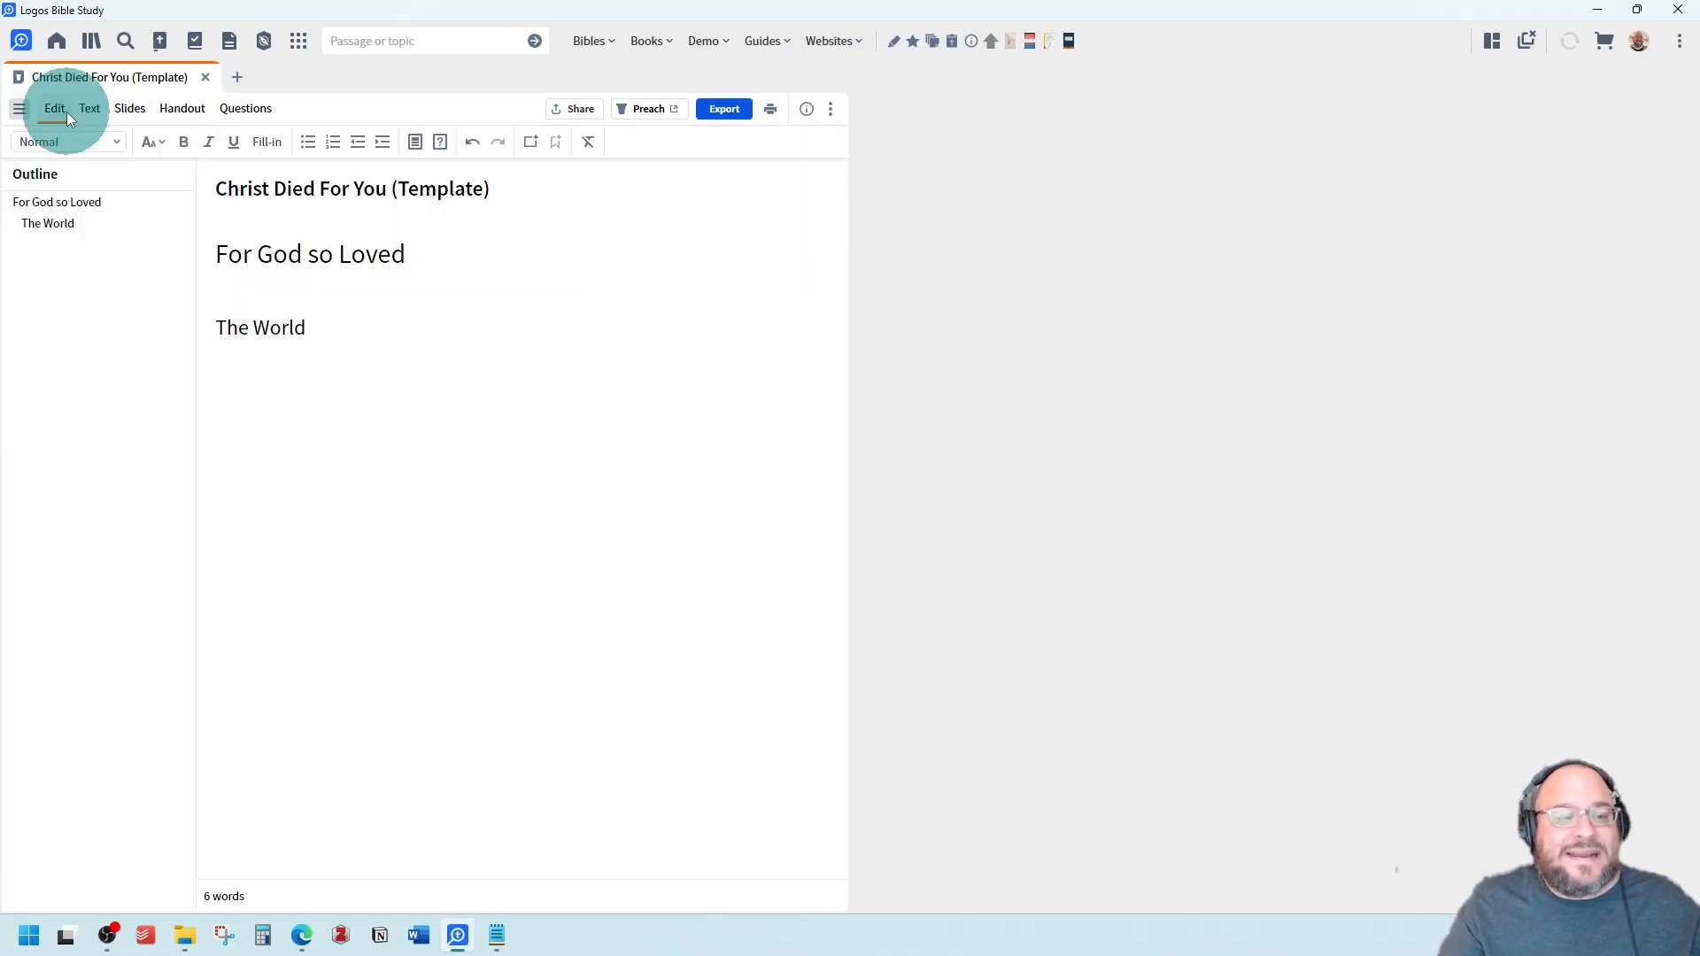
left_click(129, 108)
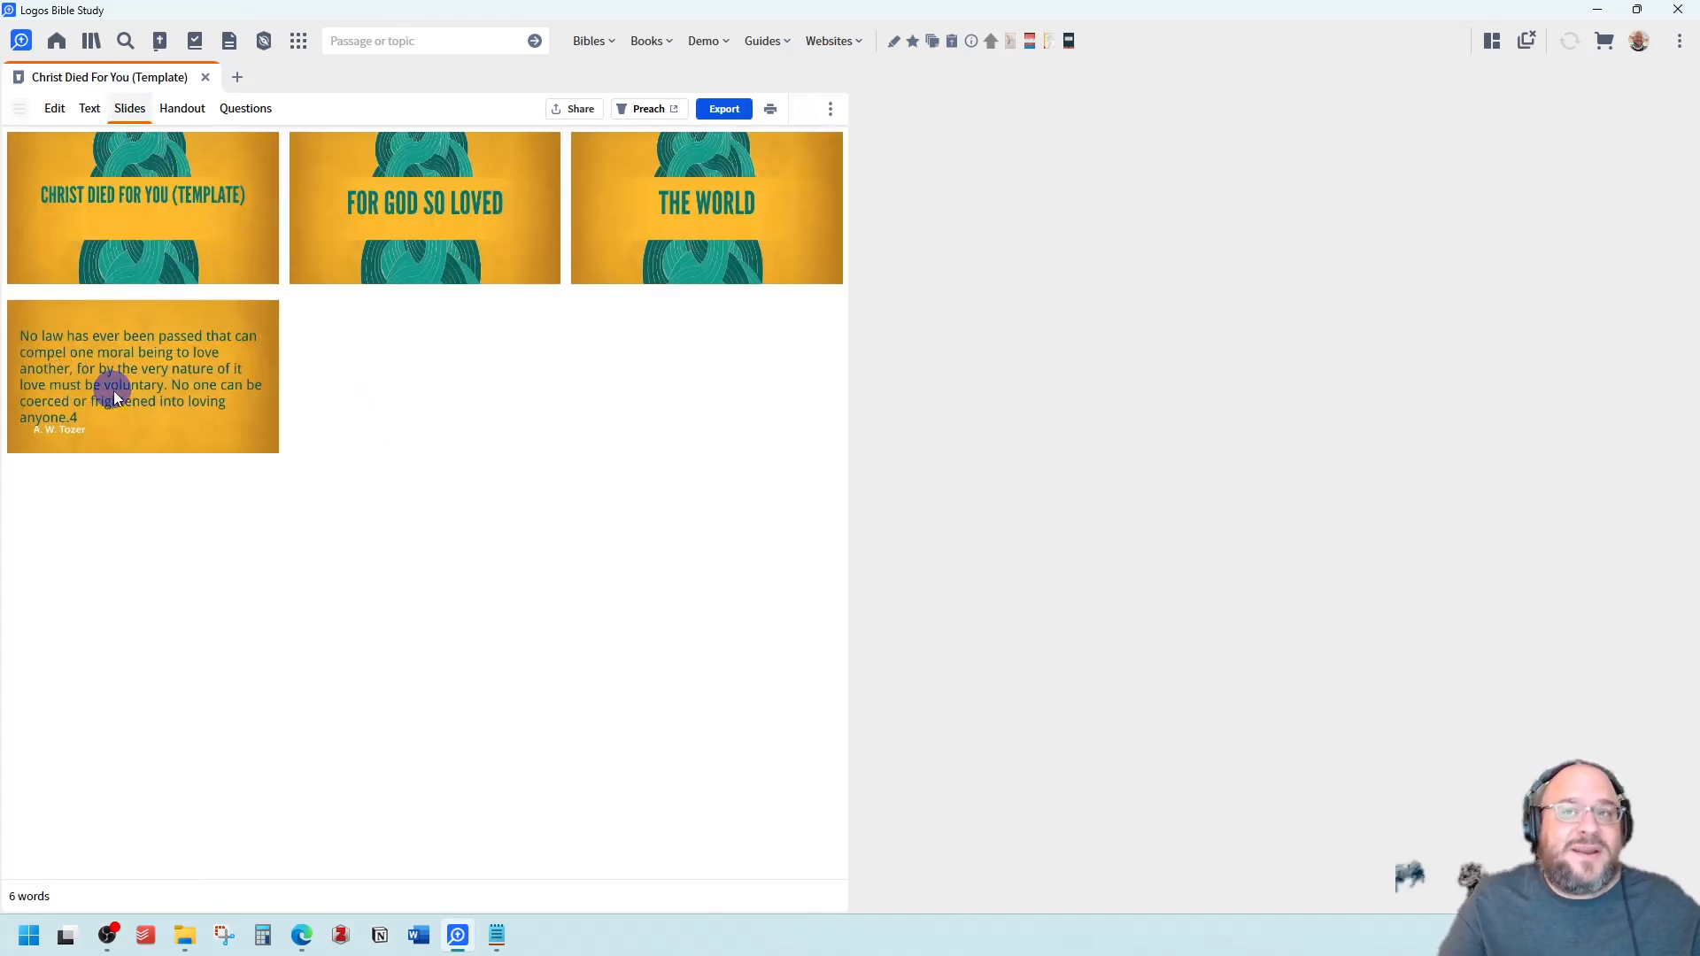
left_click(176, 114)
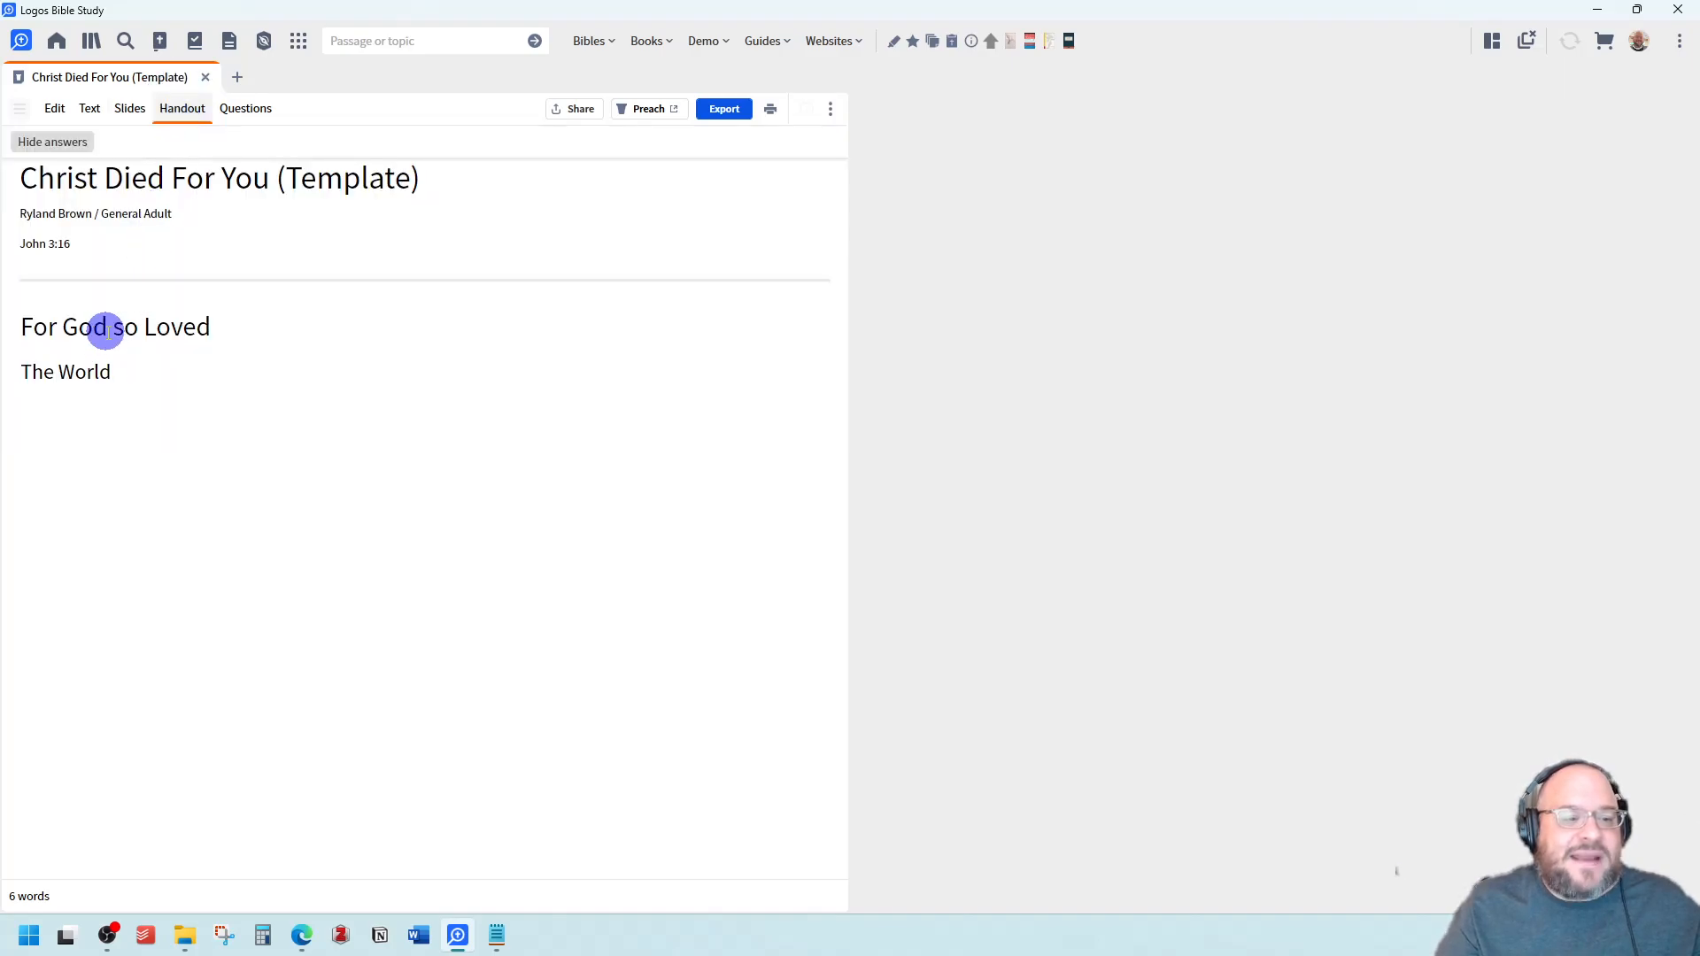
left_click(252, 109)
left_click(205, 114)
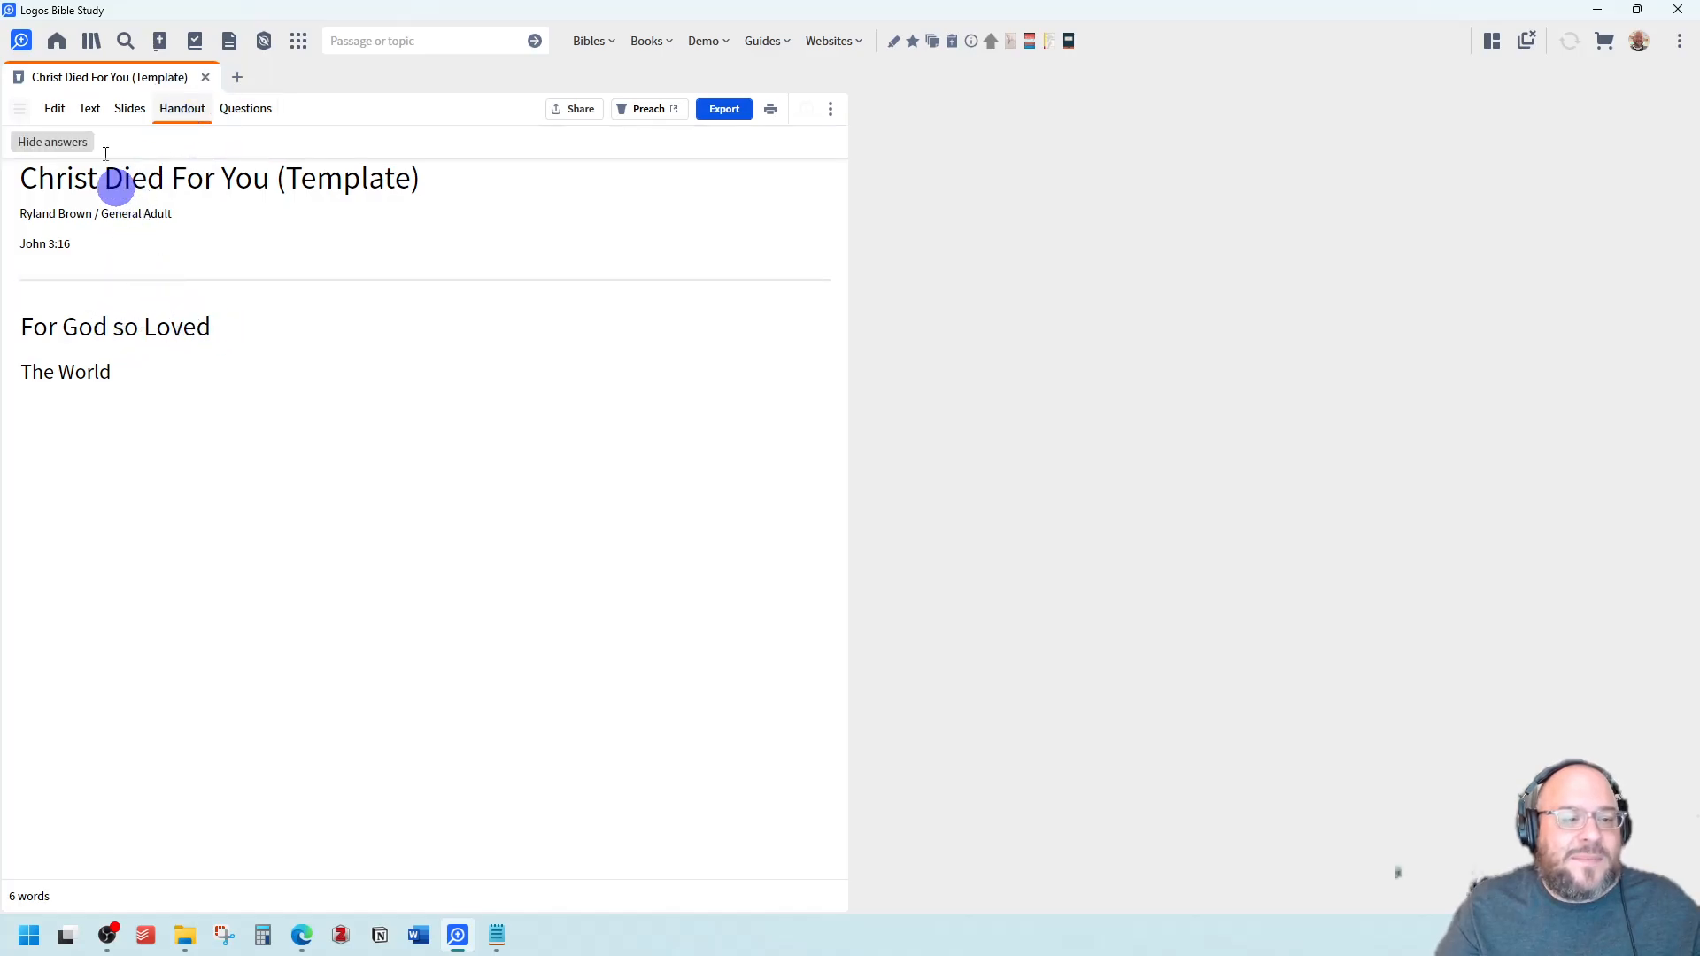
Return to editing the sermon text and hide the outline
left_click(55, 110)
left_click(357, 256)
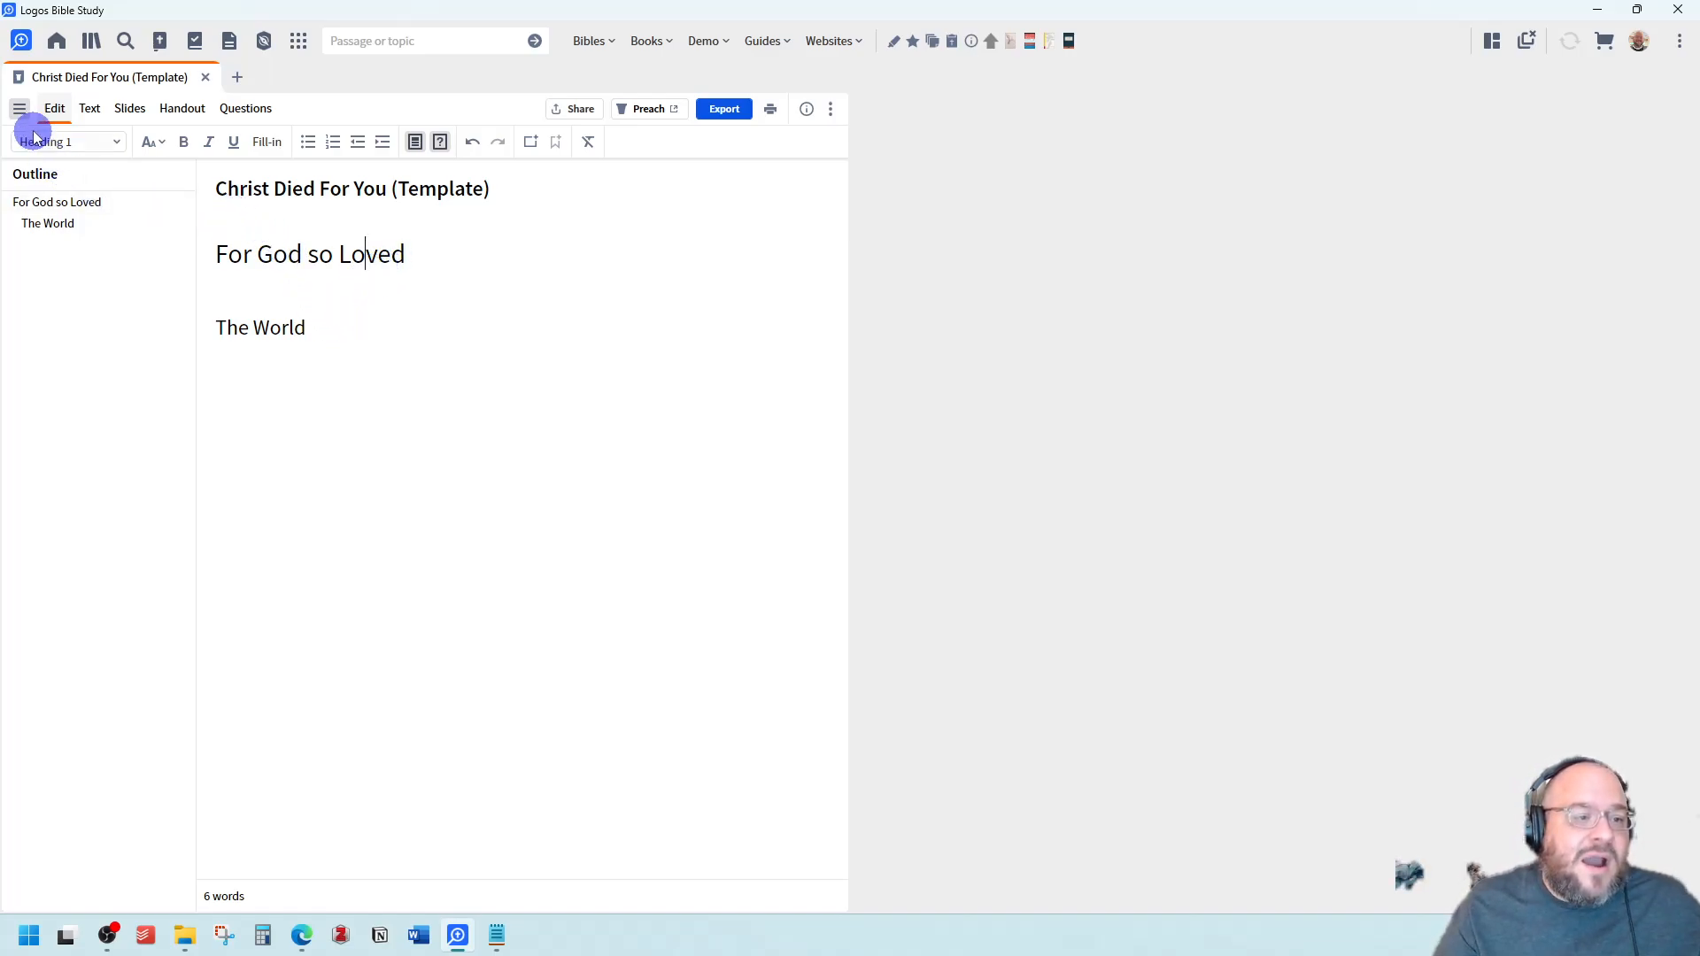
left_click(20, 108)
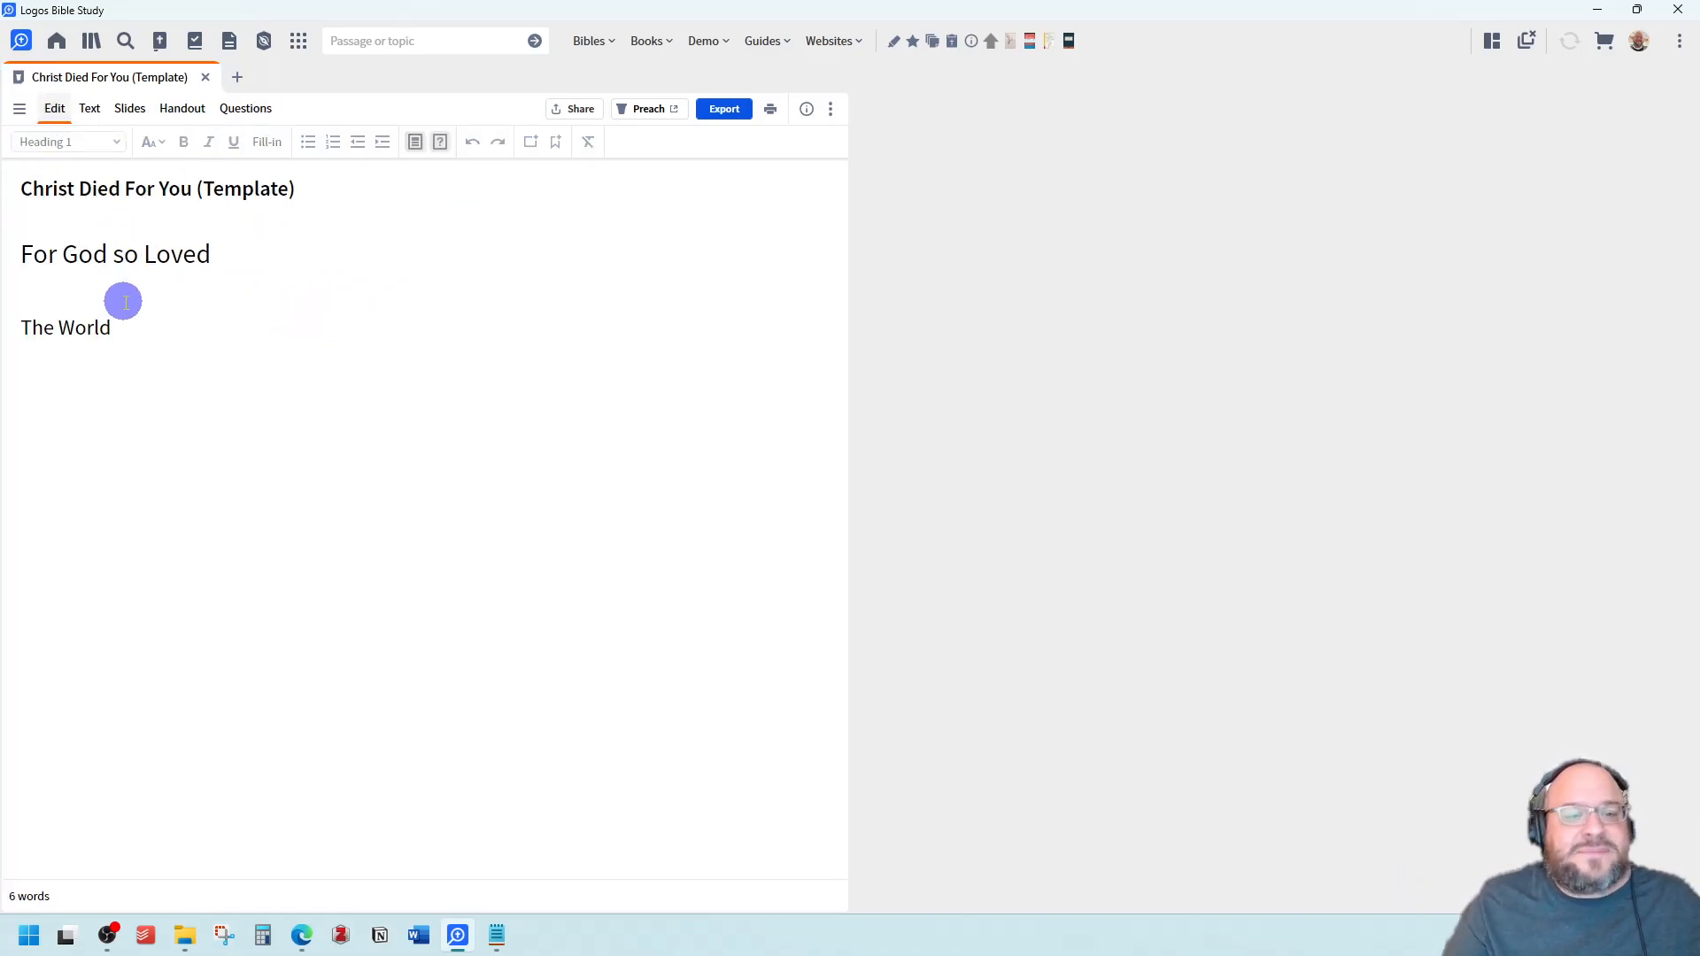
Show the slide thumbnails beside the sermon text
left_click(830, 108)
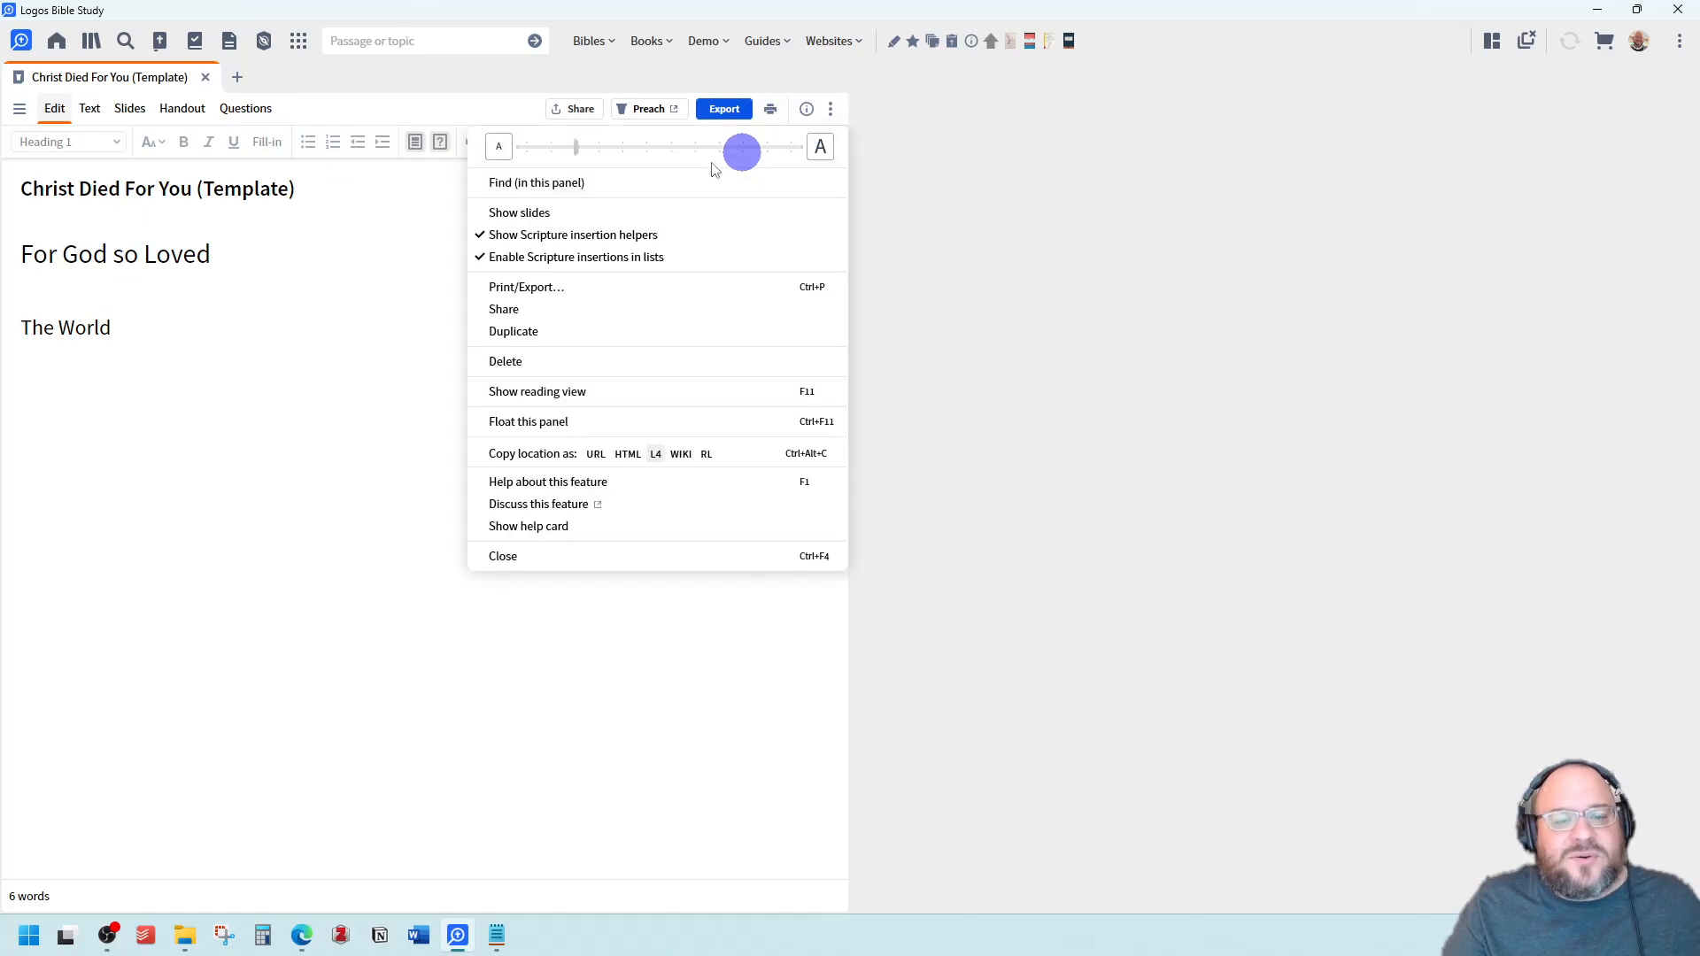
left_click(146, 251)
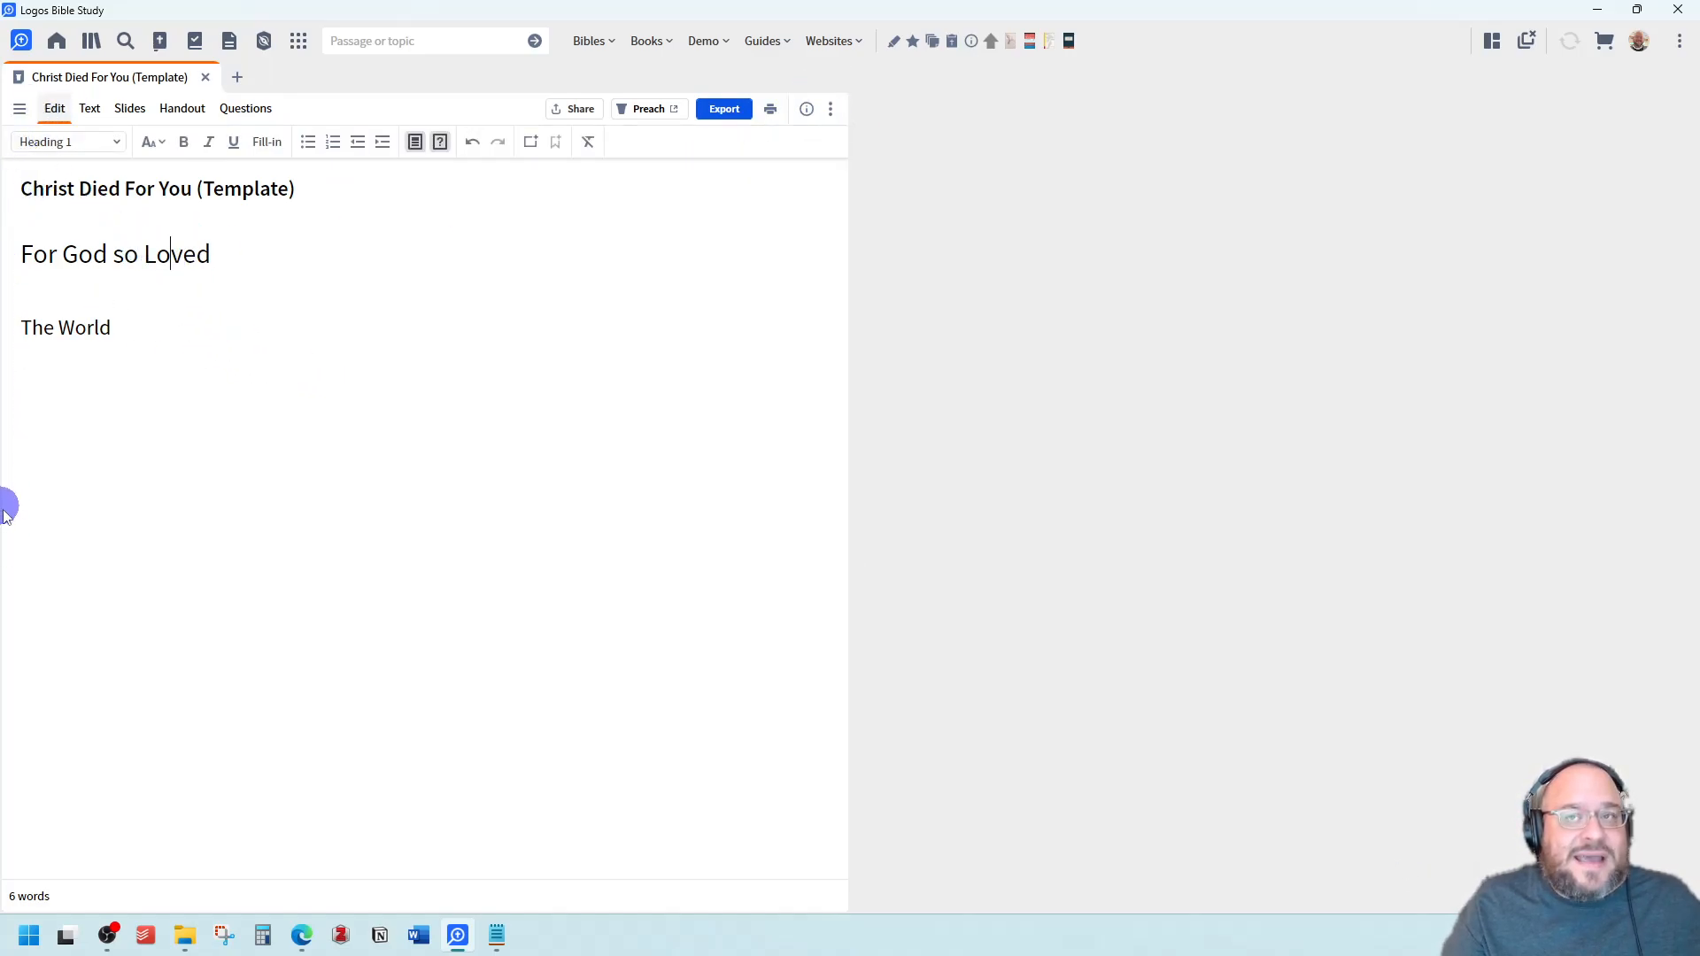
left_click(832, 112)
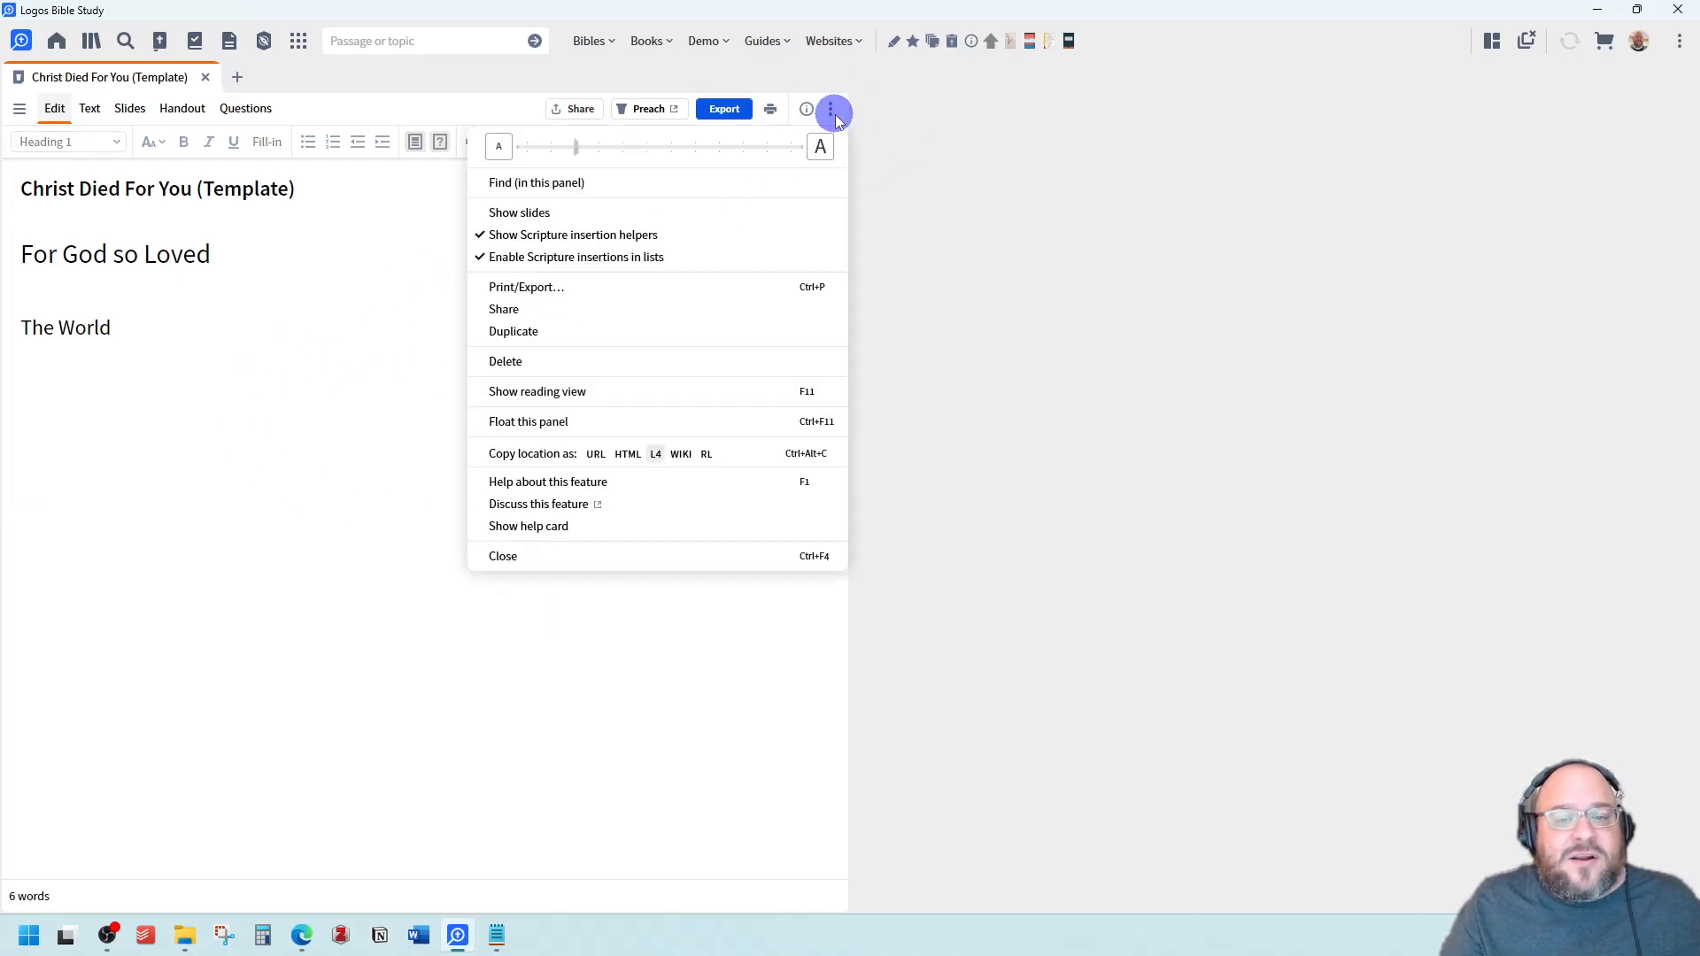
left_click(562, 217)
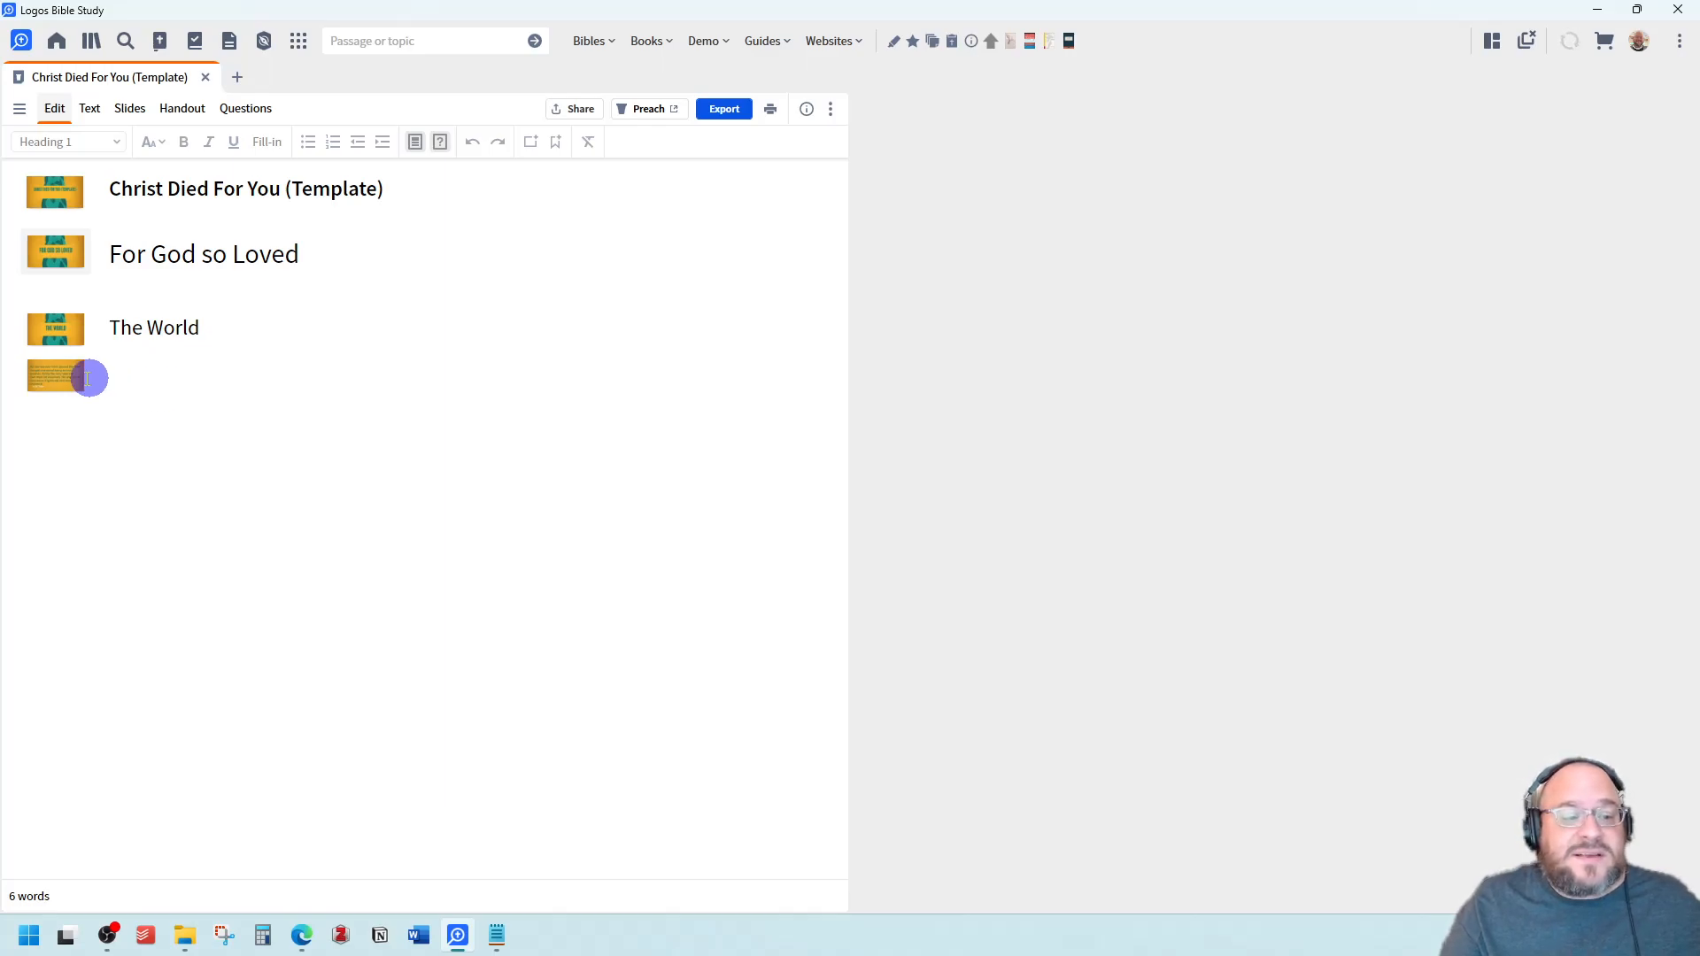
Delete the paragraph slide below "The World" and check the remaining slides in the Slides view
right_click(56, 379)
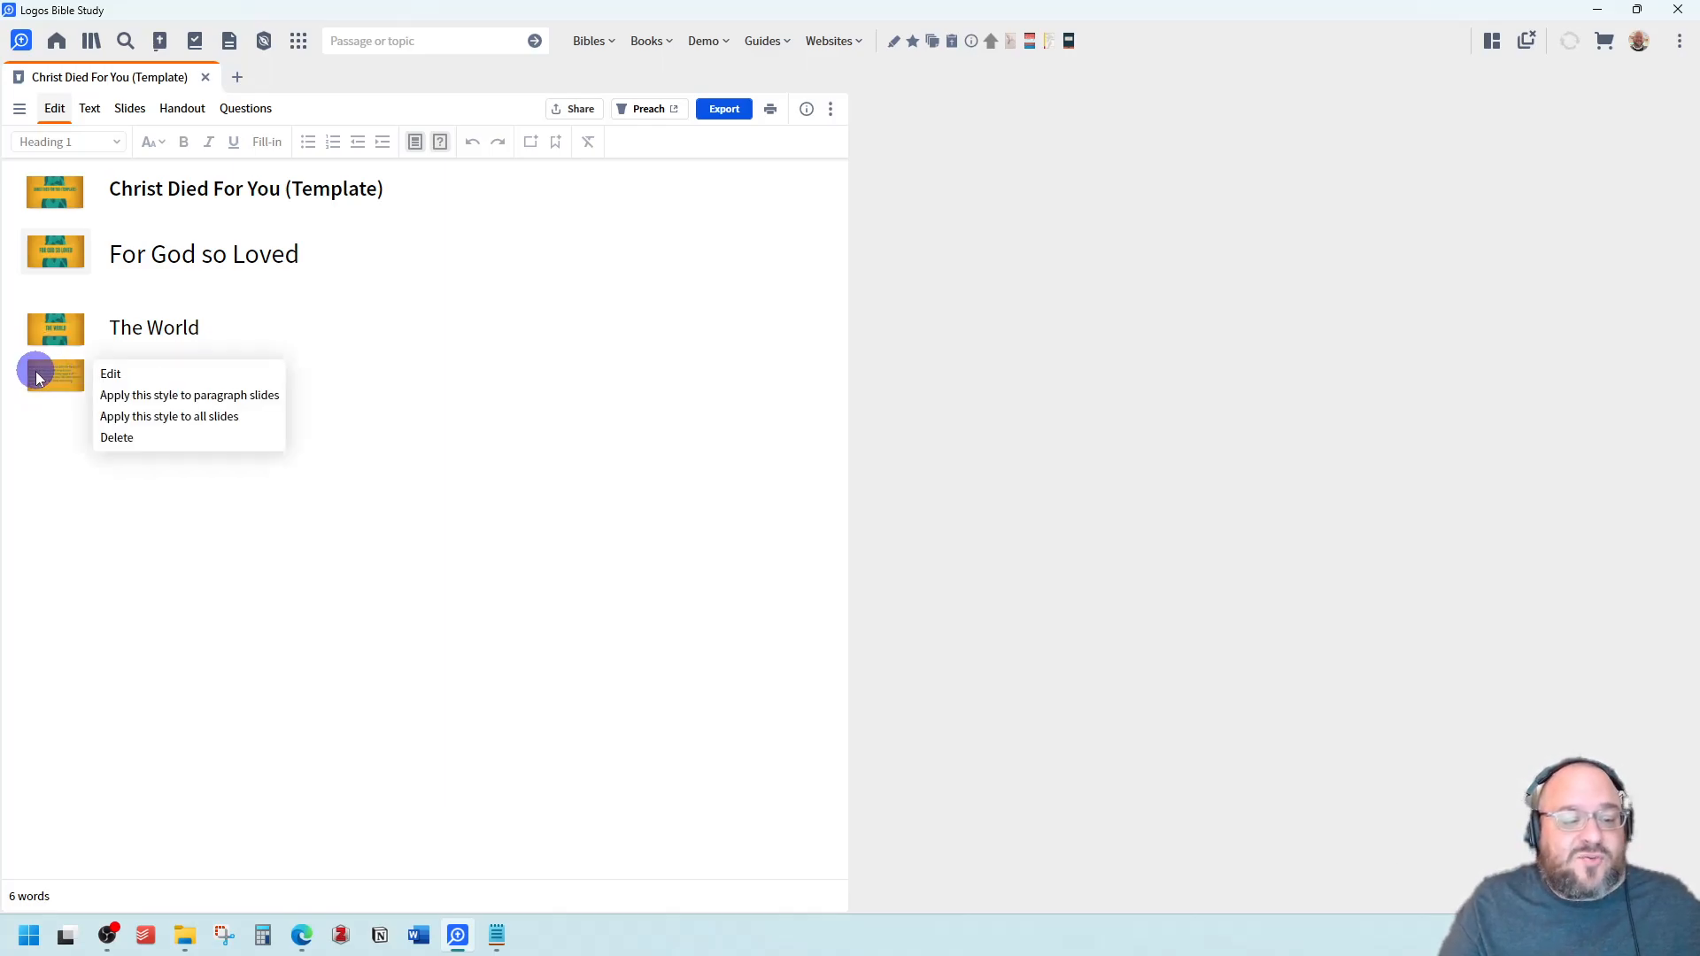
left_click(113, 438)
left_click(128, 108)
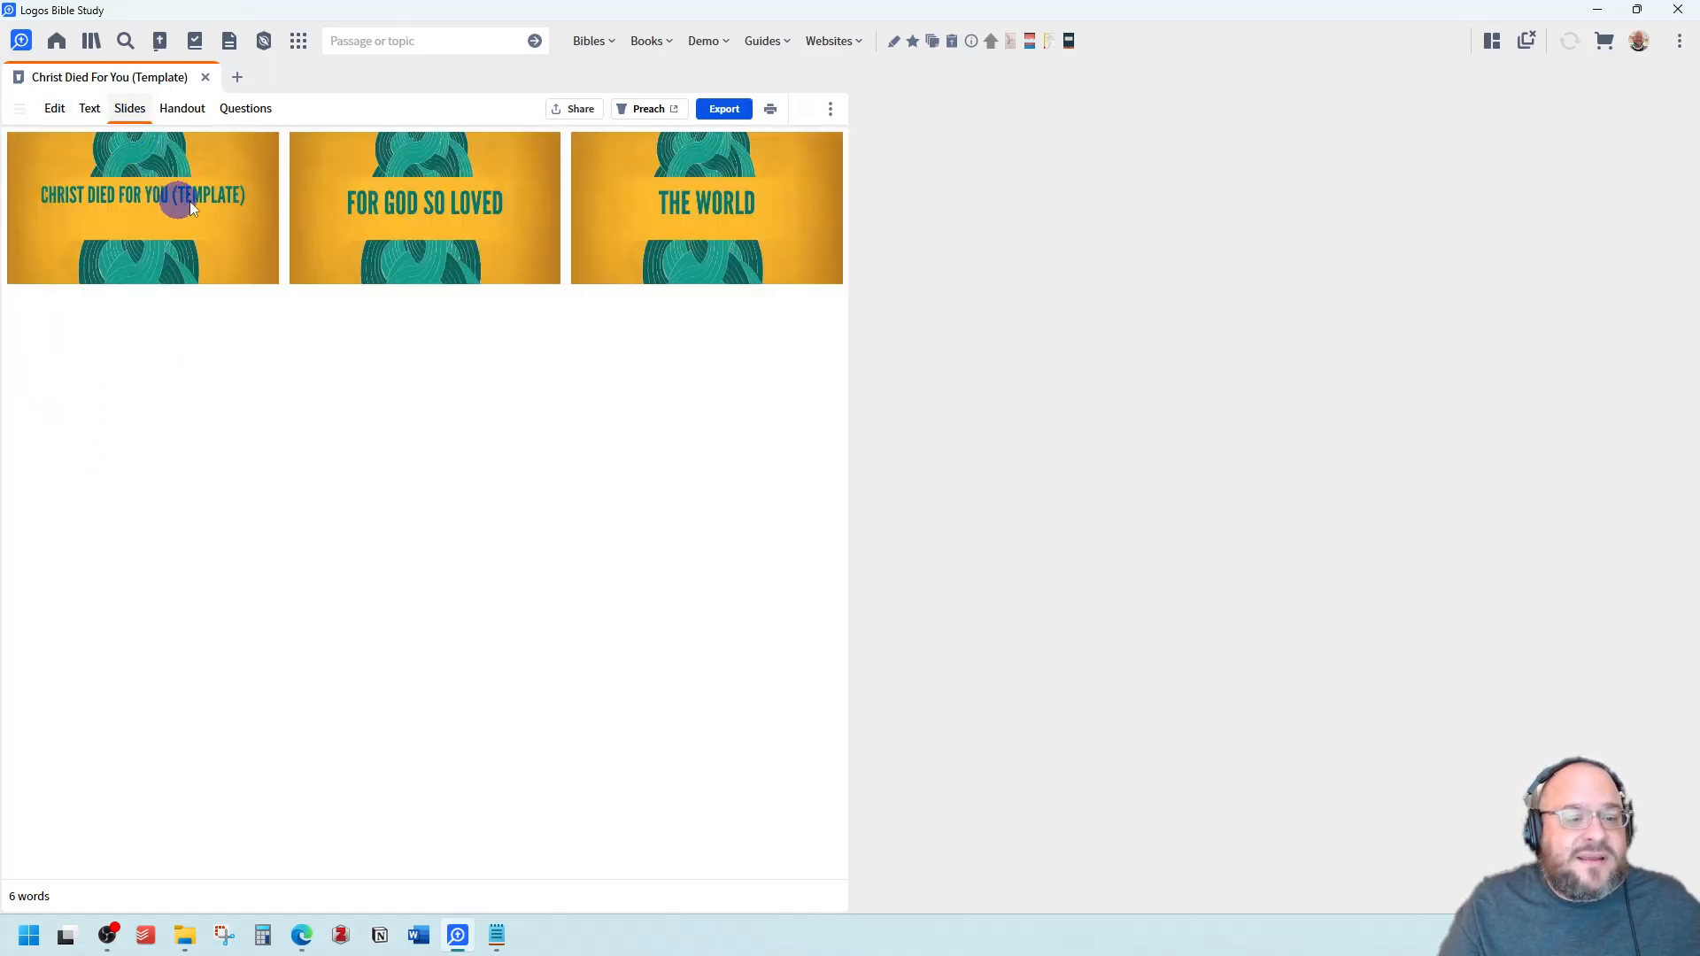
Return to editing and delete the slides attached to the headings "For God so Loved" and "The World"
left_click(55, 108)
left_click(40, 262)
left_click(113, 315)
left_click(61, 333)
left_click(113, 389)
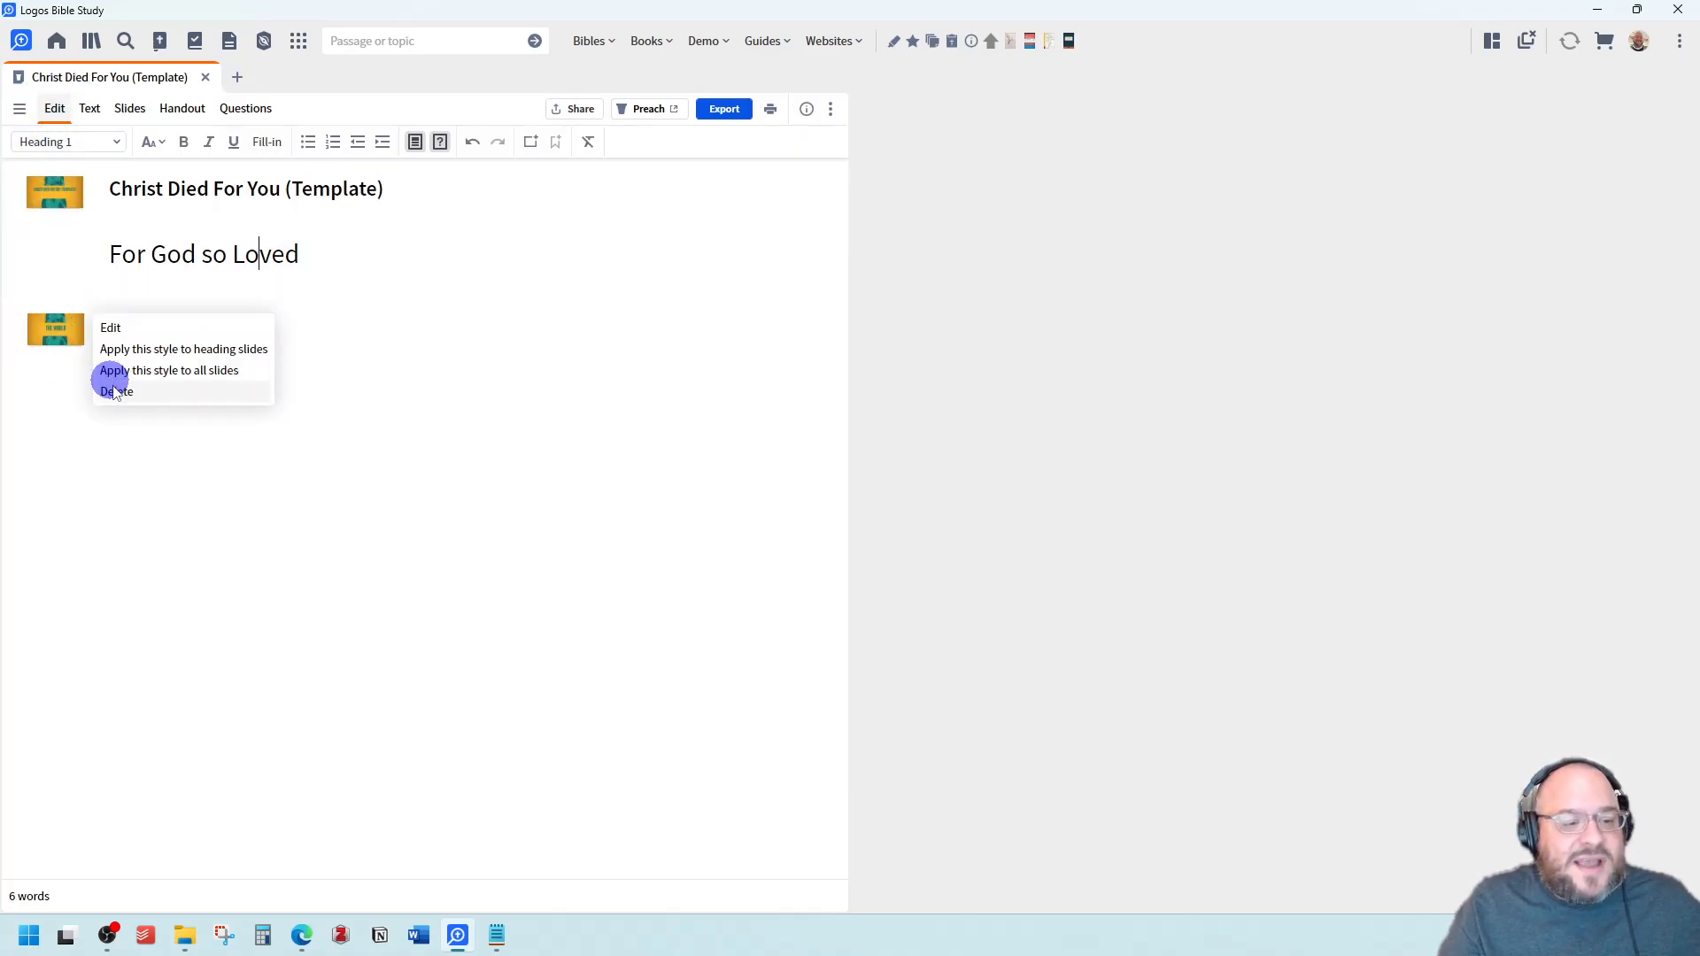
Check the sermon in the Handout and Slides views, and hide the slide thumbnails in the editor
left_click(182, 109)
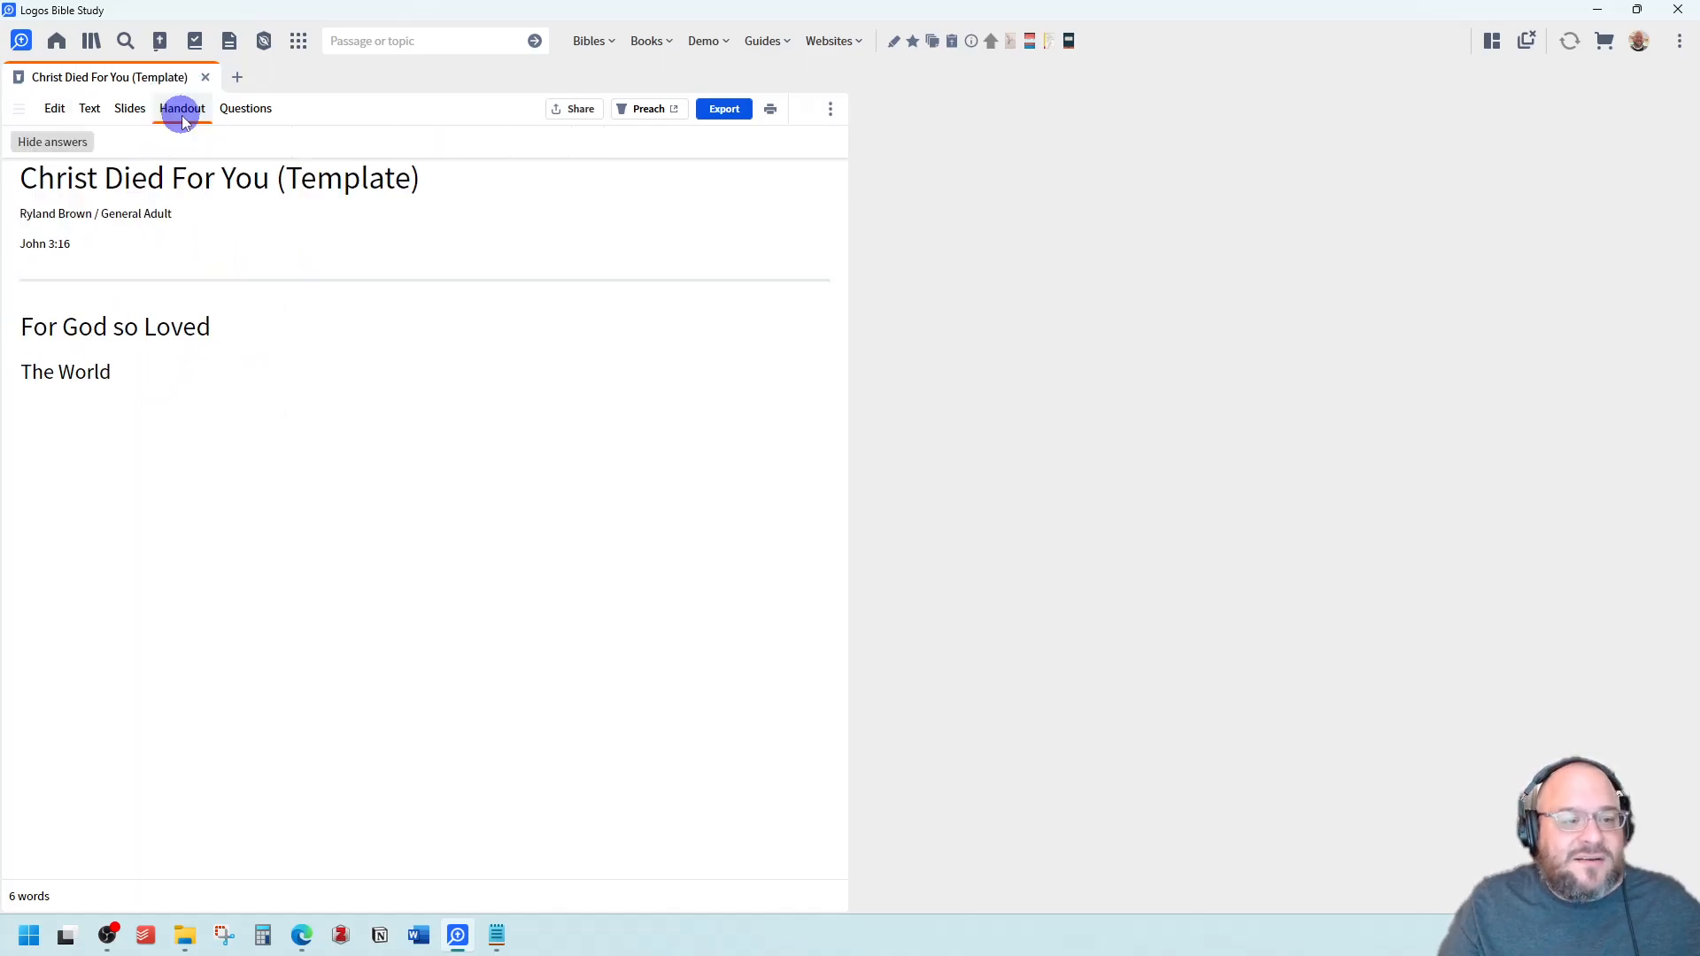
left_click(130, 110)
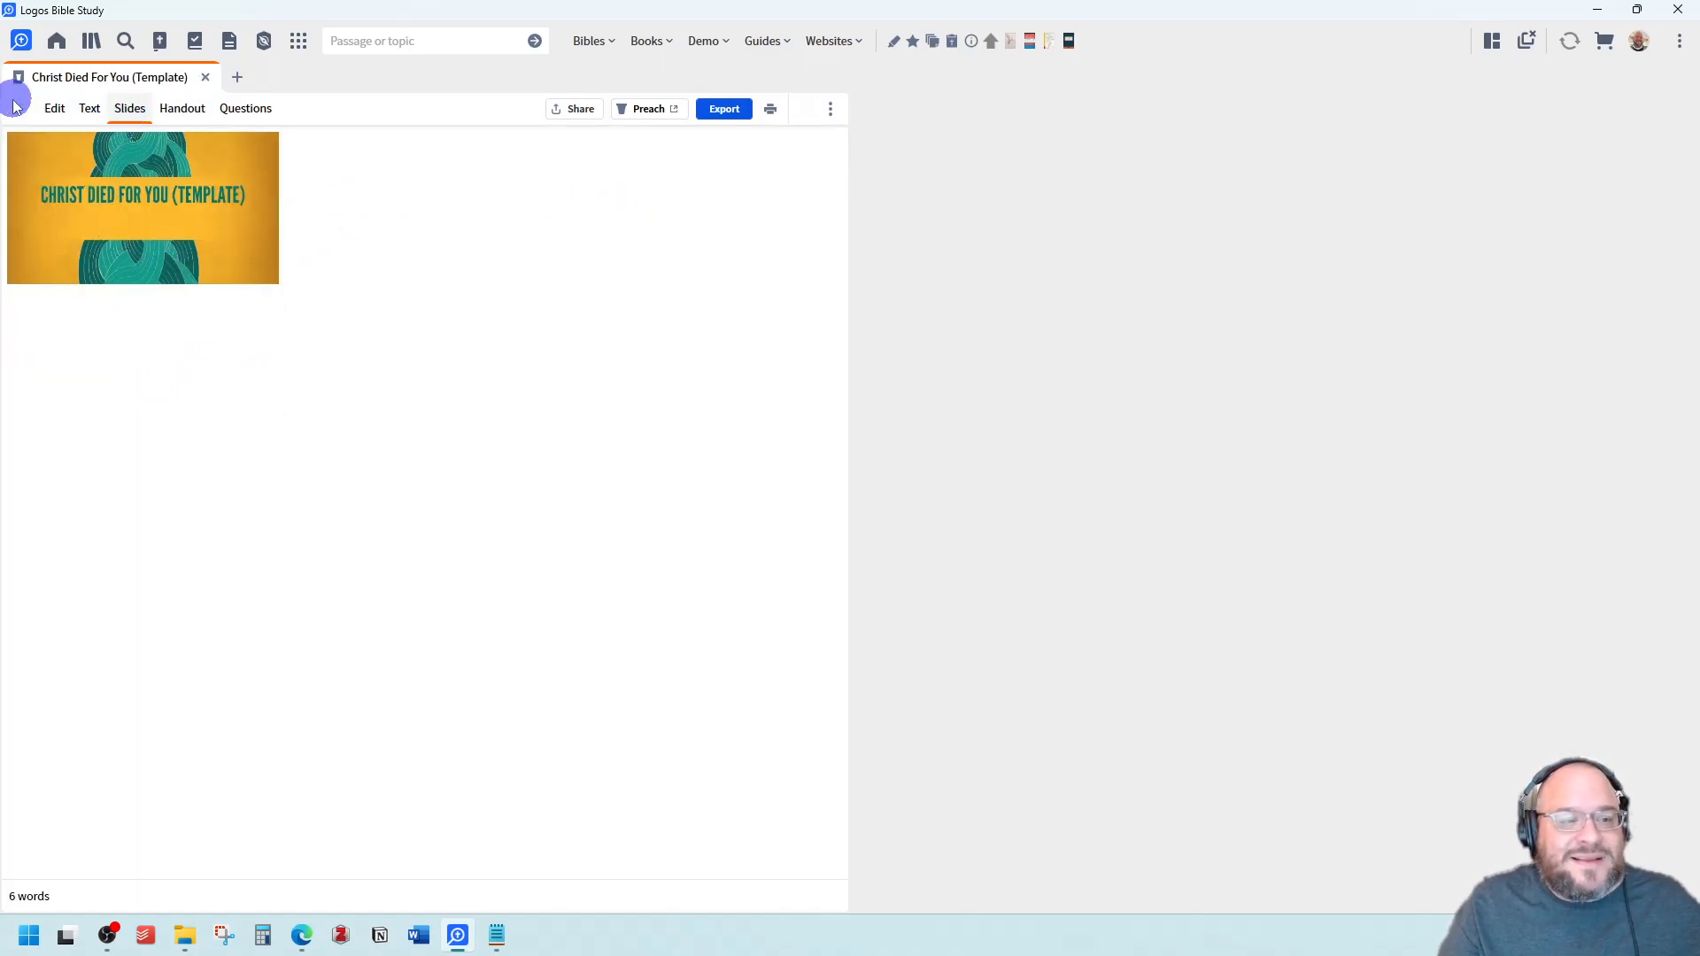
left_click(54, 108)
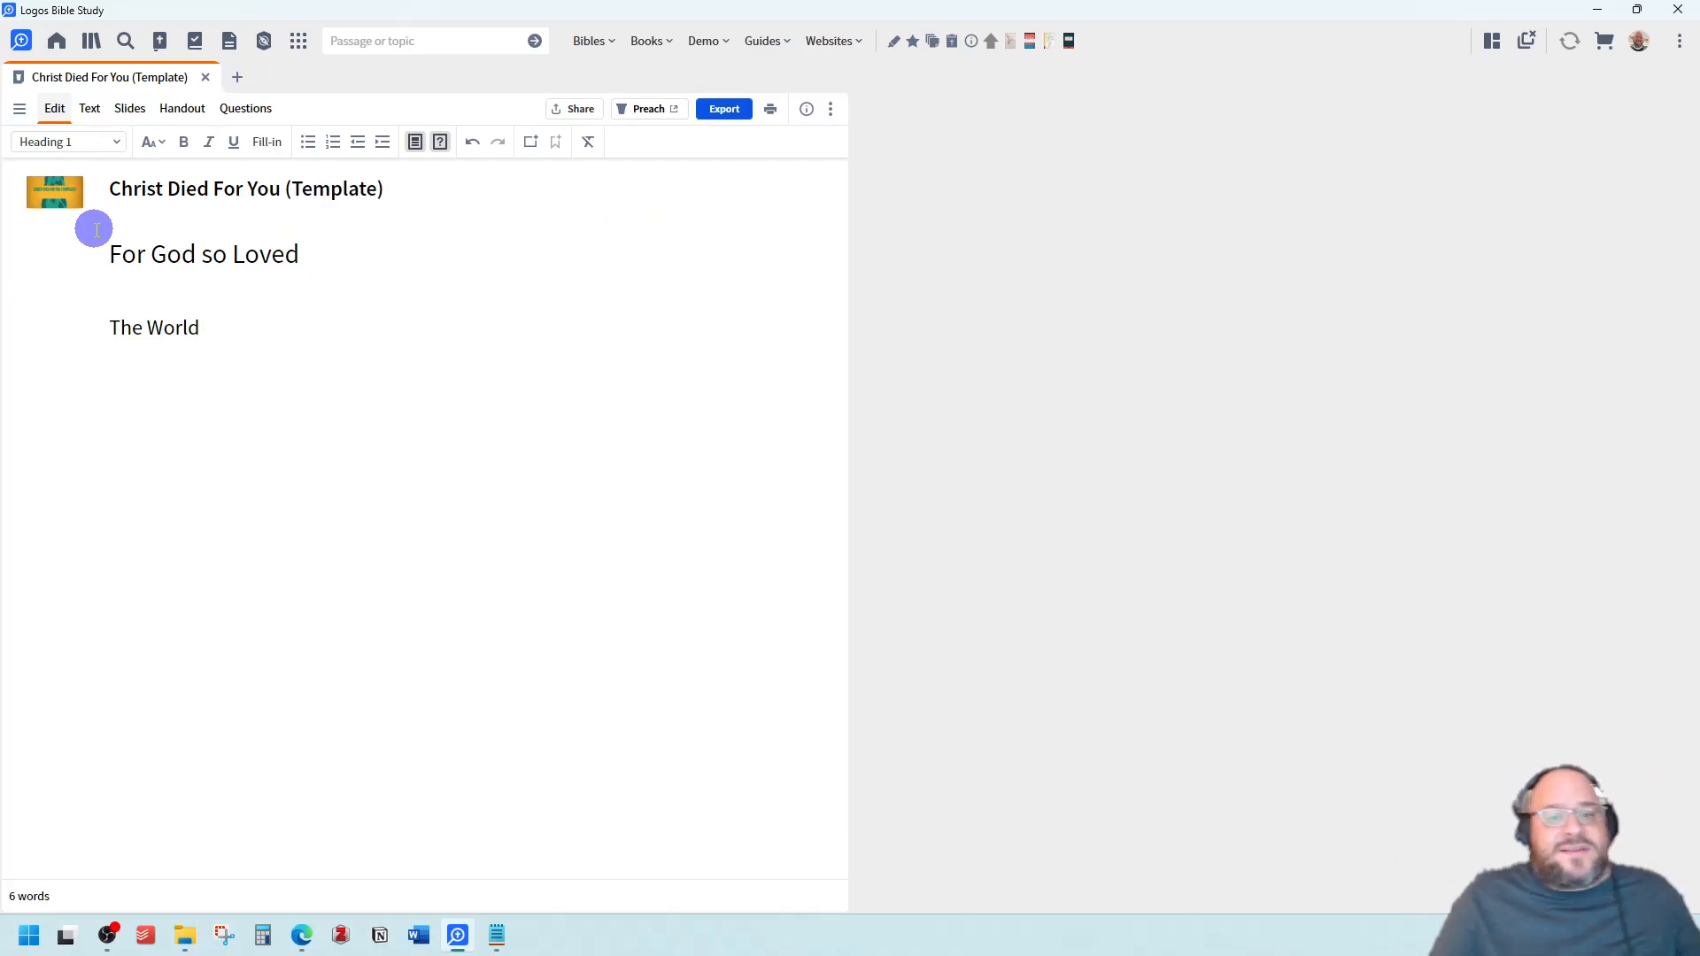
left_click(831, 108)
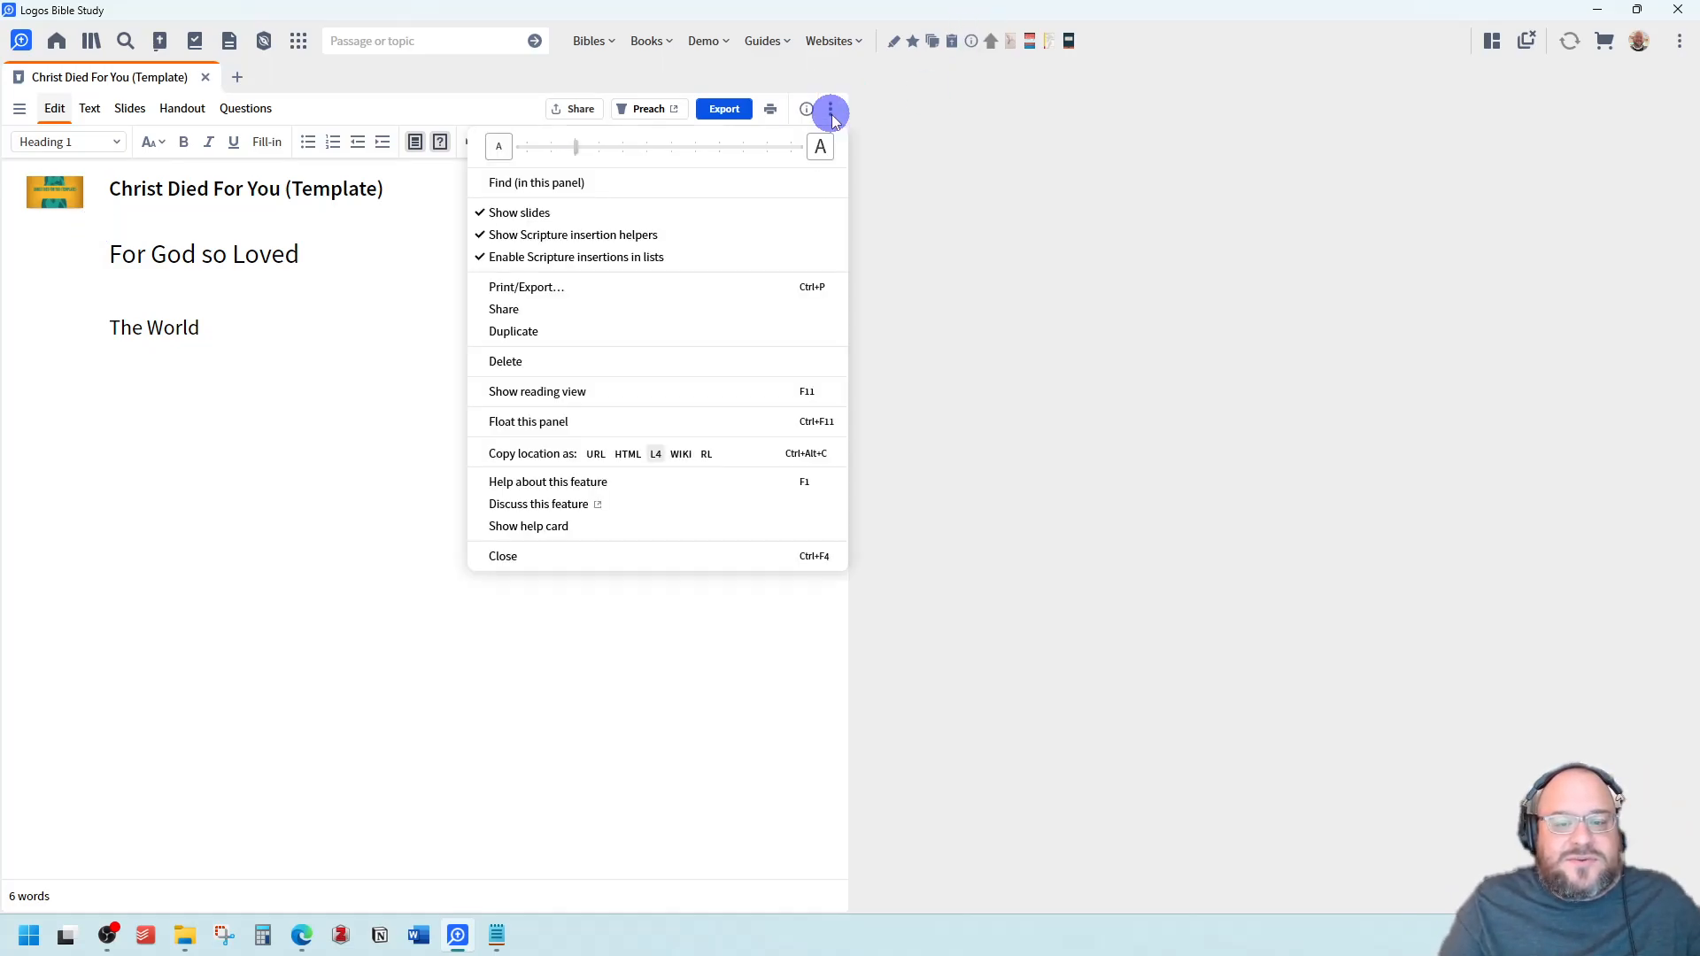
left_click(528, 223)
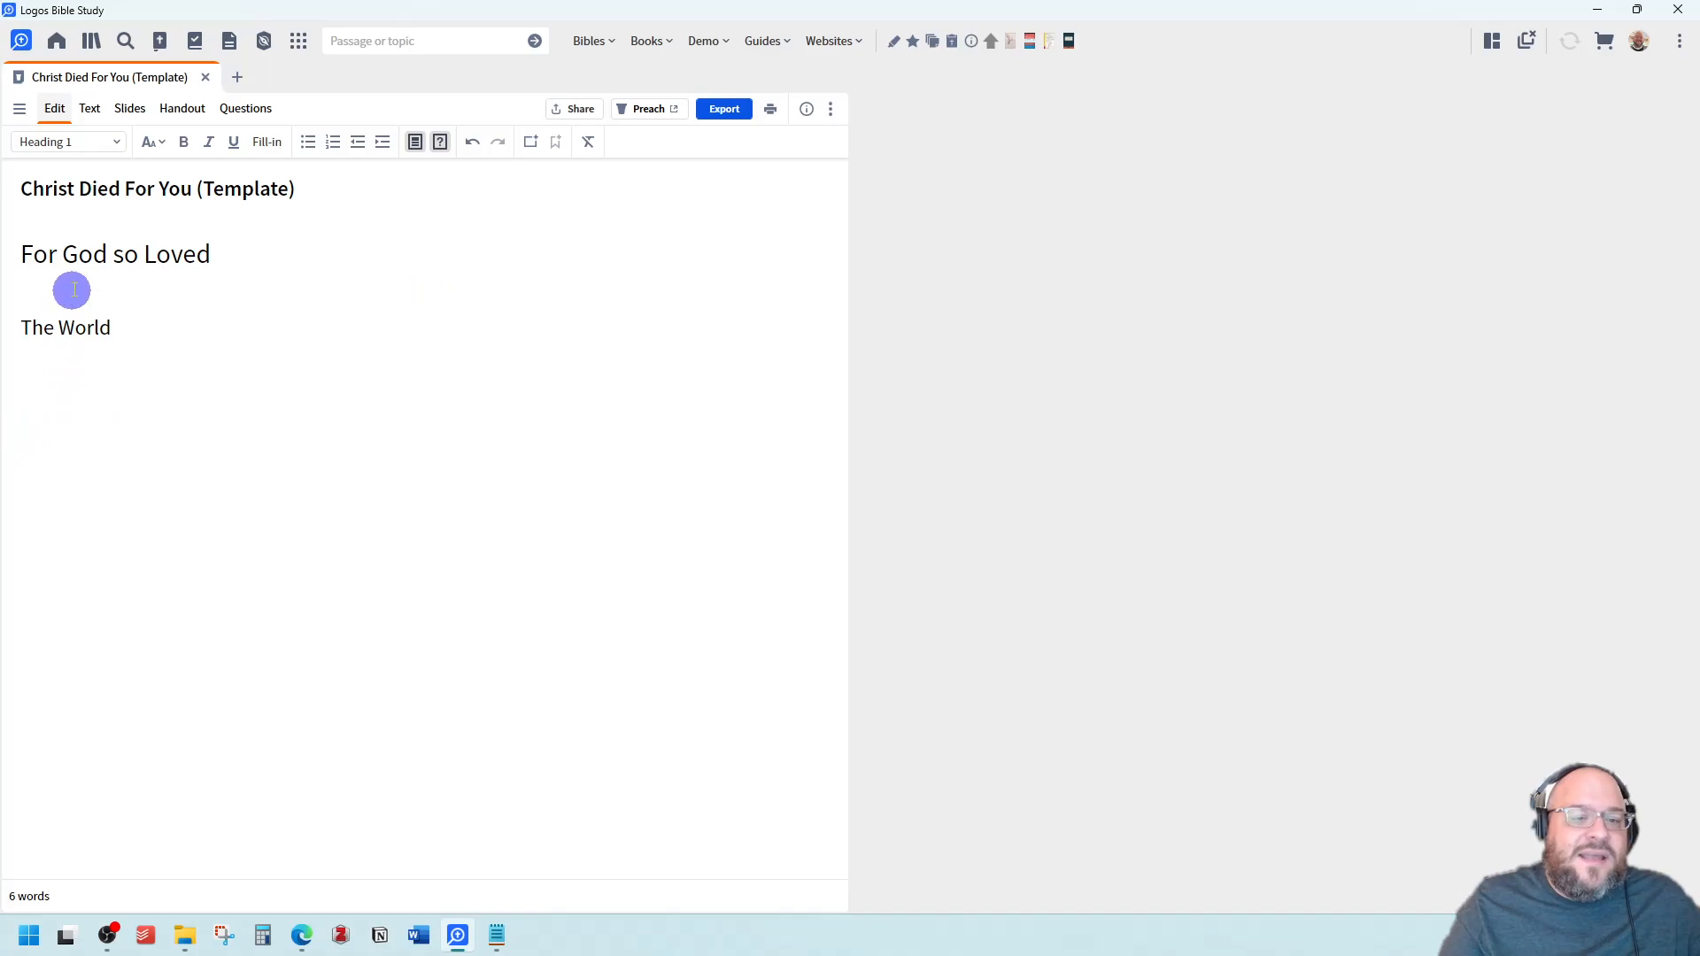
Add the line "Blockquote" below "The World" in the Blockquote style
left_click(93, 400)
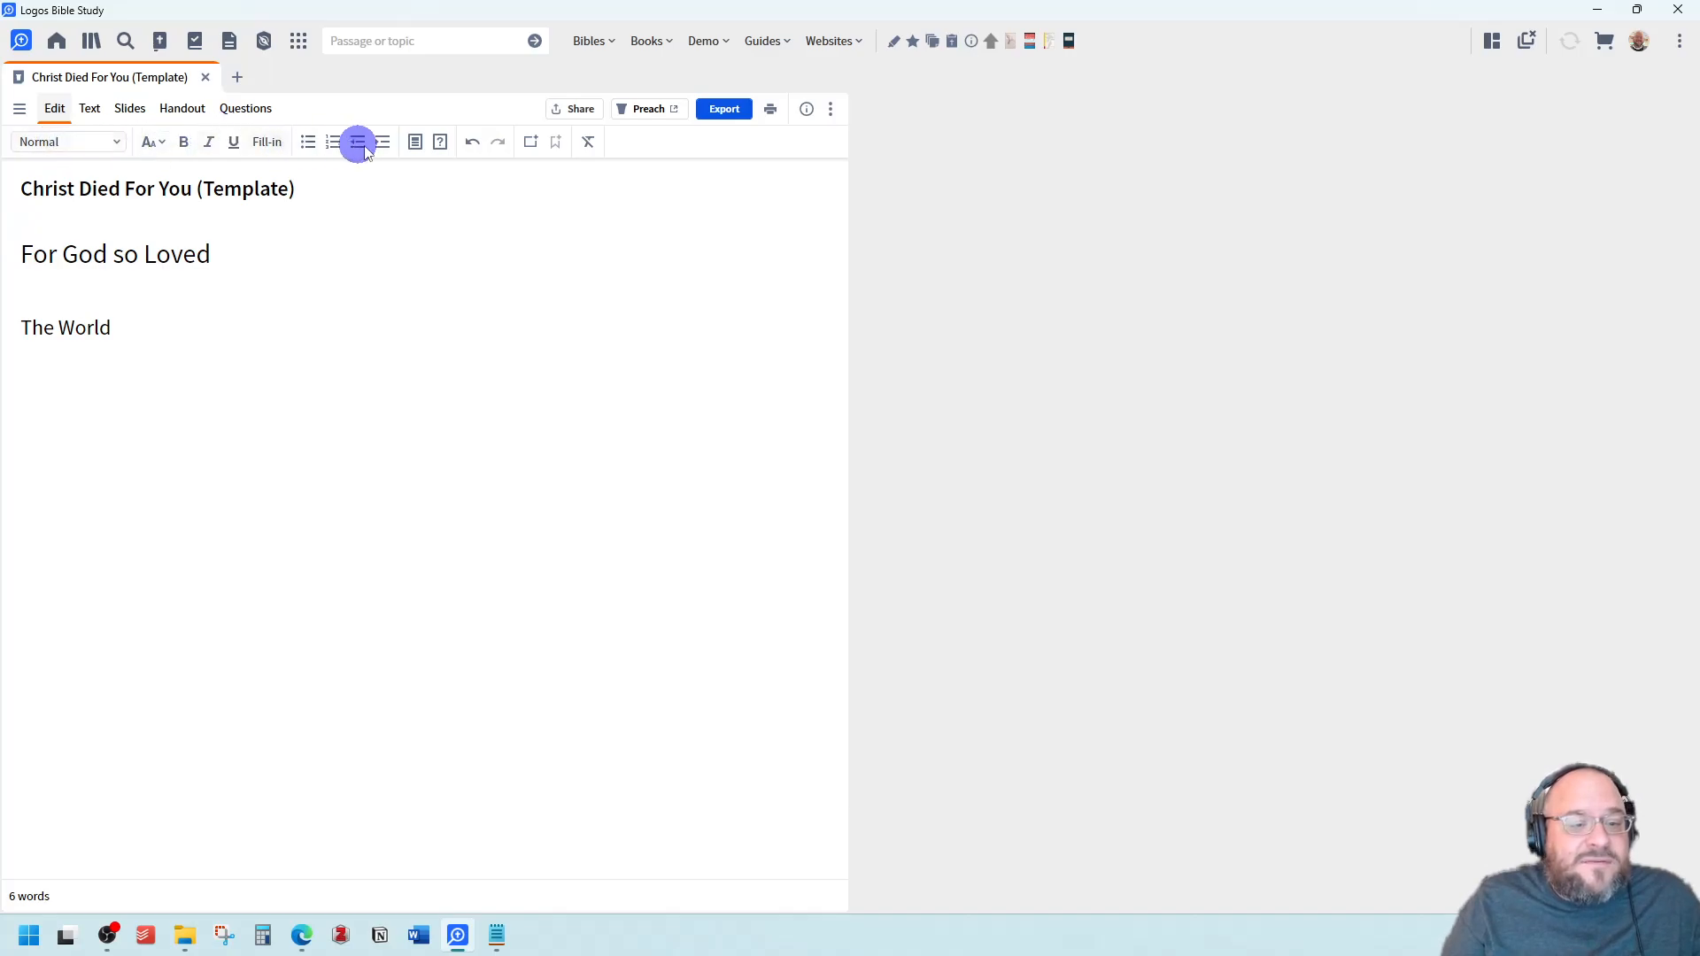
left_click(114, 150)
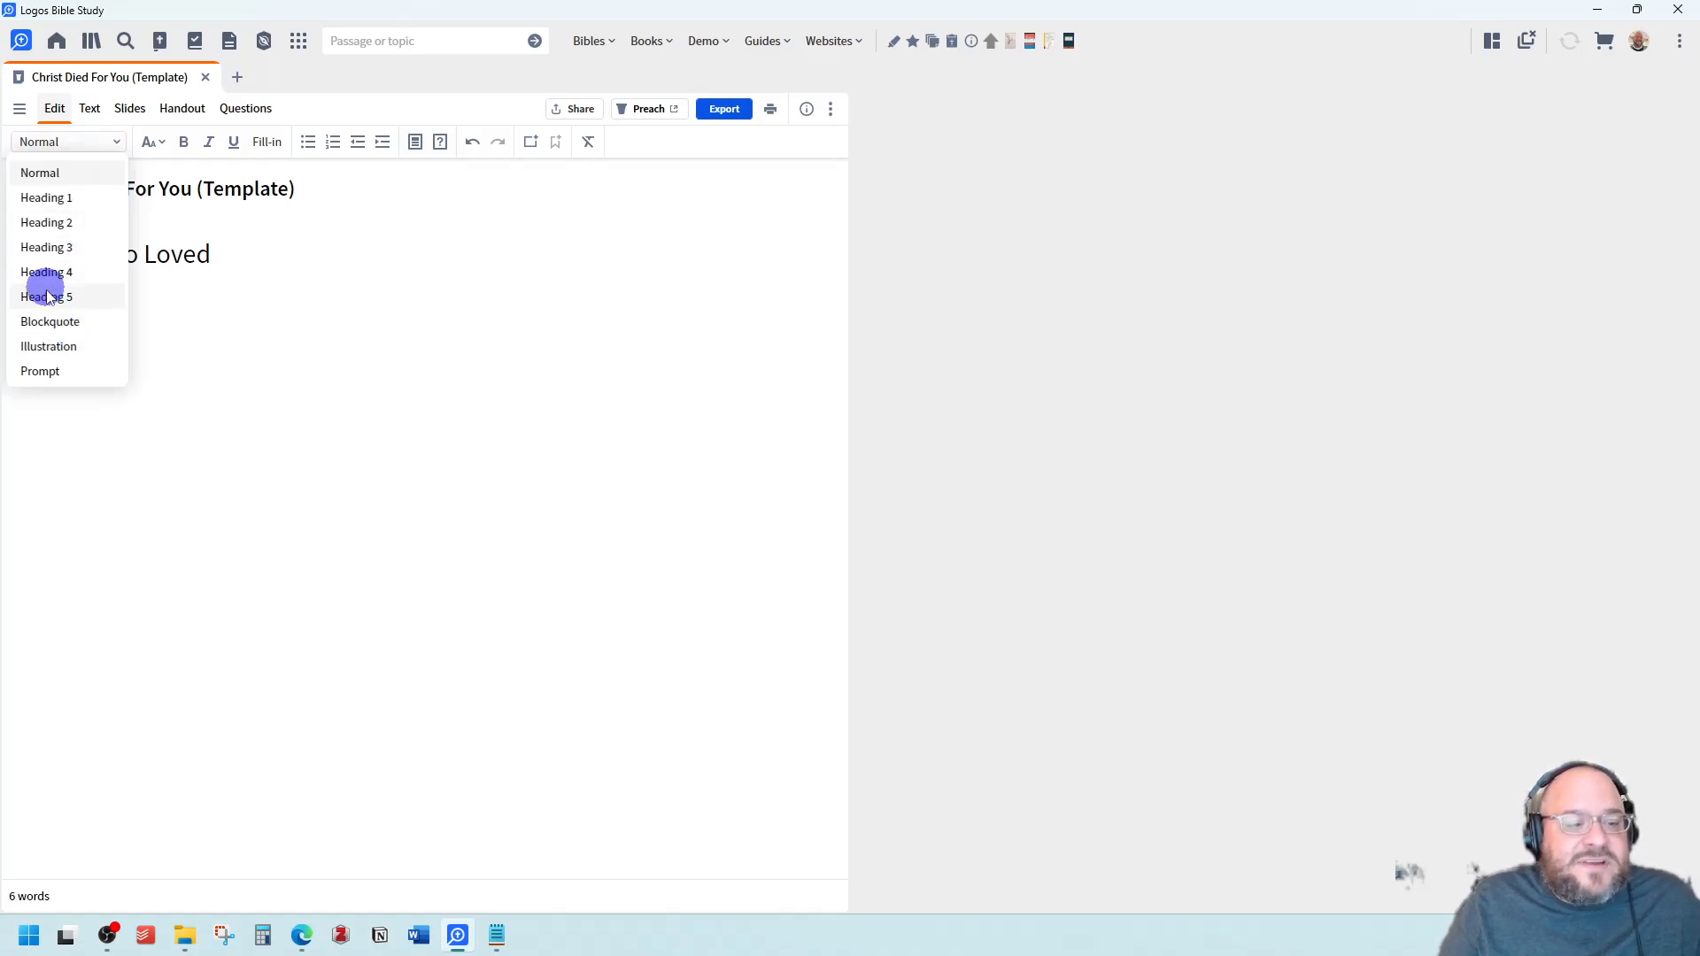
left_click(40, 320)
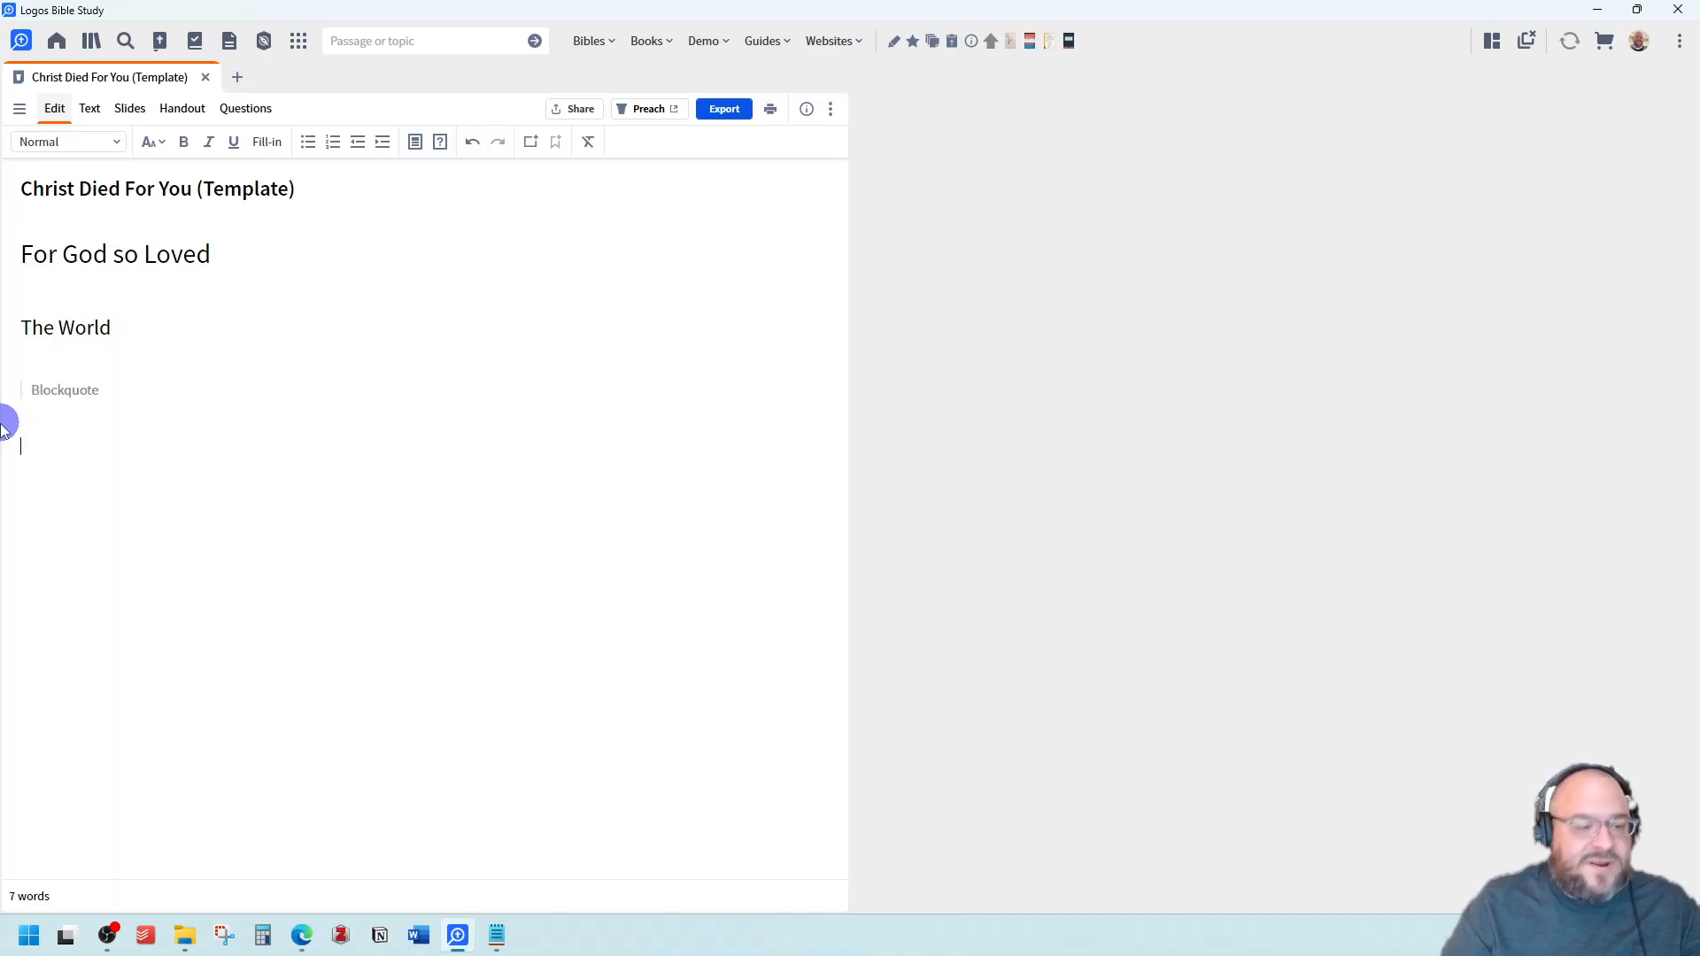
Add the line "Illustrations" in the Illustration style below the blockquote, followed by a line in the Prompt style
left_click(108, 142)
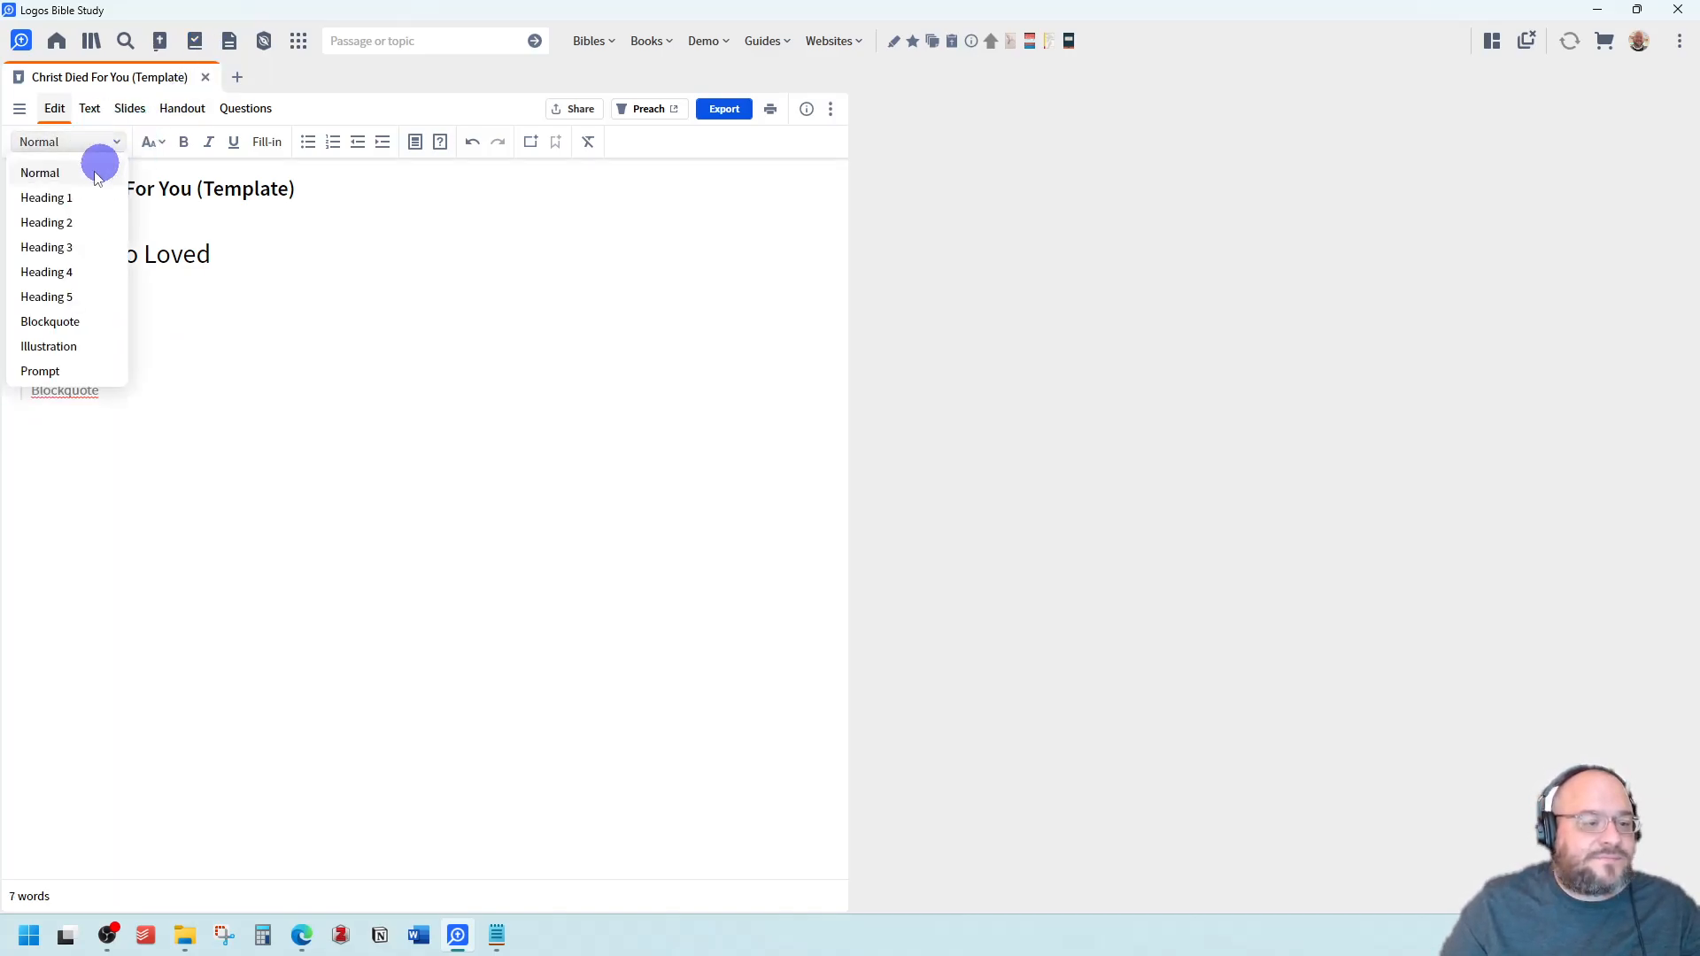
left_click(49, 347)
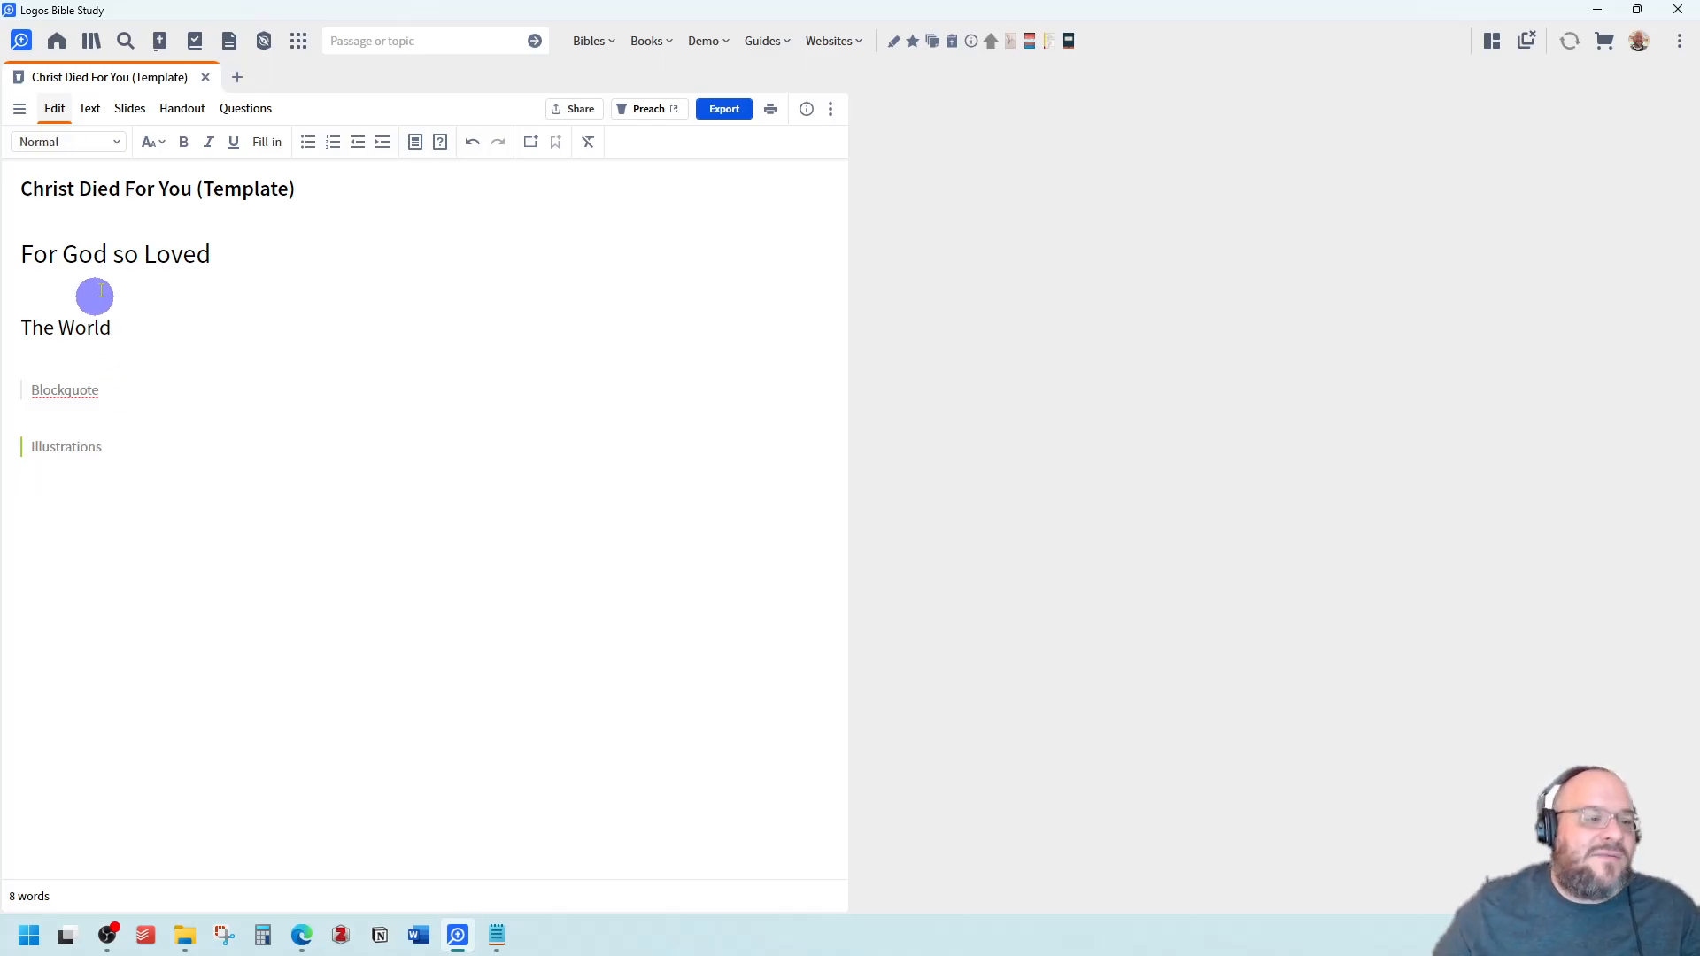
left_click(87, 143)
left_click(40, 371)
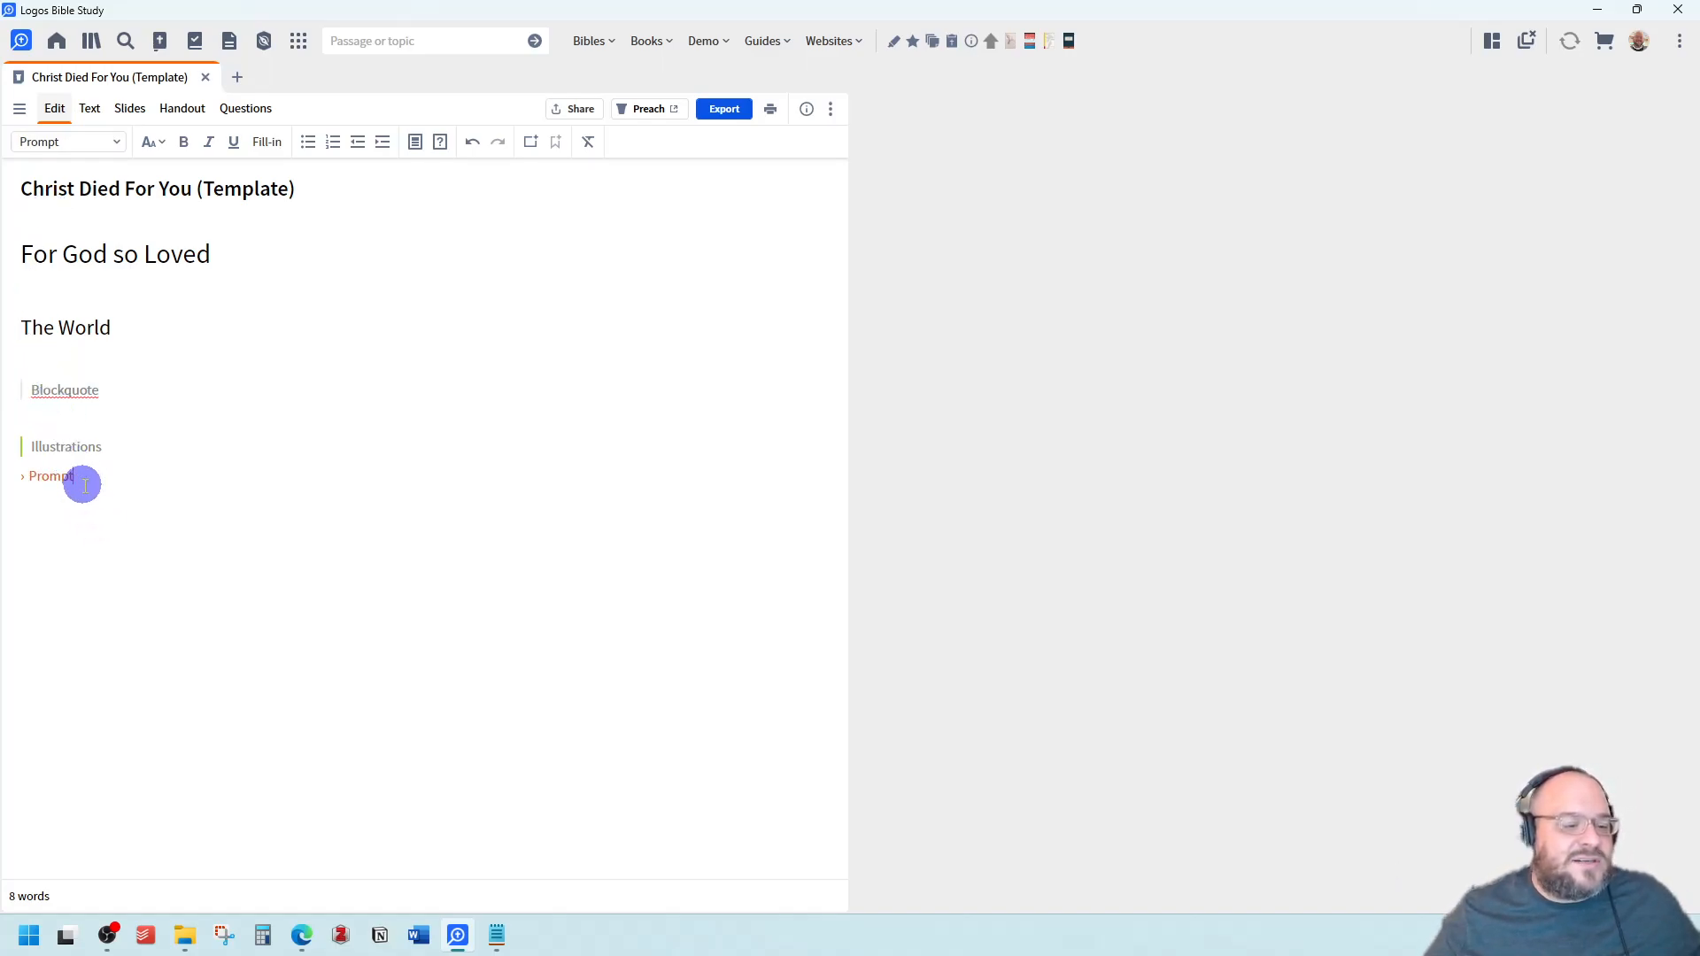
Delete the sample blockquote, illustration and prompt lines
left_click_drag(80, 483, 19, 383)
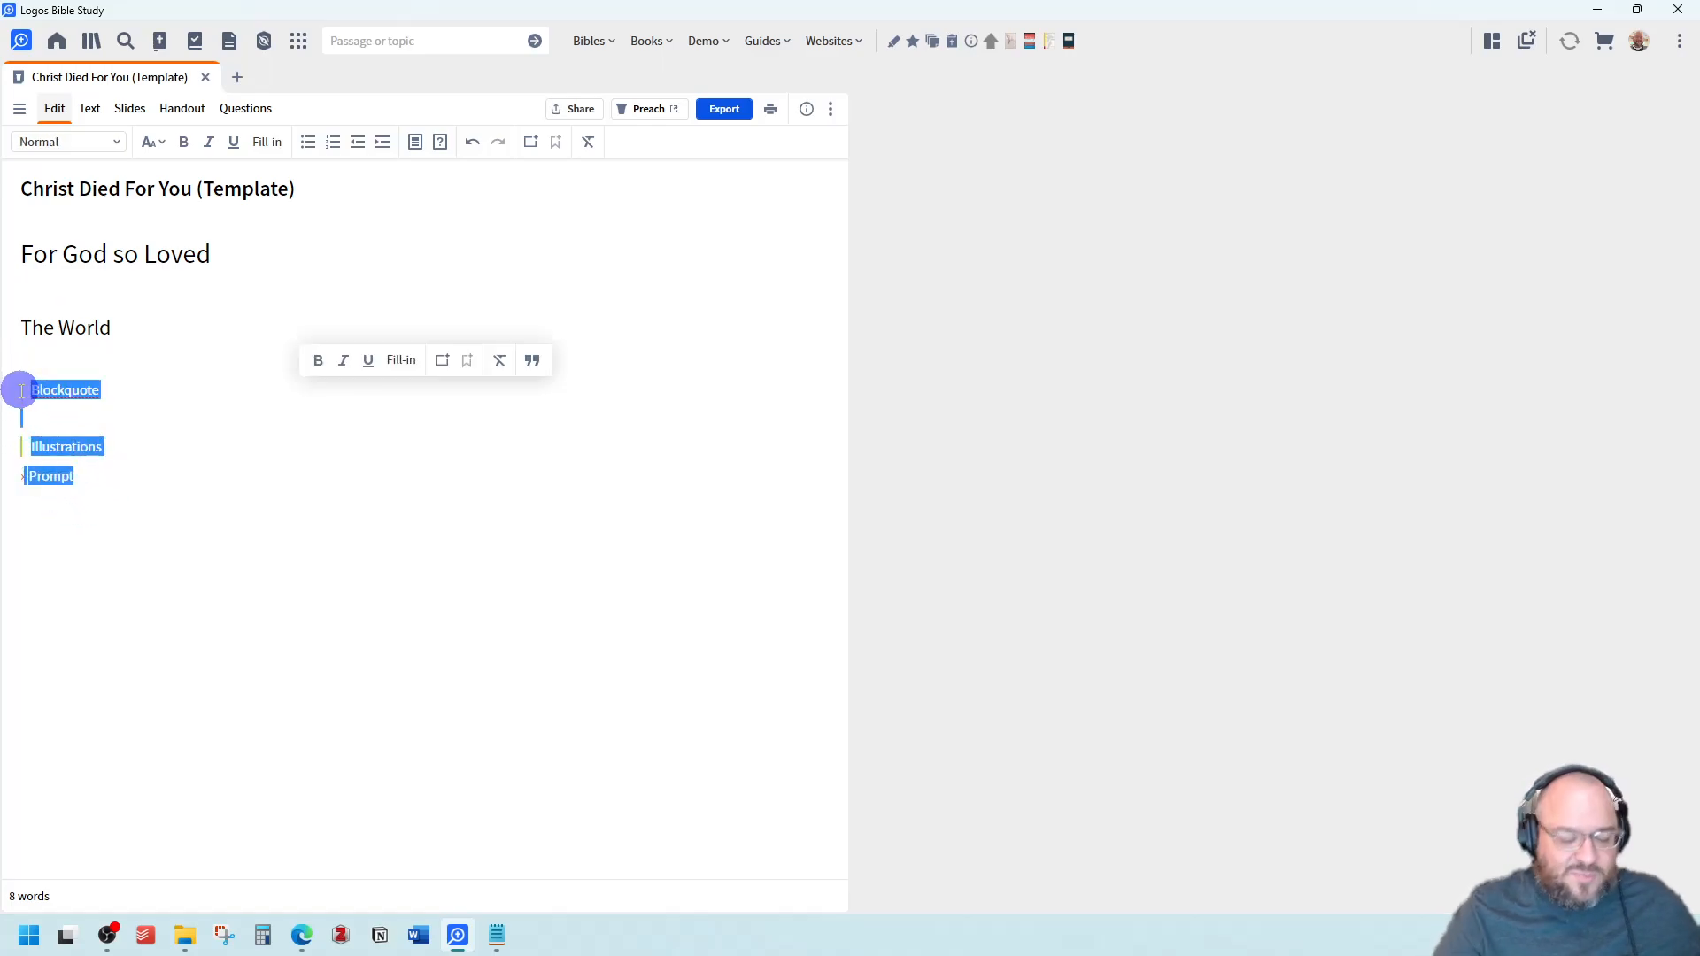
key("BackSpace")
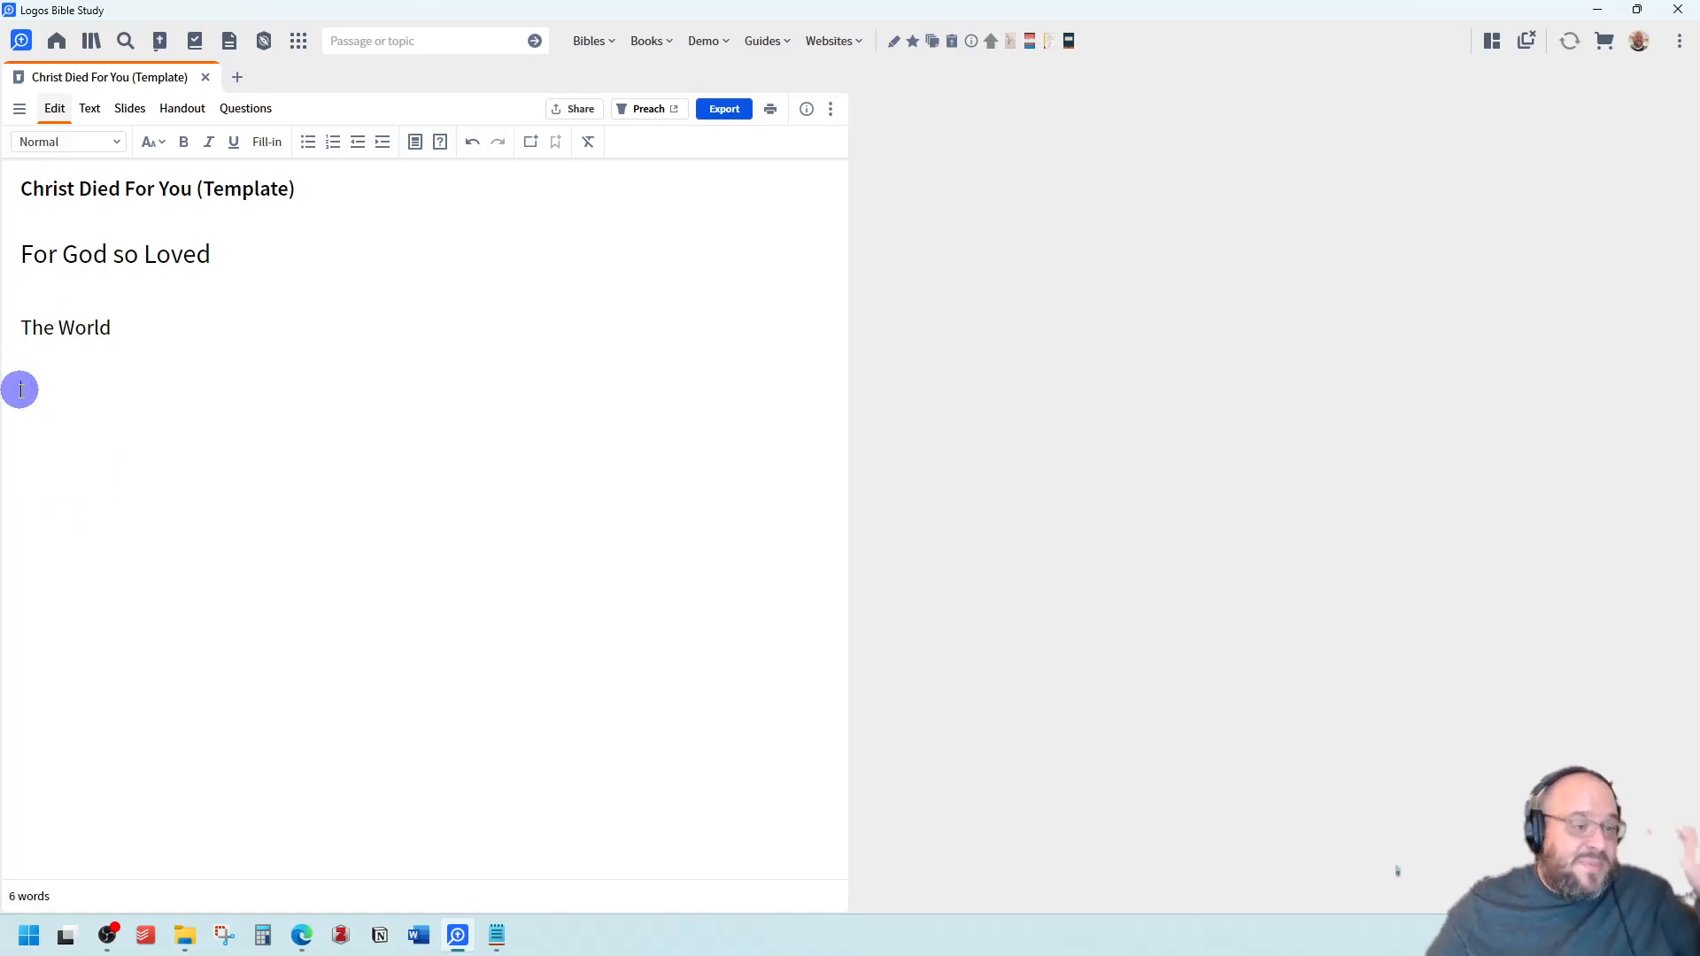
Save a text style with green text and font size 2XL in the sixth saved-style slot
left_click(69, 143)
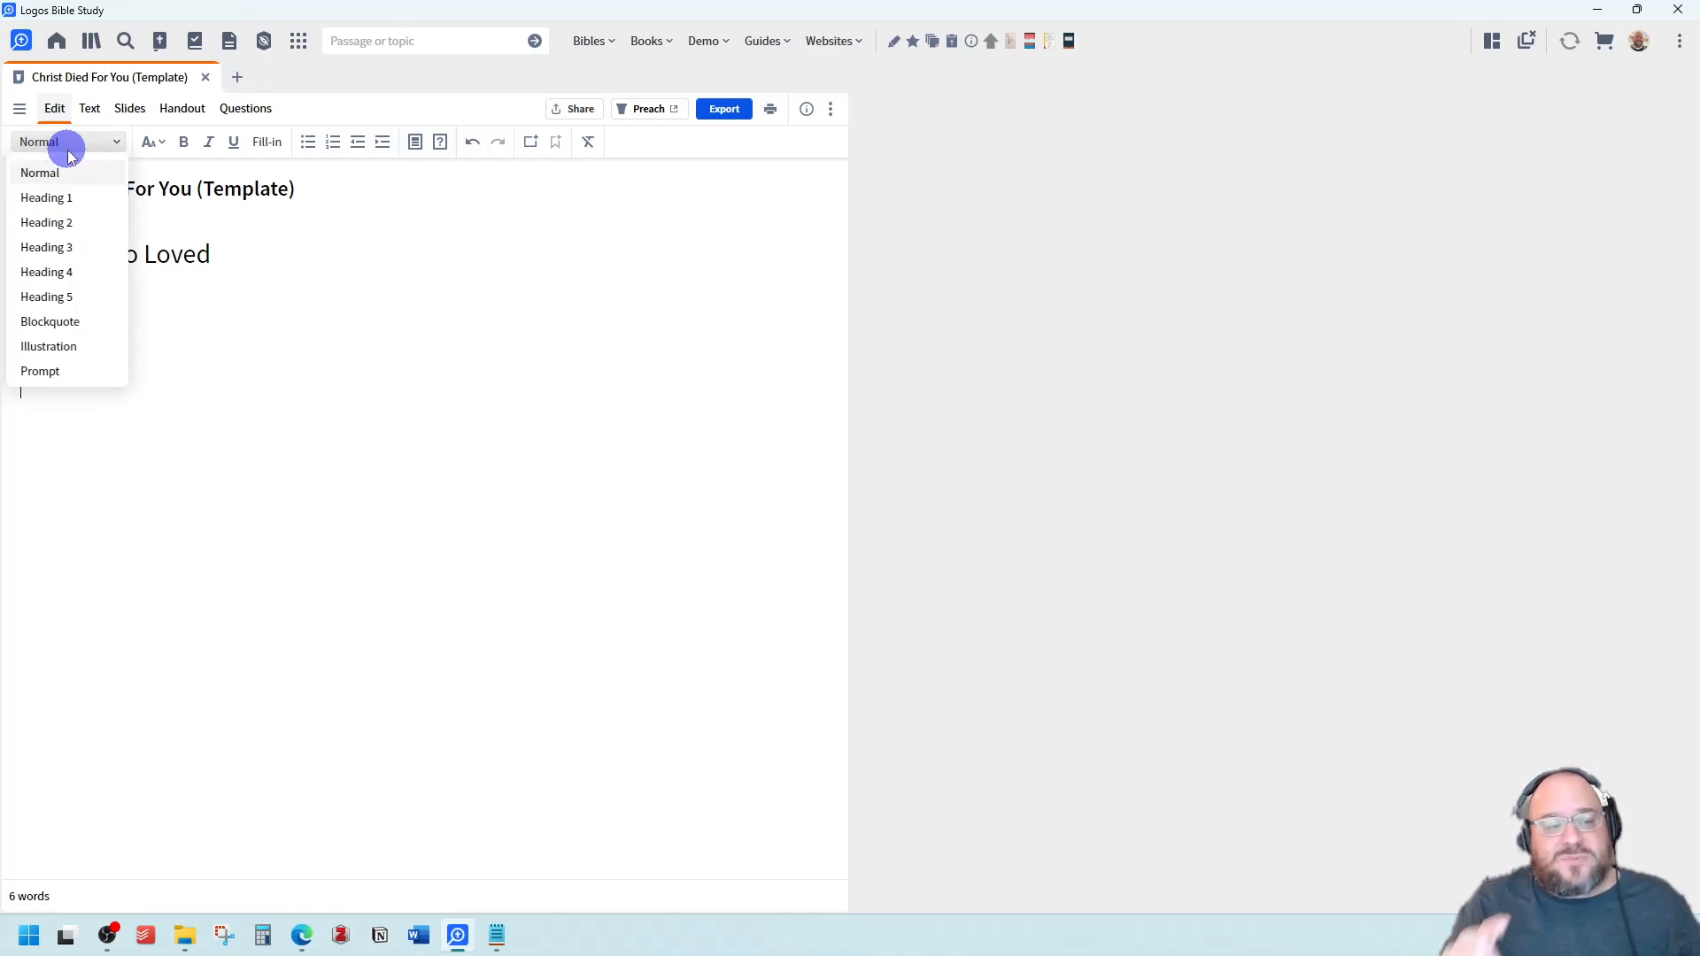
left_click(154, 144)
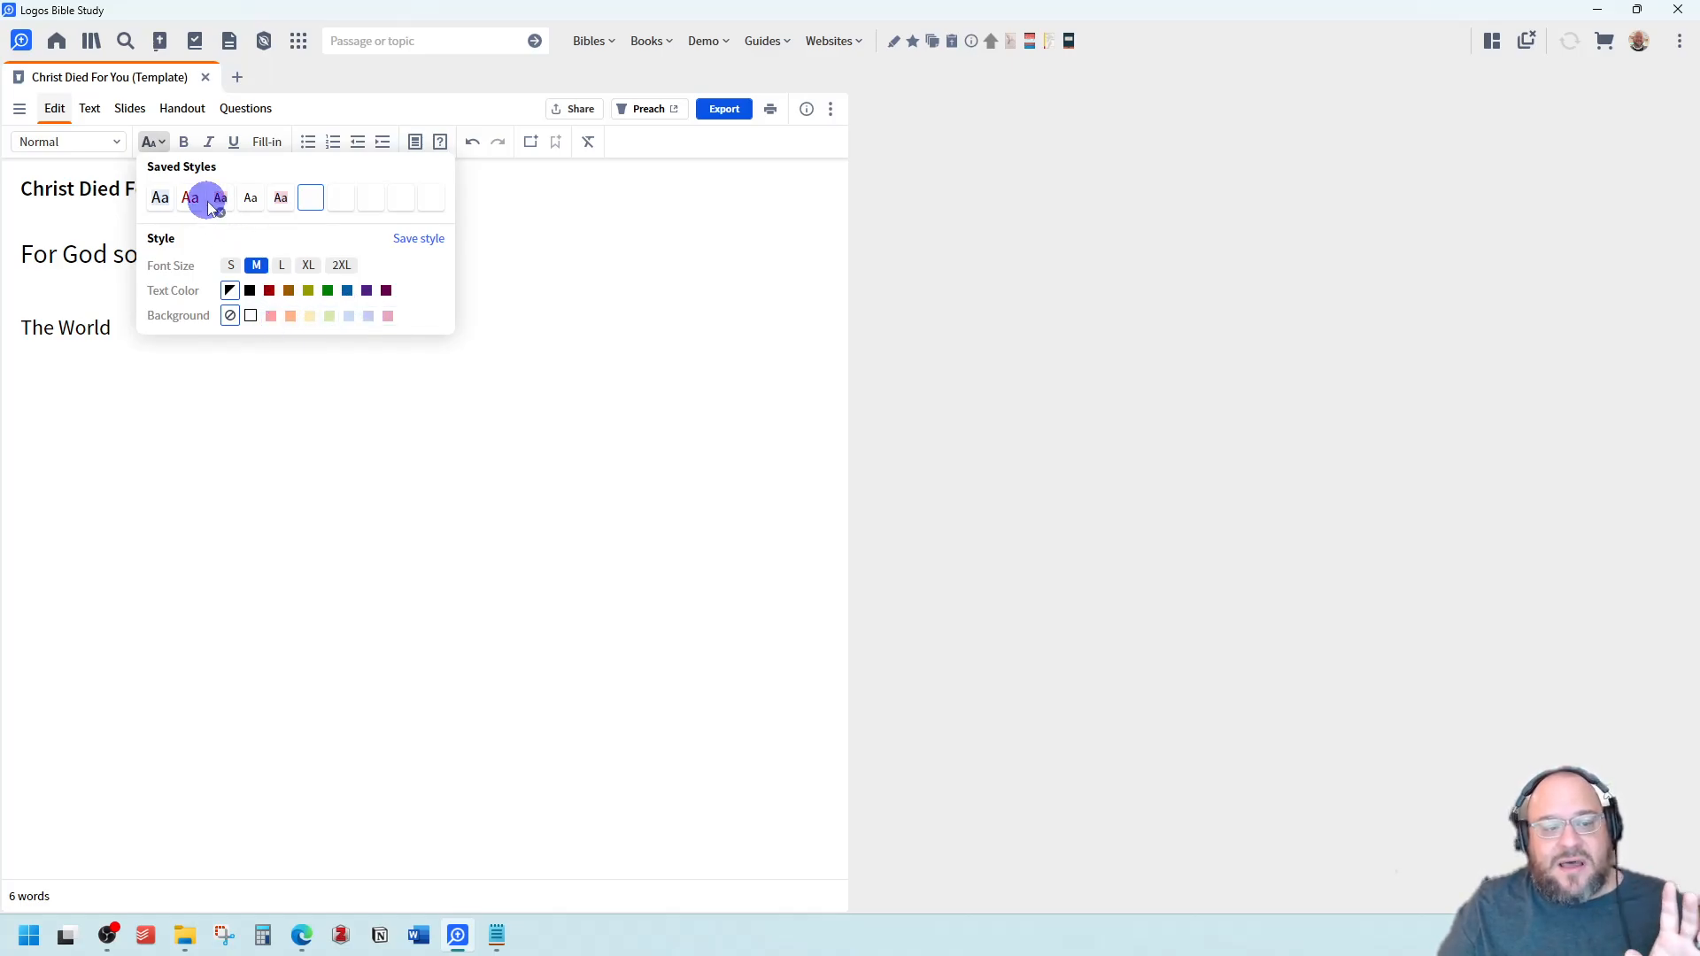
left_click(327, 291)
left_click(329, 198)
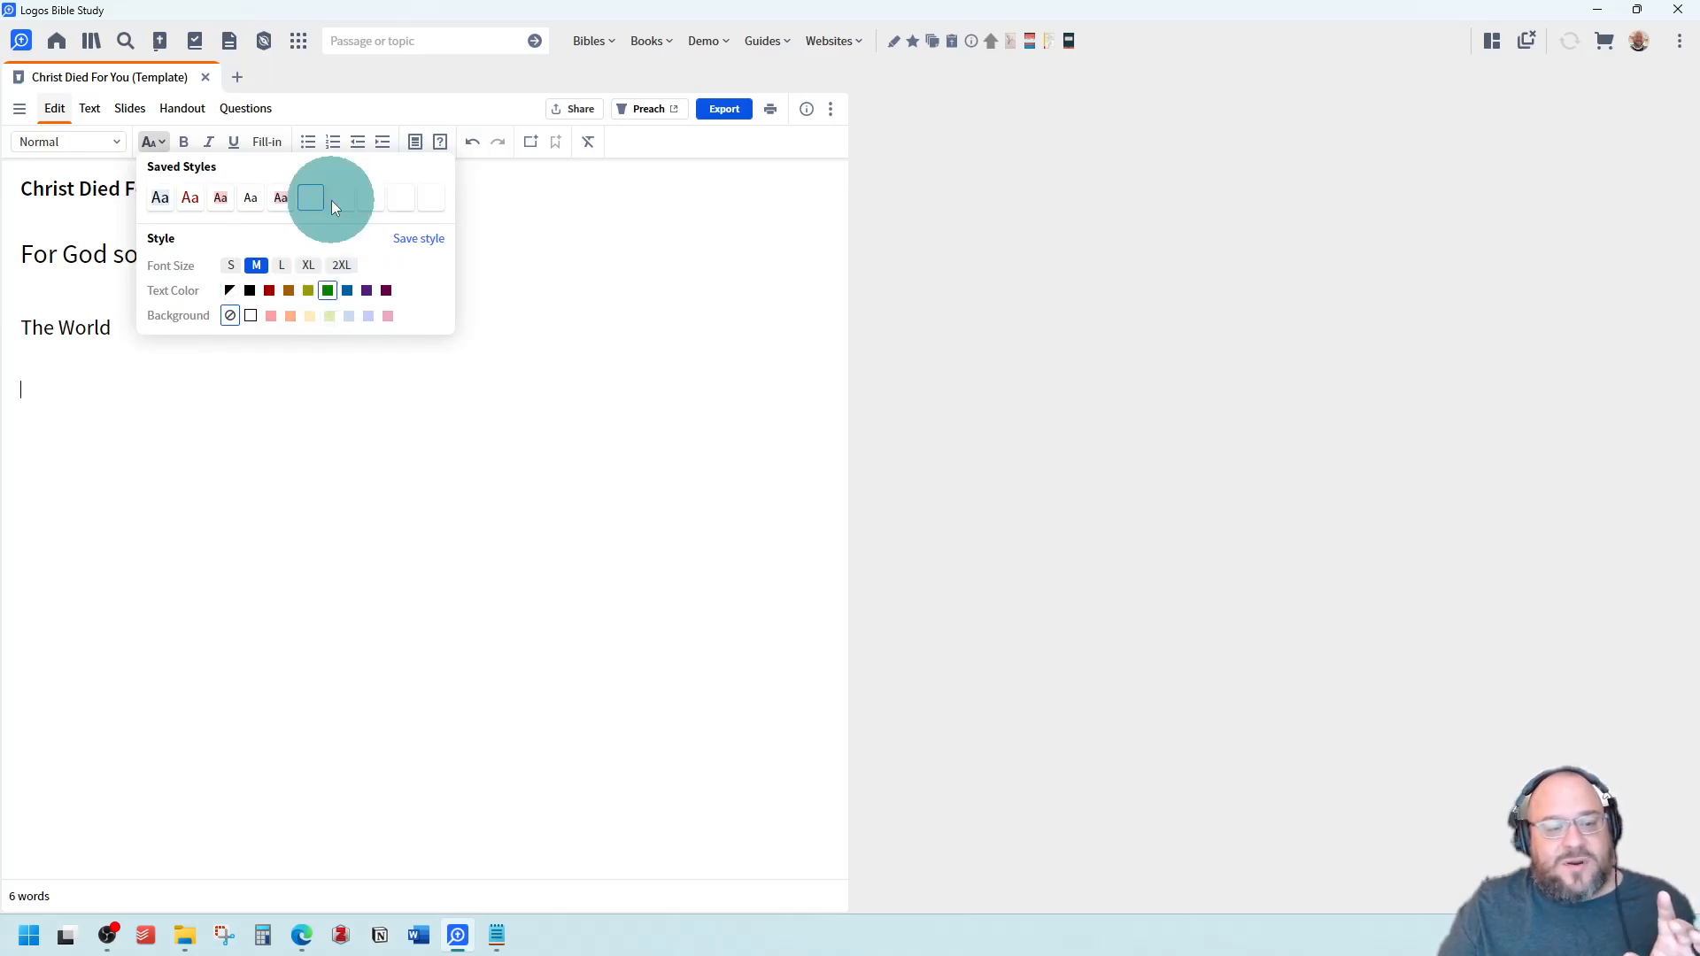
left_click(342, 264)
left_click(430, 247)
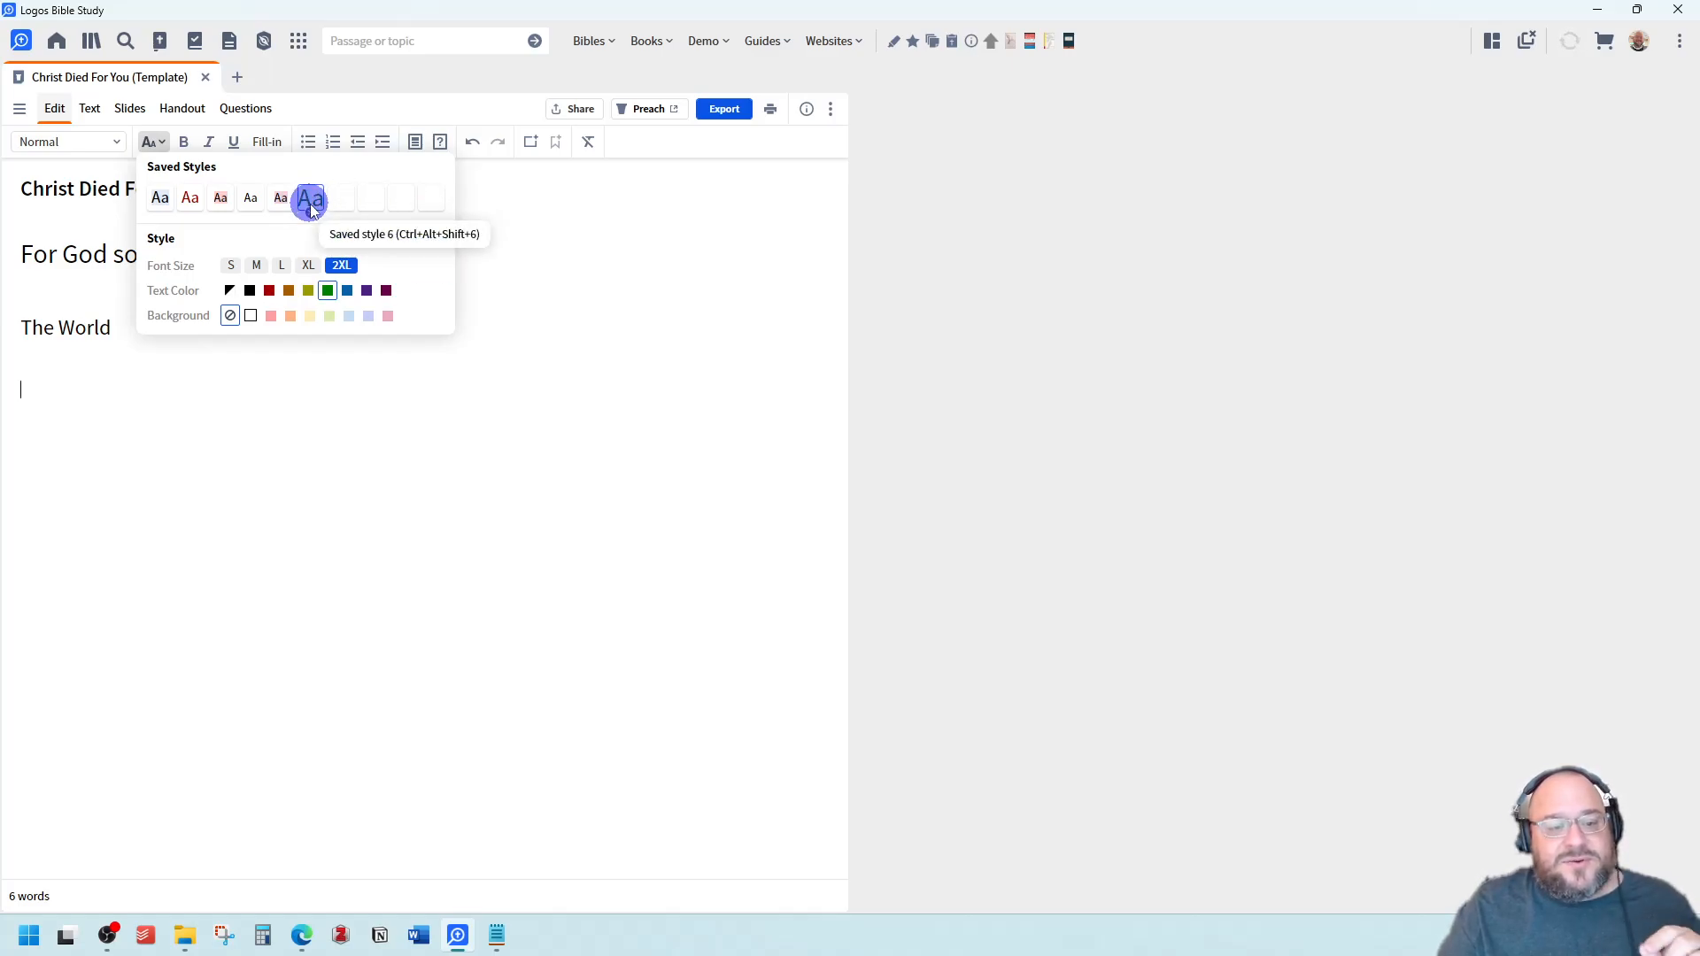
Write "God loves the world." below the heading "The World" and apply the first saved style to the sentence
left_click(72, 385)
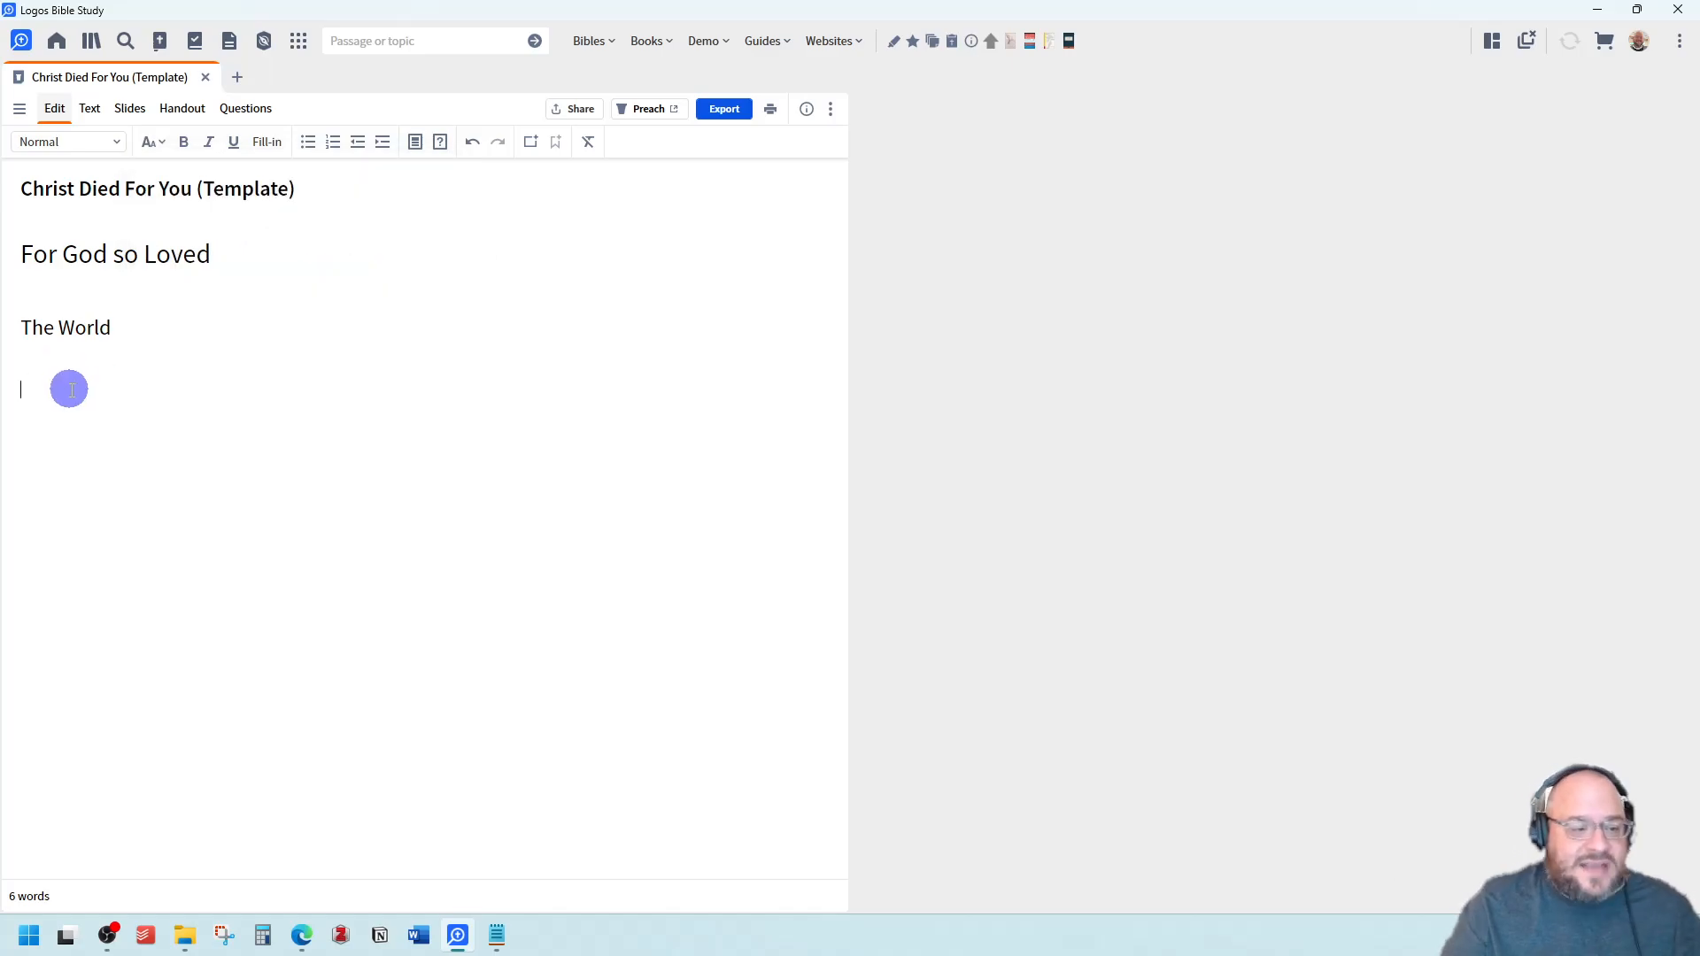
type("God loves the world.")
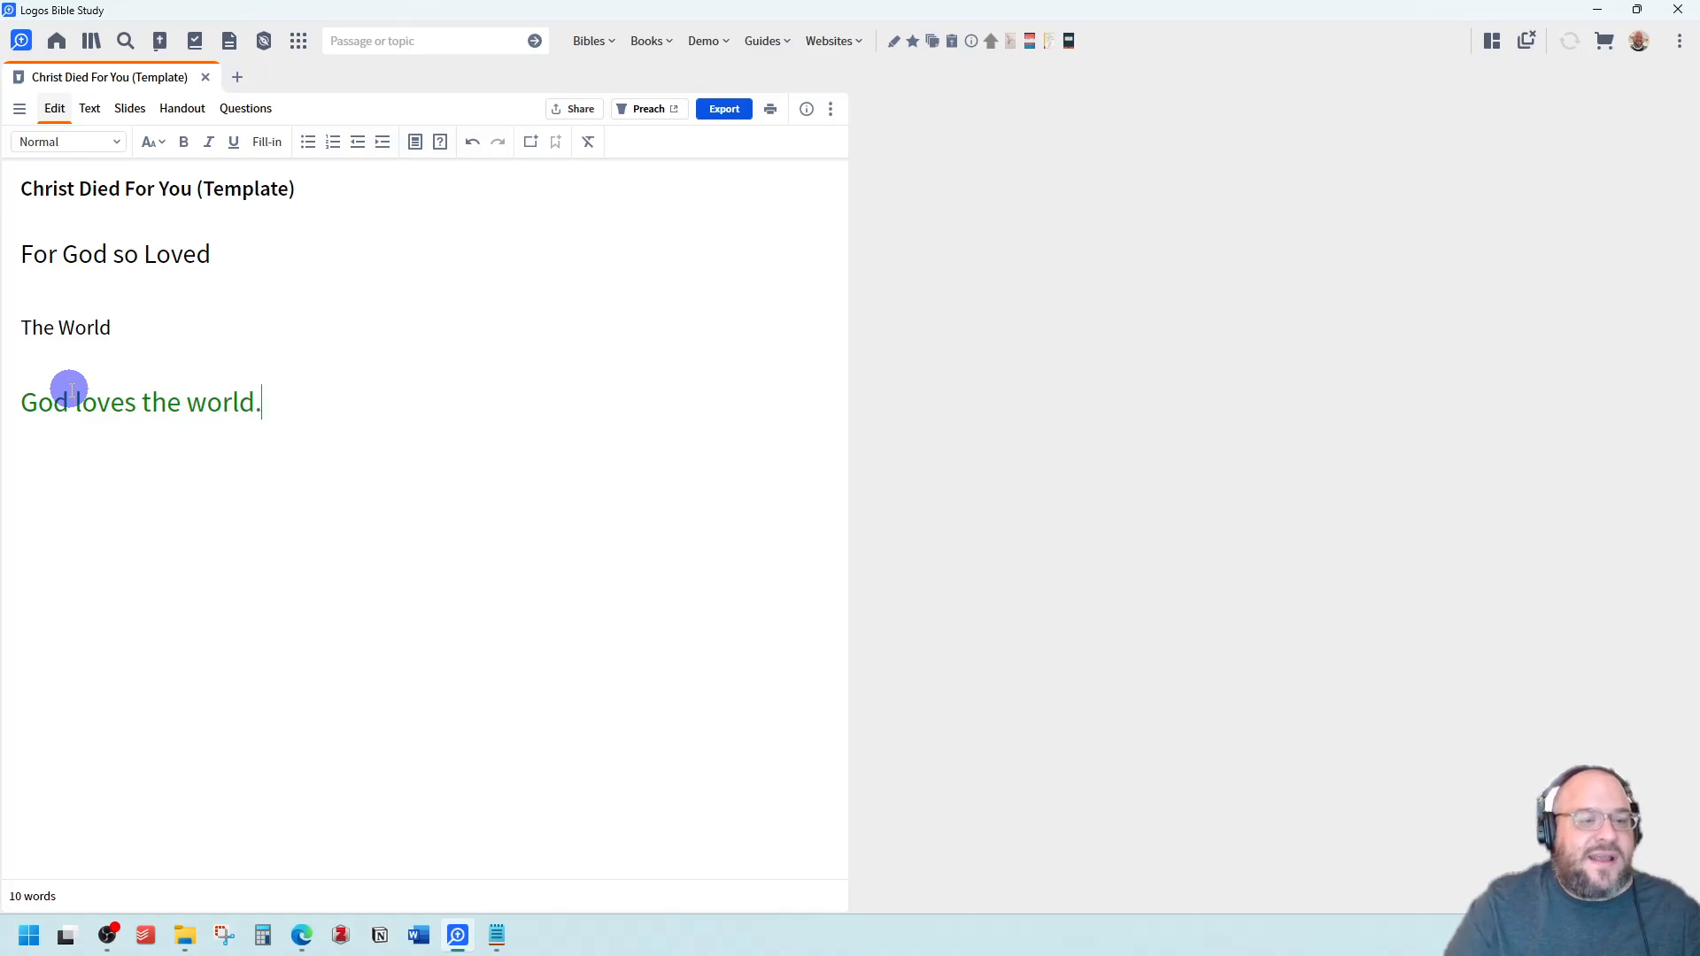
left_click_drag(265, 406, 20, 409)
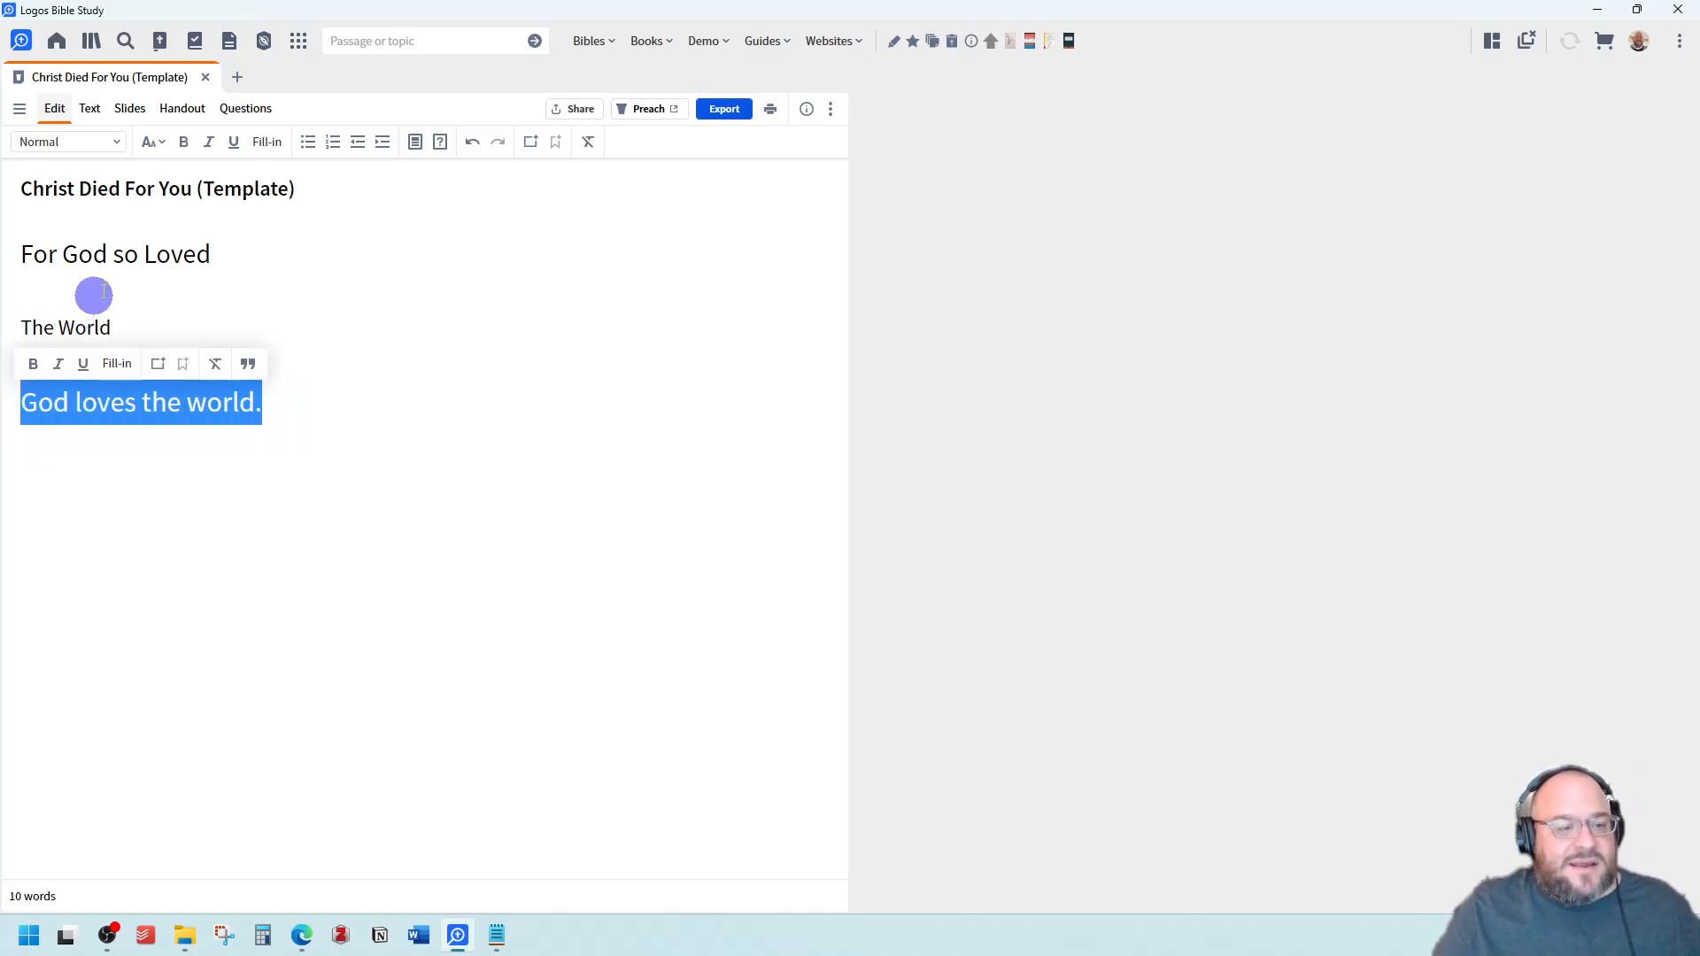
left_click(154, 142)
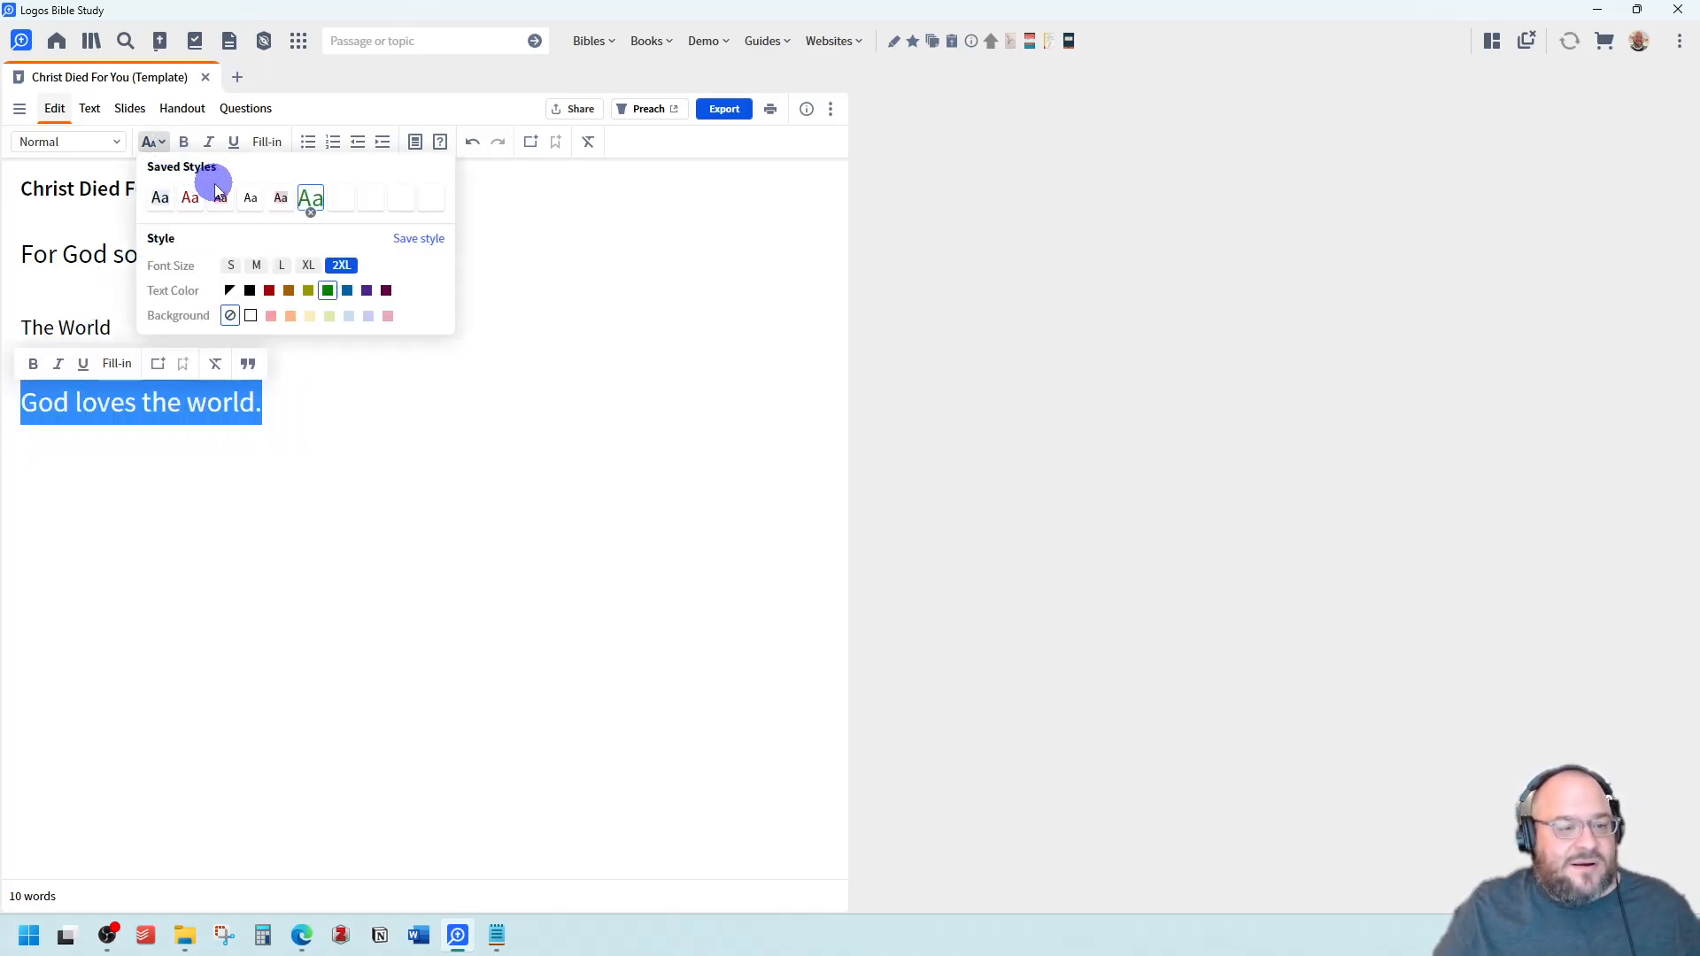
left_click(160, 196)
left_click(215, 469)
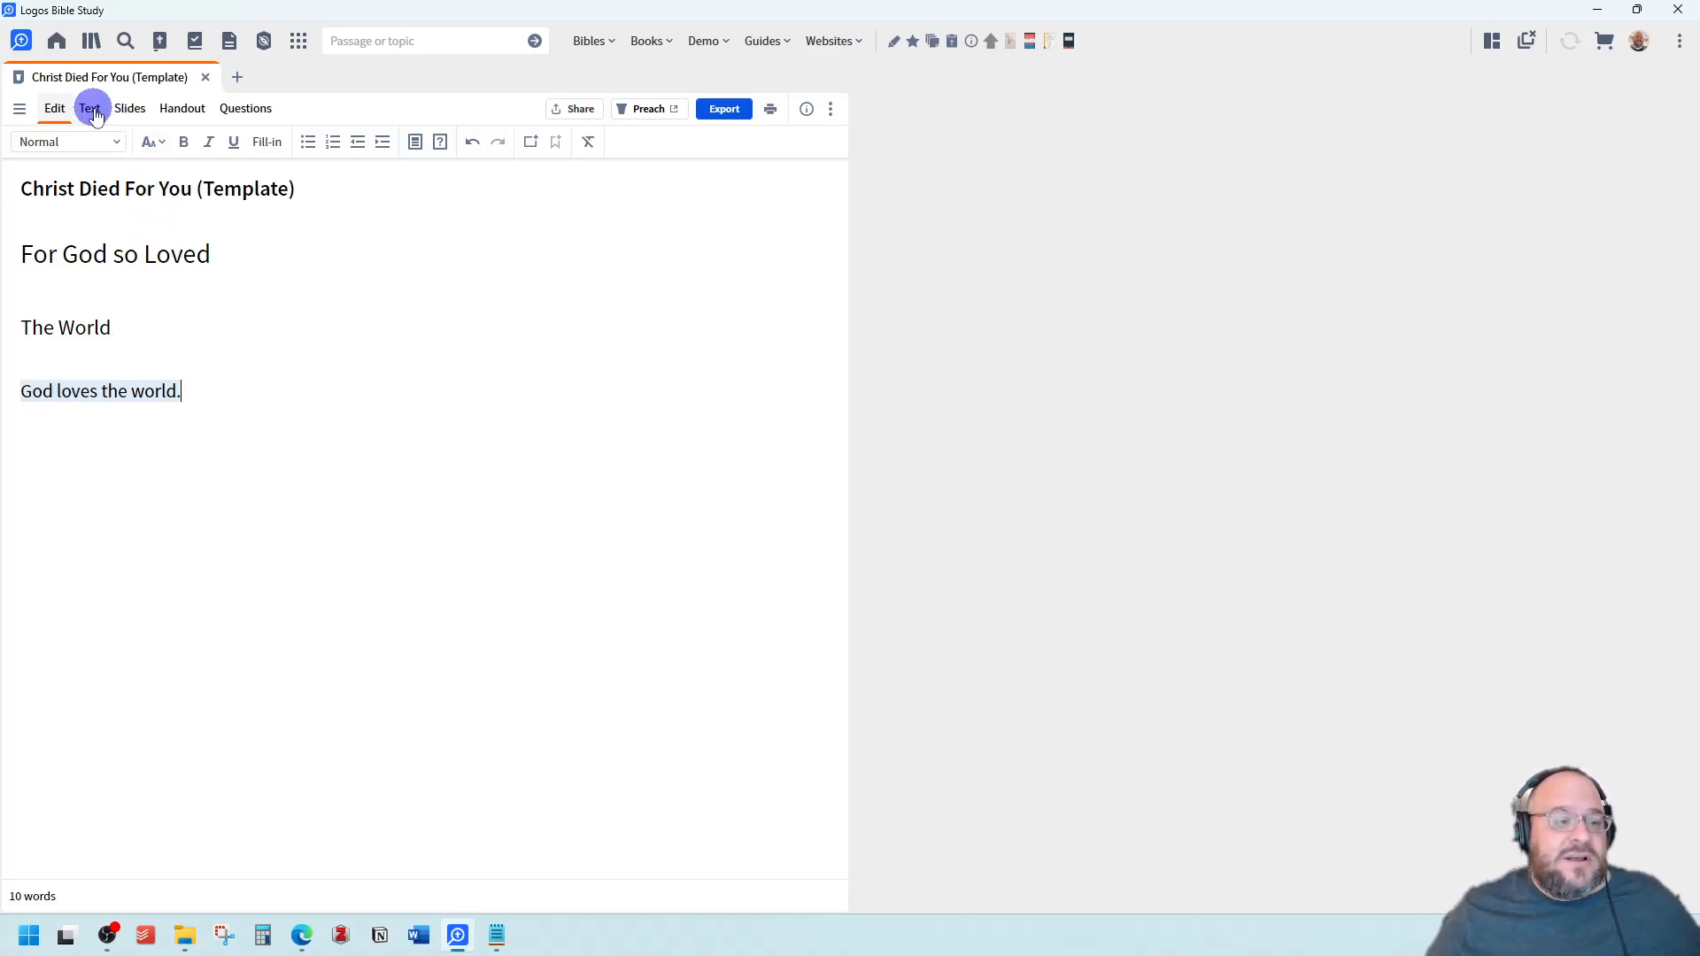
Clear the formatting of the sentence "God loves the world."
left_click_drag(180, 390, 19, 357)
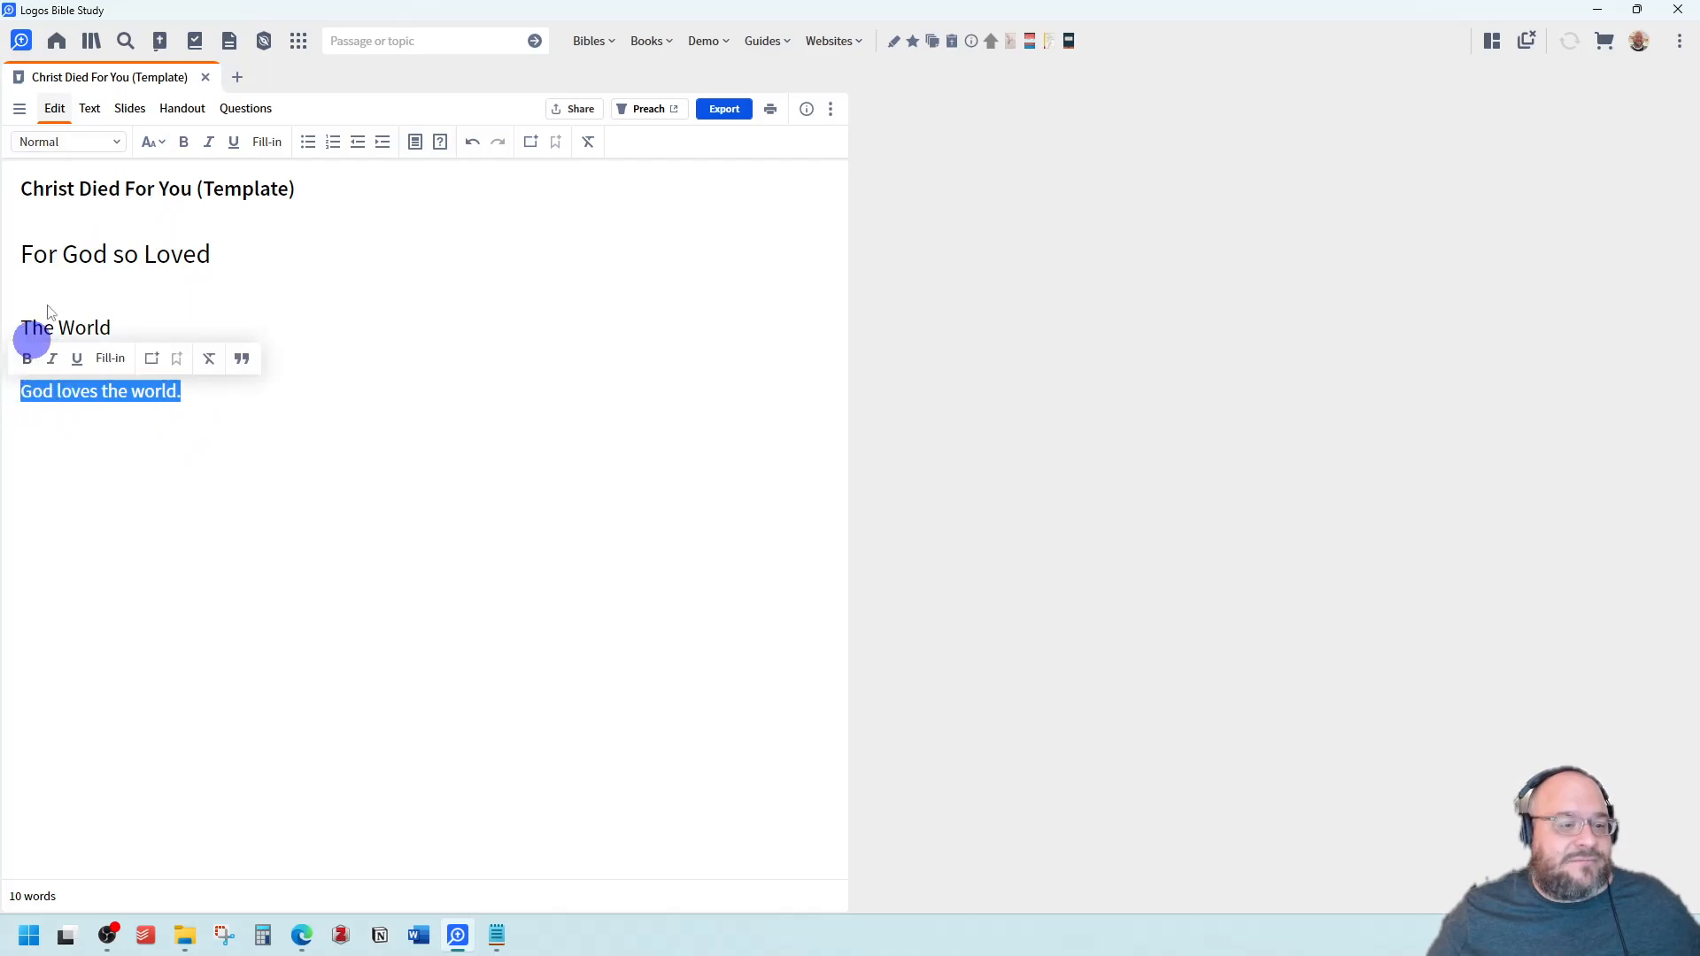
left_click(150, 144)
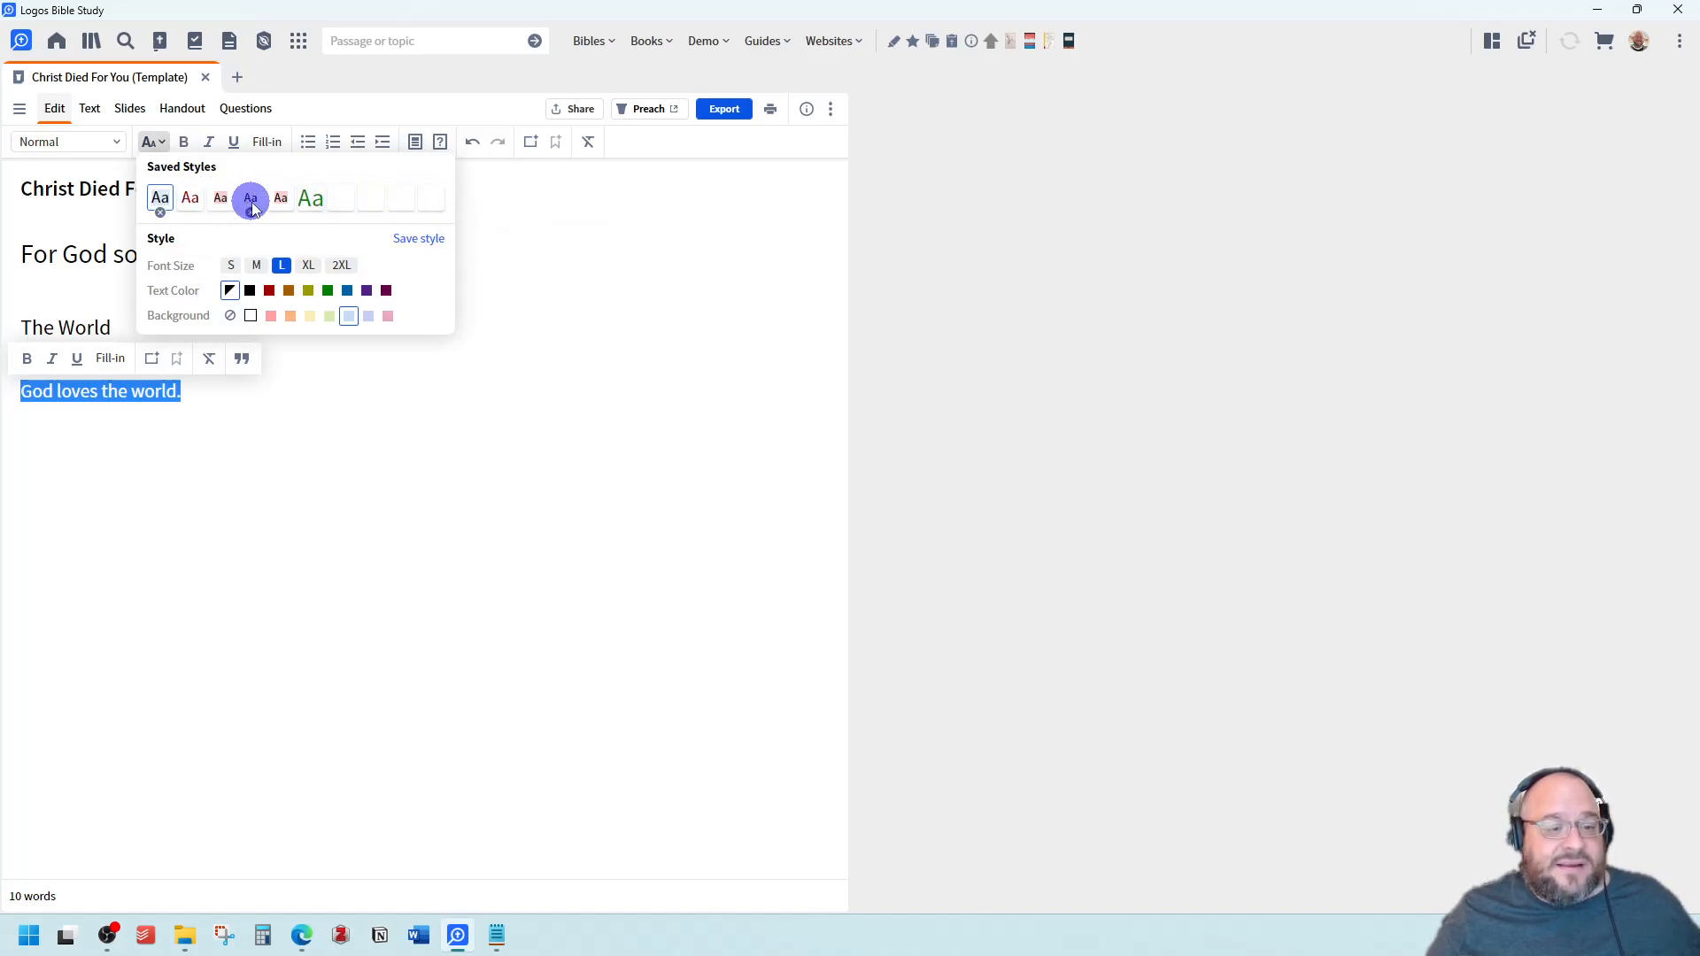
left_click(274, 406)
left_click_drag(213, 387, 2, 381)
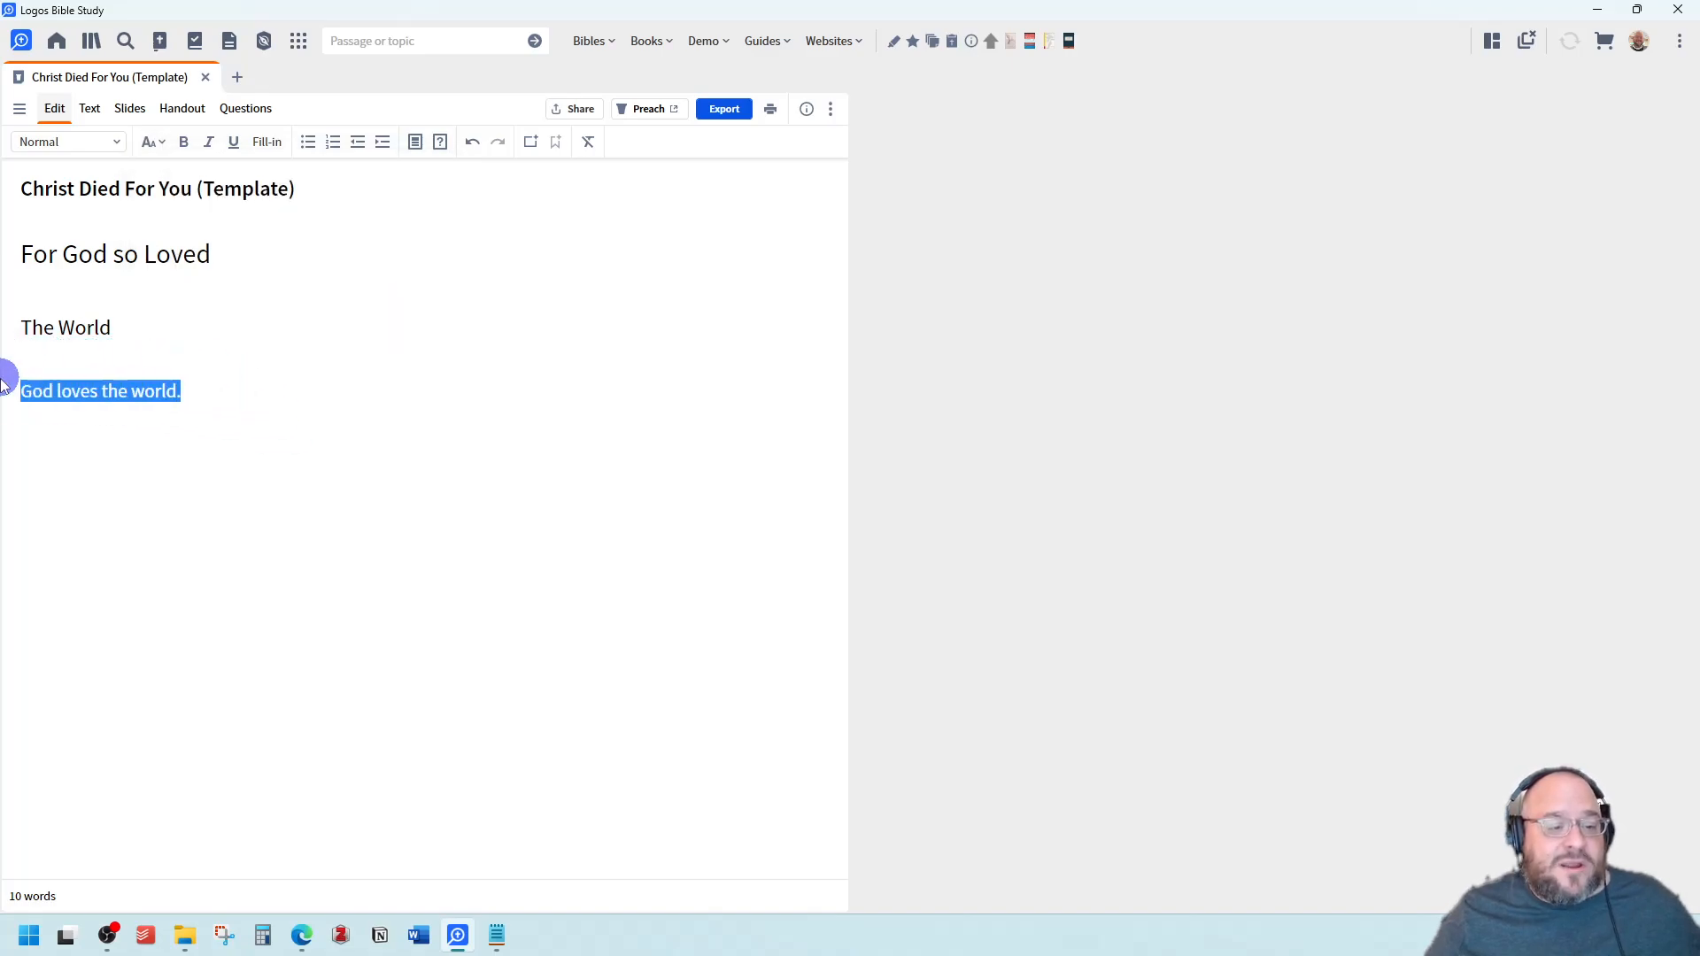
left_click(590, 142)
left_click(142, 365)
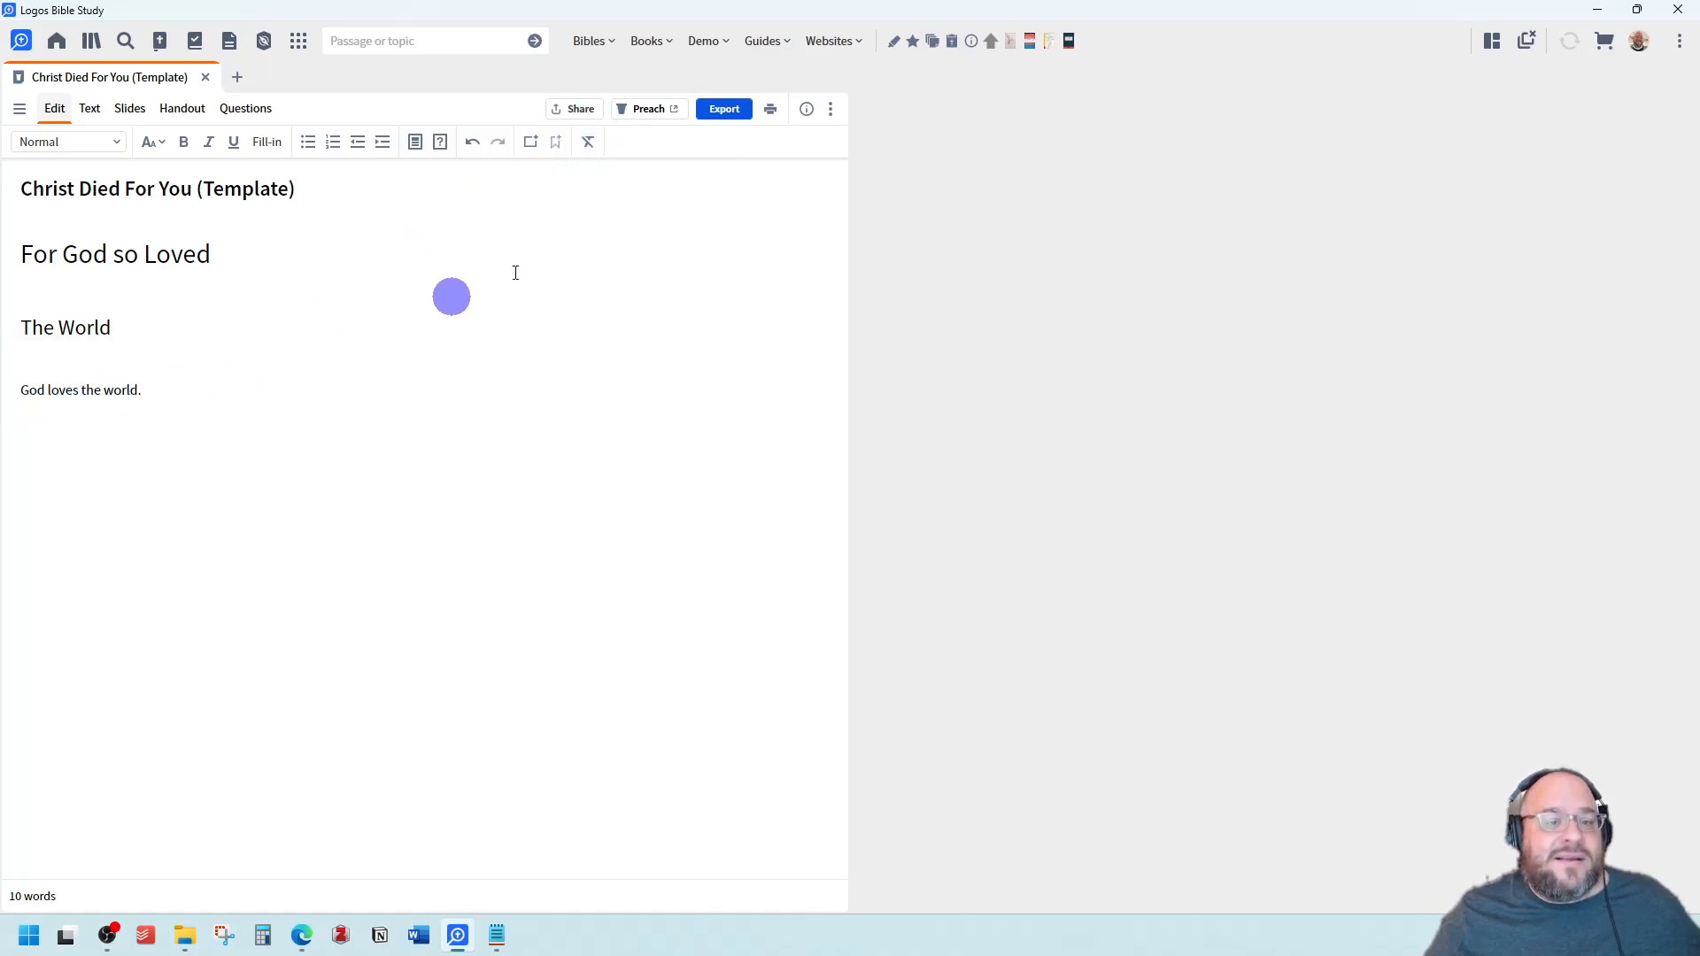
Apply the third saved text style to the sentence "God loves the world."
left_click(152, 142)
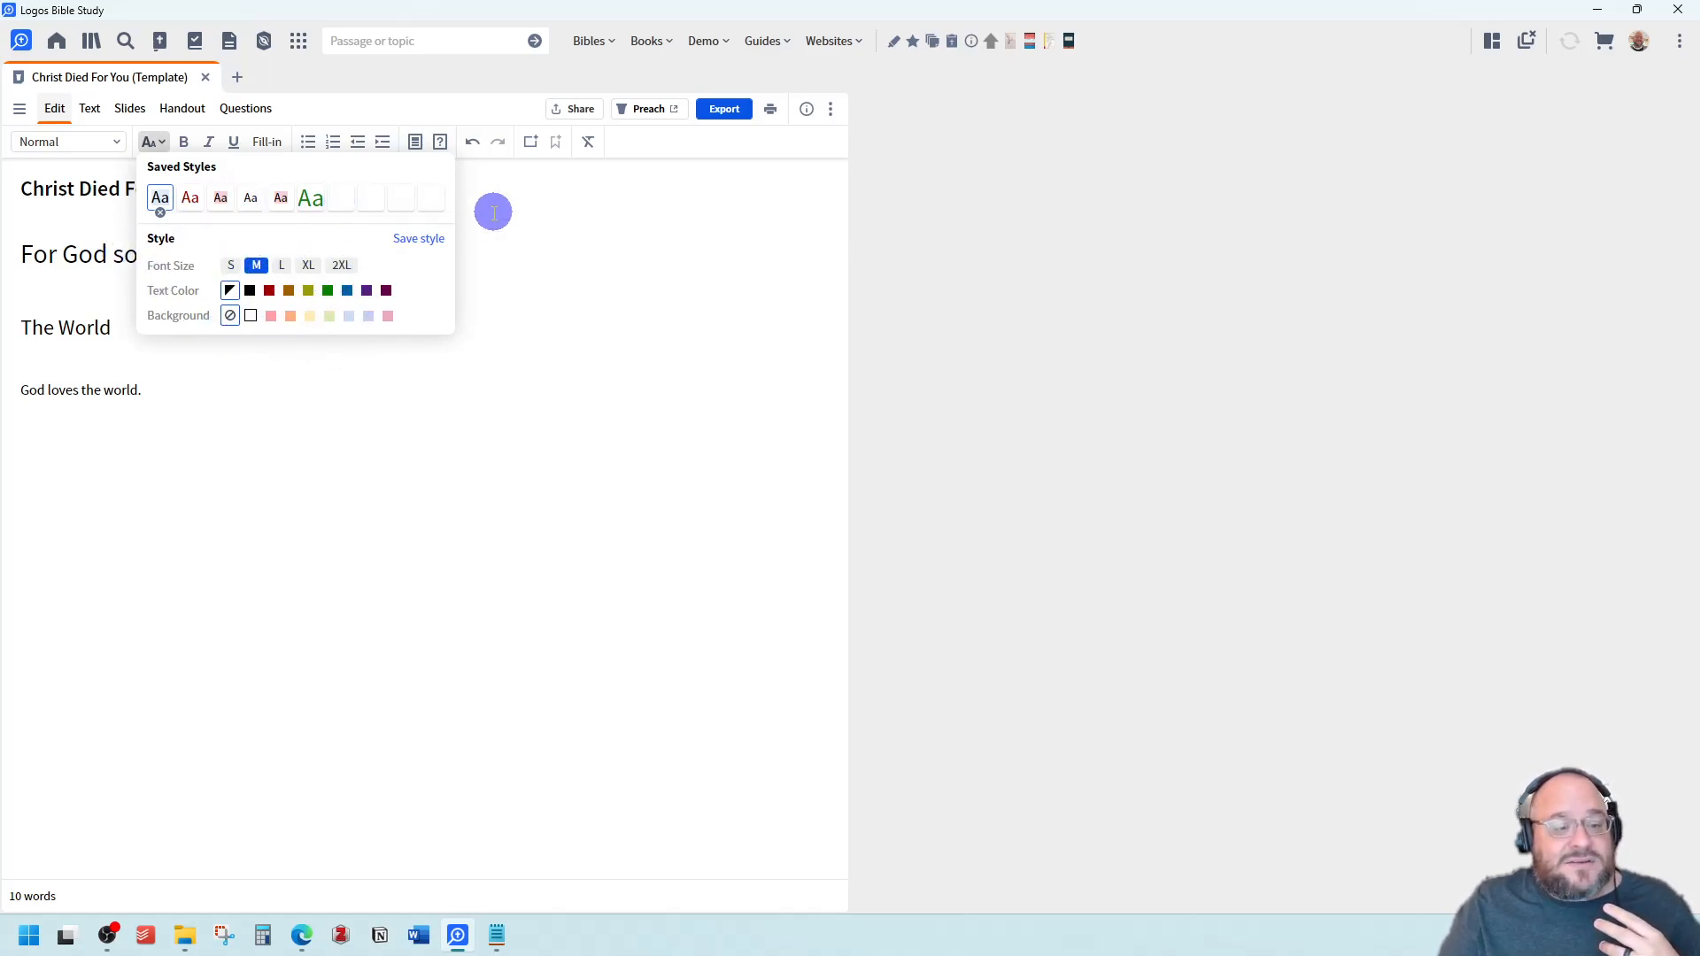
left_click(371, 196)
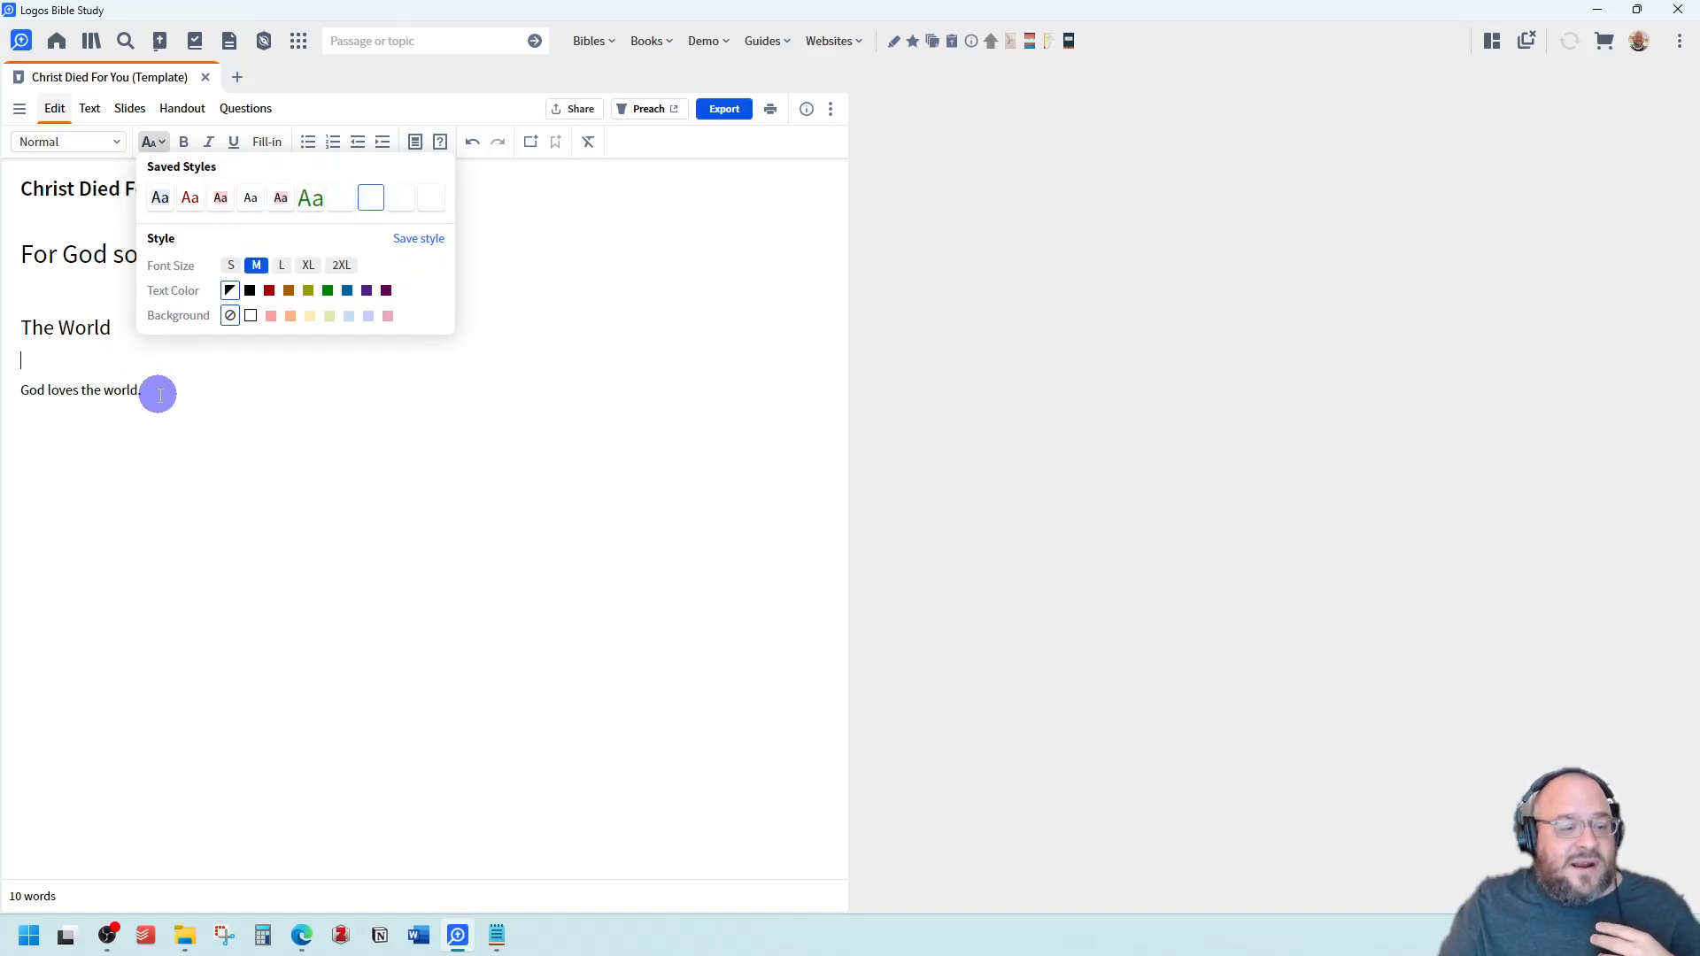
left_click_drag(156, 396, 18, 394)
left_click(151, 142)
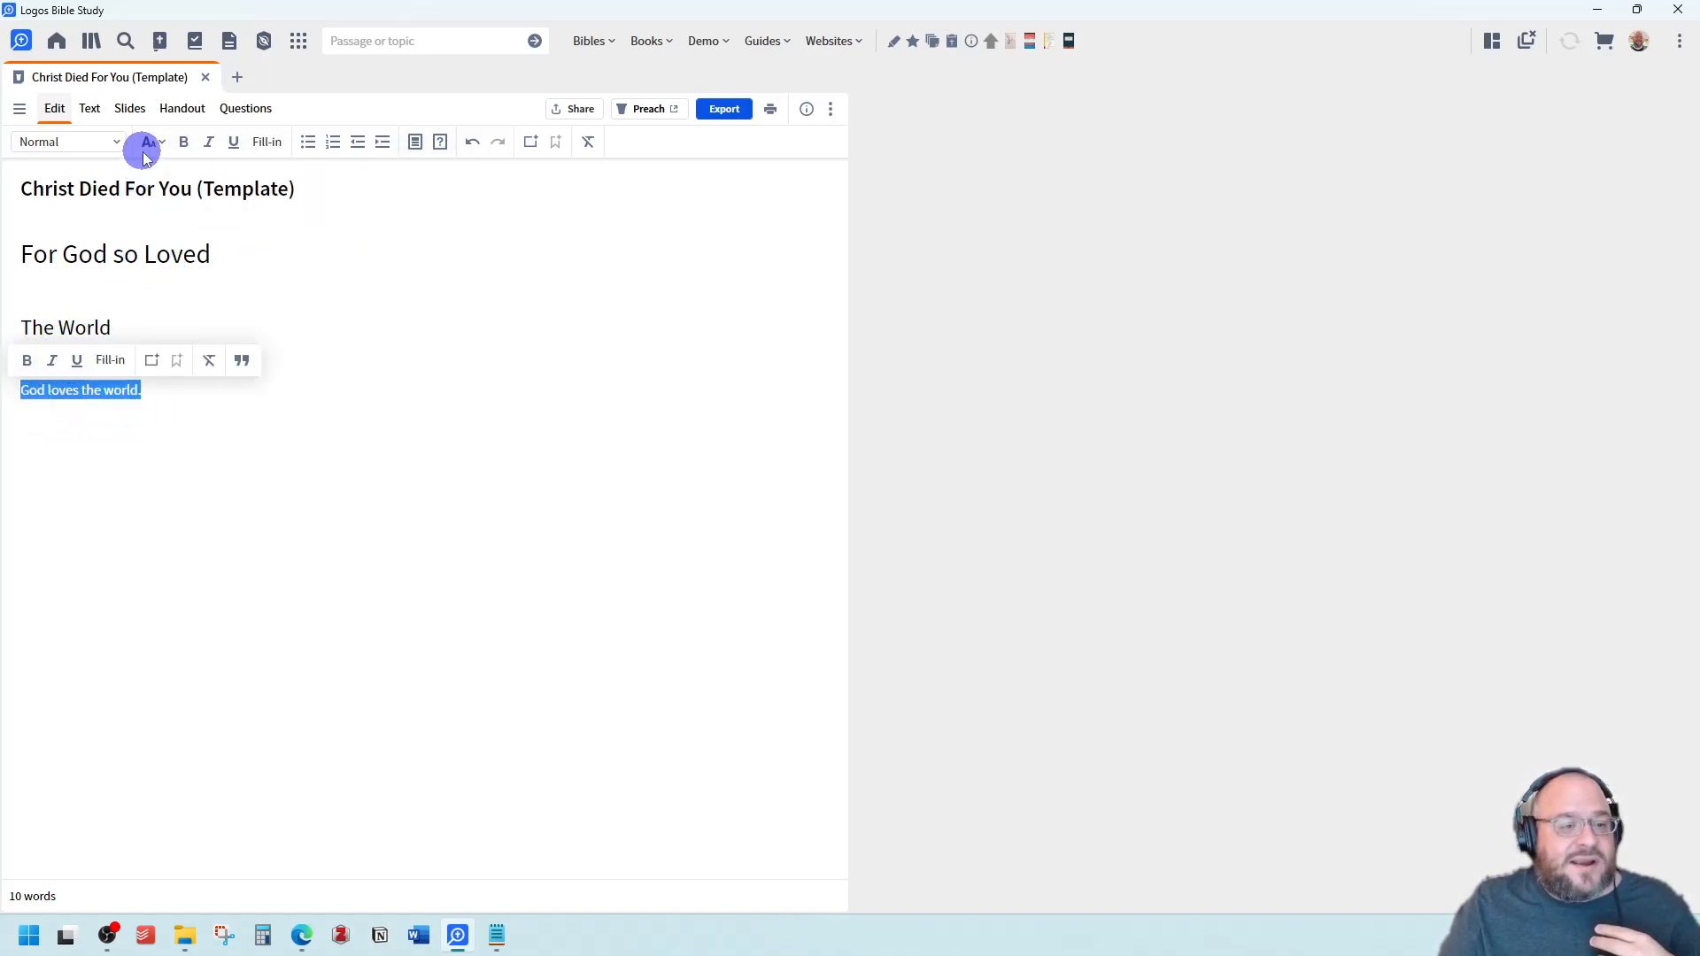
left_click(220, 198)
left_click(234, 416)
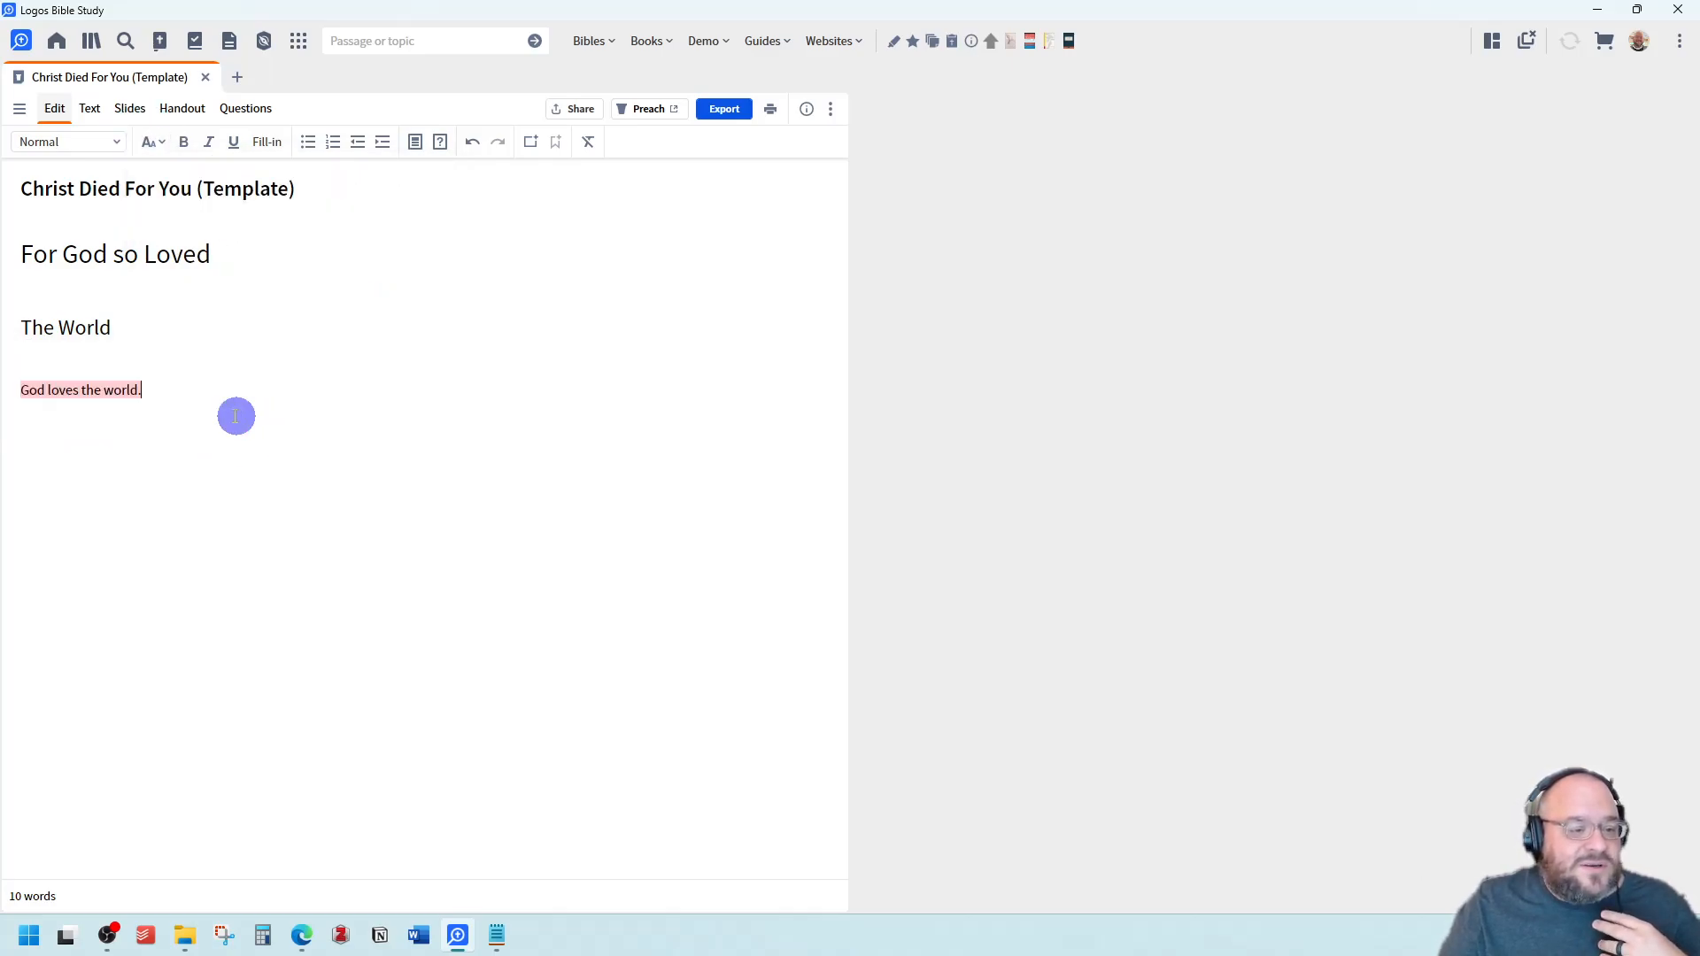
Clear the saved style's formatting from the sentence "God loves the world."
left_click_drag(147, 390, 19, 390)
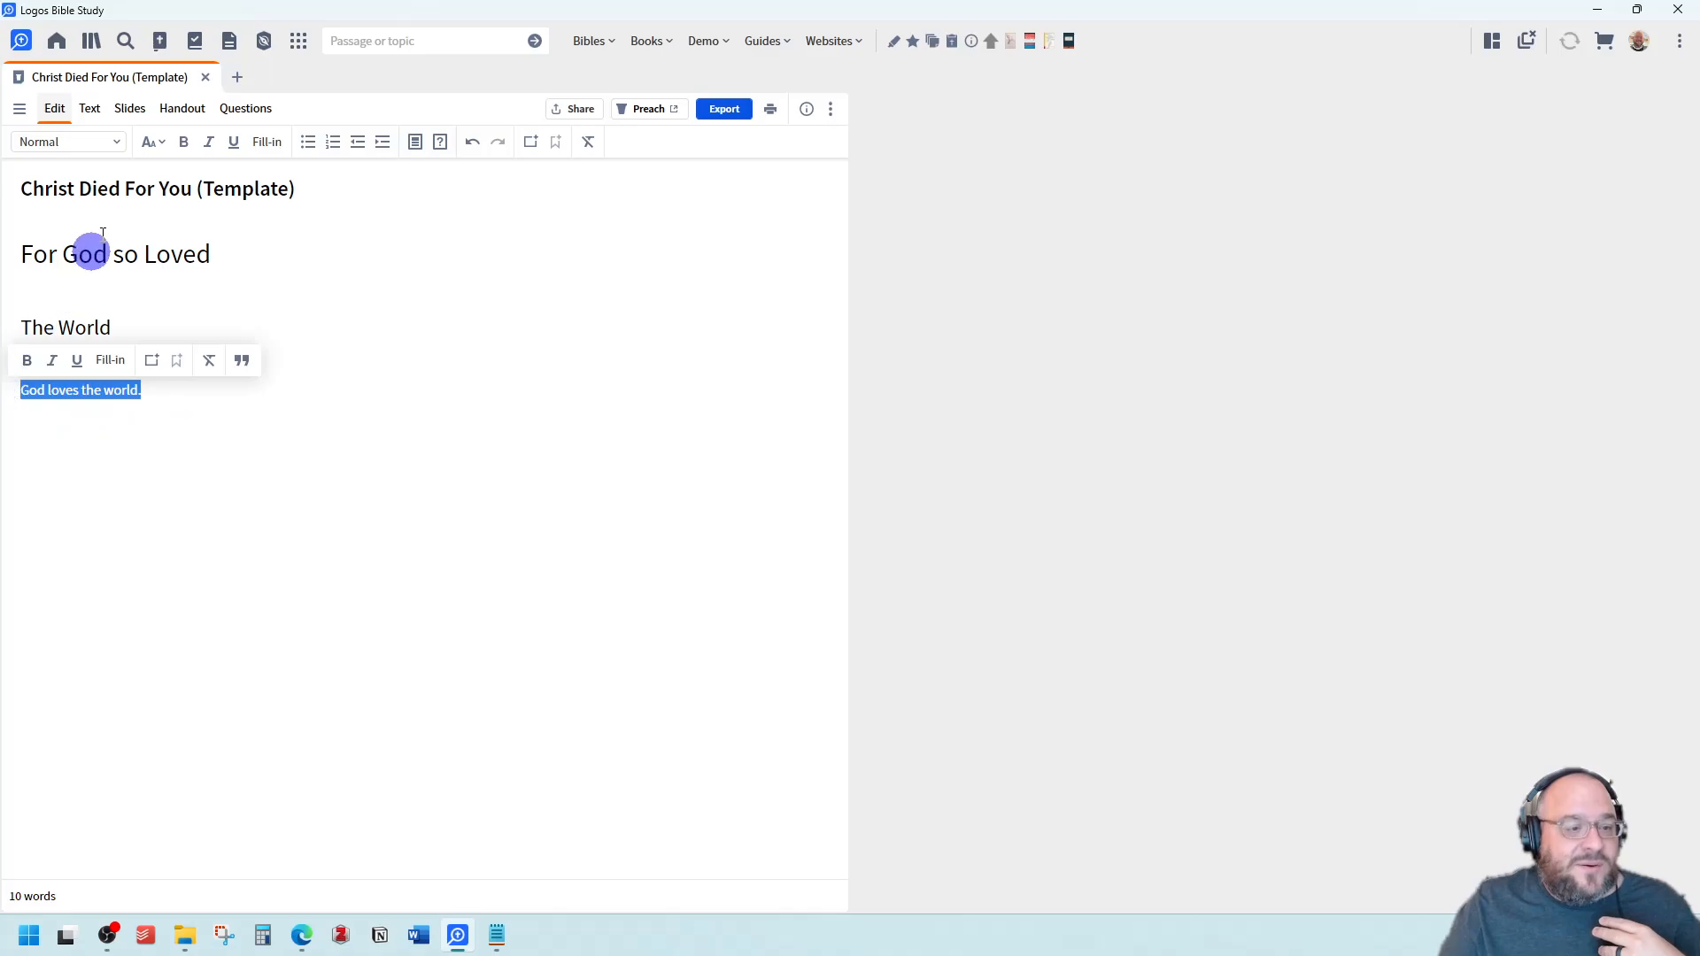
left_click(151, 141)
left_click(633, 217)
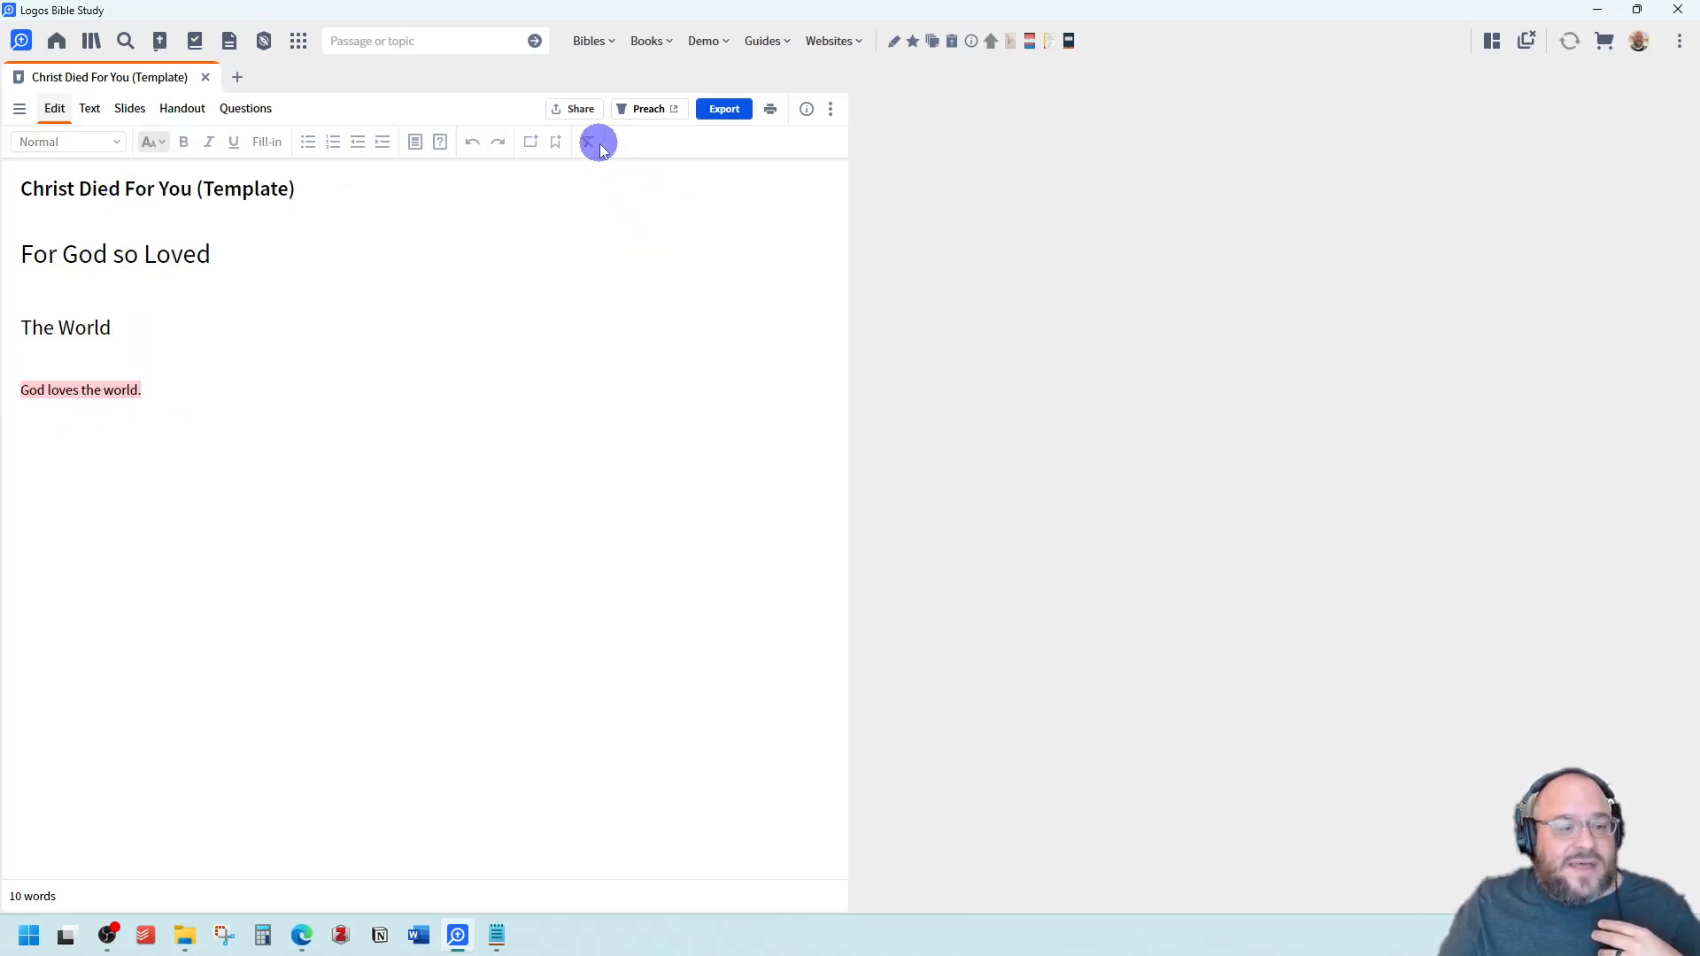
left_click_drag(141, 392, 2, 401)
left_click(588, 142)
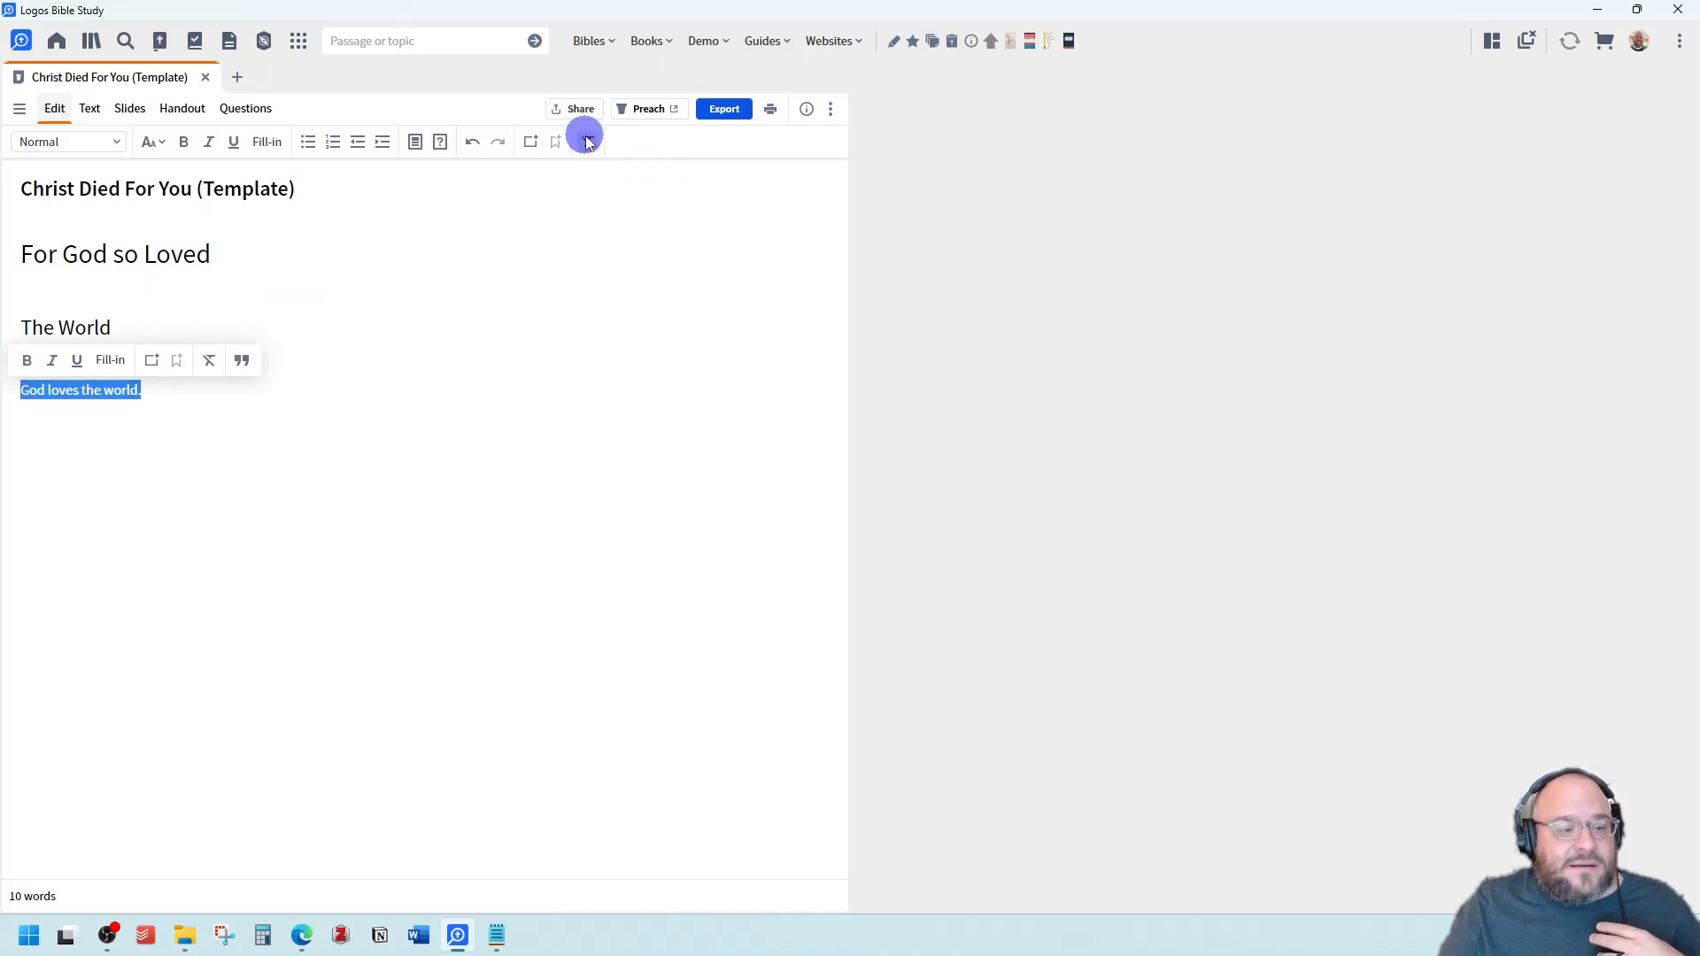
left_click(279, 310)
left_click(150, 390)
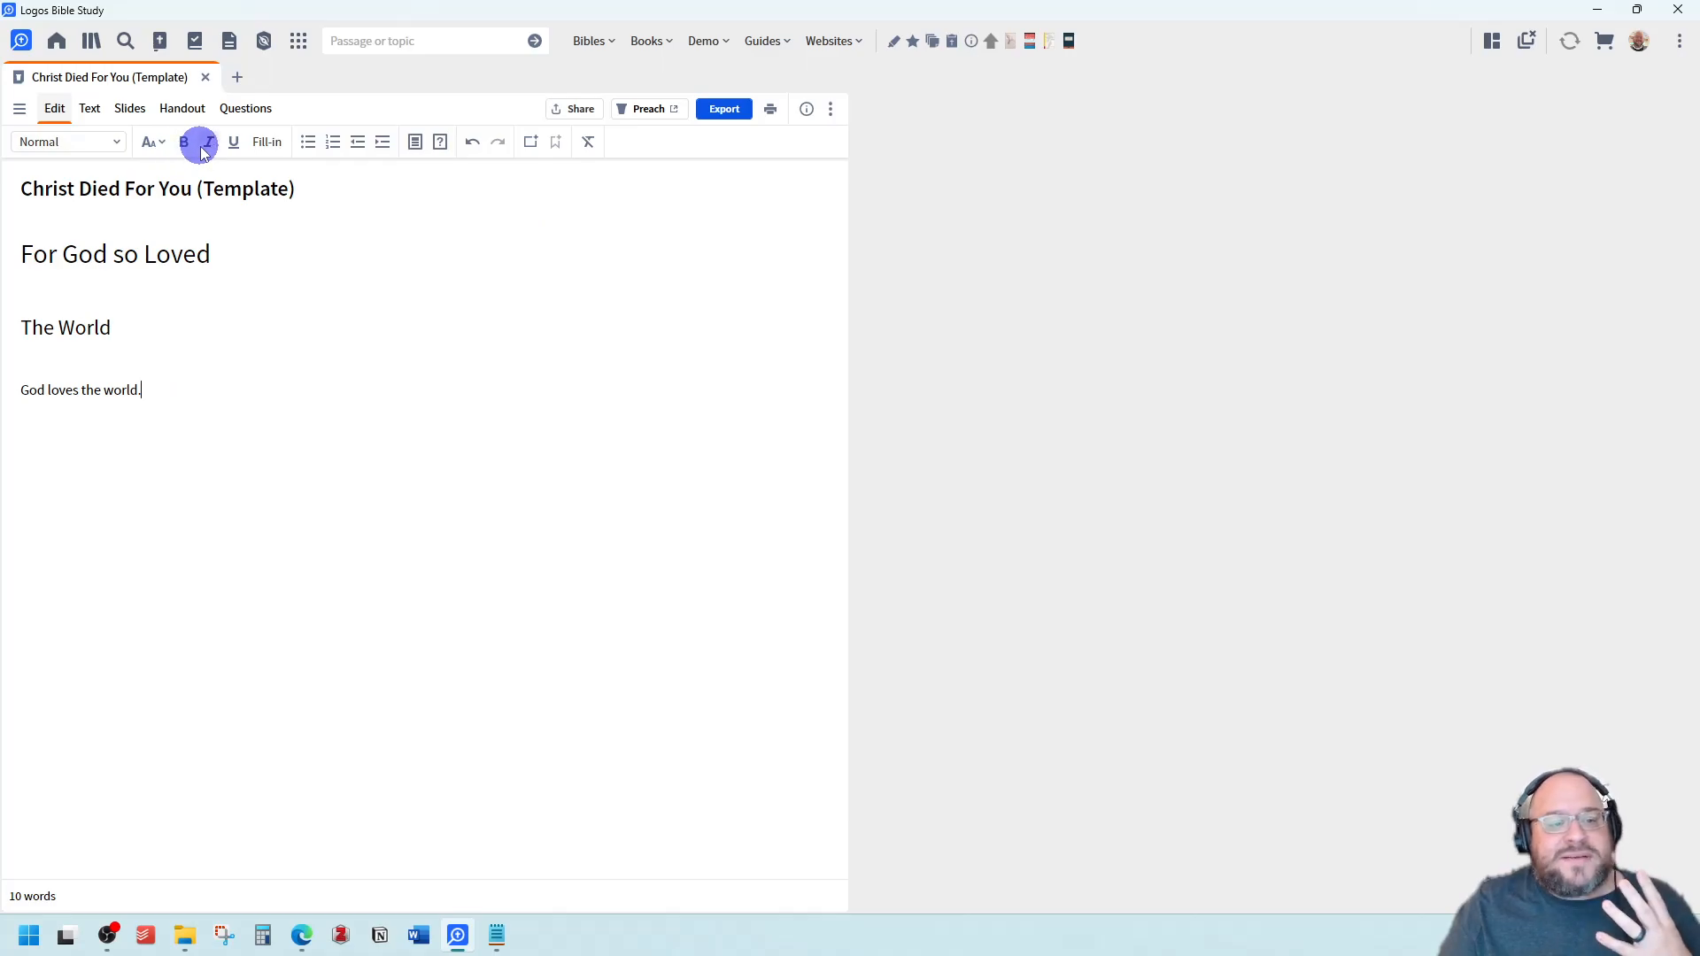
Make the word "loves" in "God loves the world." a fill-in blank and check the sermon's handout view
left_click_drag(79, 389, 50, 391)
left_click(263, 147)
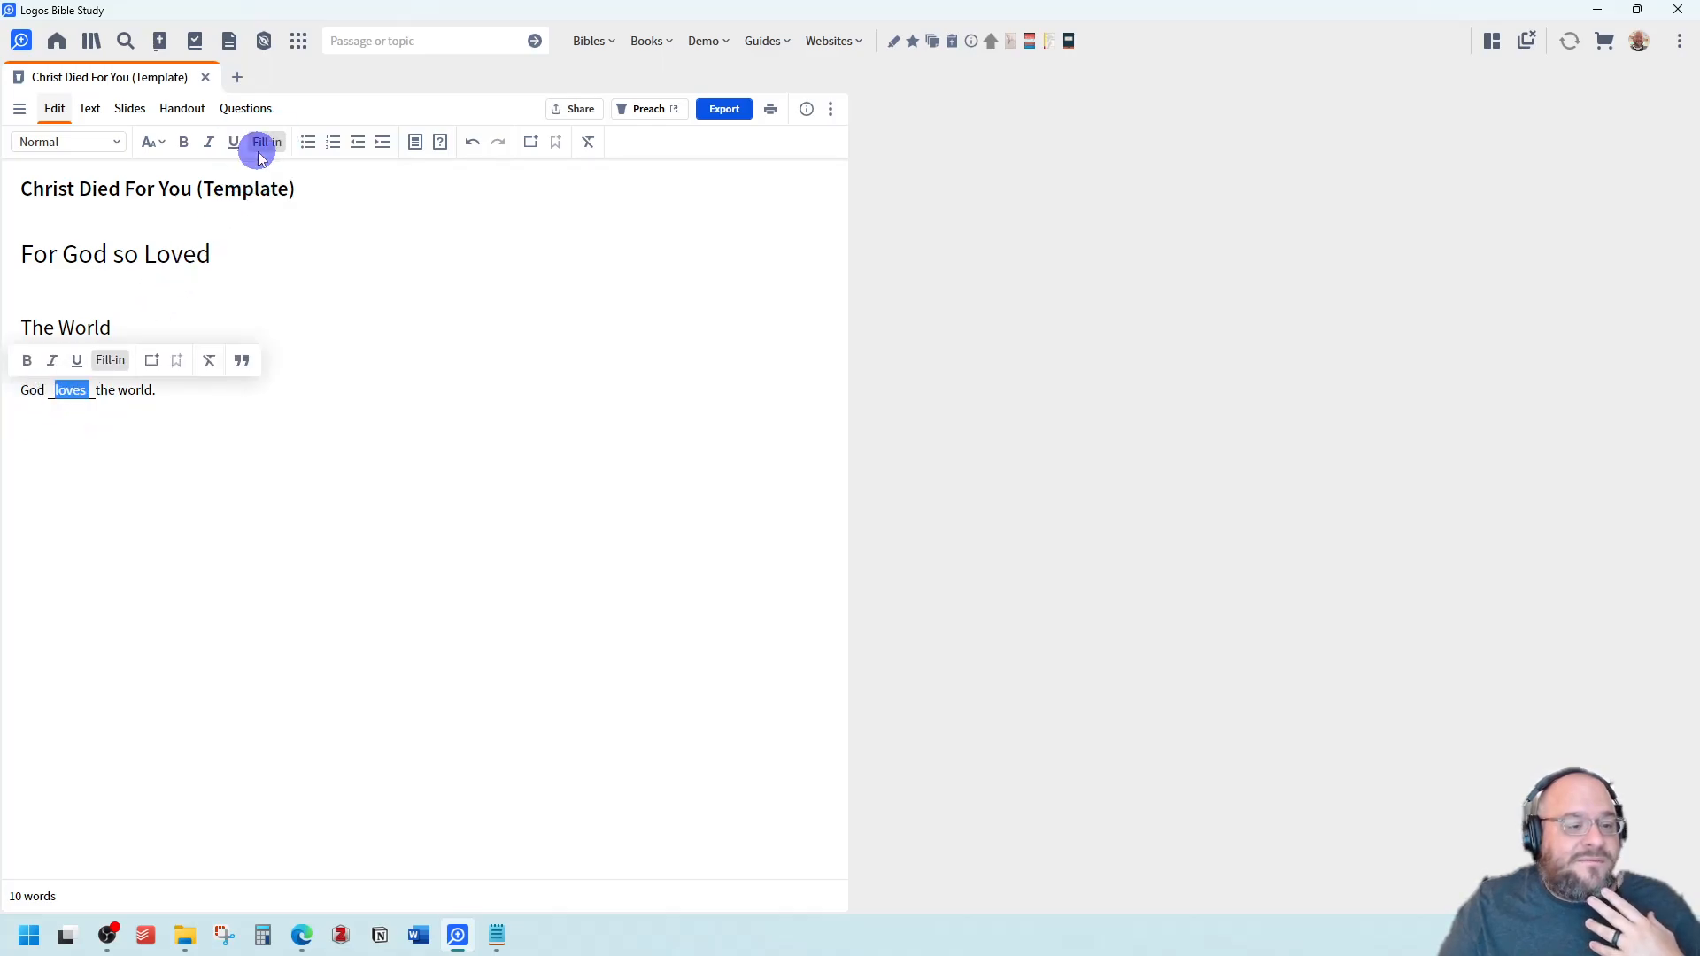
left_click(213, 230)
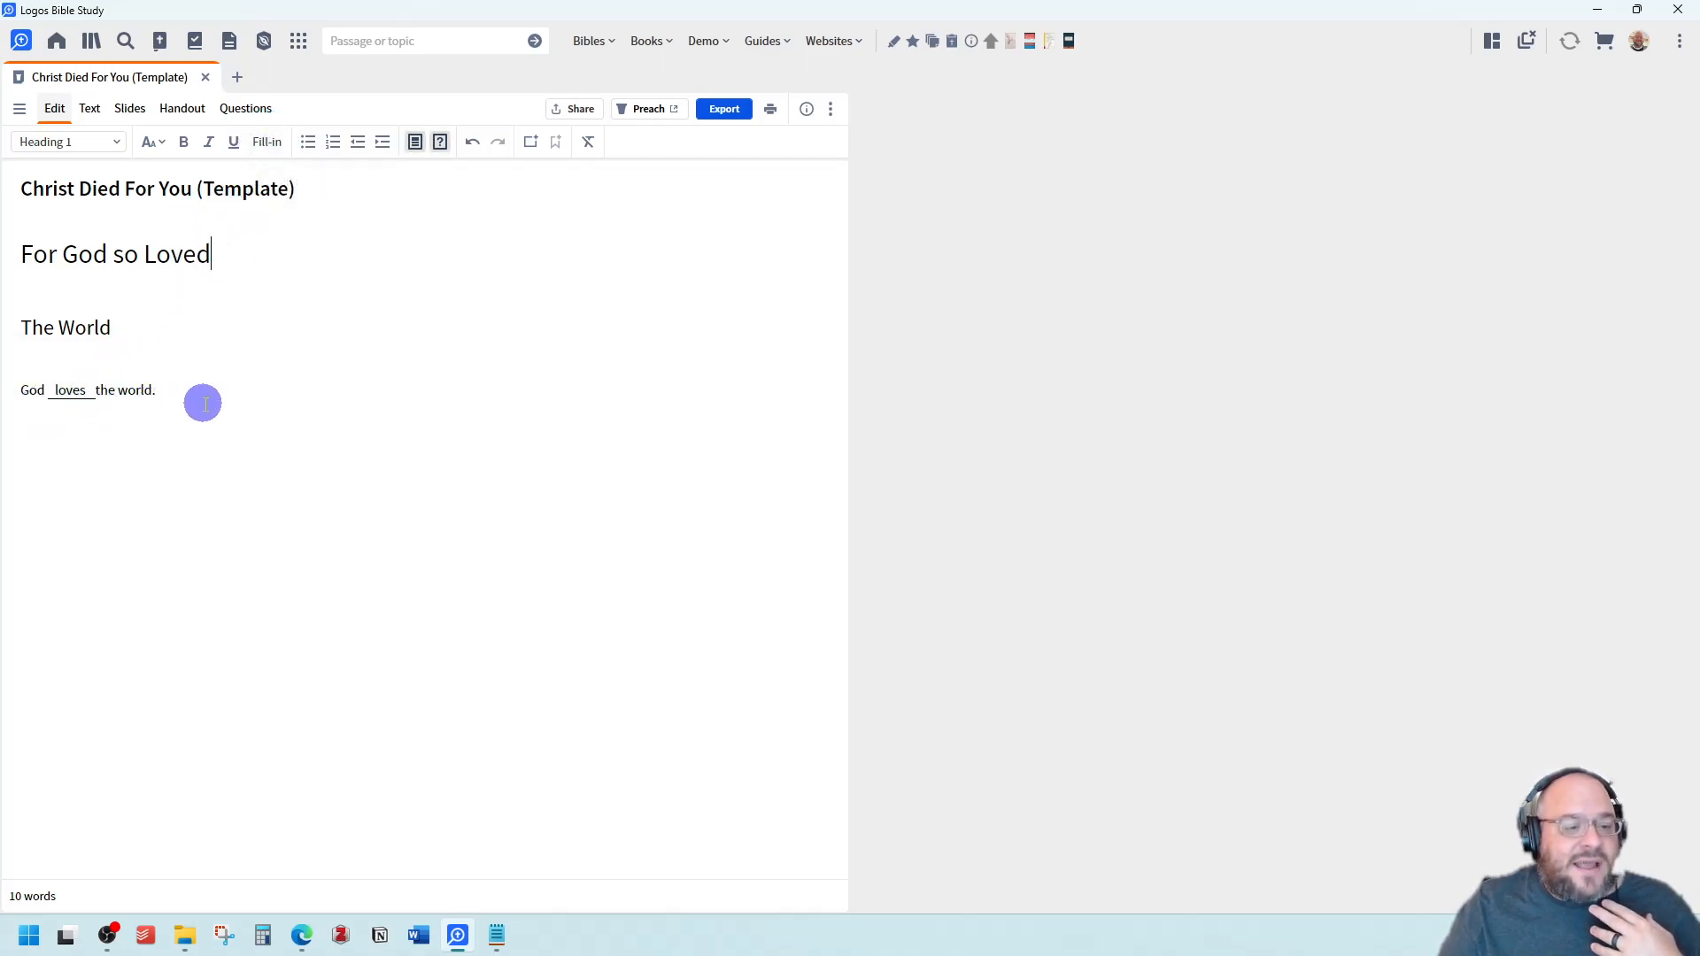
left_click(184, 110)
left_click(49, 111)
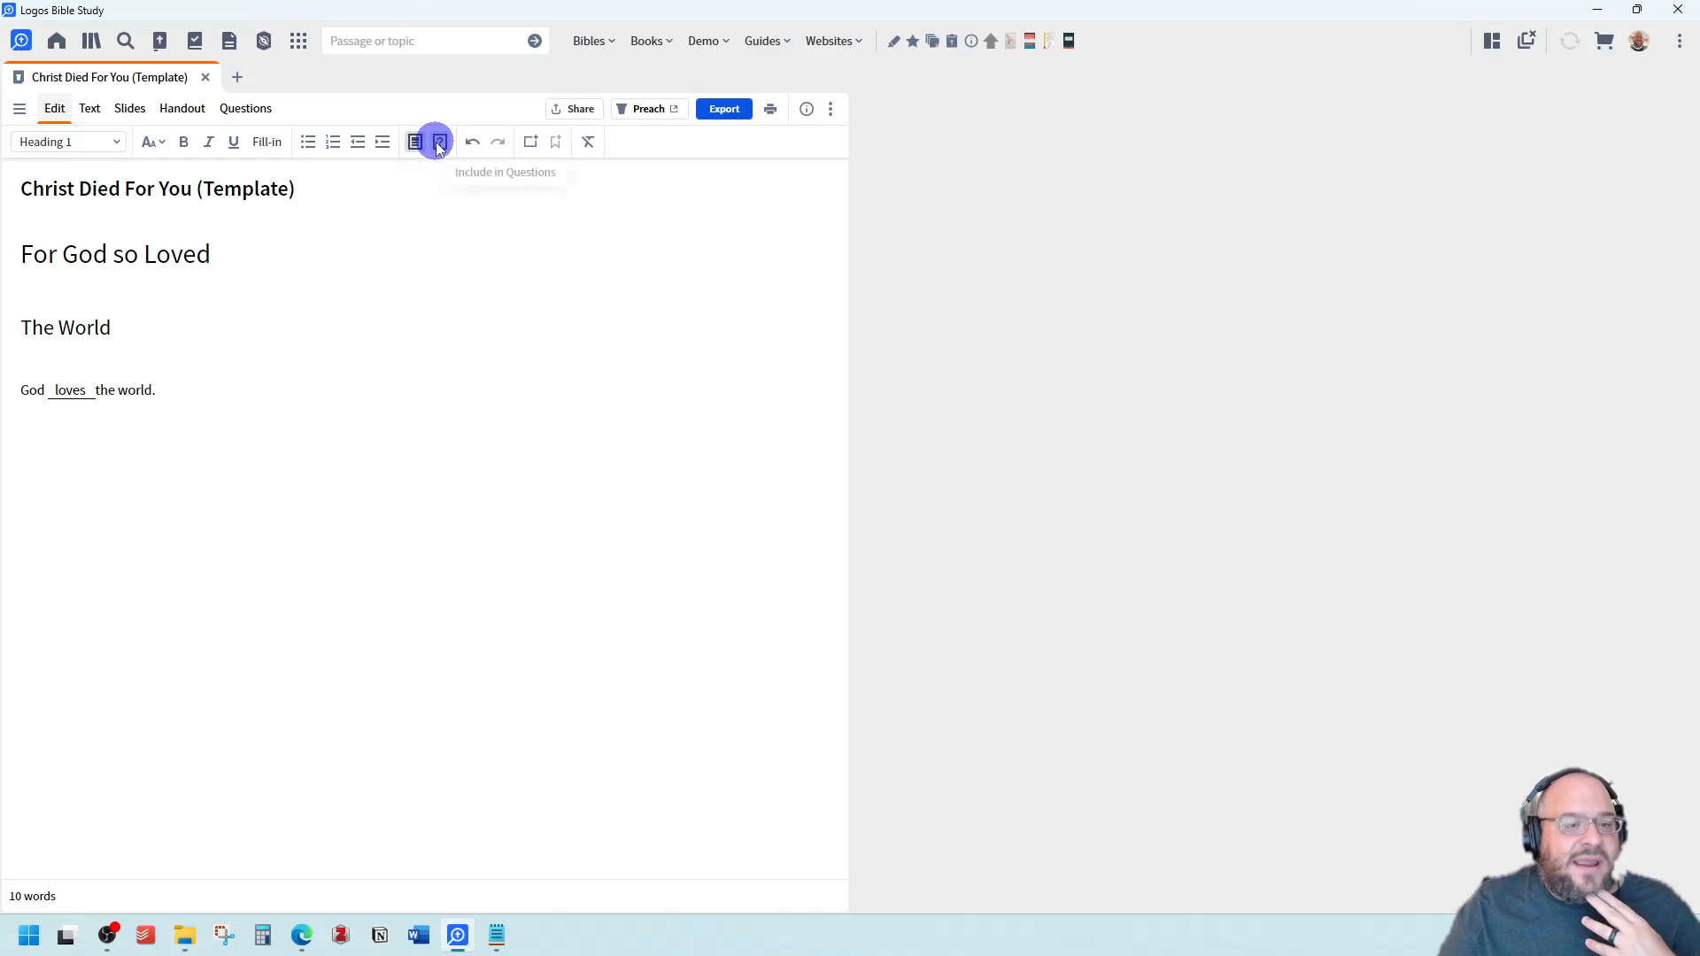
Include the sentence "God loves the world." in both the handout and the questions
left_click_drag(175, 391, 12, 392)
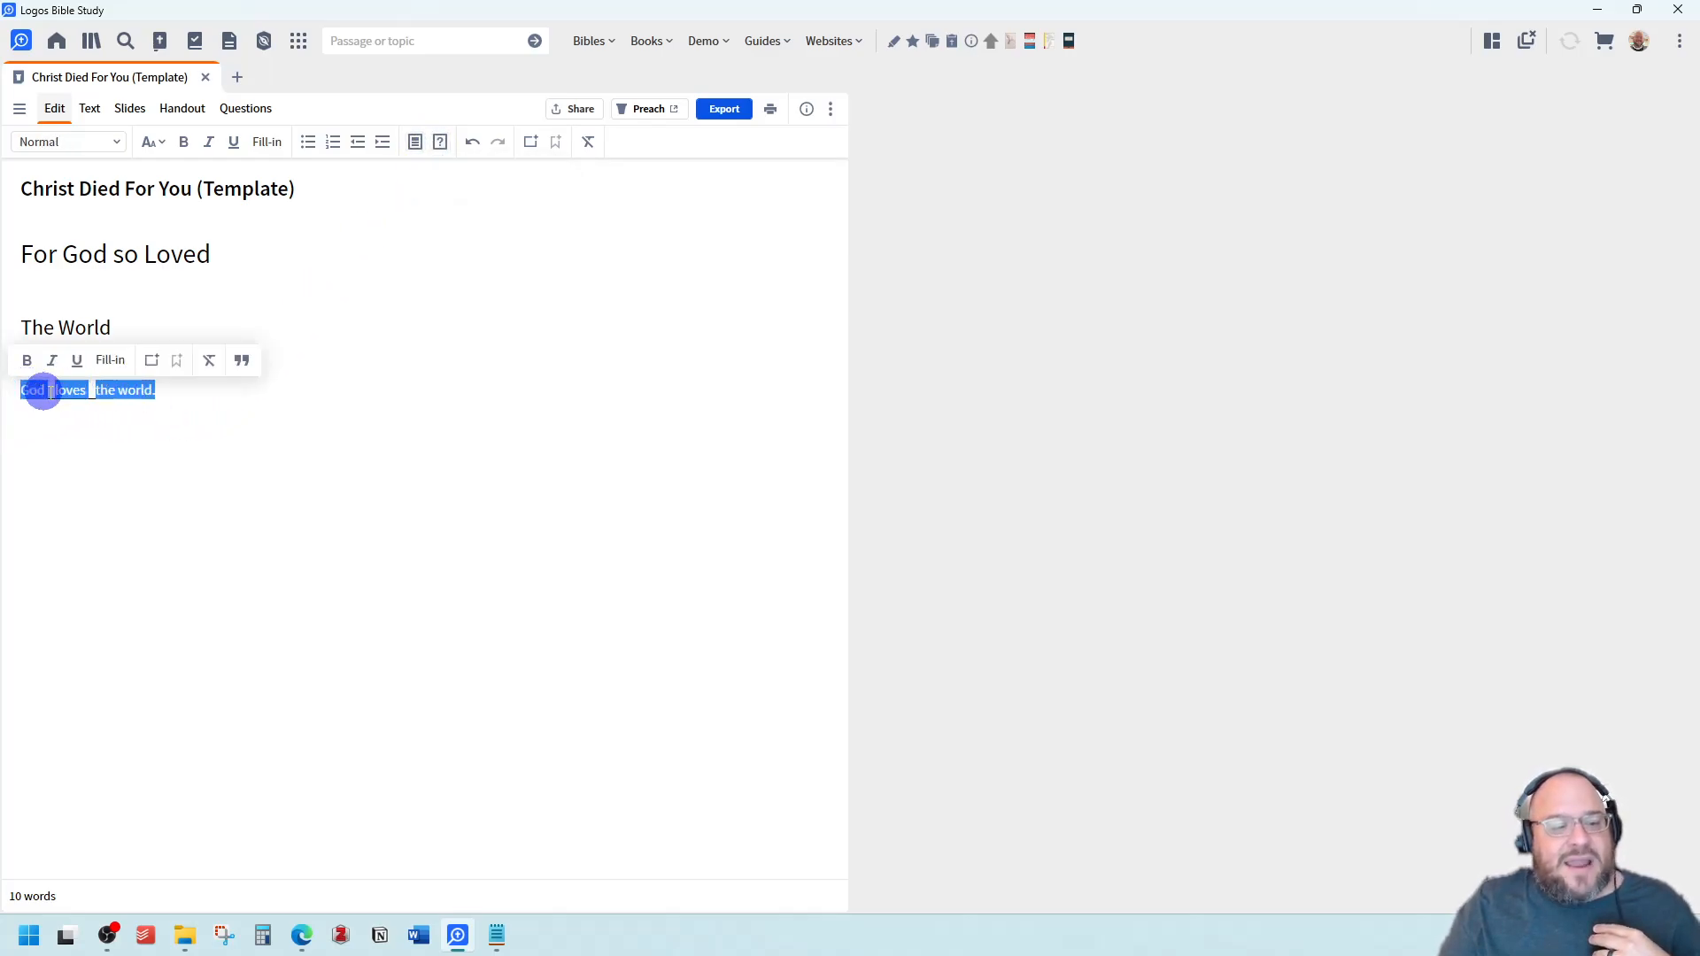
left_click(414, 143)
left_click(440, 142)
Examine the sentence in the text, handout and questions views, showing the fill-in answer in the handout
left_click(89, 108)
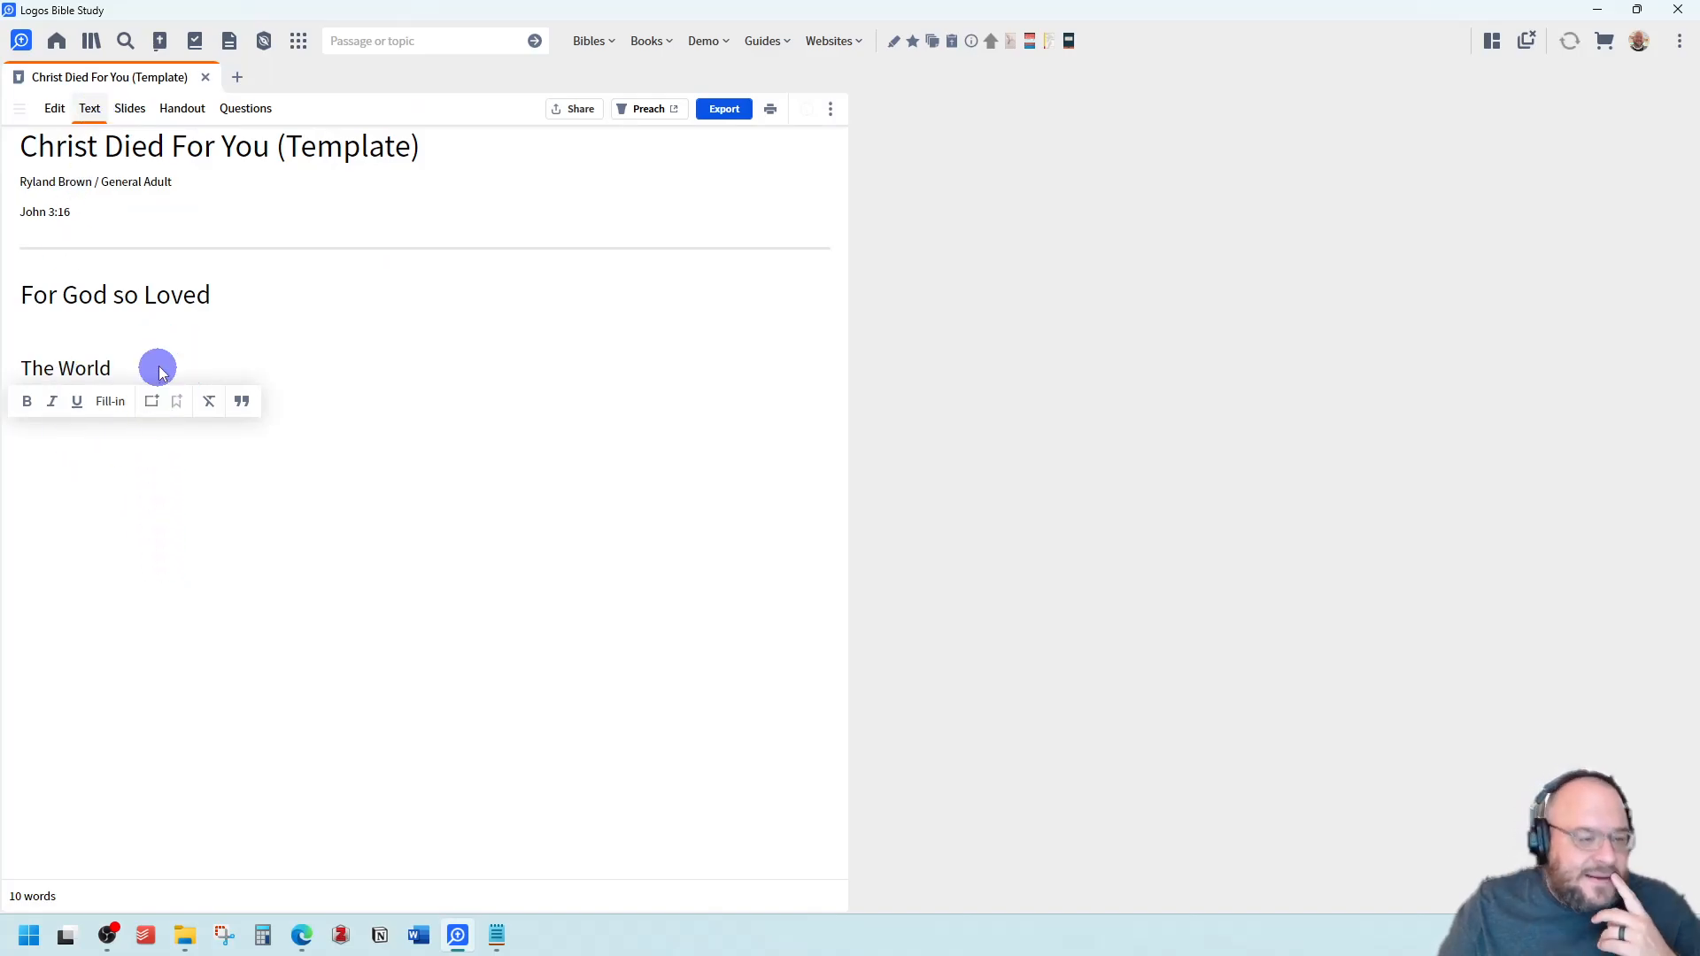
left_click(55, 108)
left_click(90, 108)
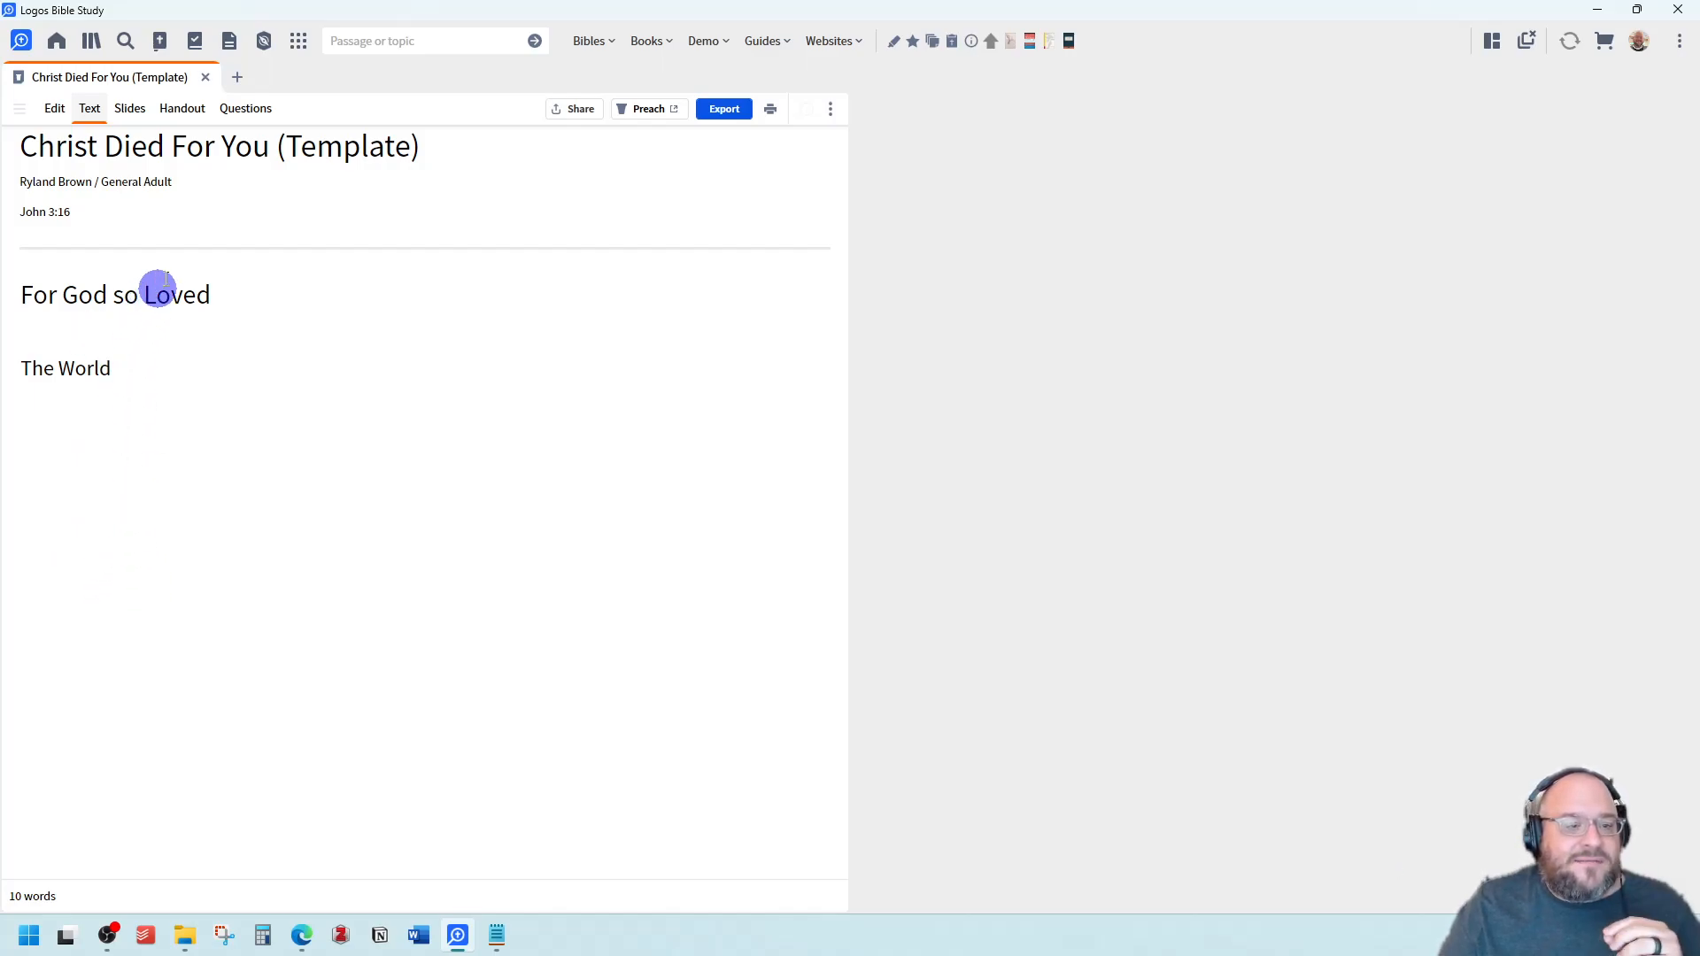
left_click(183, 108)
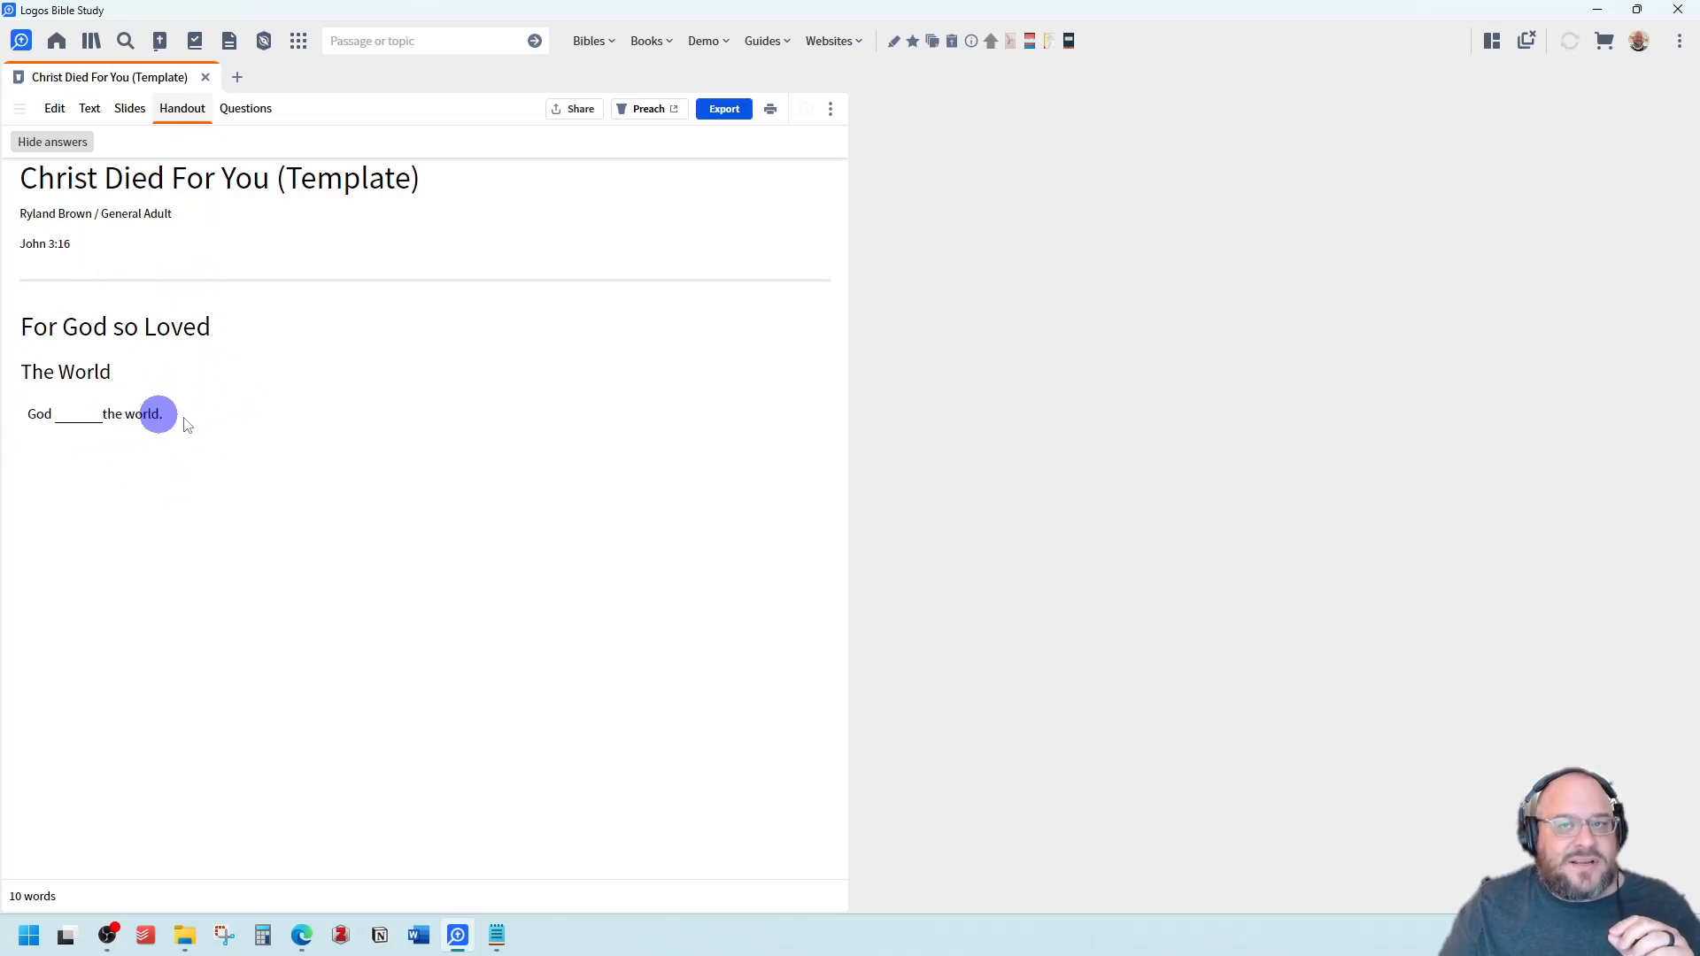
left_click(58, 143)
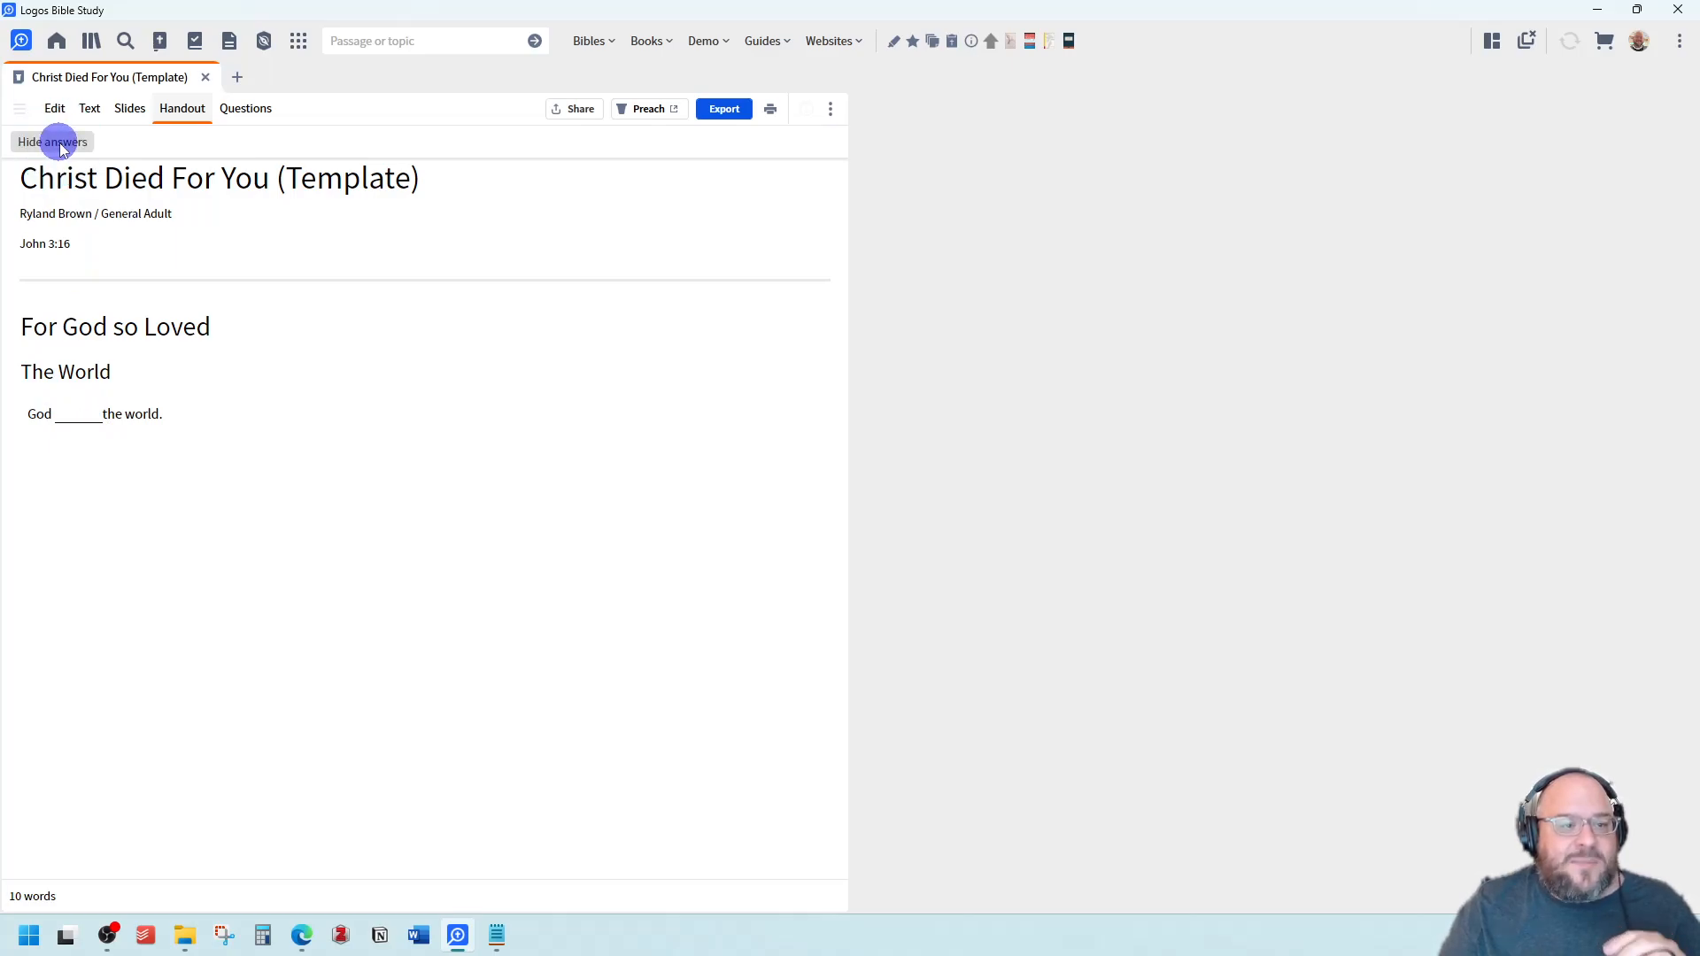
left_click(60, 147)
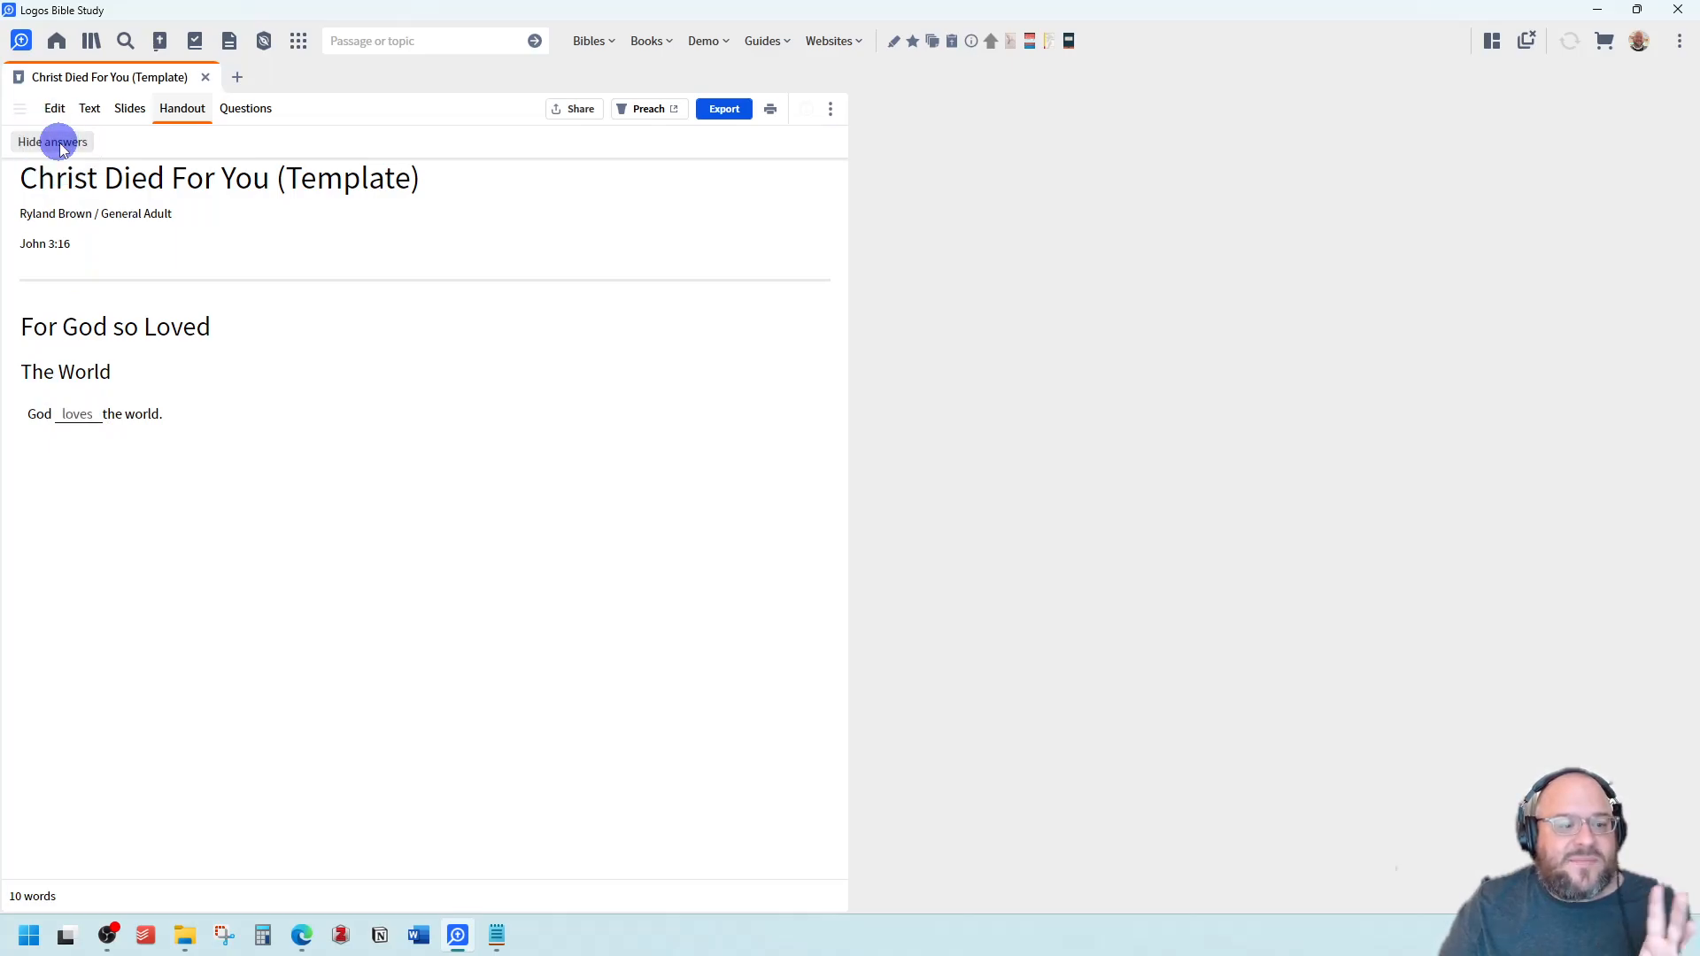
left_click(239, 108)
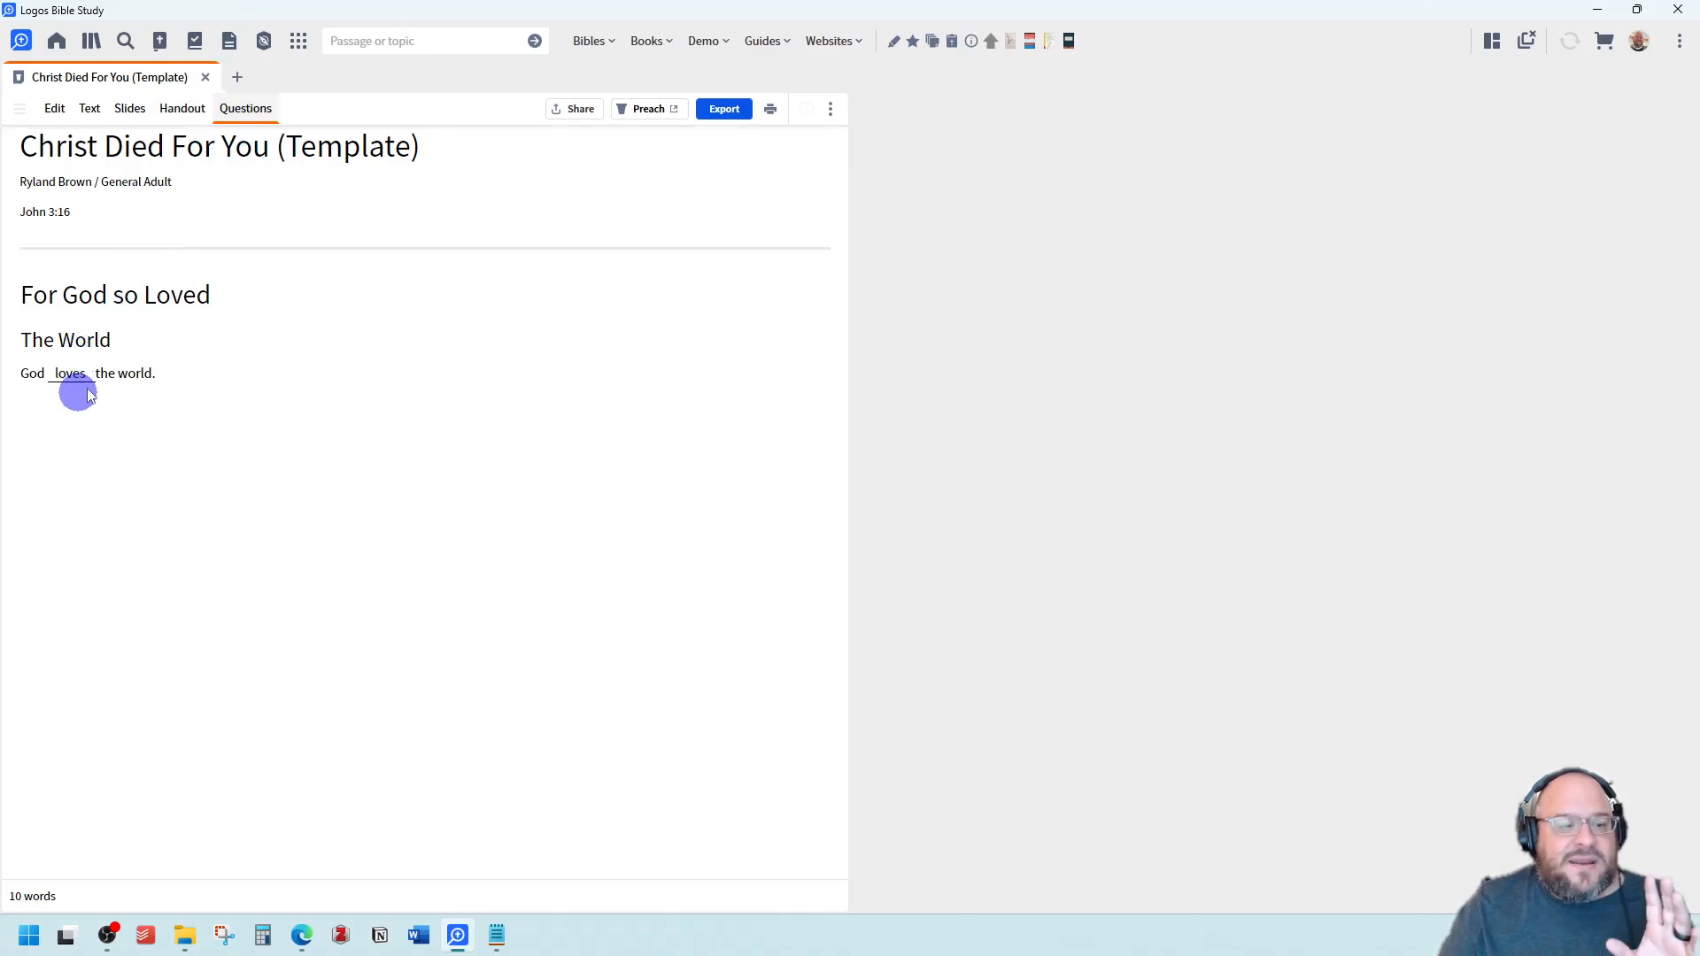
left_click(71, 111)
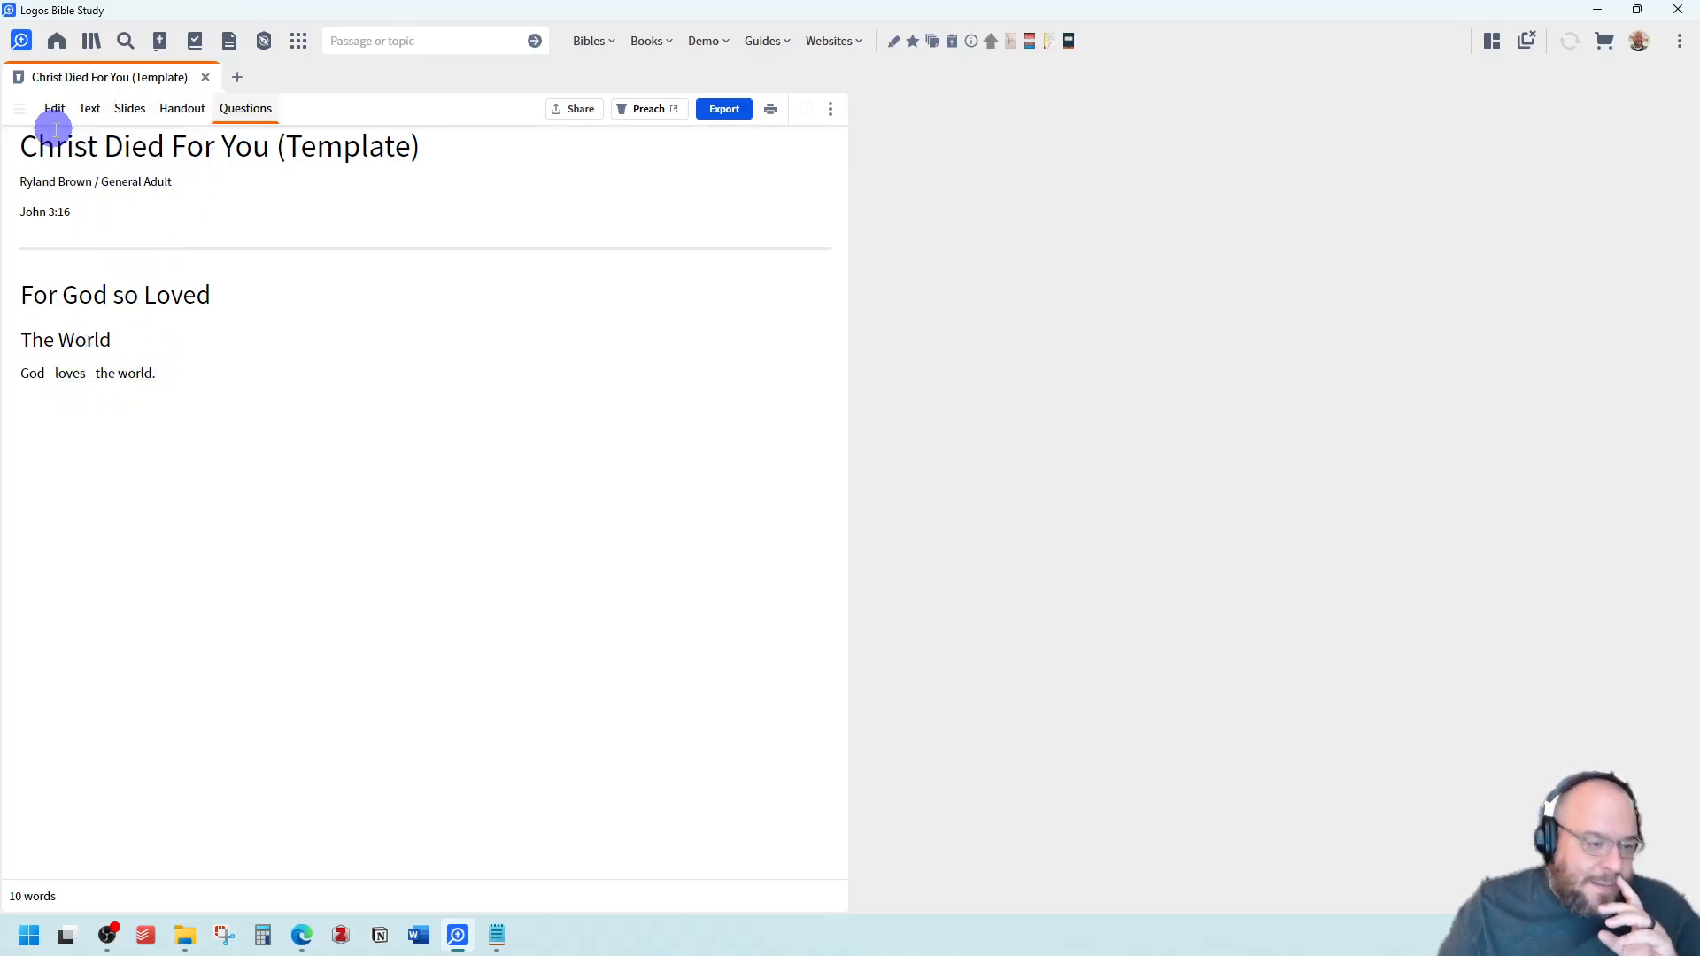
Write a plain "God loves the world." on a new line below the fill-in sentence
left_click(74, 446)
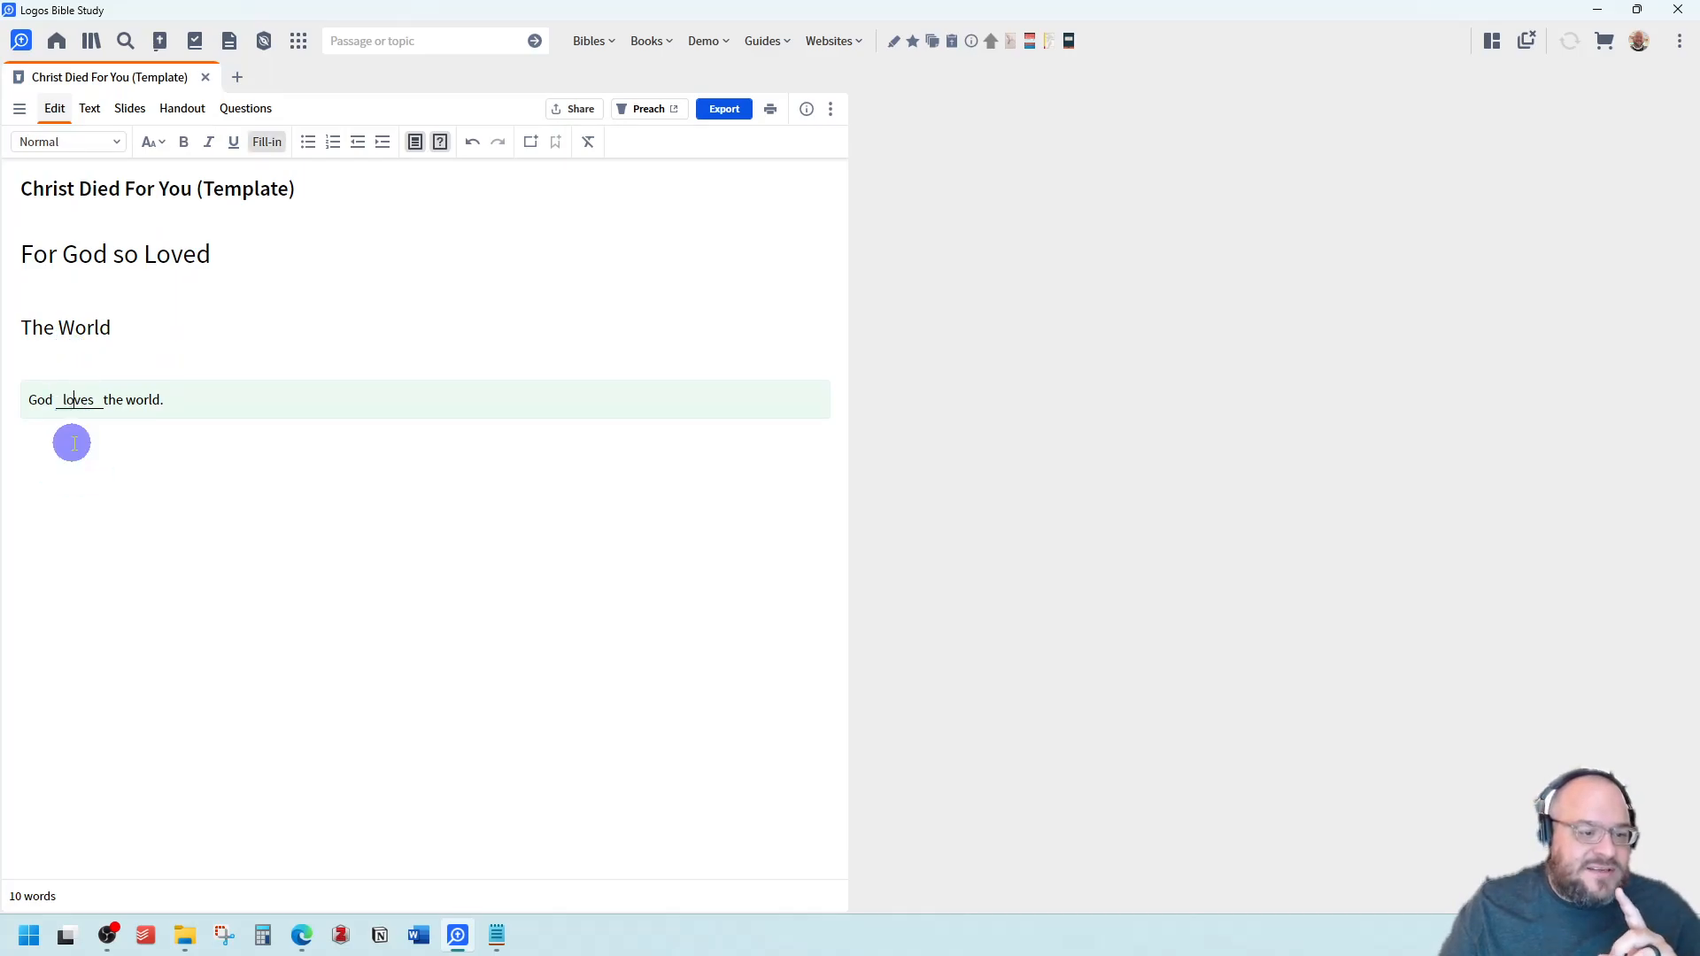
left_click(226, 399)
key("Return")
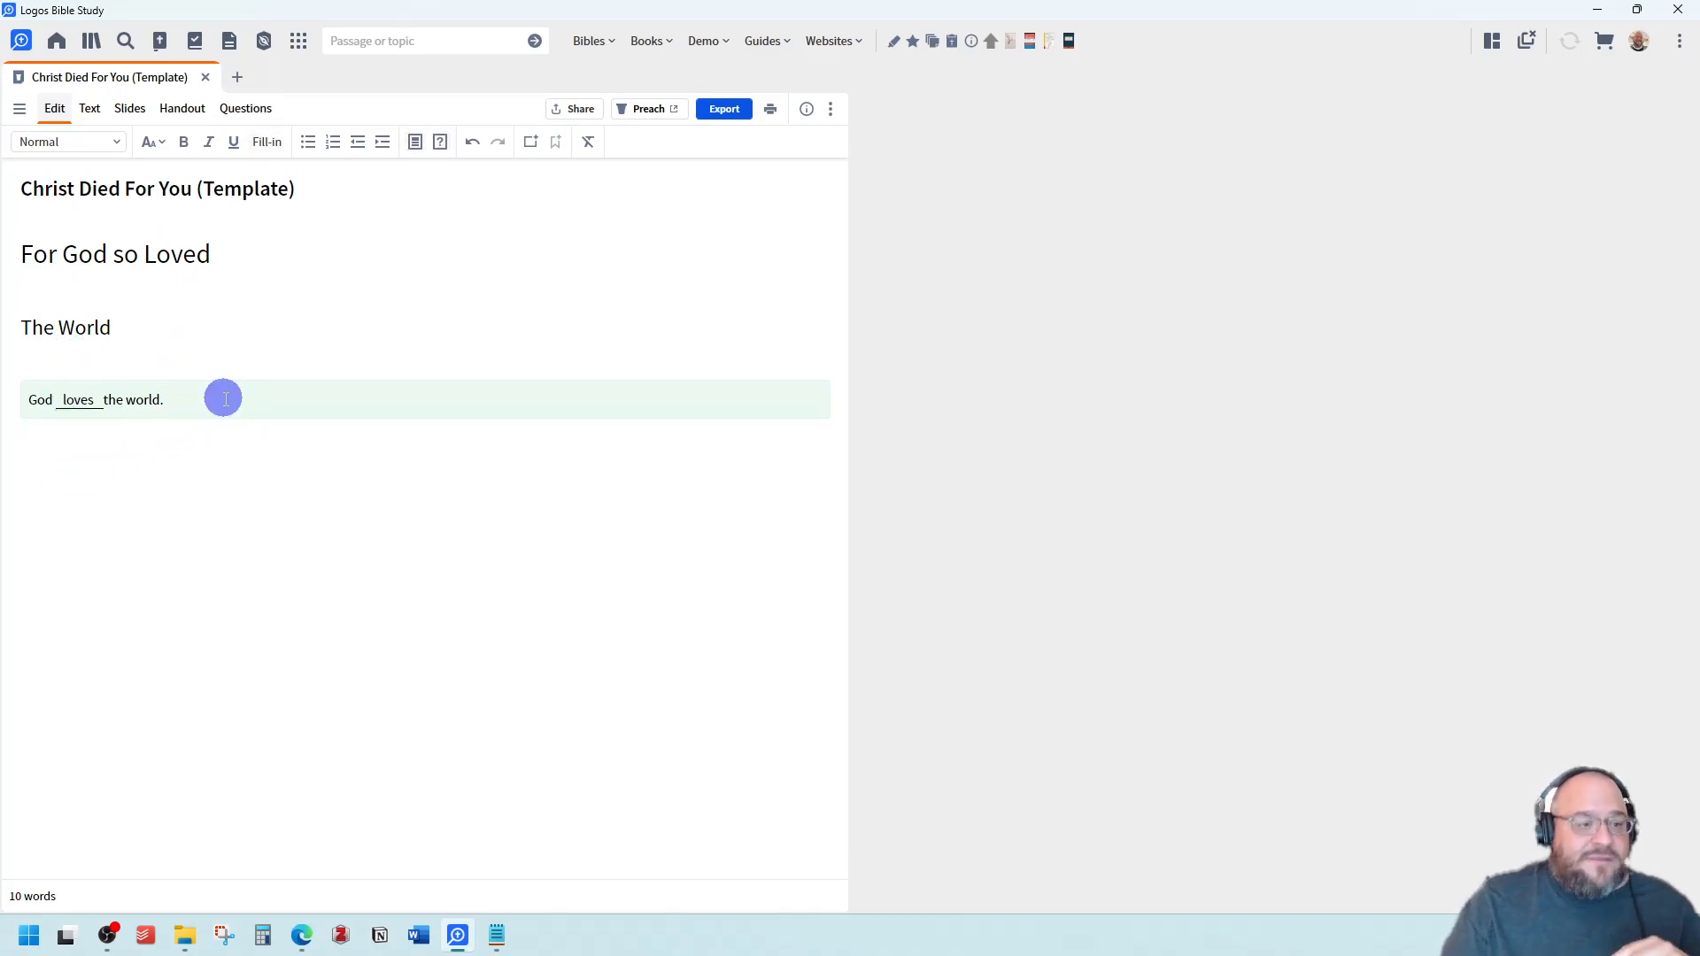
left_click(90, 108)
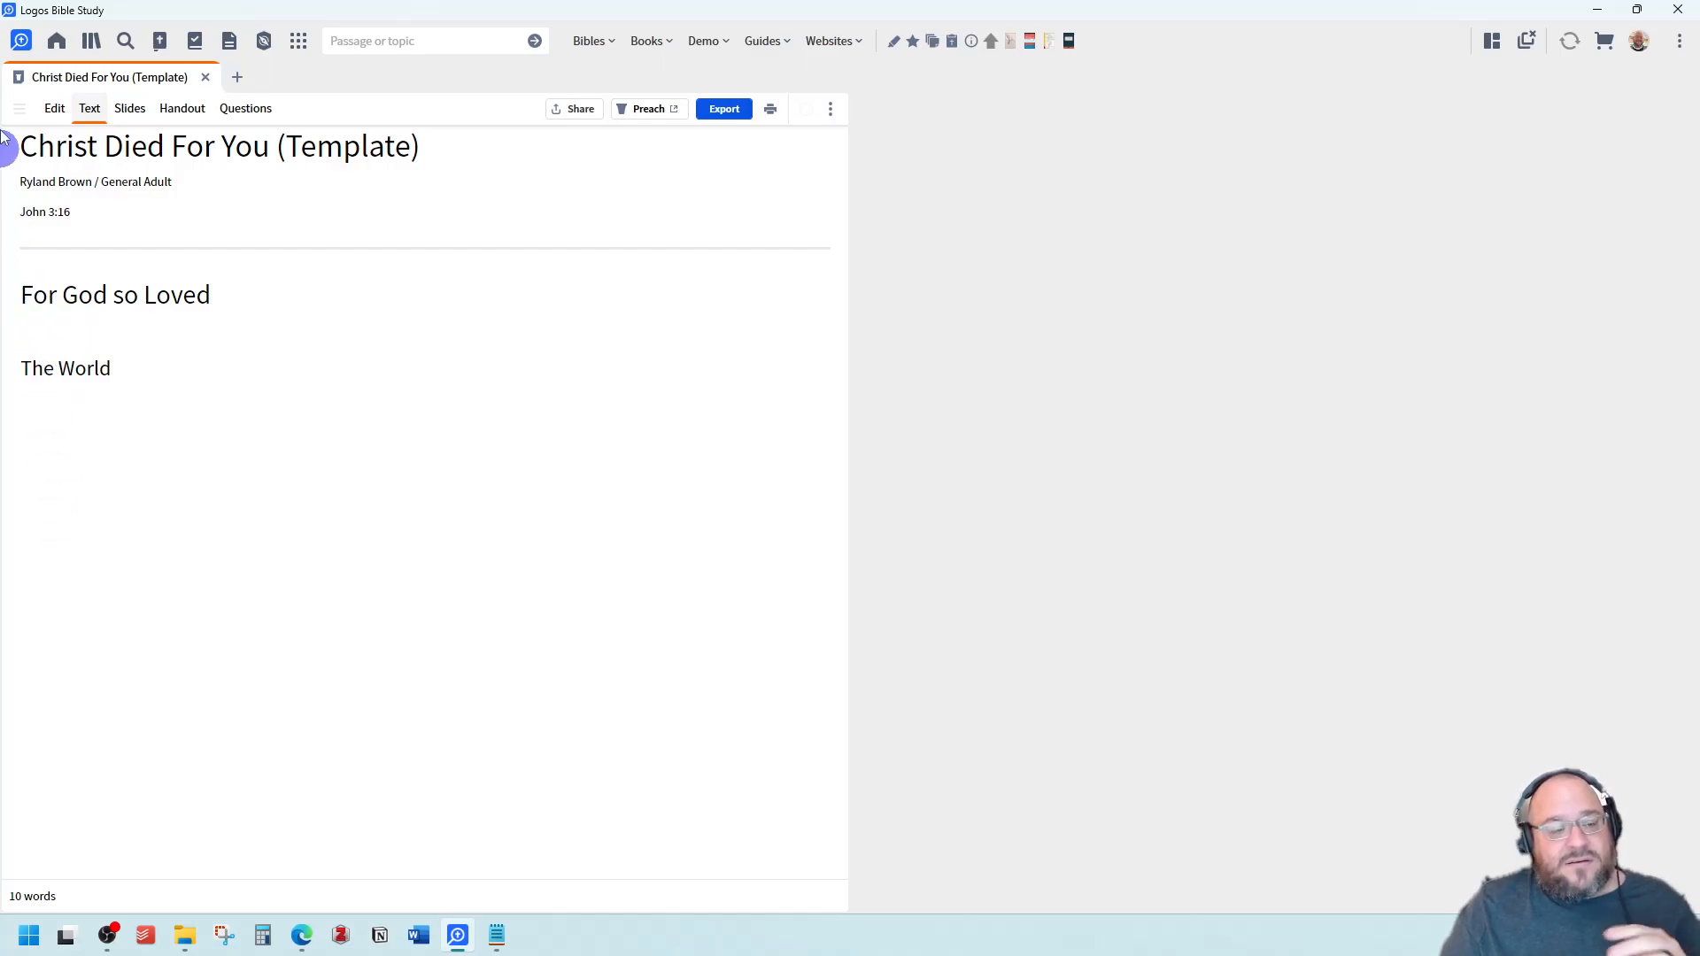
left_click(52, 109)
left_click(47, 445)
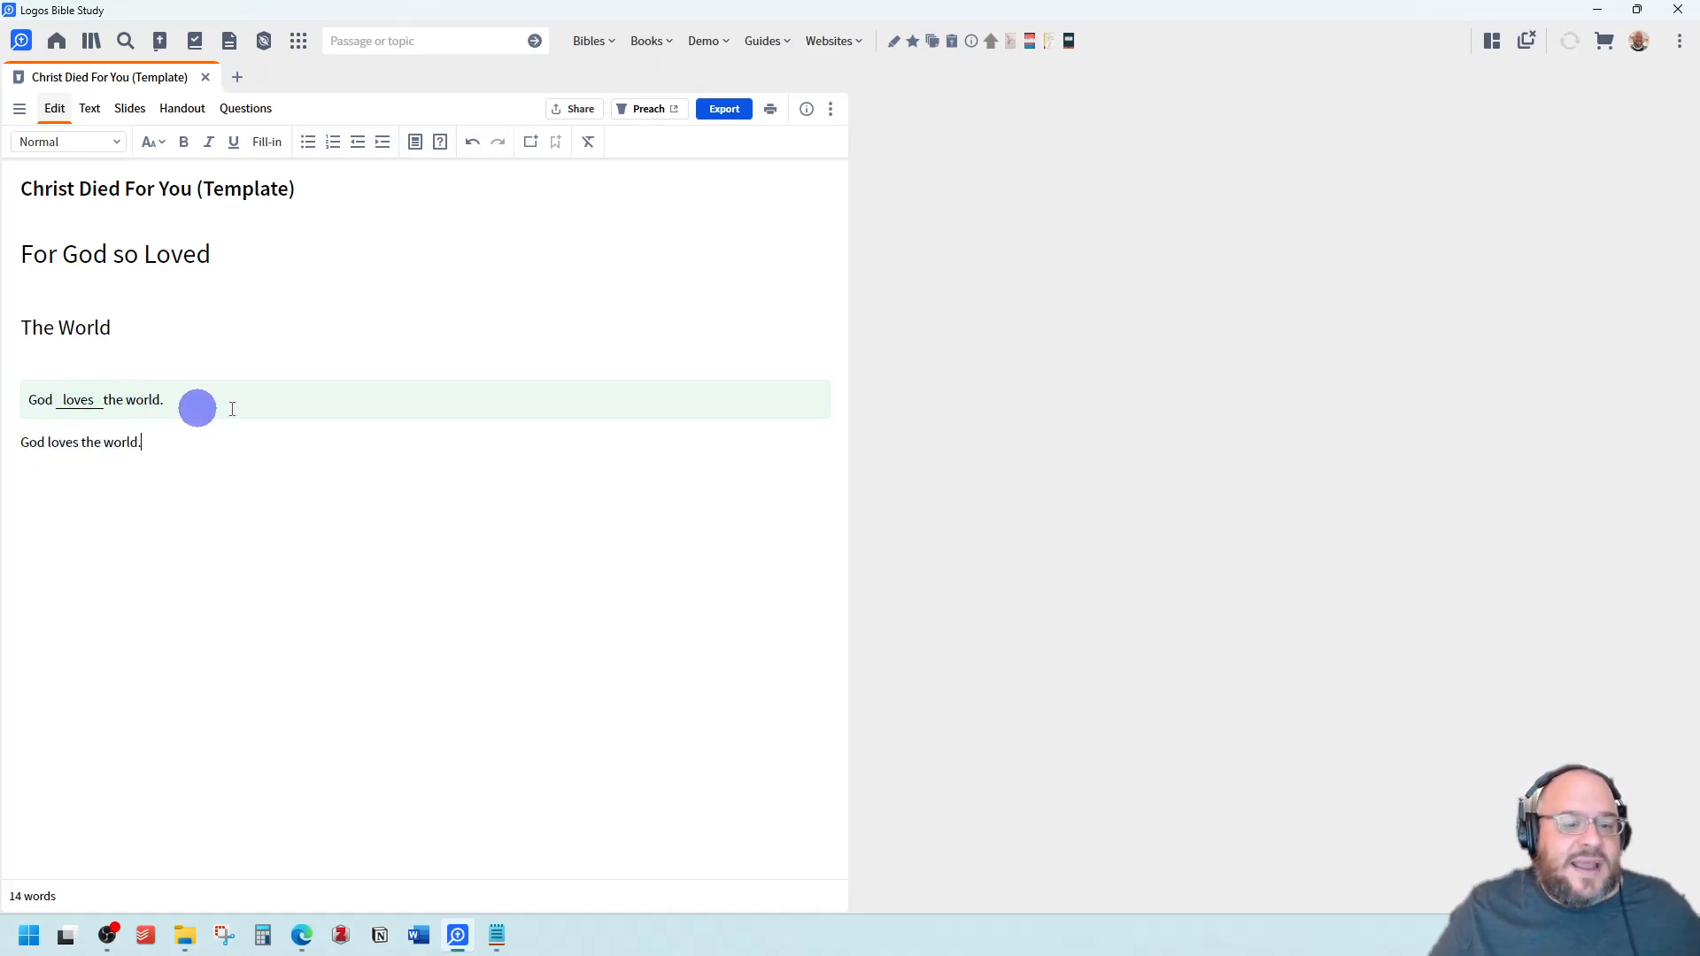
Check how the plain sentence "God loves the world." appears in the sermon's text view
left_click_drag(146, 442, 13, 441)
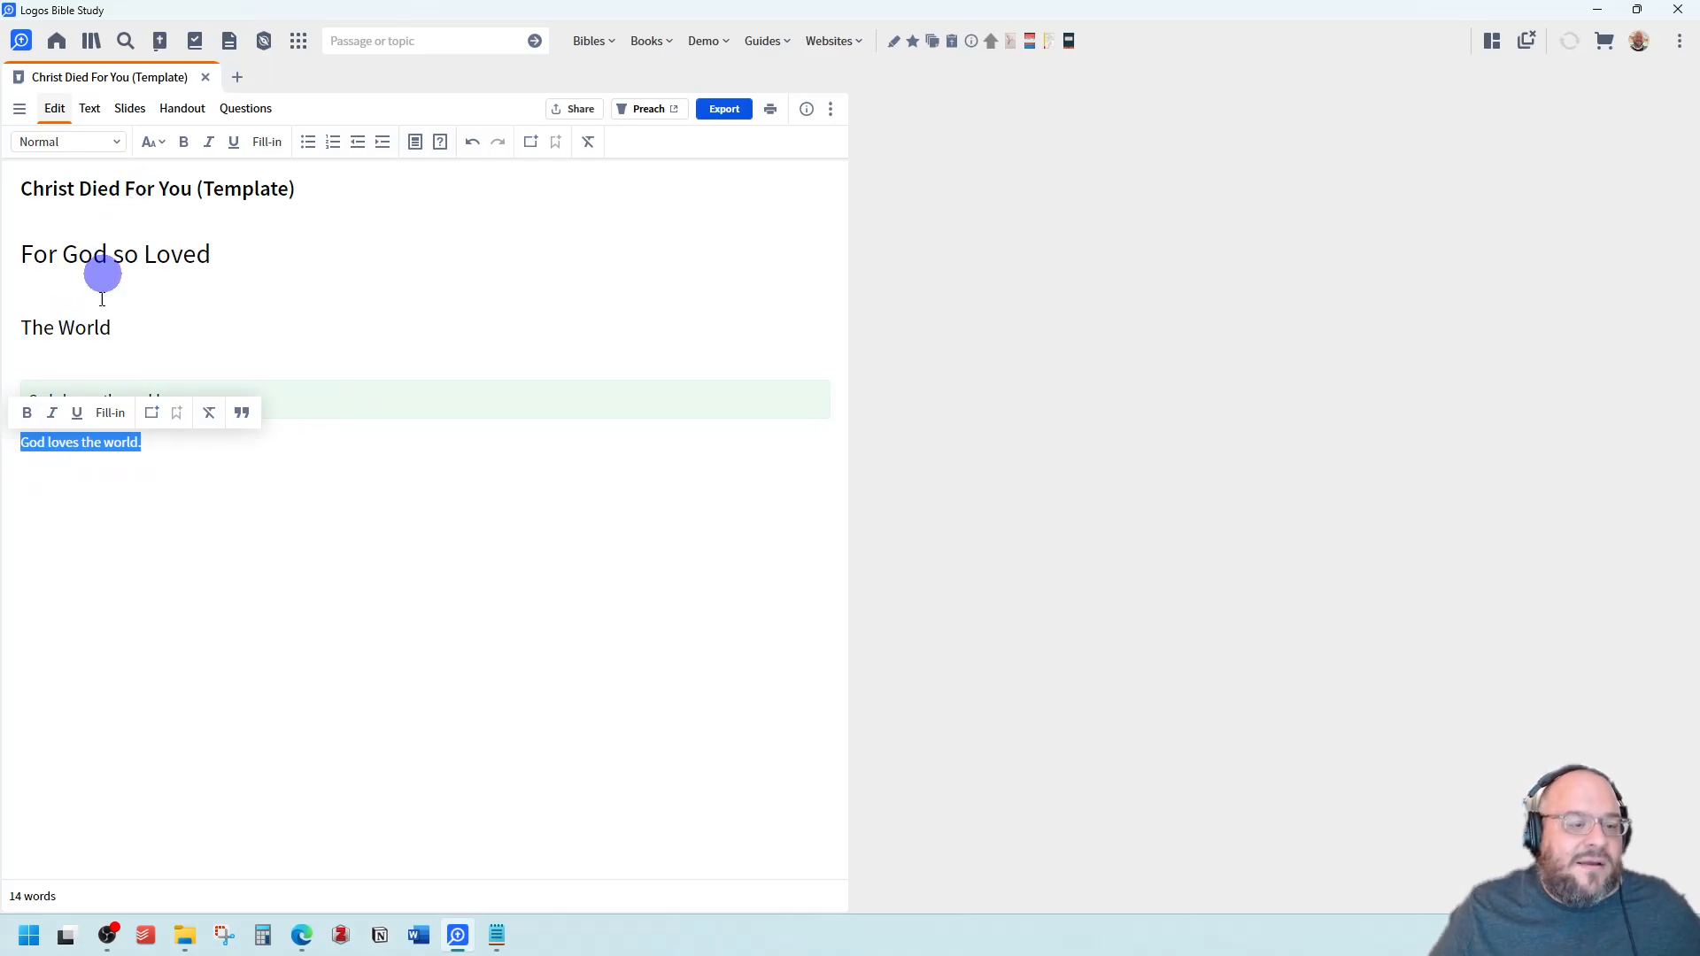
left_click(90, 109)
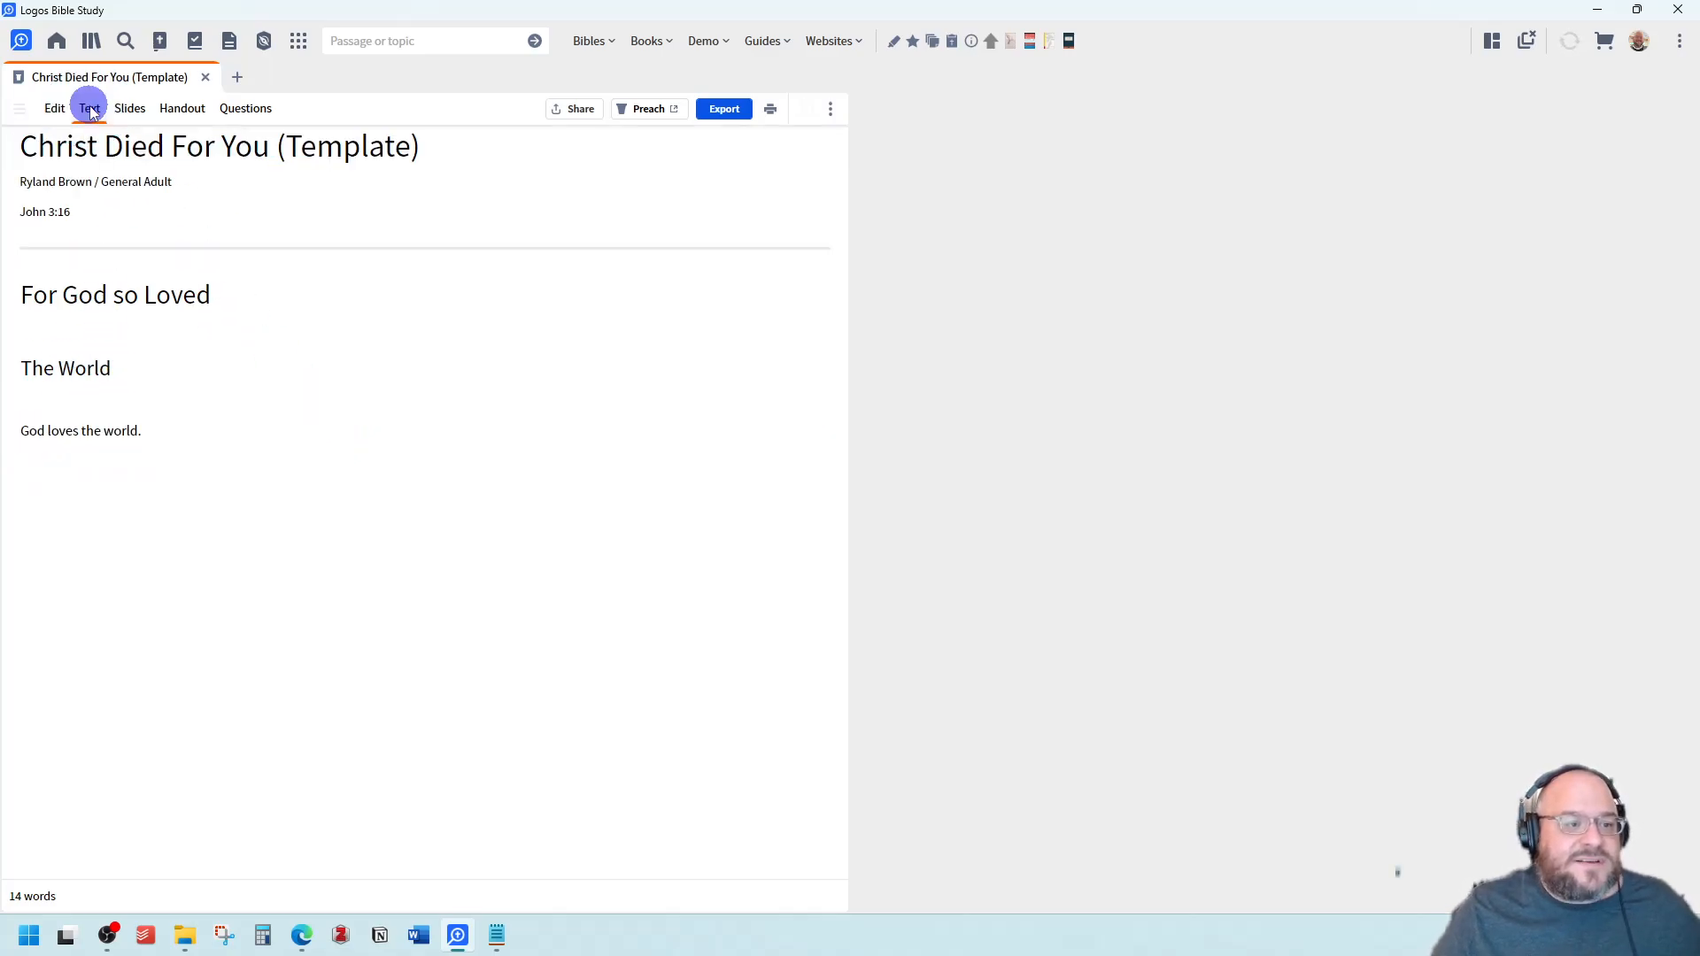
left_click(292, 425)
left_click(292, 382)
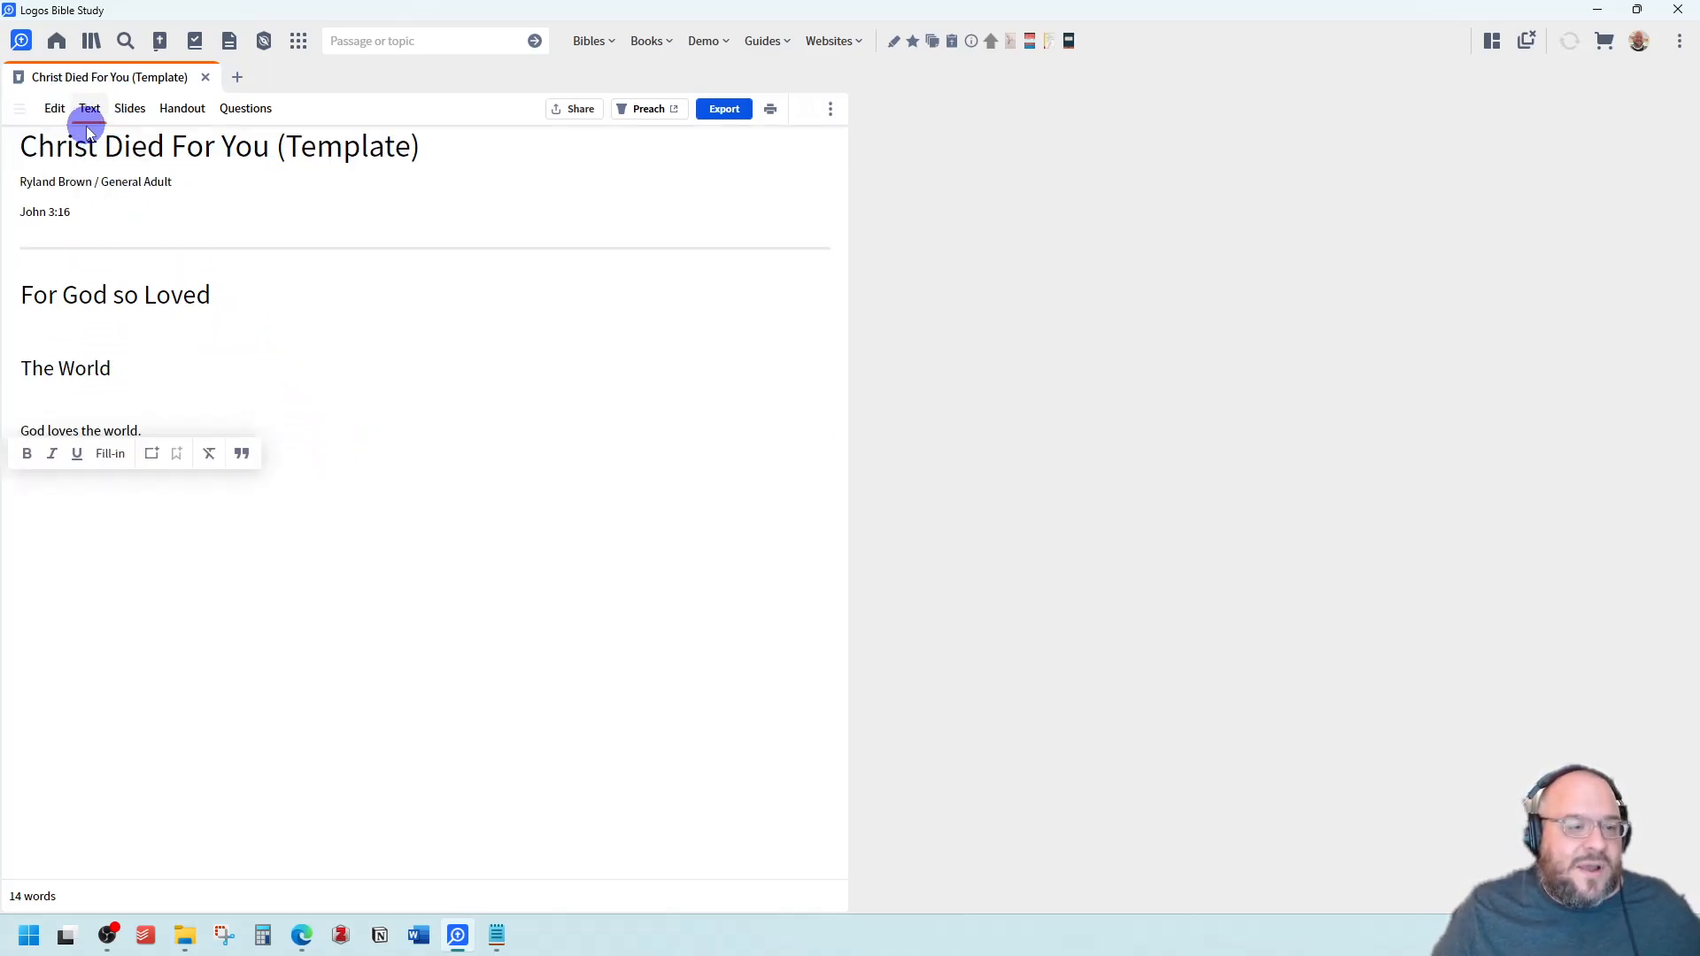
left_click(55, 108)
left_click(330, 478)
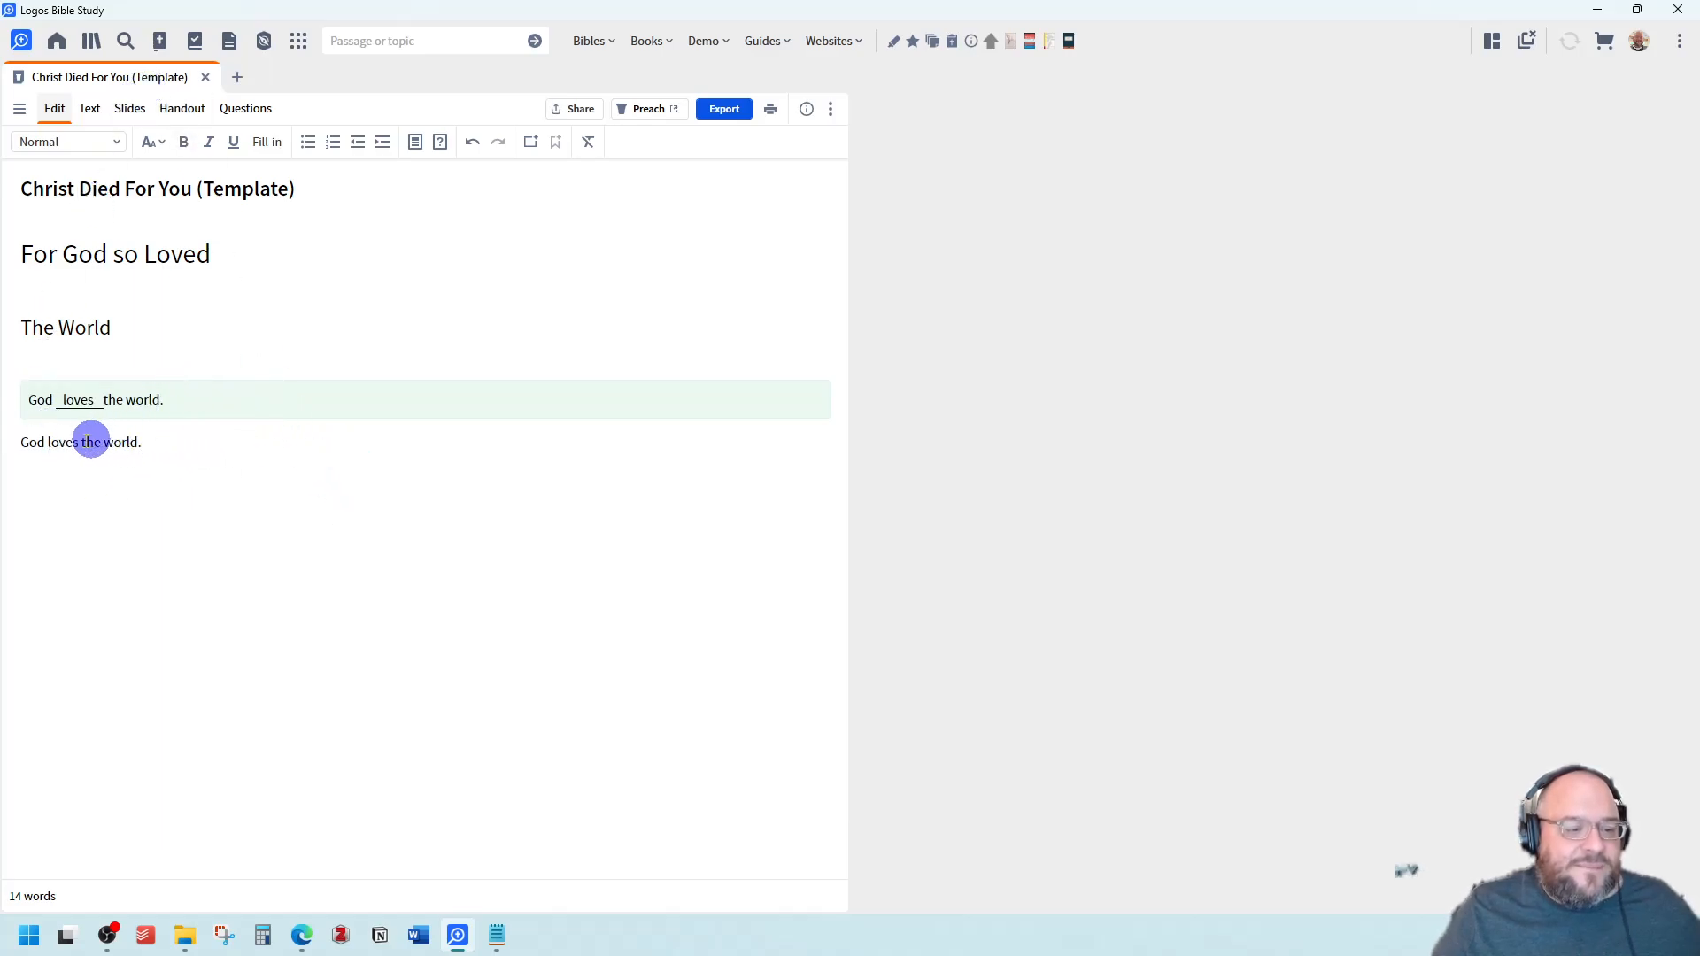
left_click(86, 108)
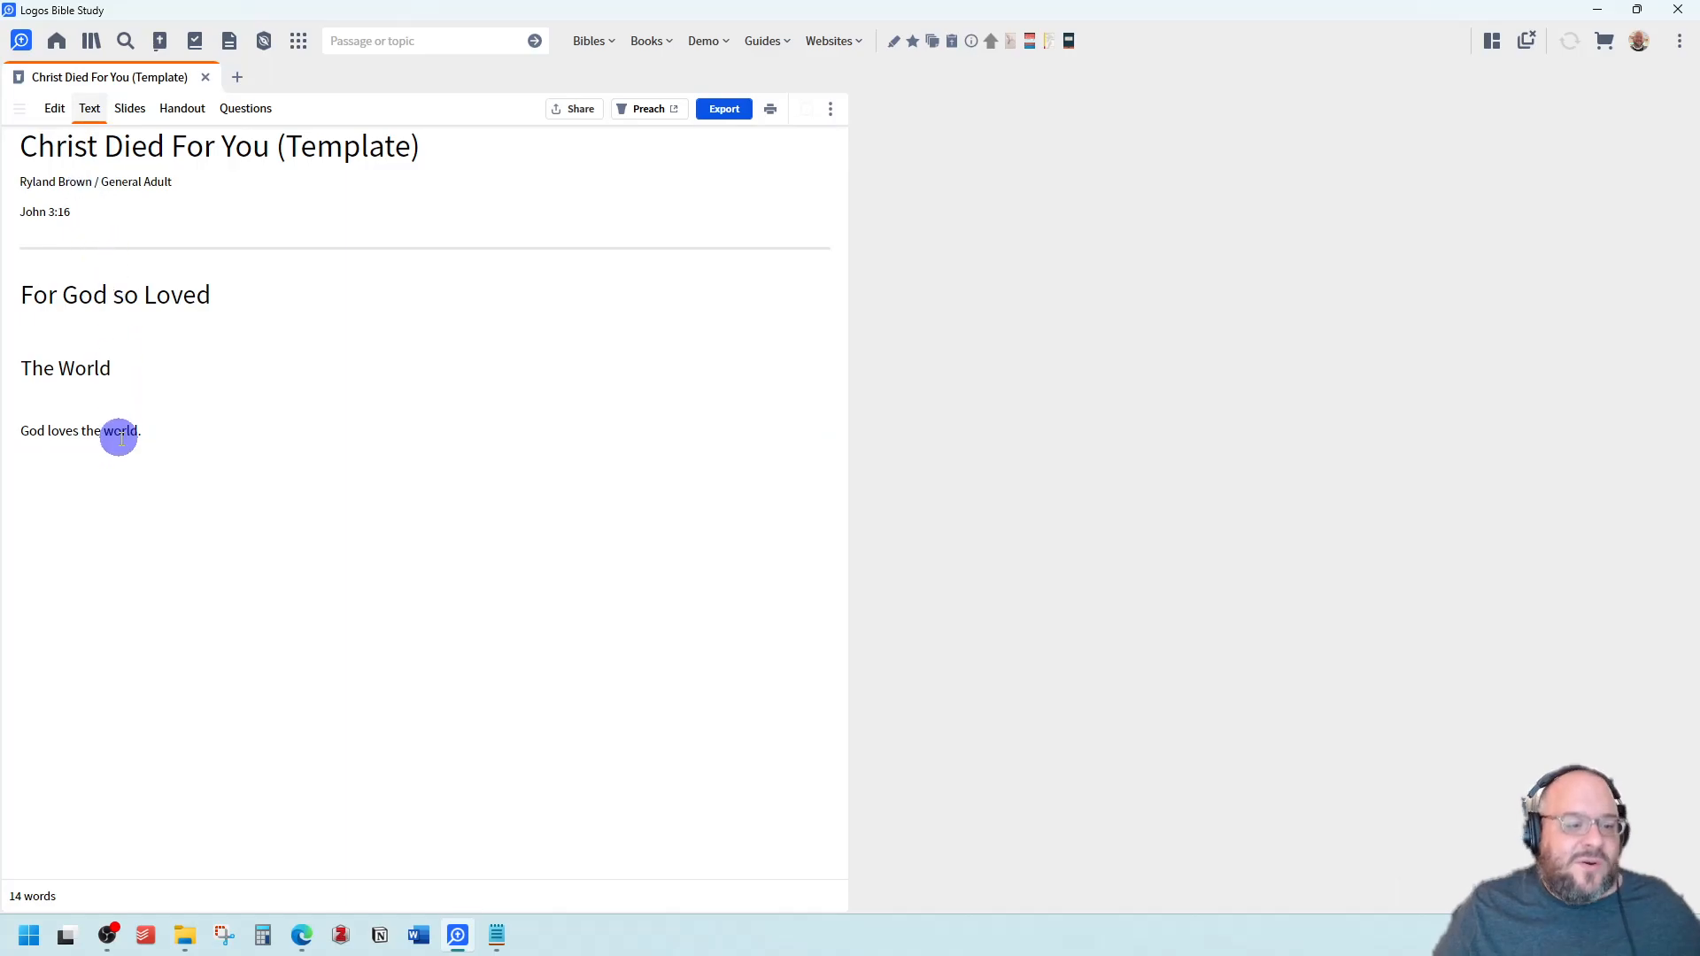
Write "Christ died for you." below the plain sentence and include it in the handout
left_click(55, 108)
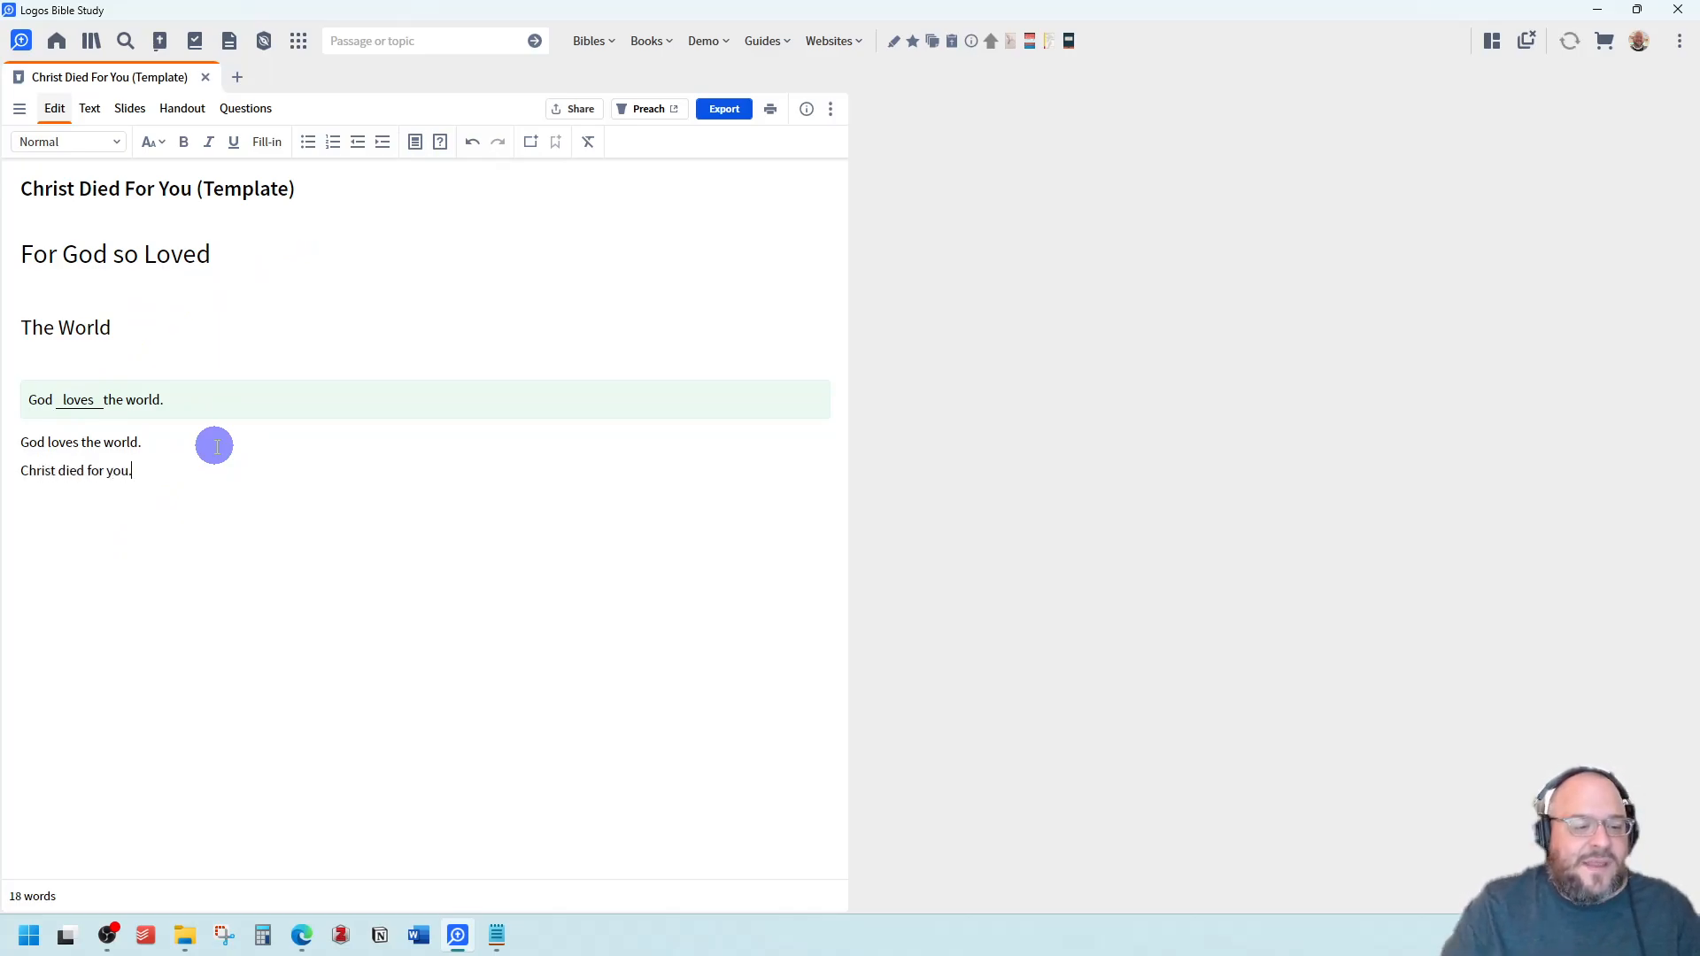
left_click_drag(212, 472, 19, 478)
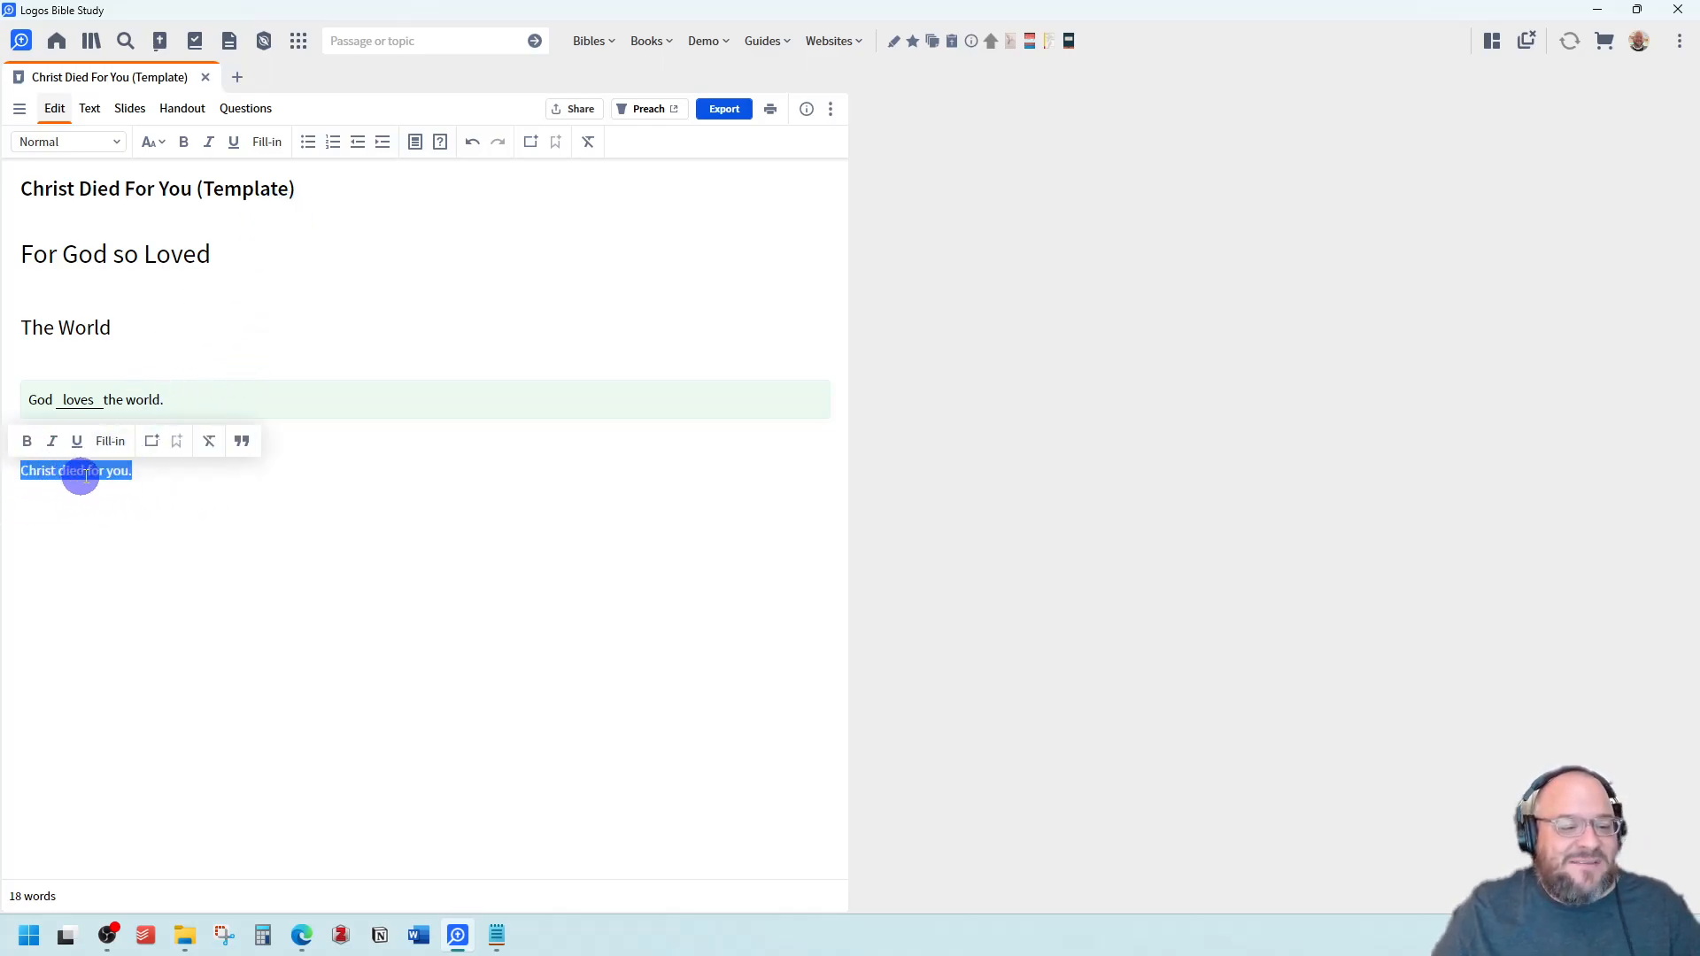
left_click(417, 142)
Compare how "Christ died for you." is treated in the handout view and the text view
left_click(185, 117)
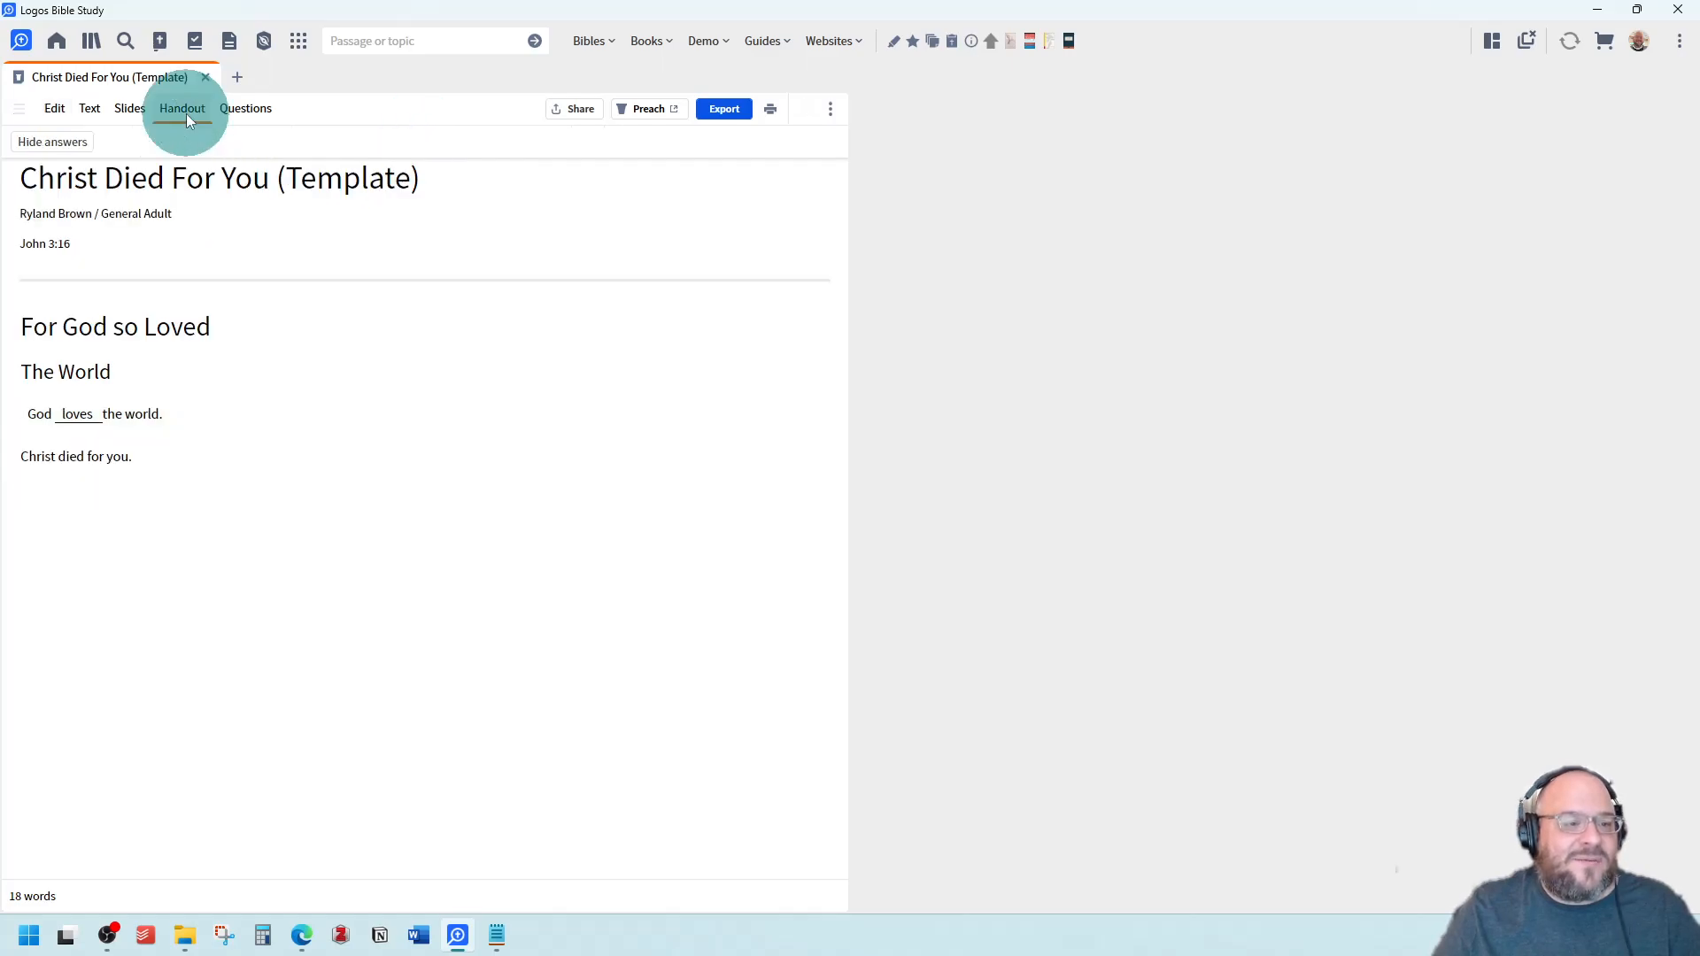
left_click(237, 434)
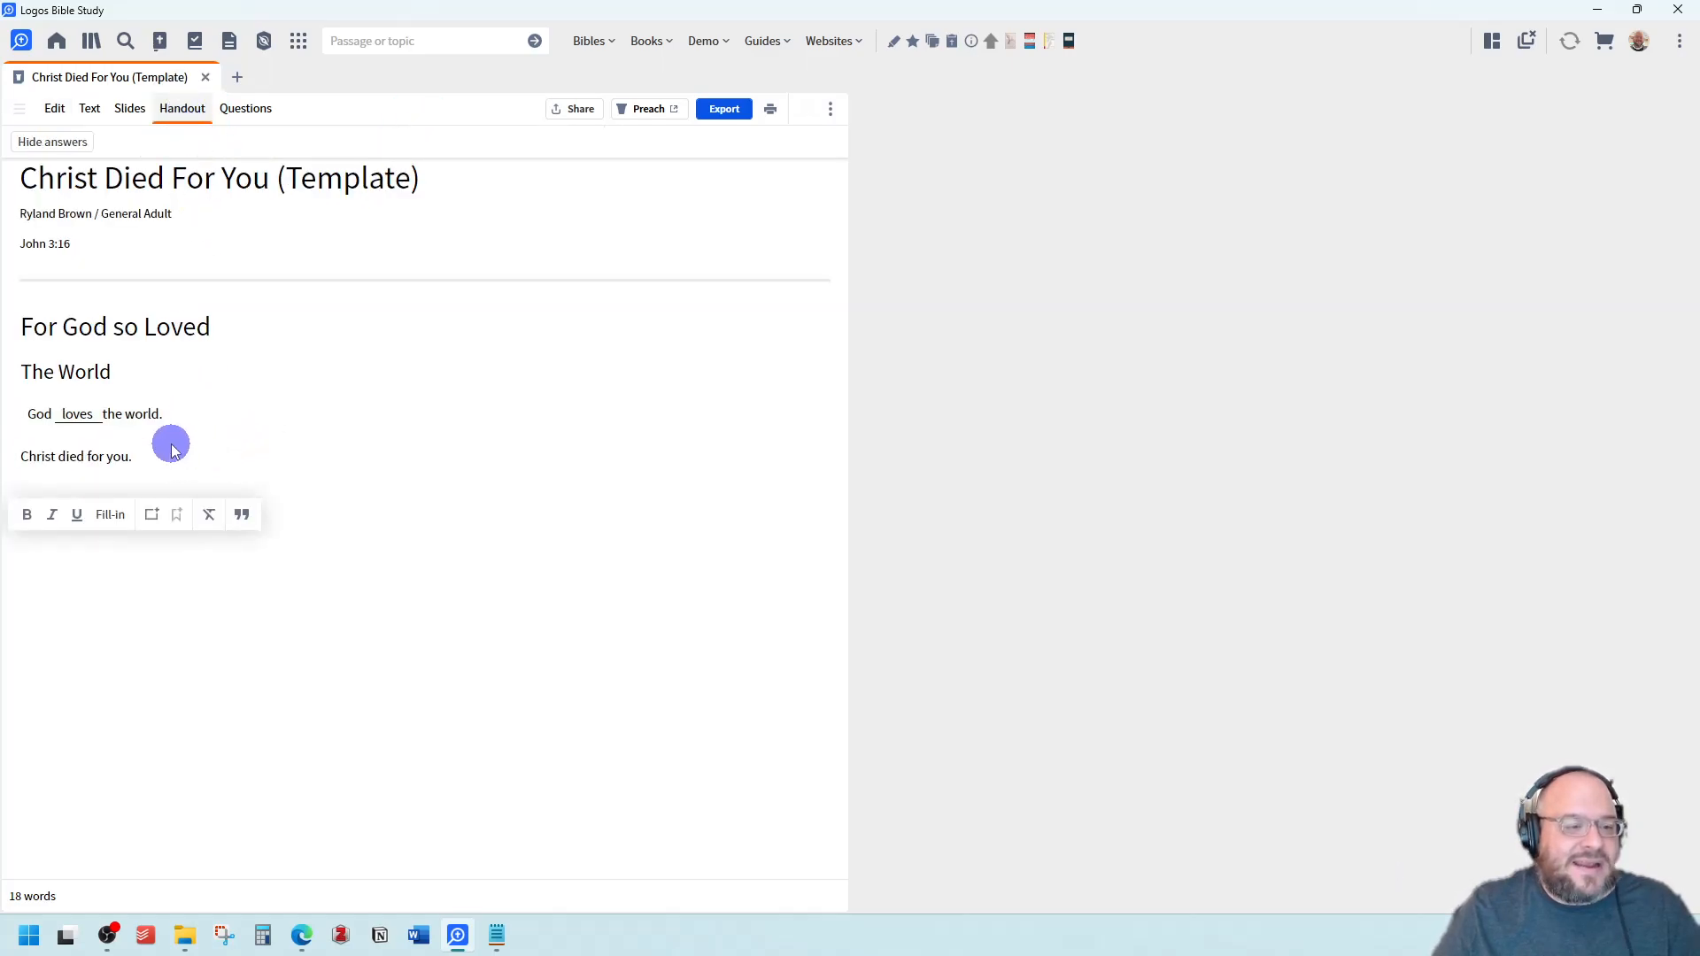
left_click(39, 108)
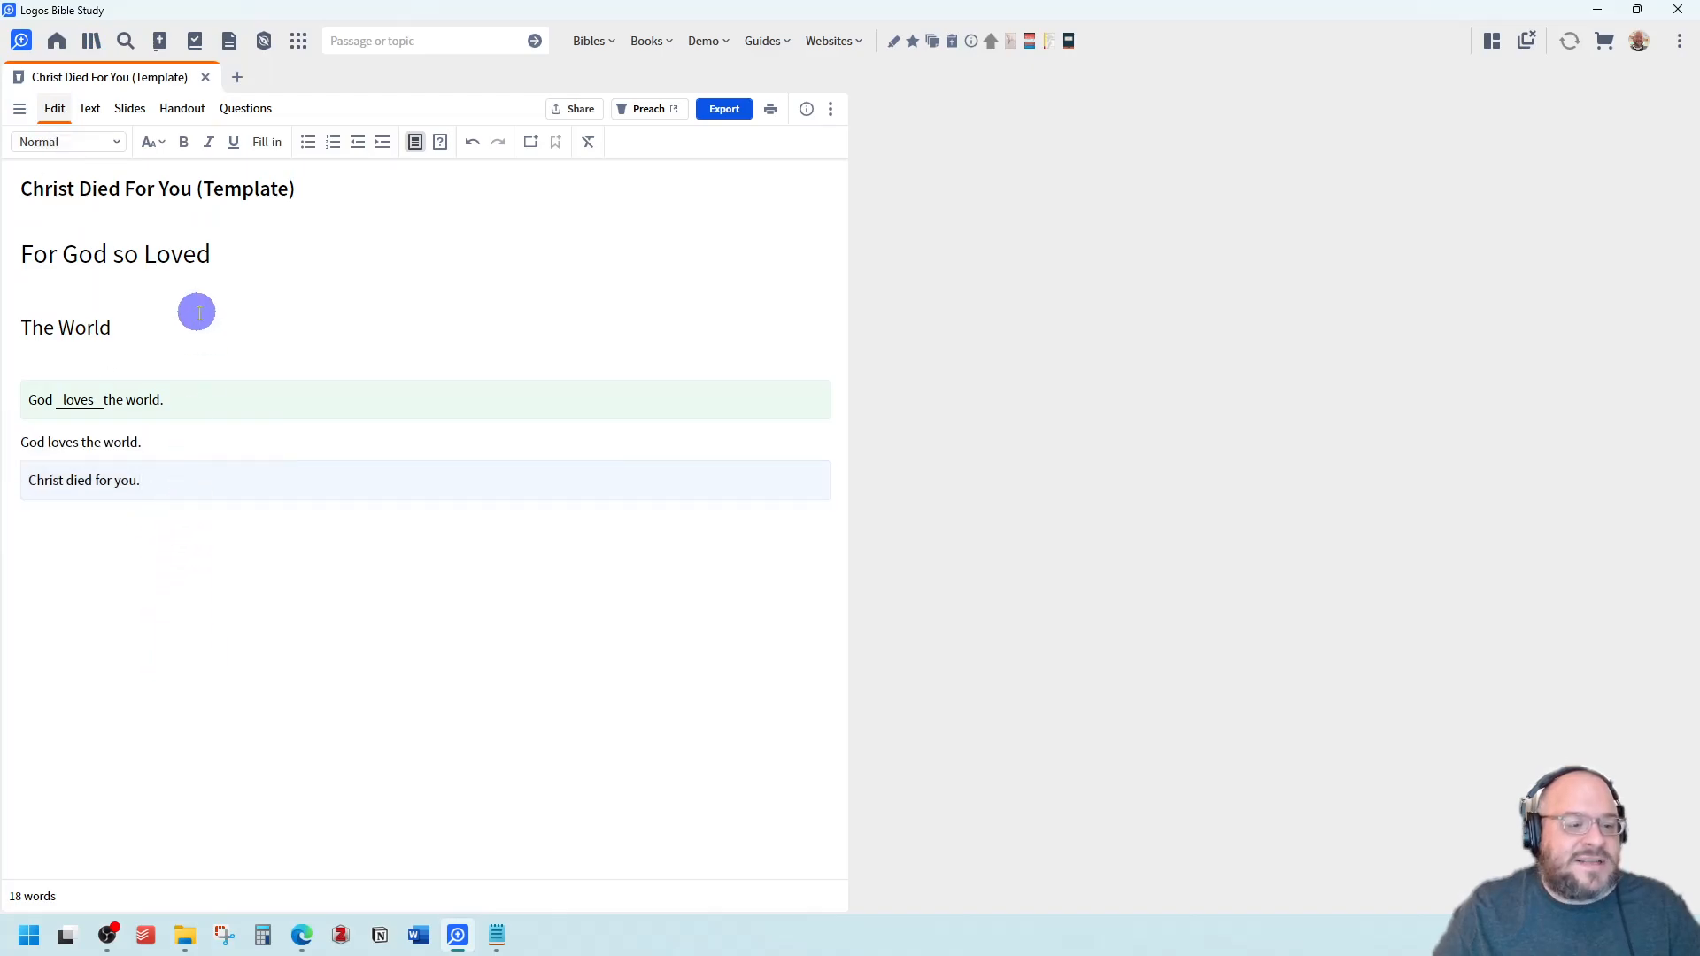
left_click(90, 108)
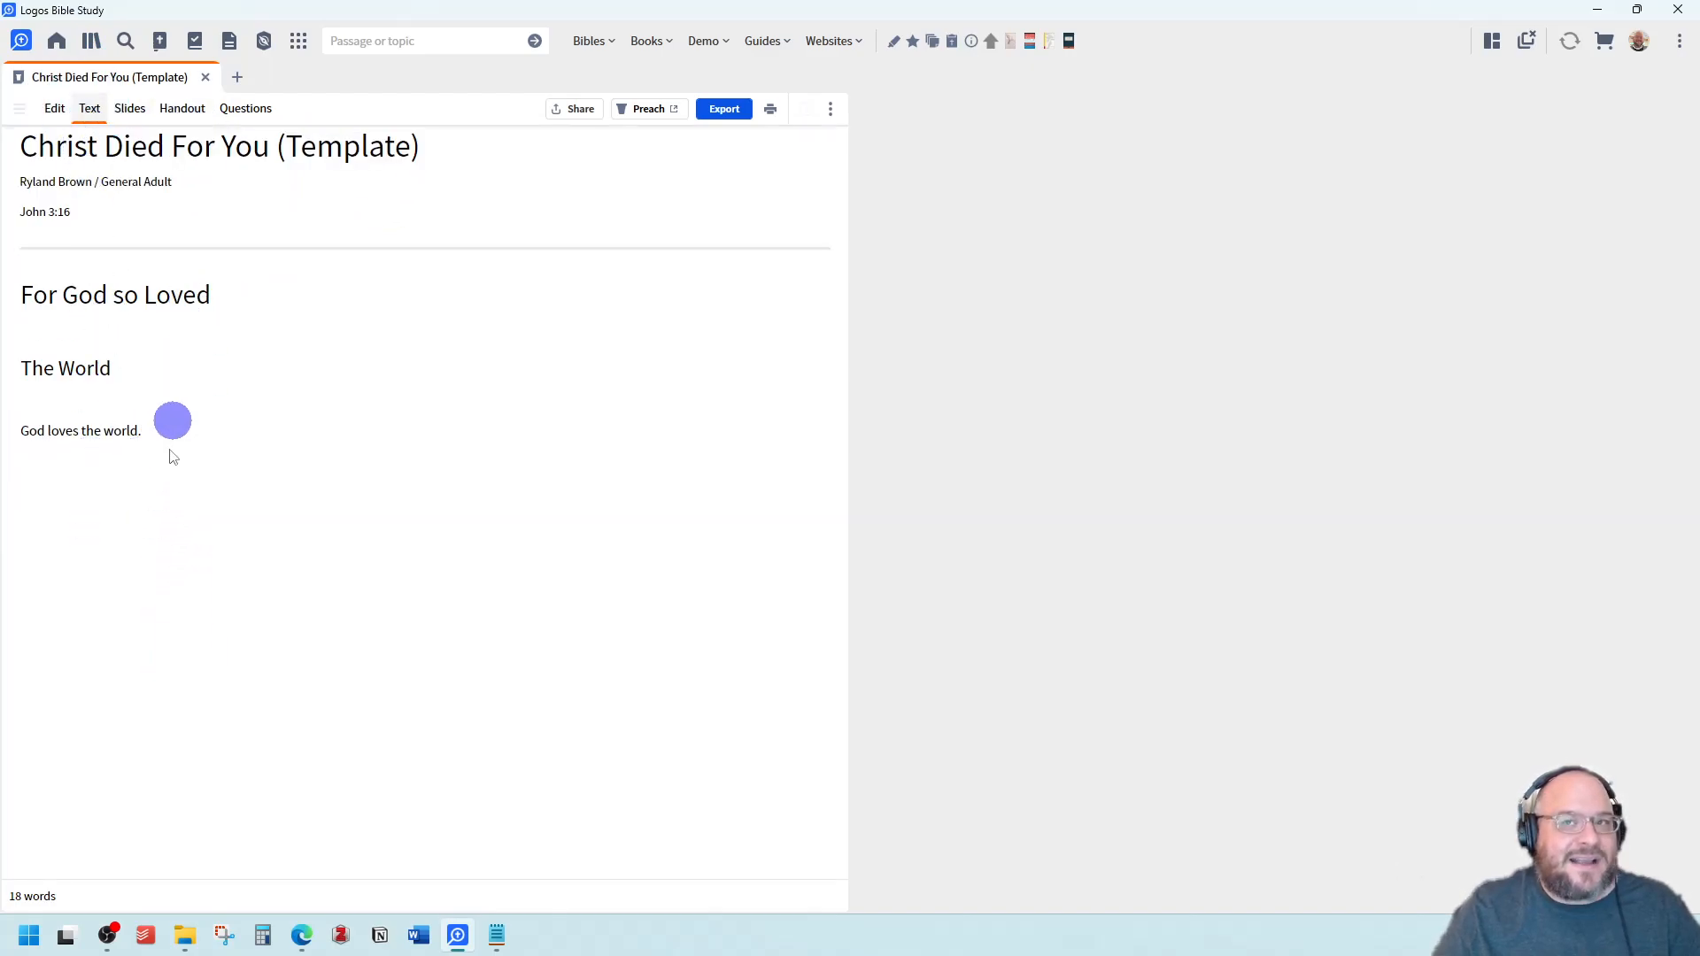
left_click(50, 107)
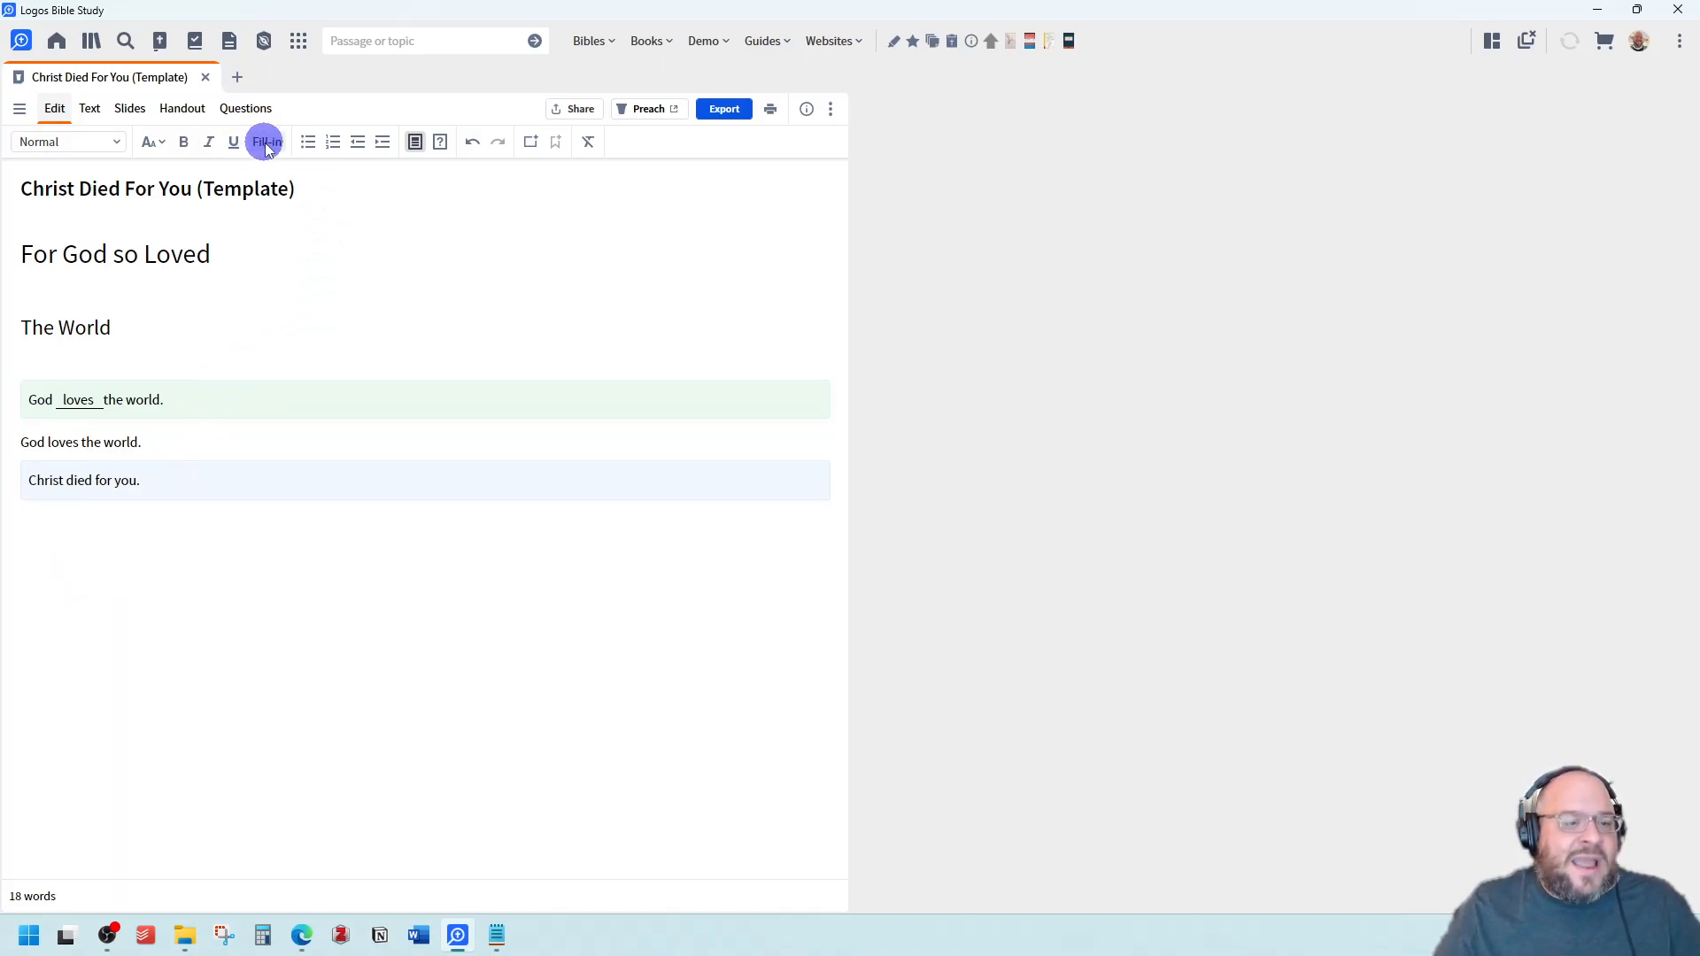
Take "Christ died for you." out of the handout and turn the sentence into a slide
left_click(417, 141)
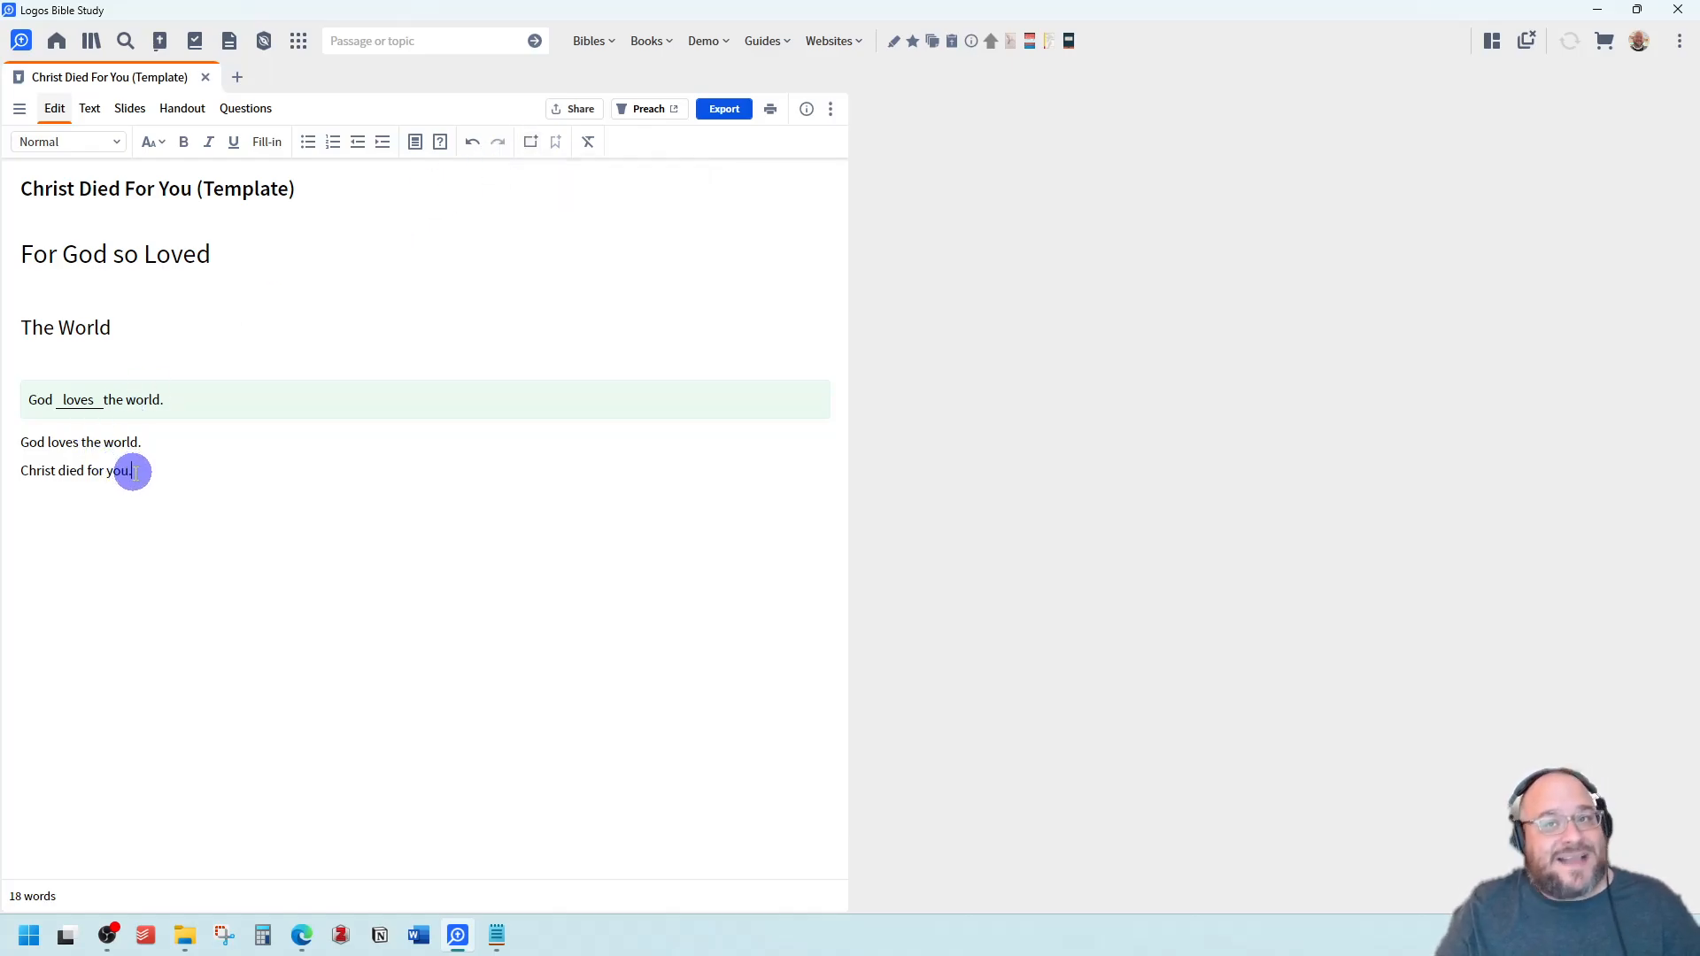
left_click_drag(134, 470, 18, 475)
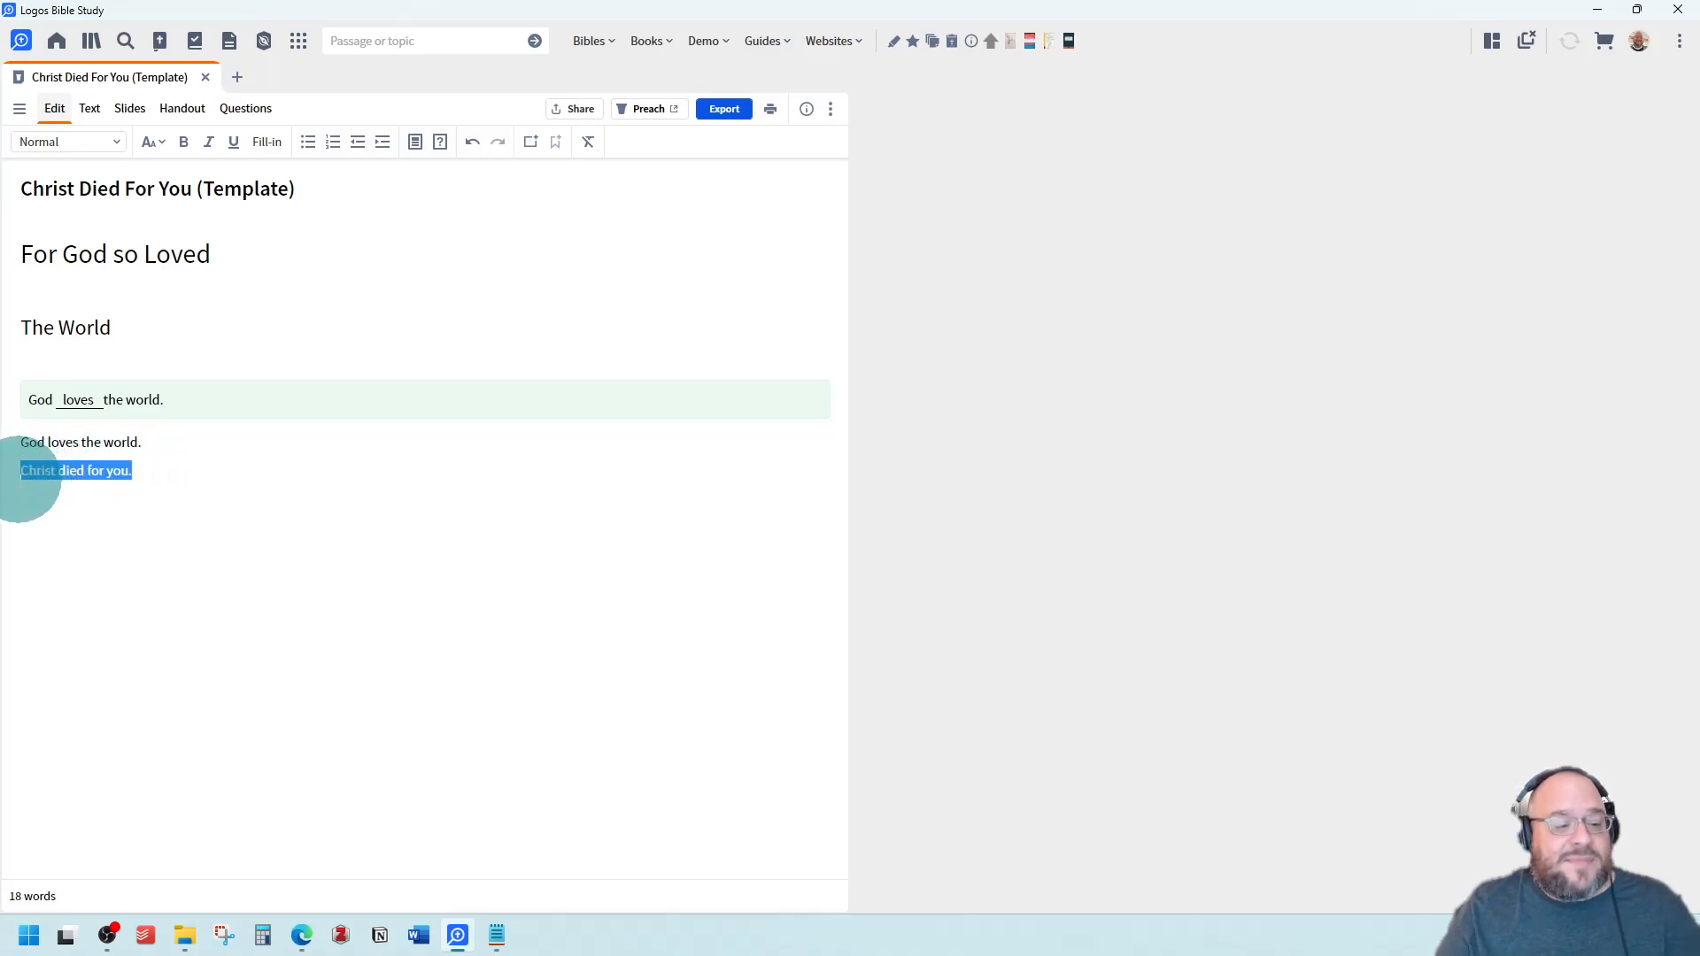
left_click(532, 143)
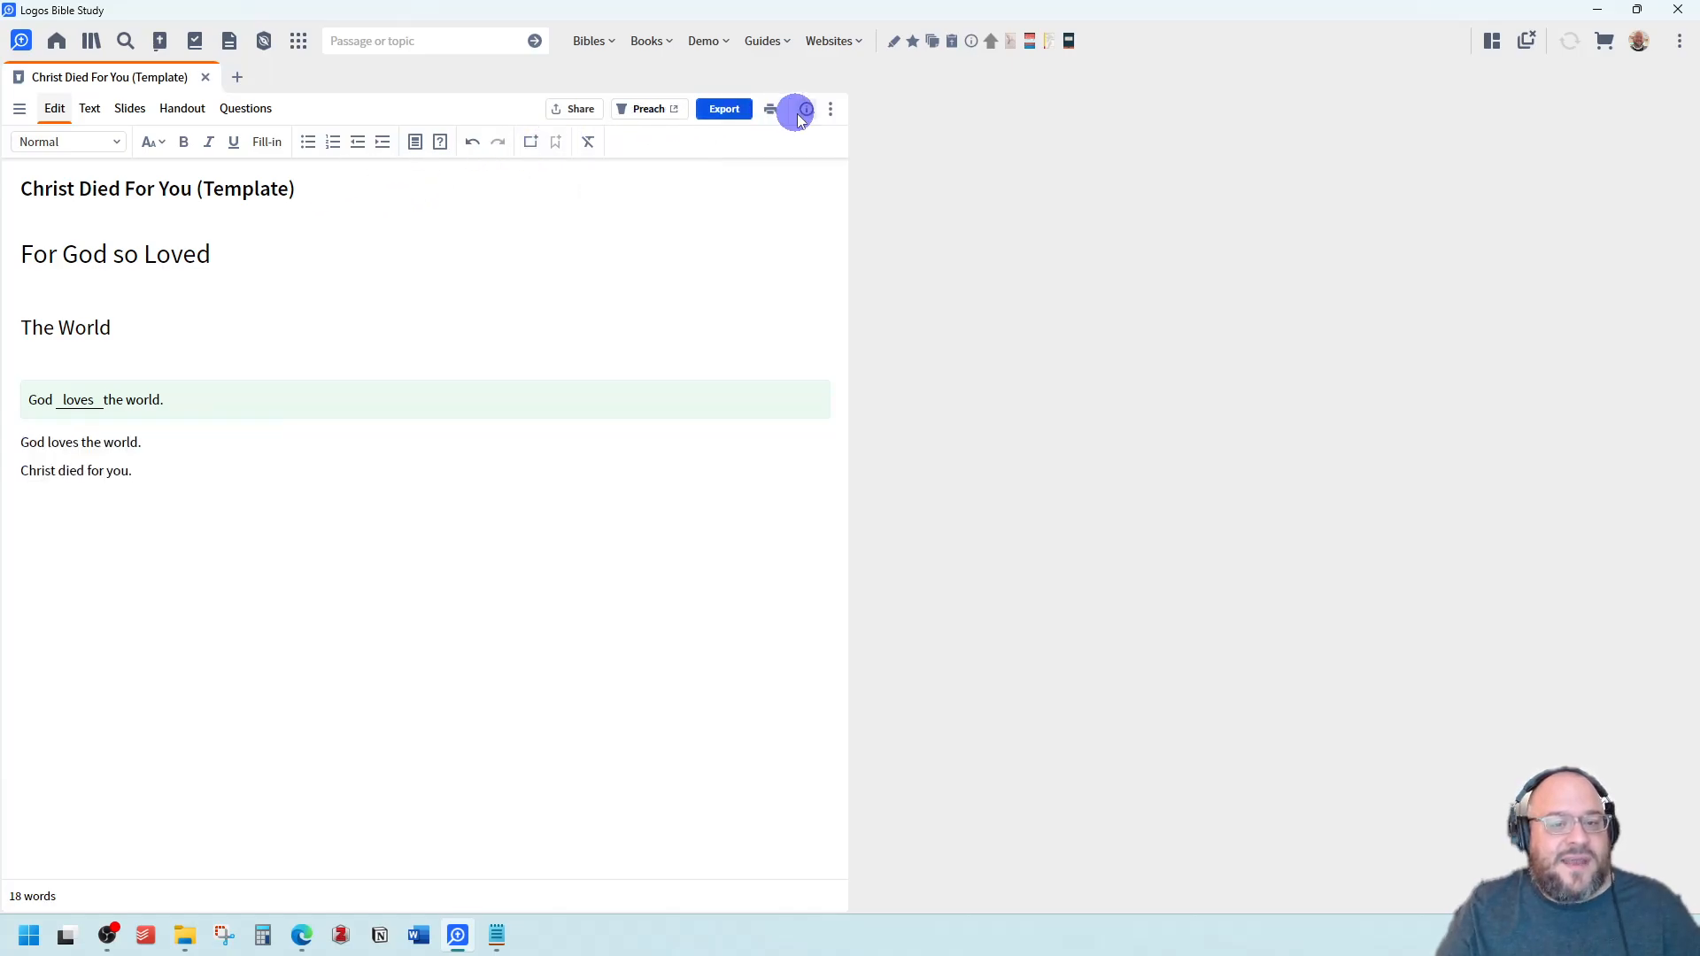
left_click(129, 112)
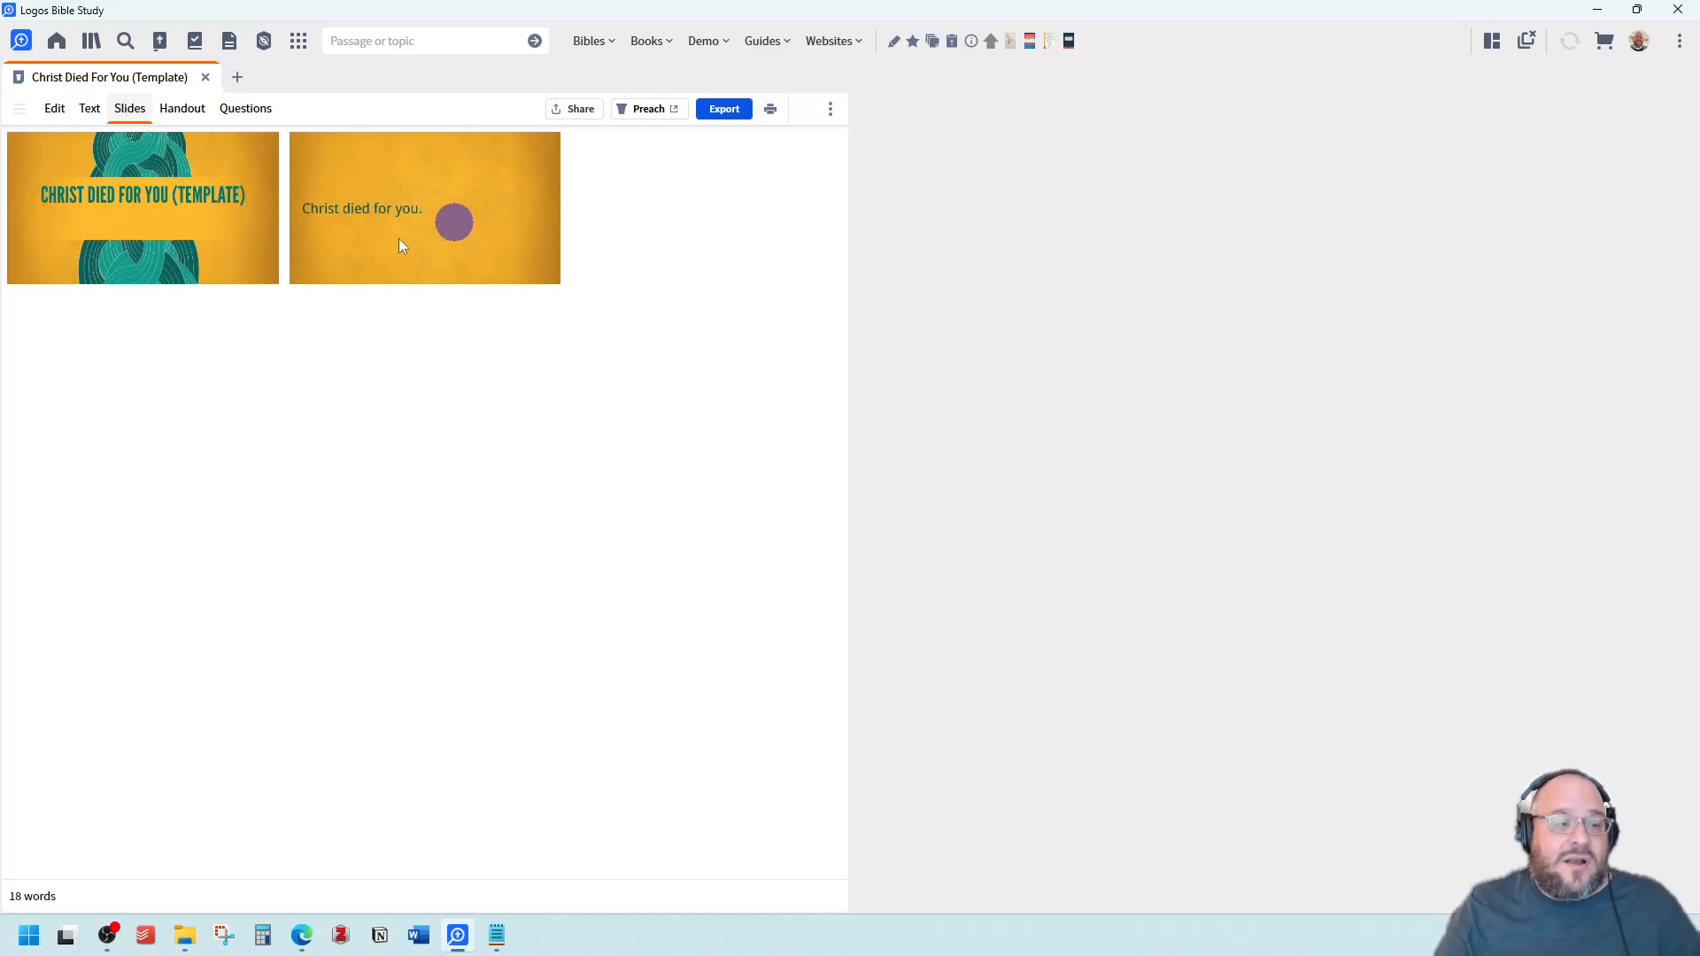
left_click(53, 108)
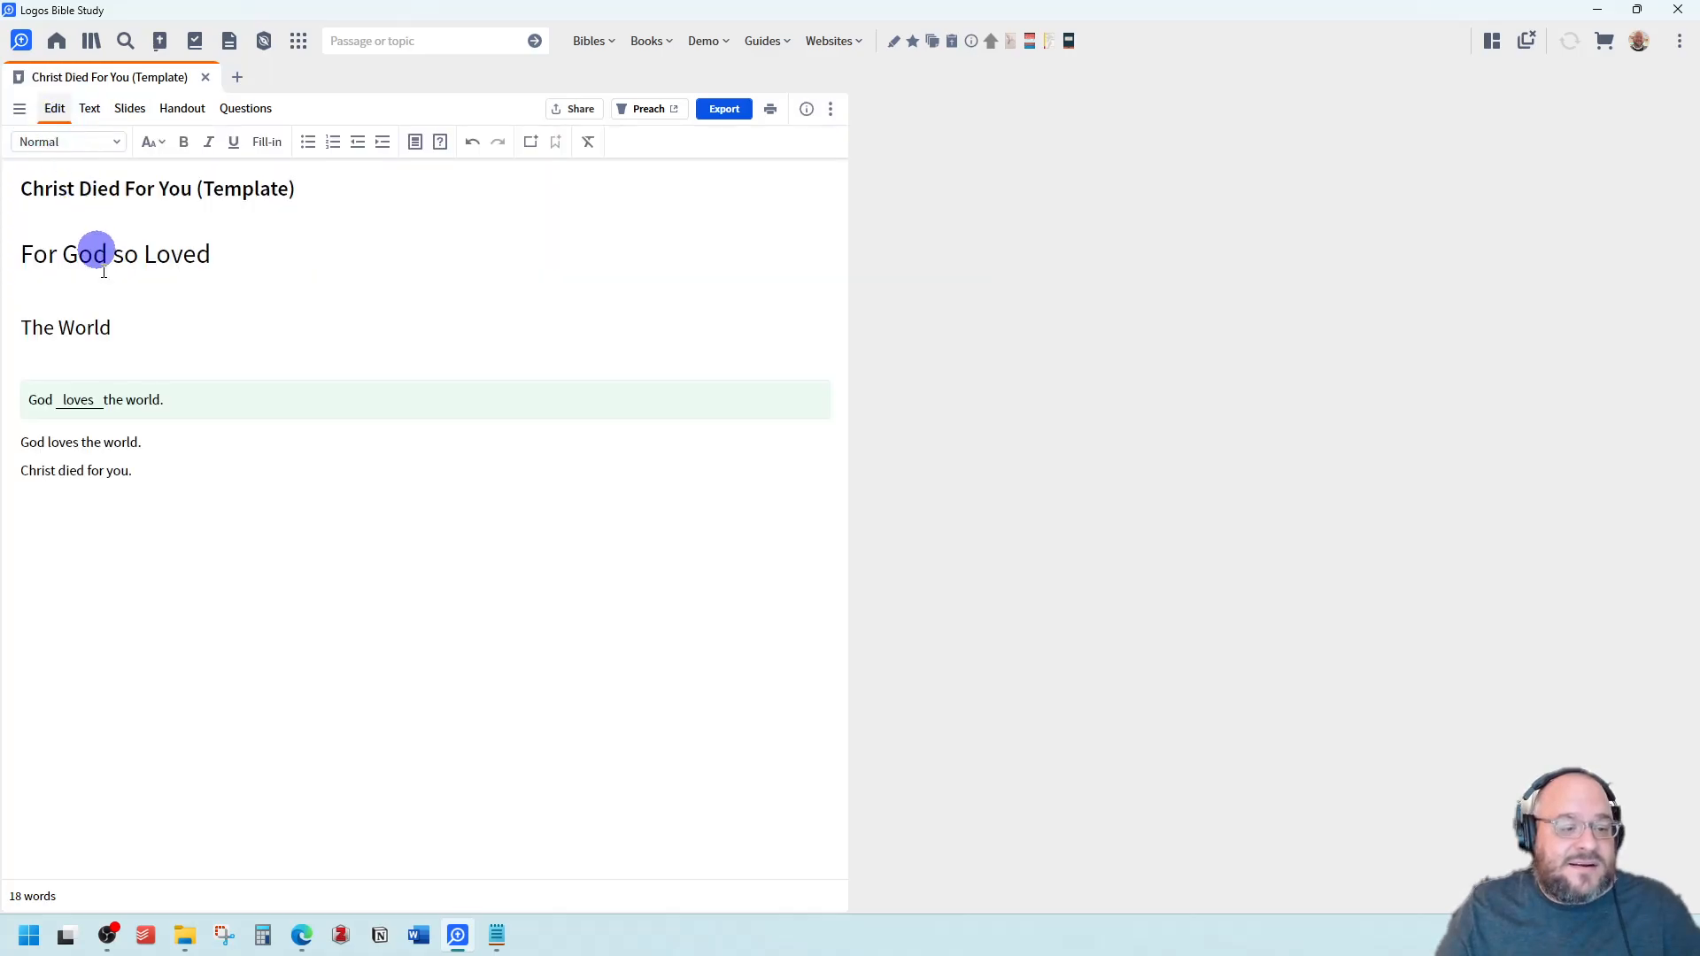
Create a slide from the plain "God loves the world." and show the slide thumbnails beside the sermon text
left_click_drag(151, 474, 40, 478)
left_click(143, 471)
left_click_drag(149, 439, 2, 458)
left_click_drag(144, 443, 188, 440)
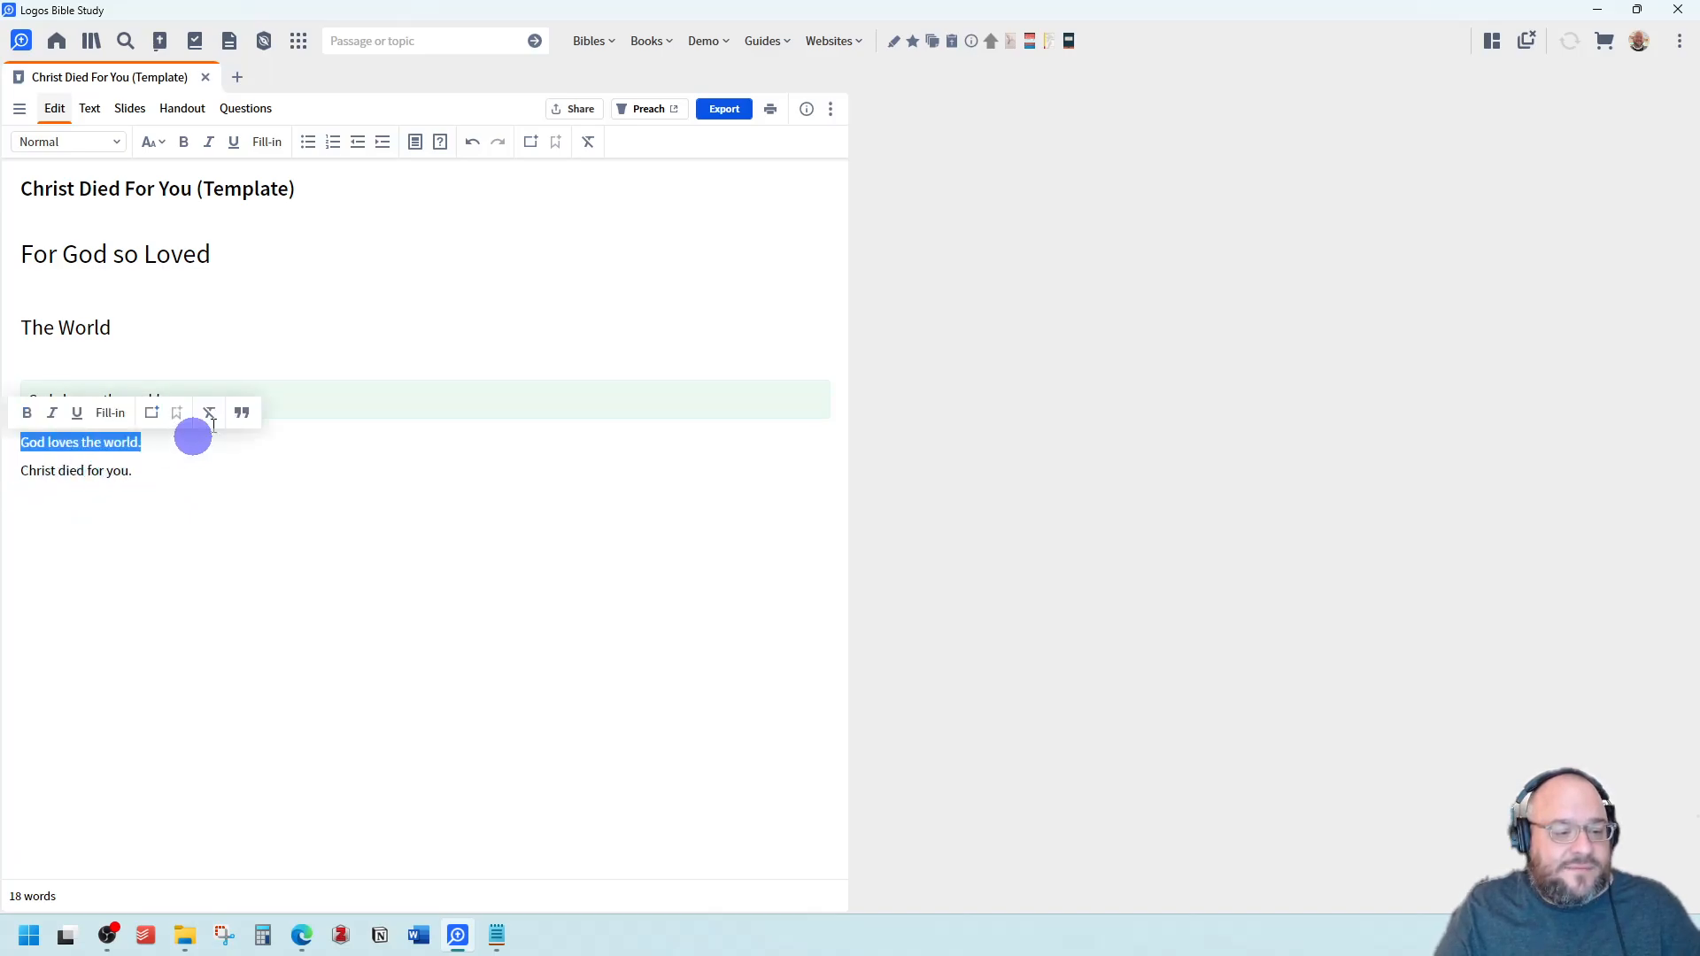
left_click(528, 145)
left_click(829, 109)
left_click(653, 214)
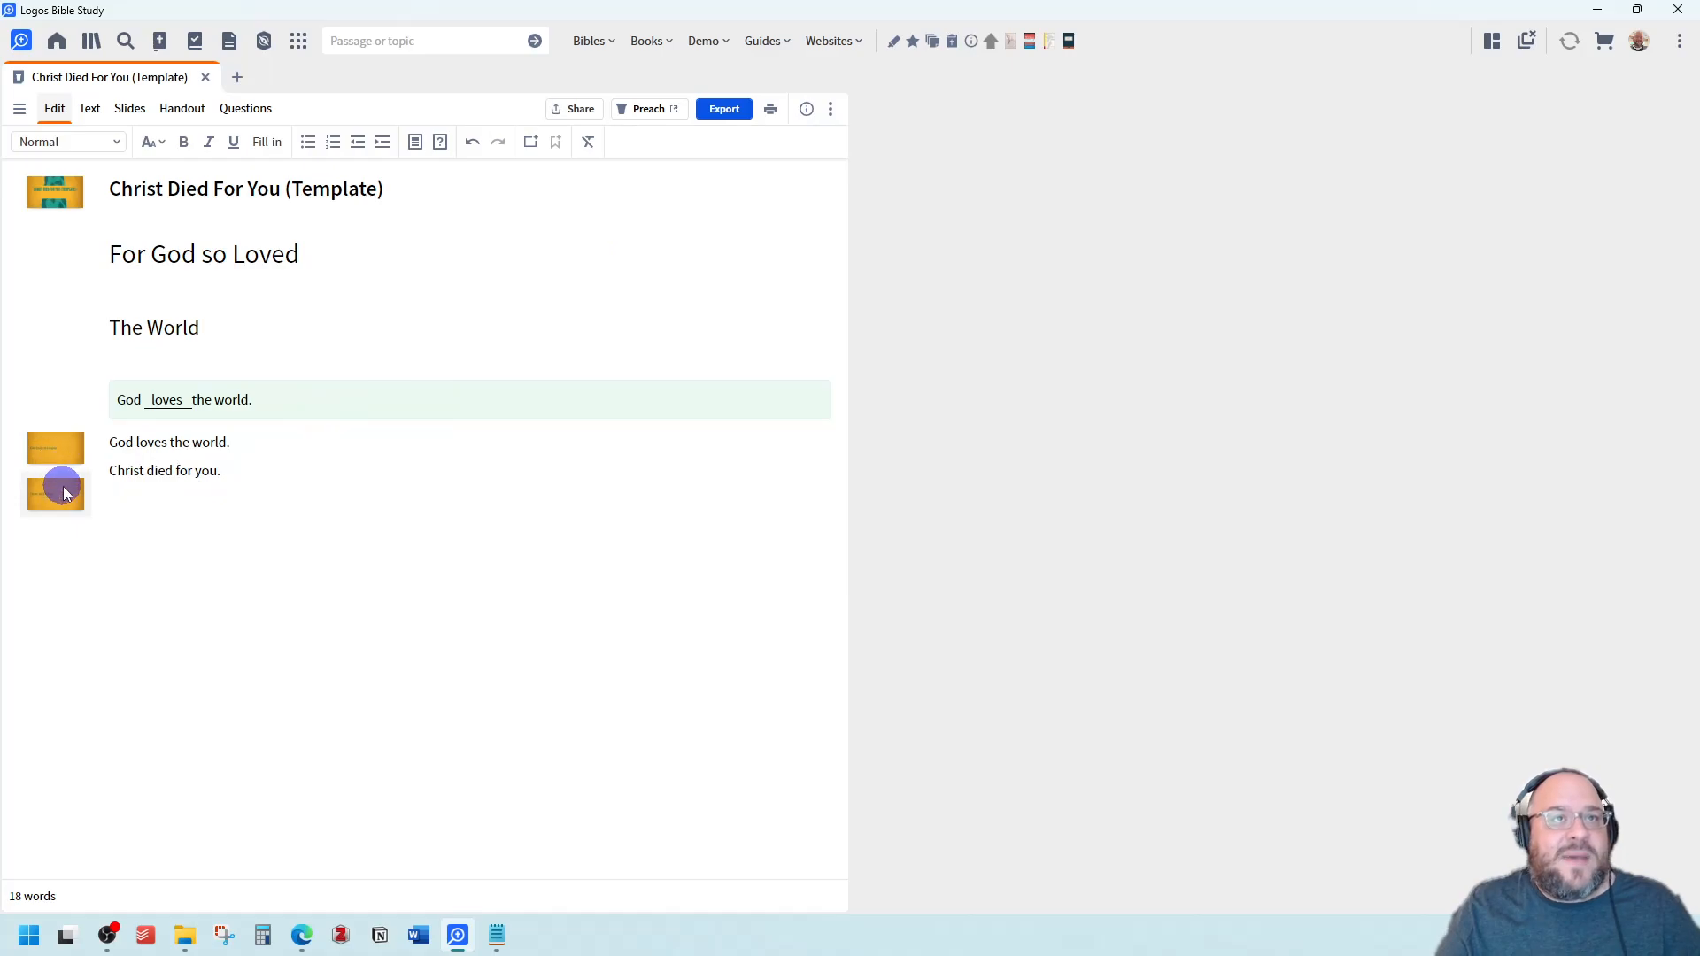
Insert the John 3:16 passage as a block below "Christ died for you."
left_click(280, 480)
key("Return")
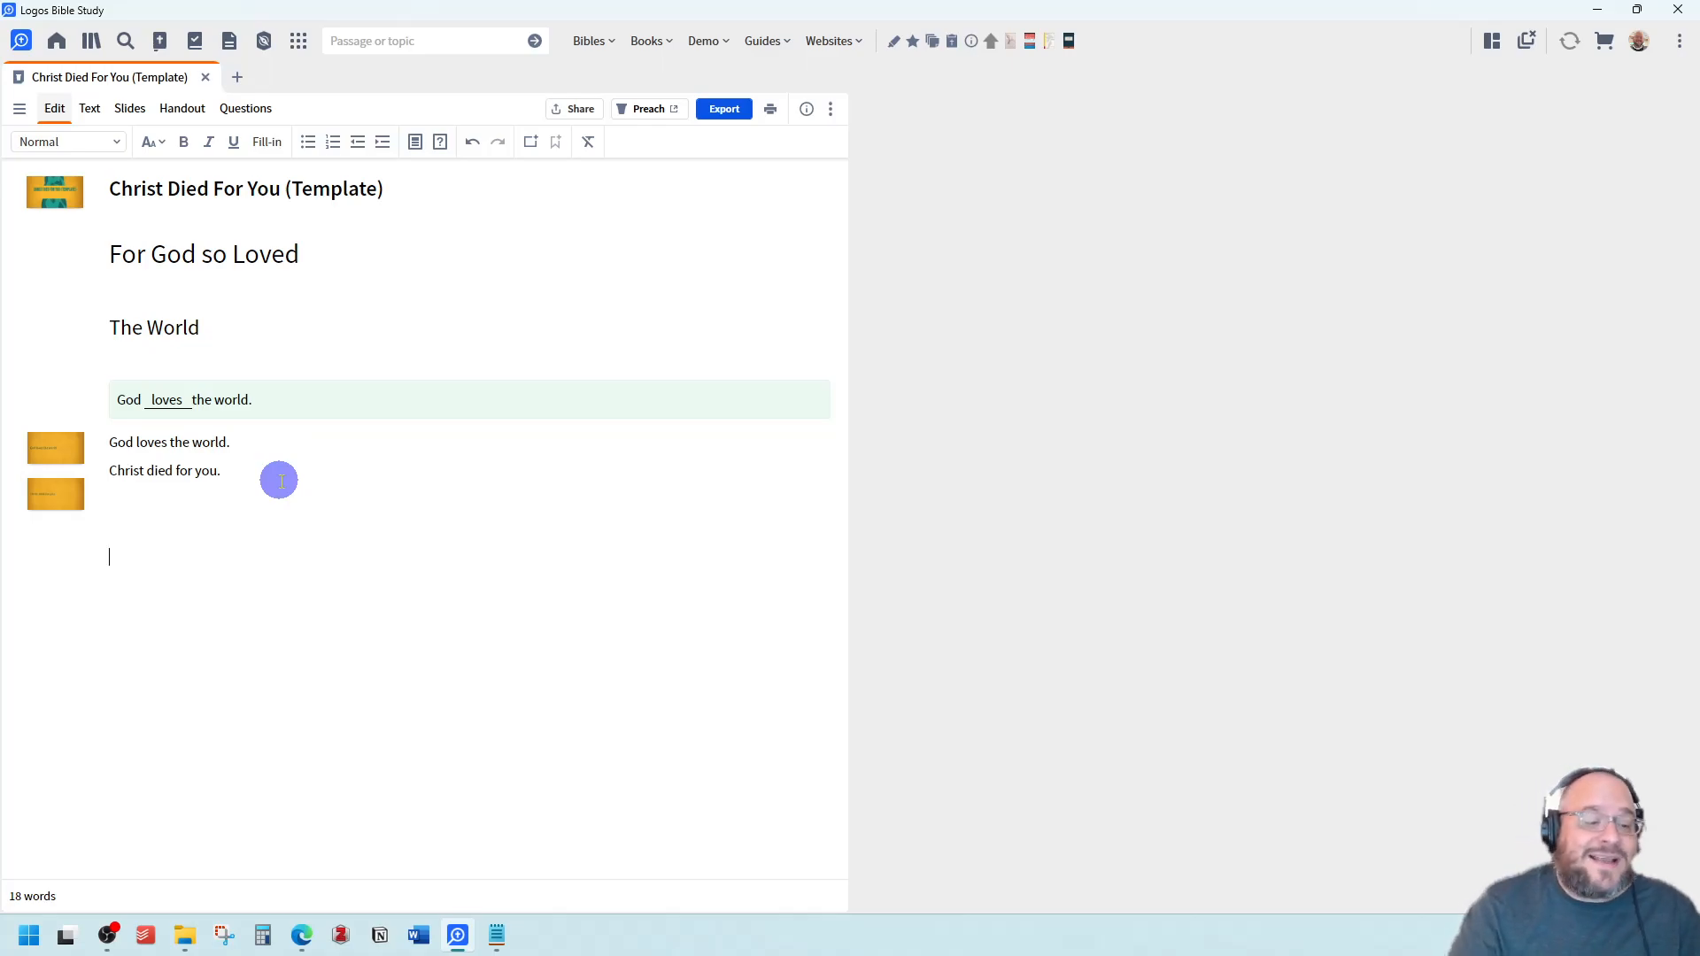
type("John 3:16")
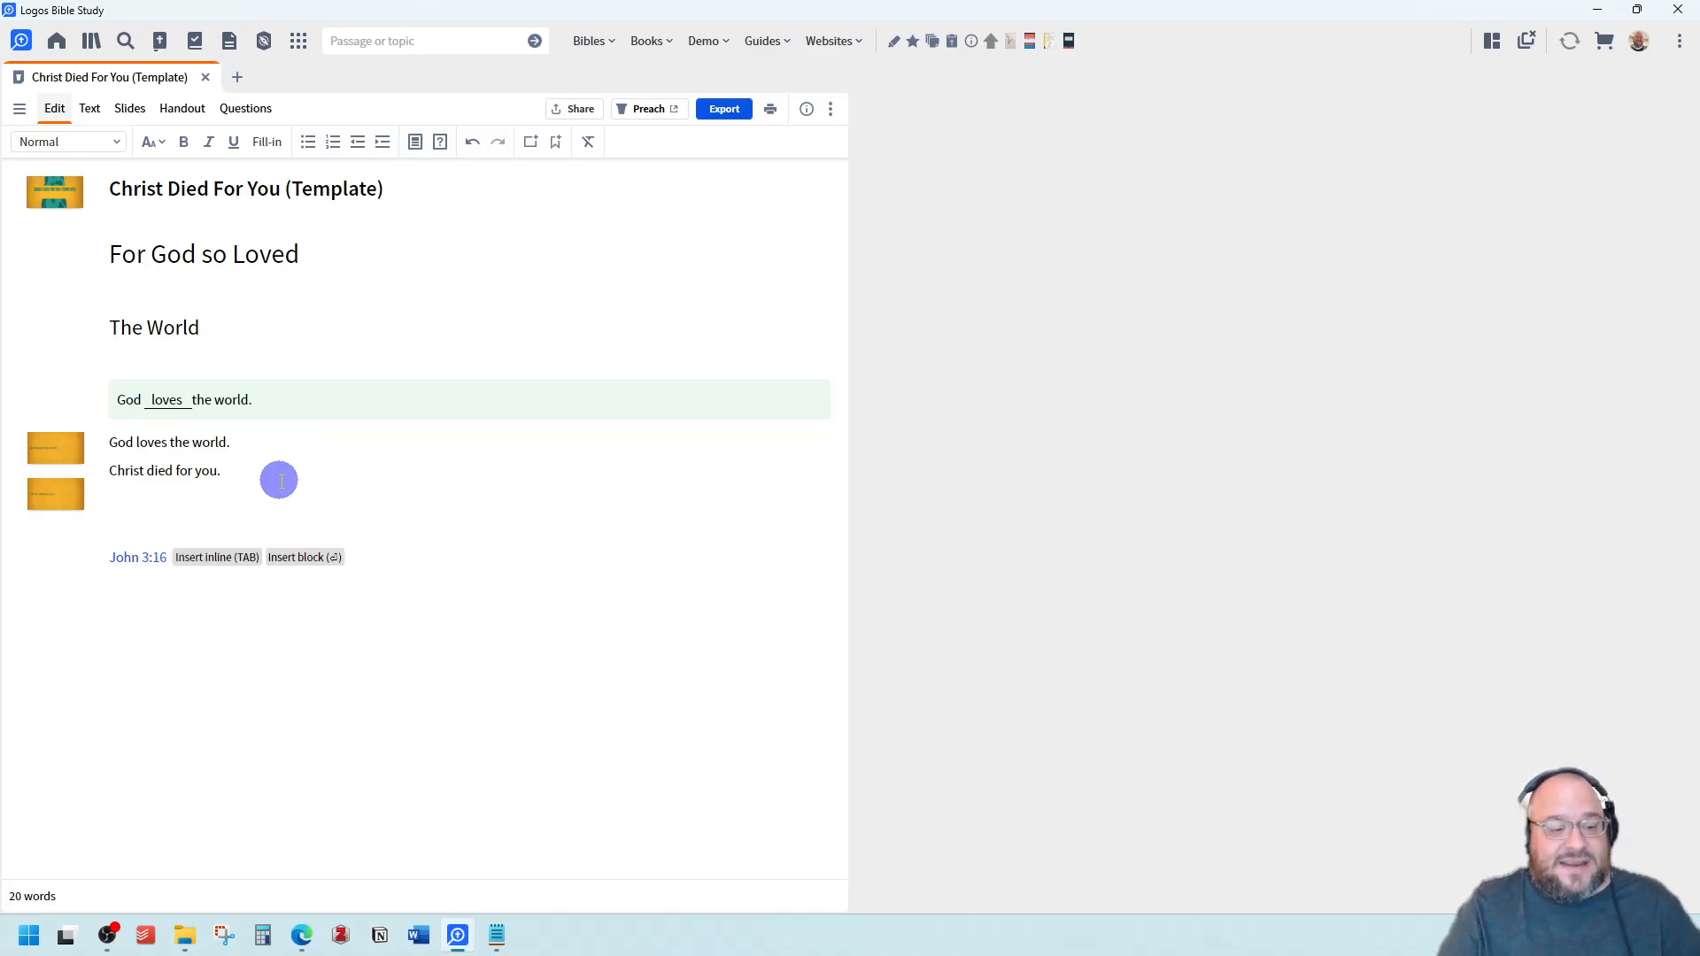
key("Return")
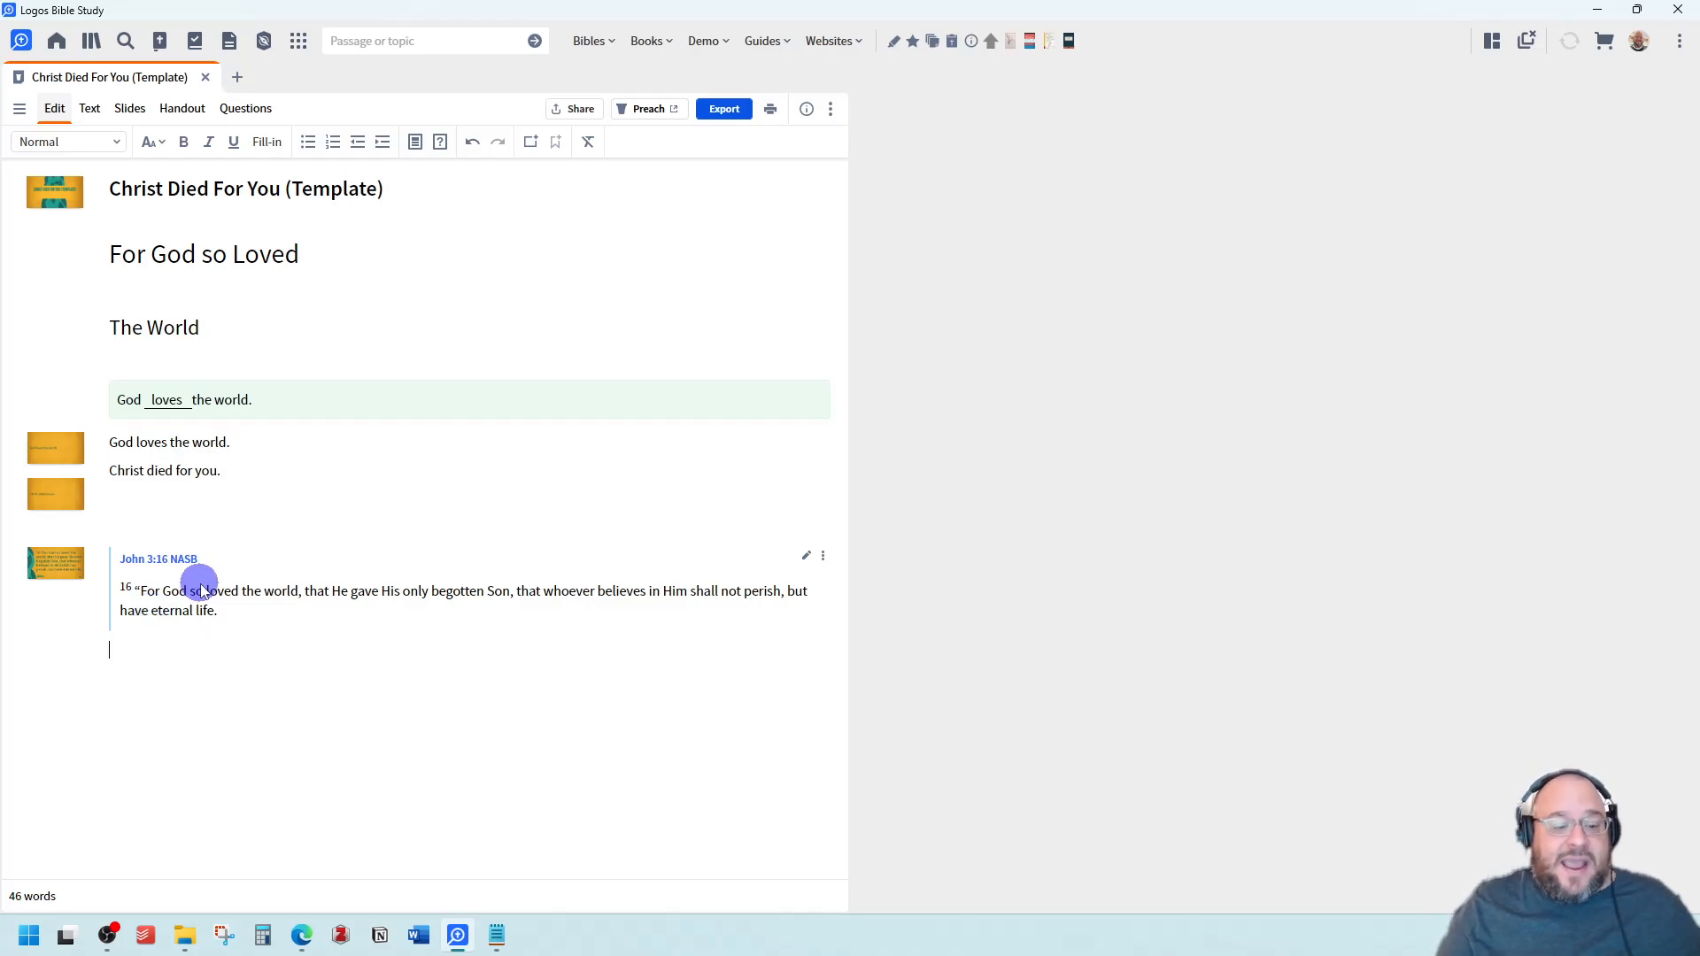
Convert the John 3:16 passage block into editable text and review the sermon's slides
left_click(181, 558)
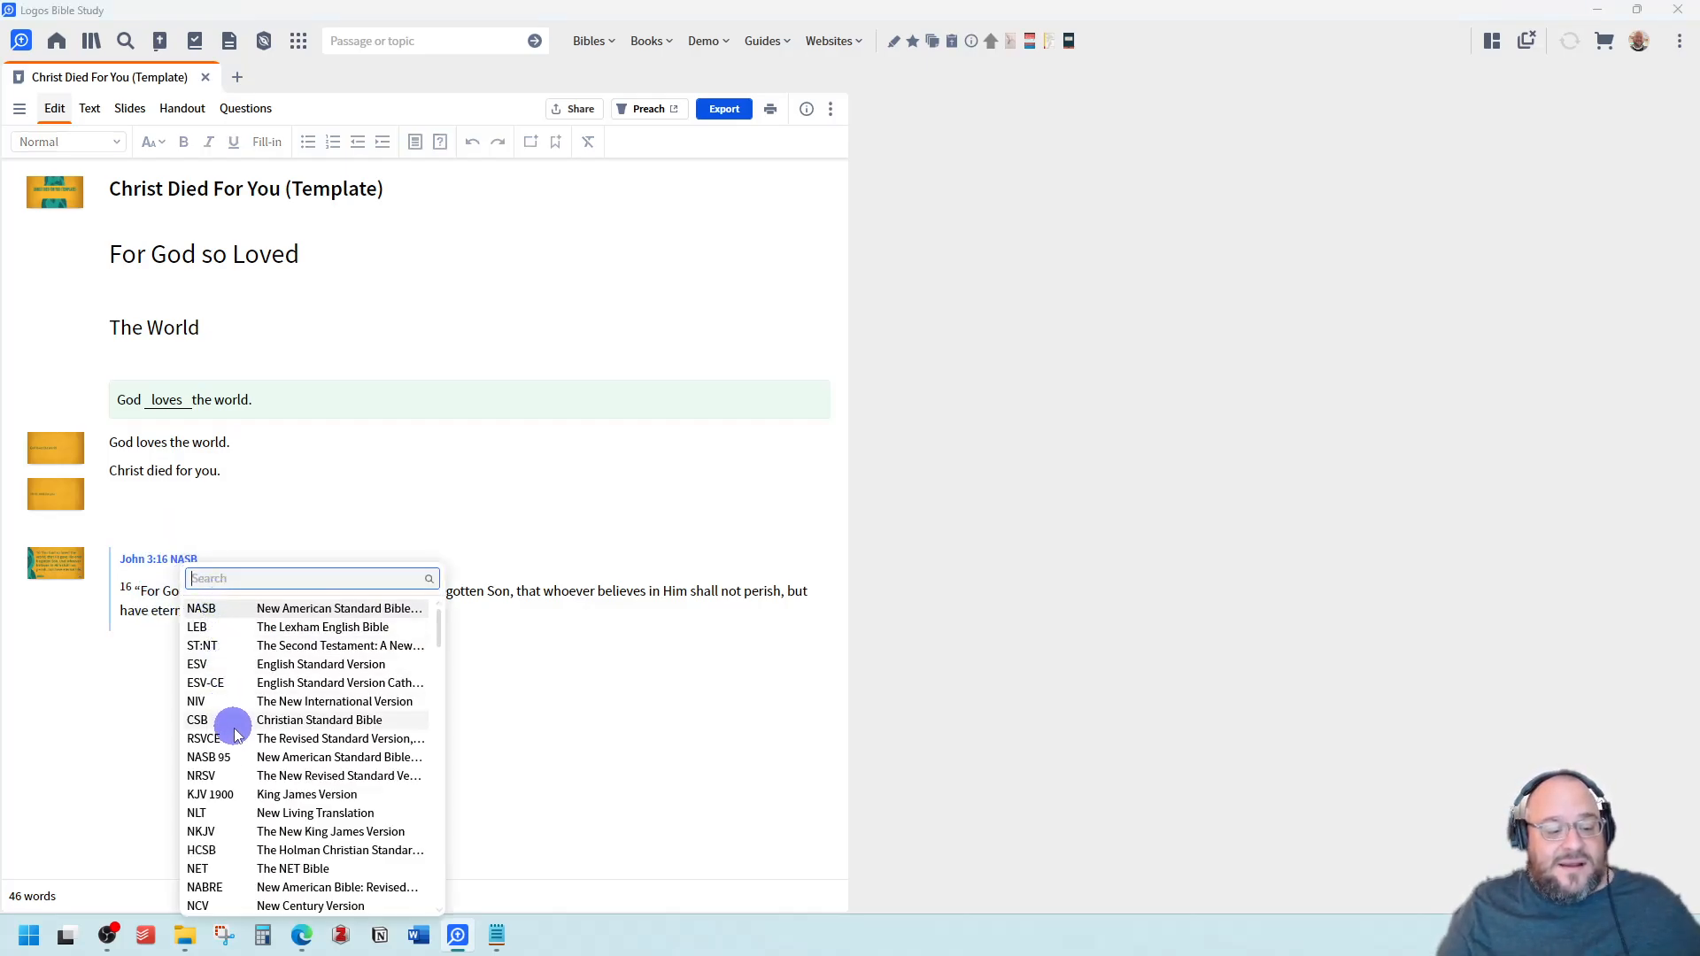
left_click(766, 564)
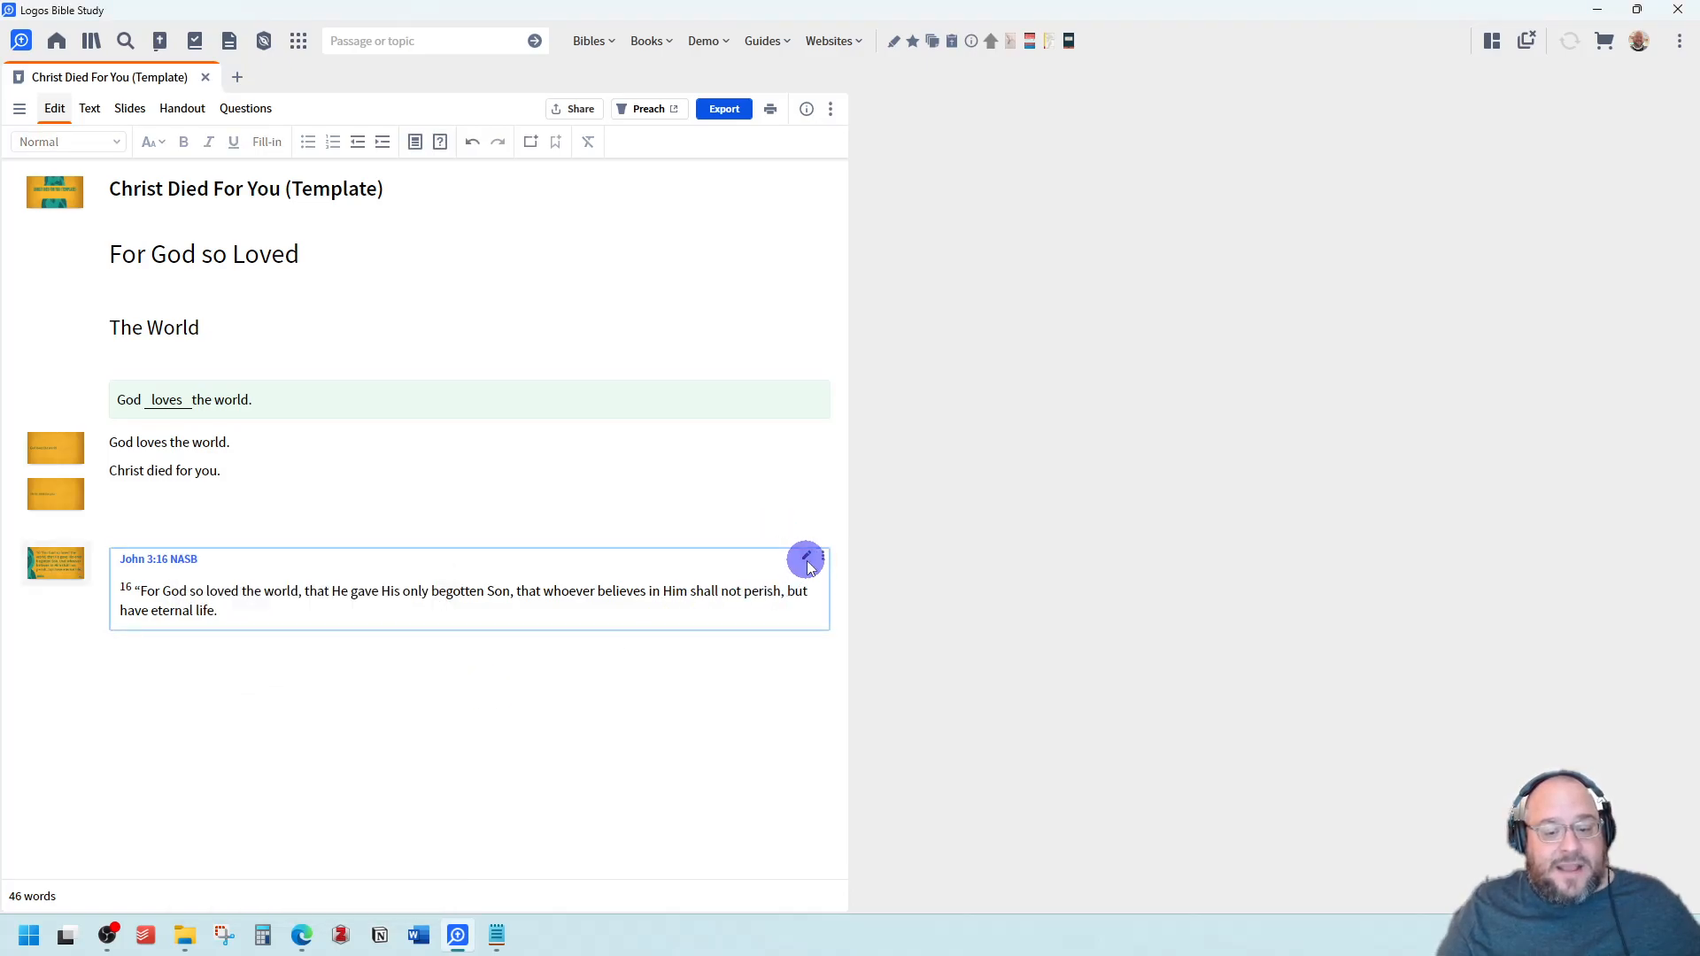
left_click(741, 588)
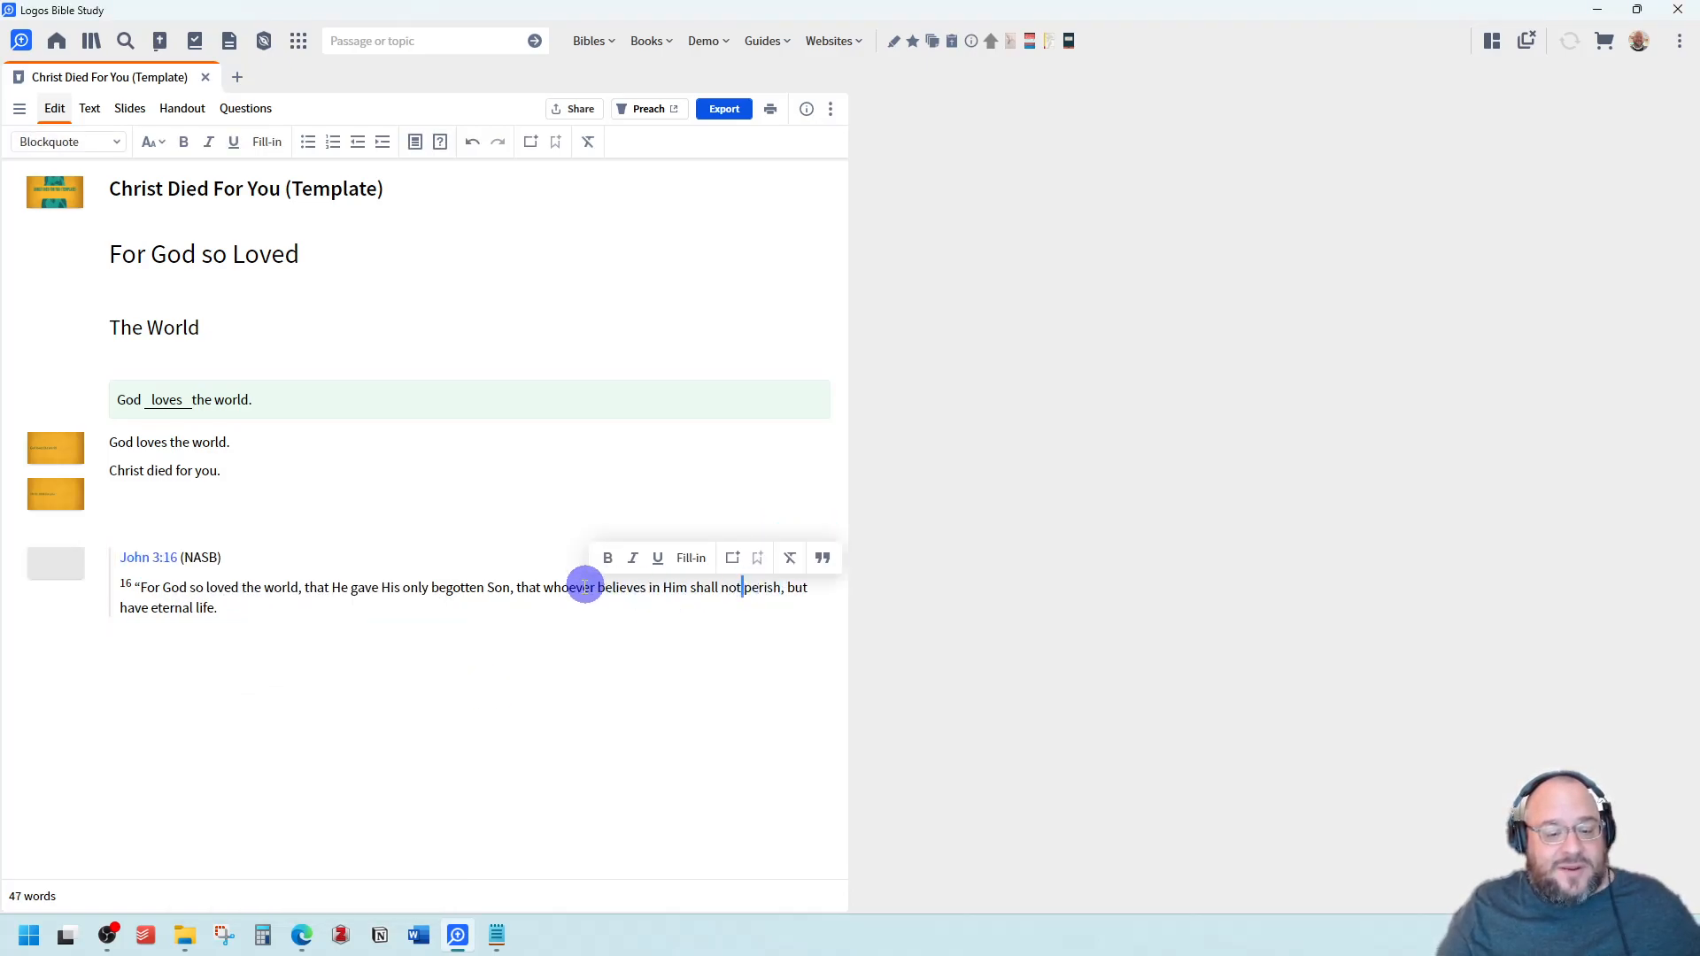
left_click(157, 682)
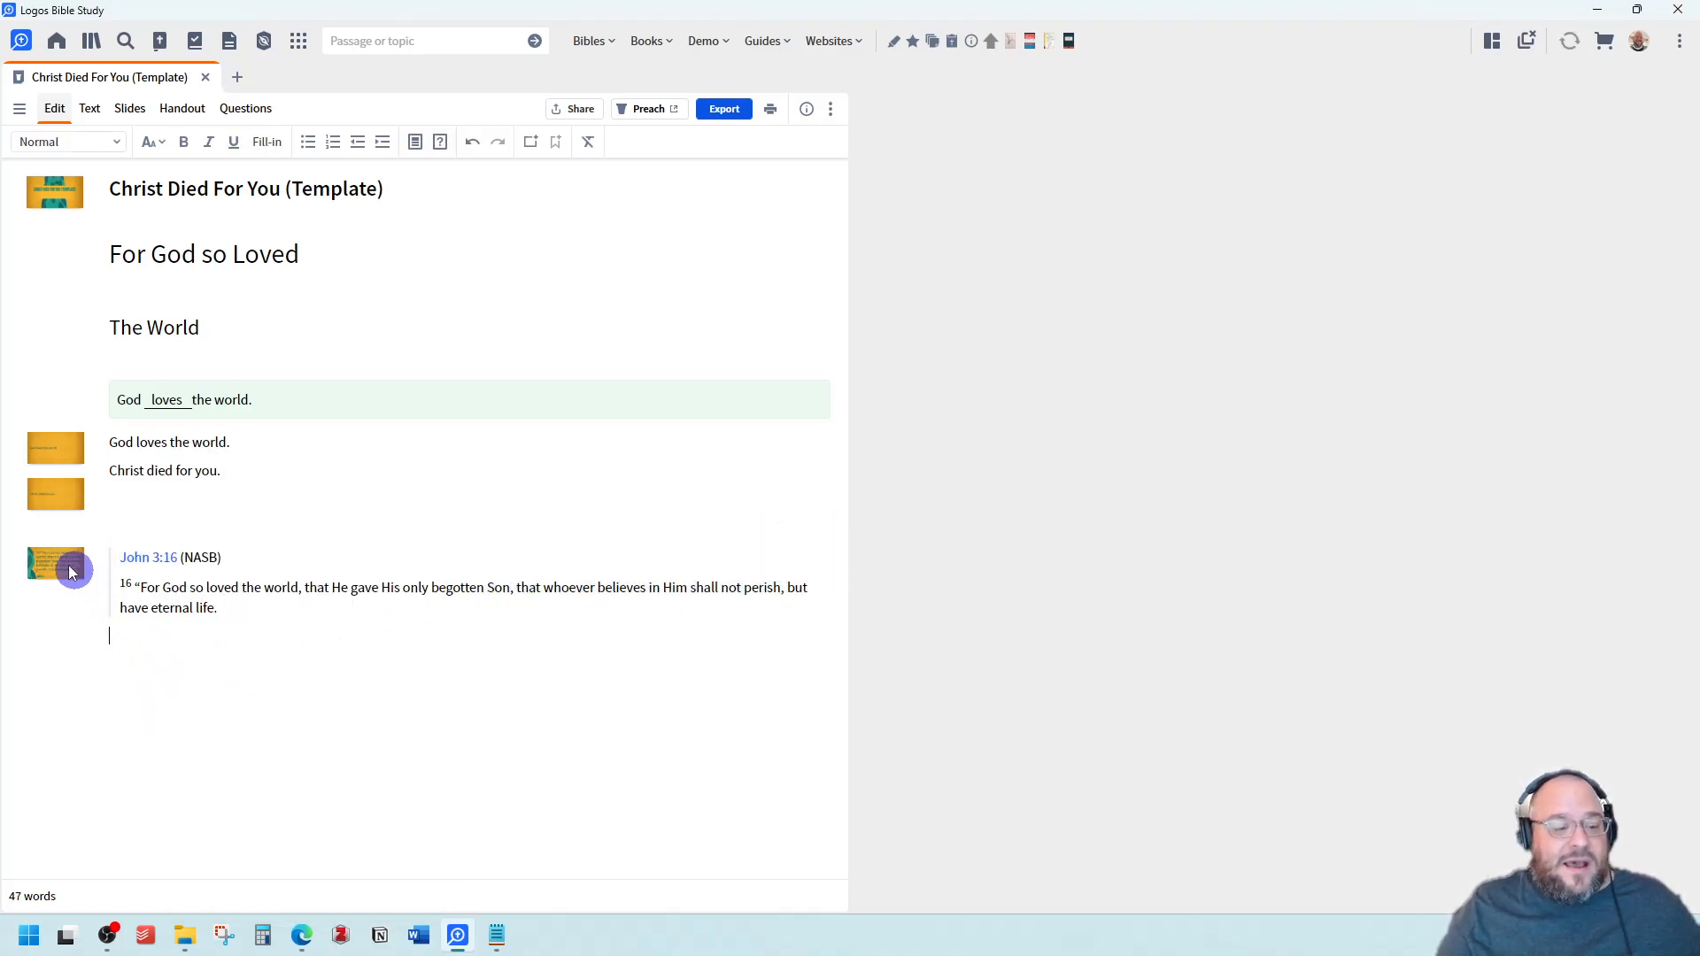
left_click(140, 115)
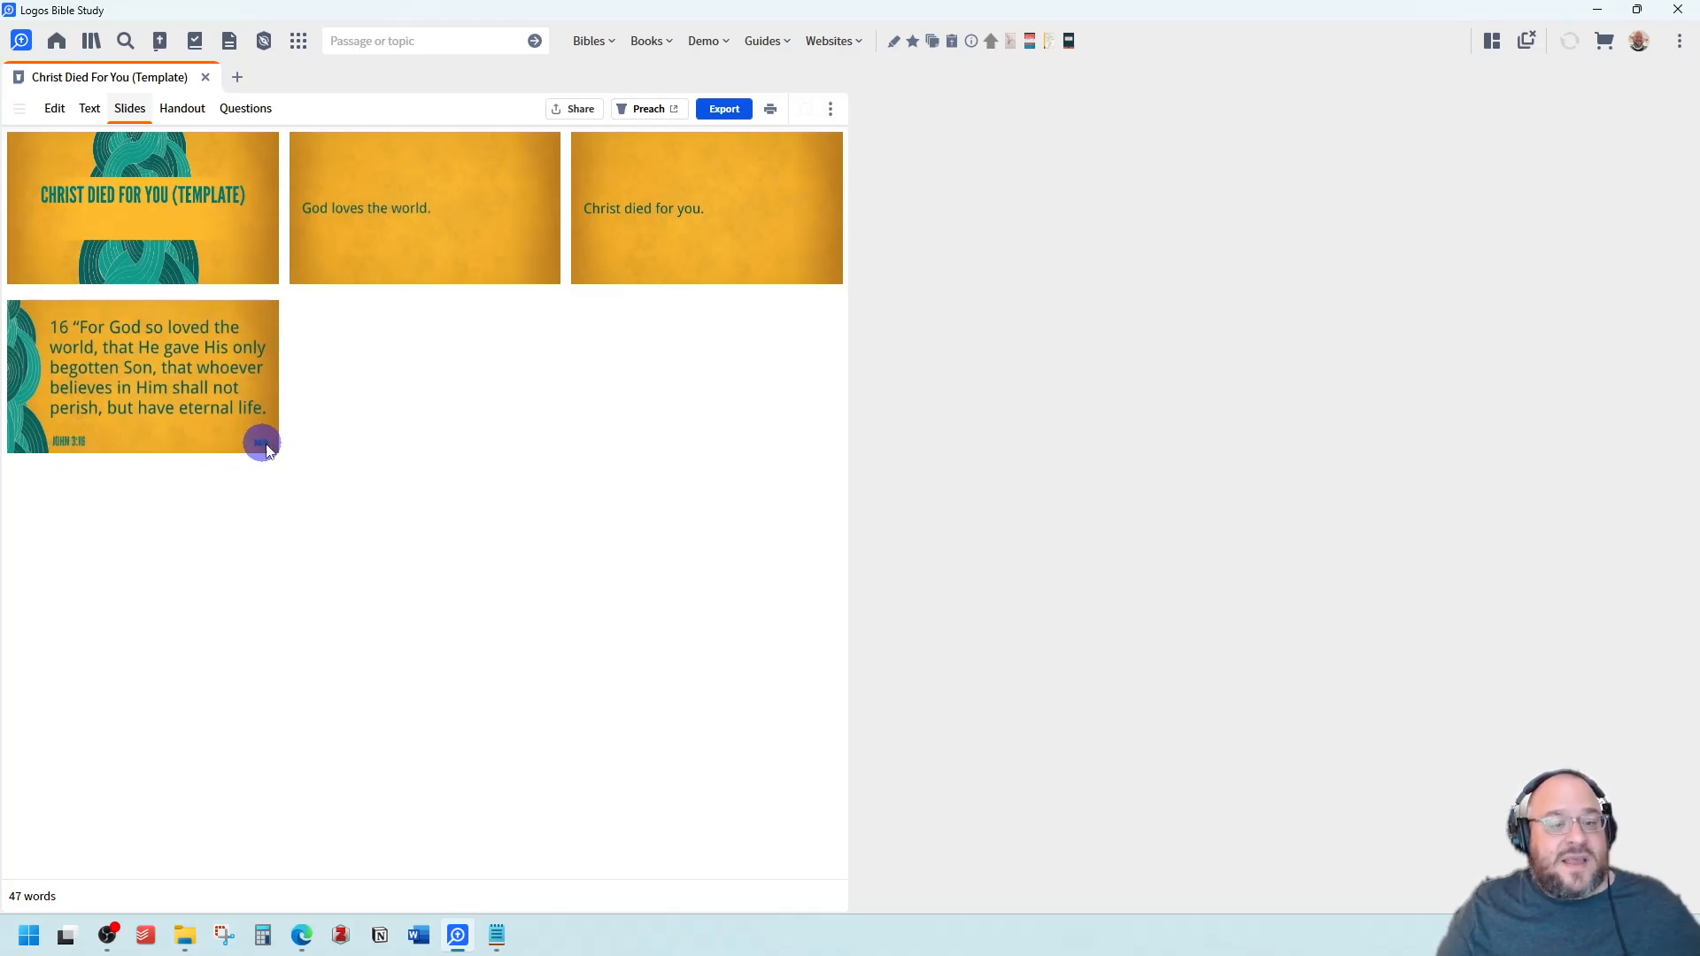
left_click(52, 110)
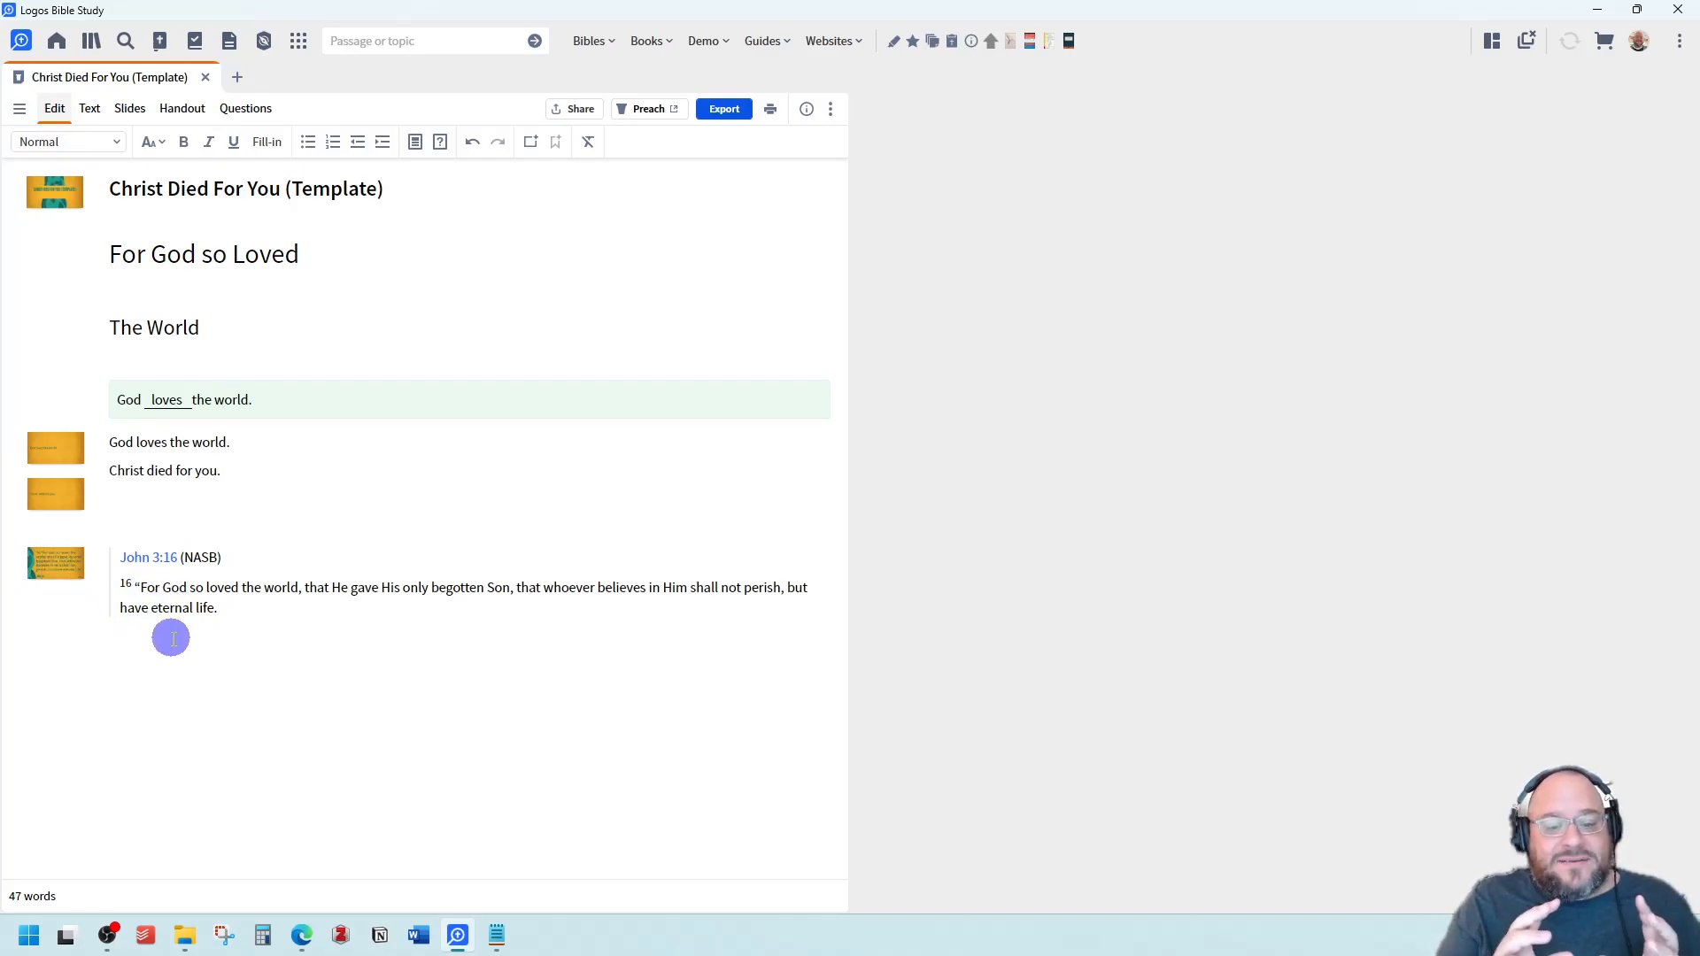
Write "In John 3:16 God showed his love for us by sending Jesus." below the passage
left_click(159, 693)
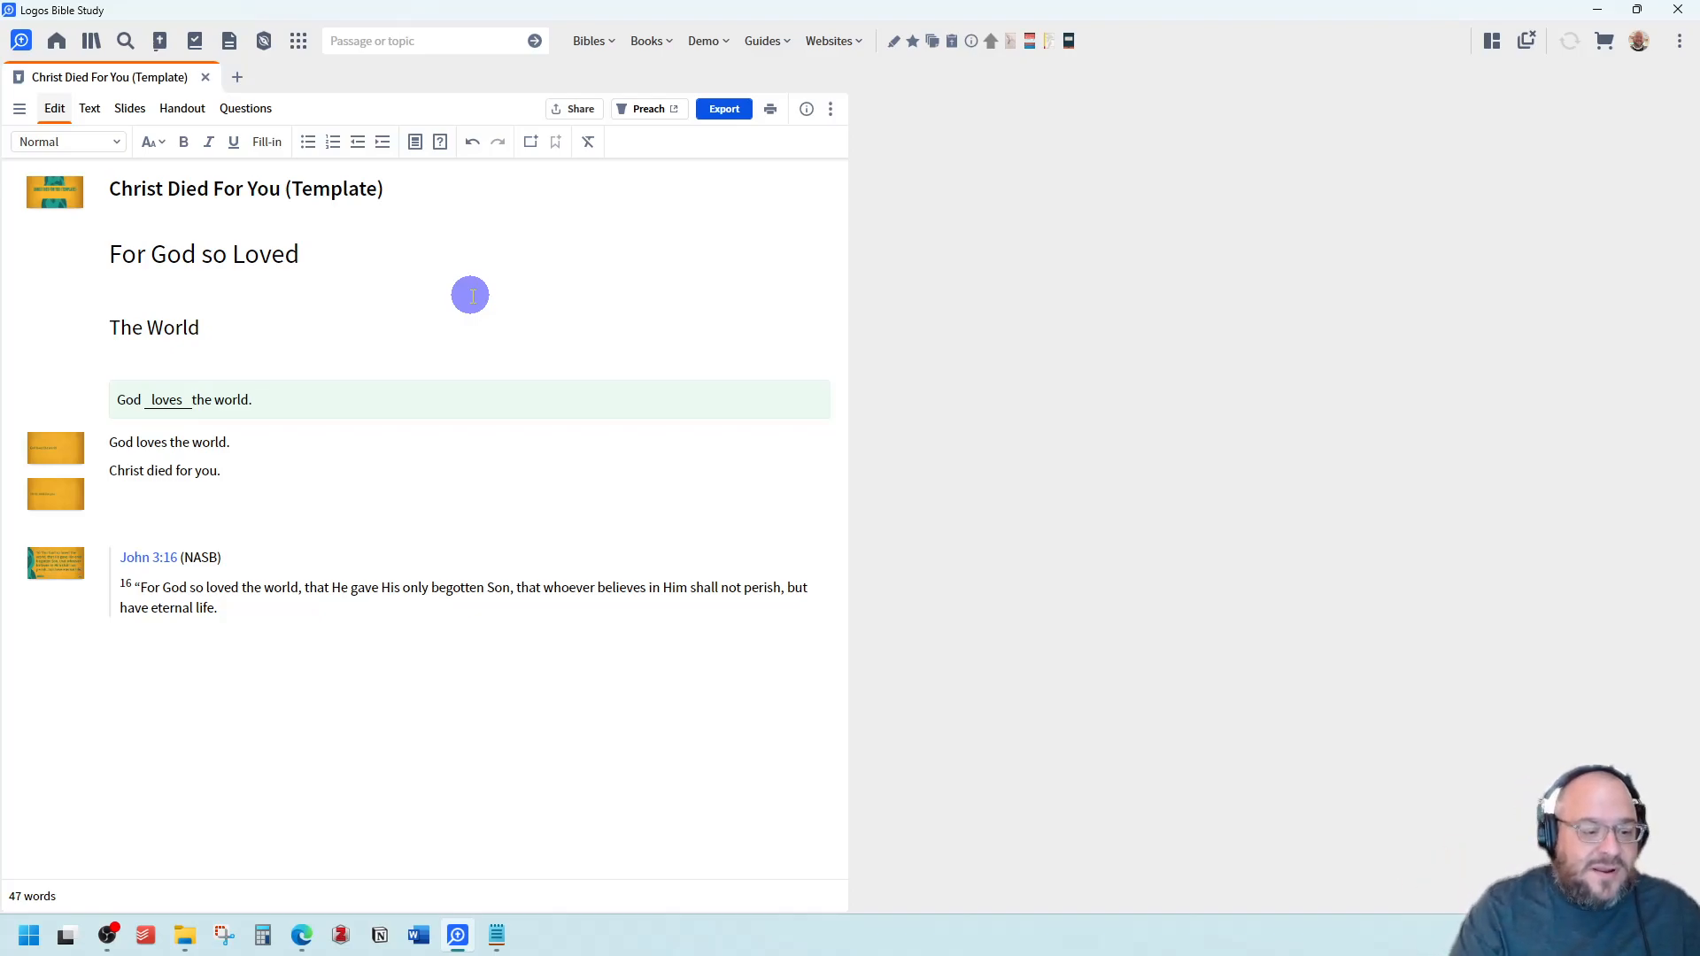
type("John 3:16")
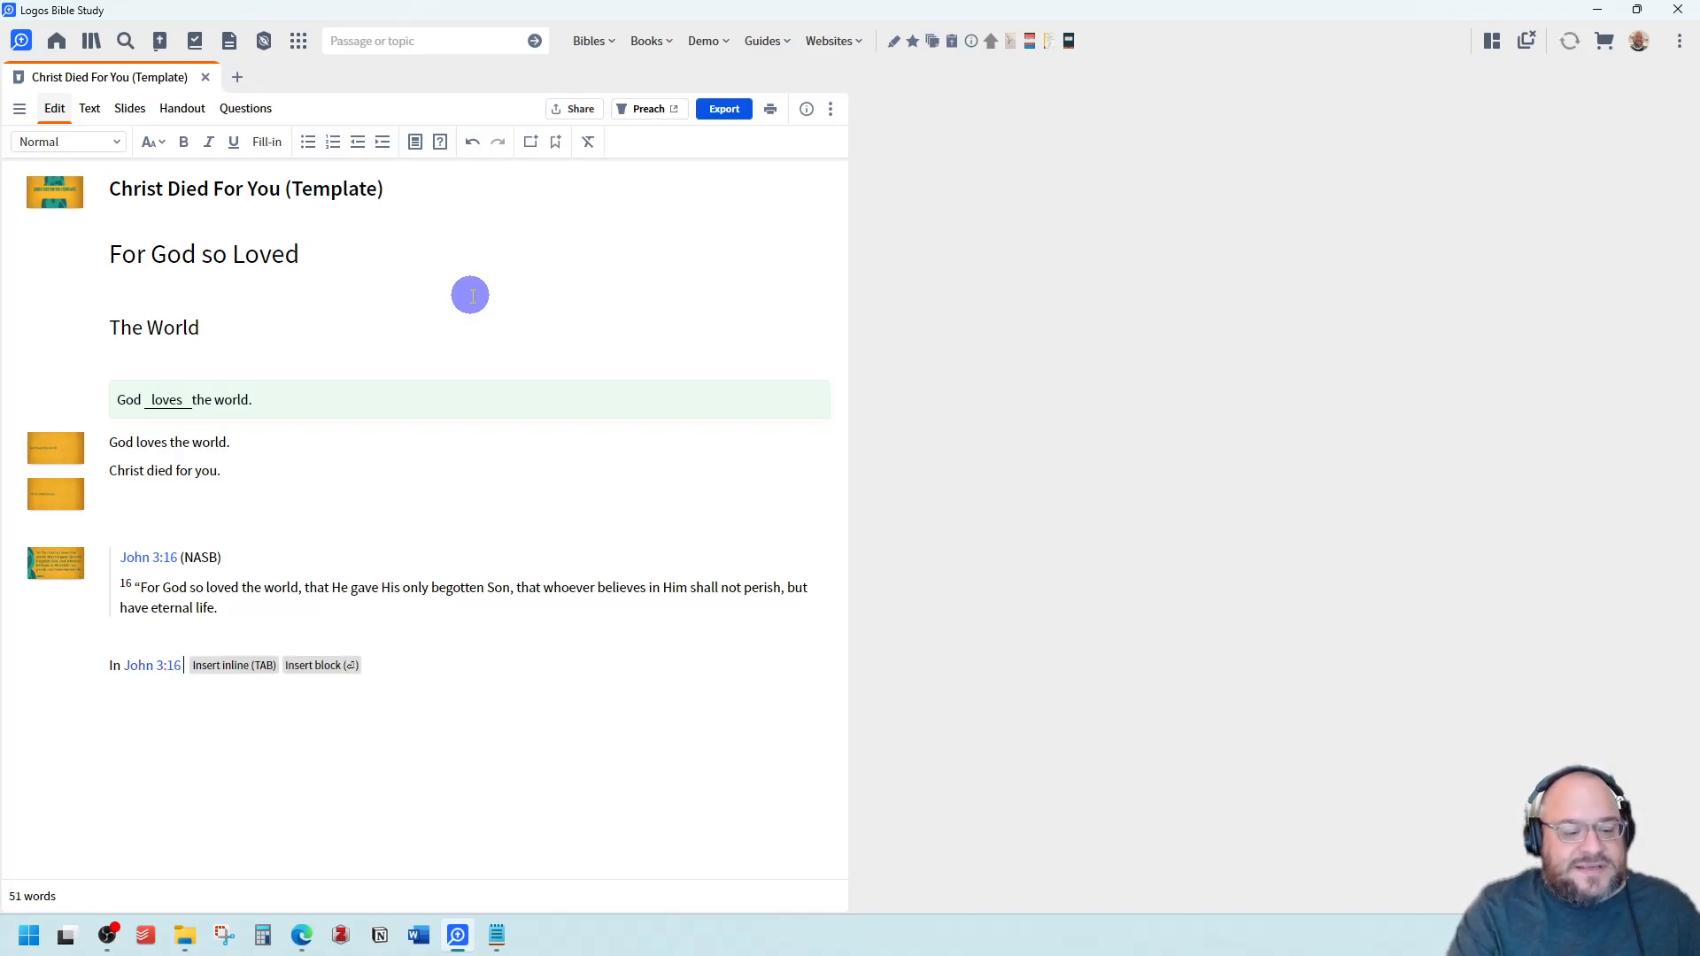
type(" God showed his")
type(" love for u")
type("s by")
key("BackSpace")
type("by ")
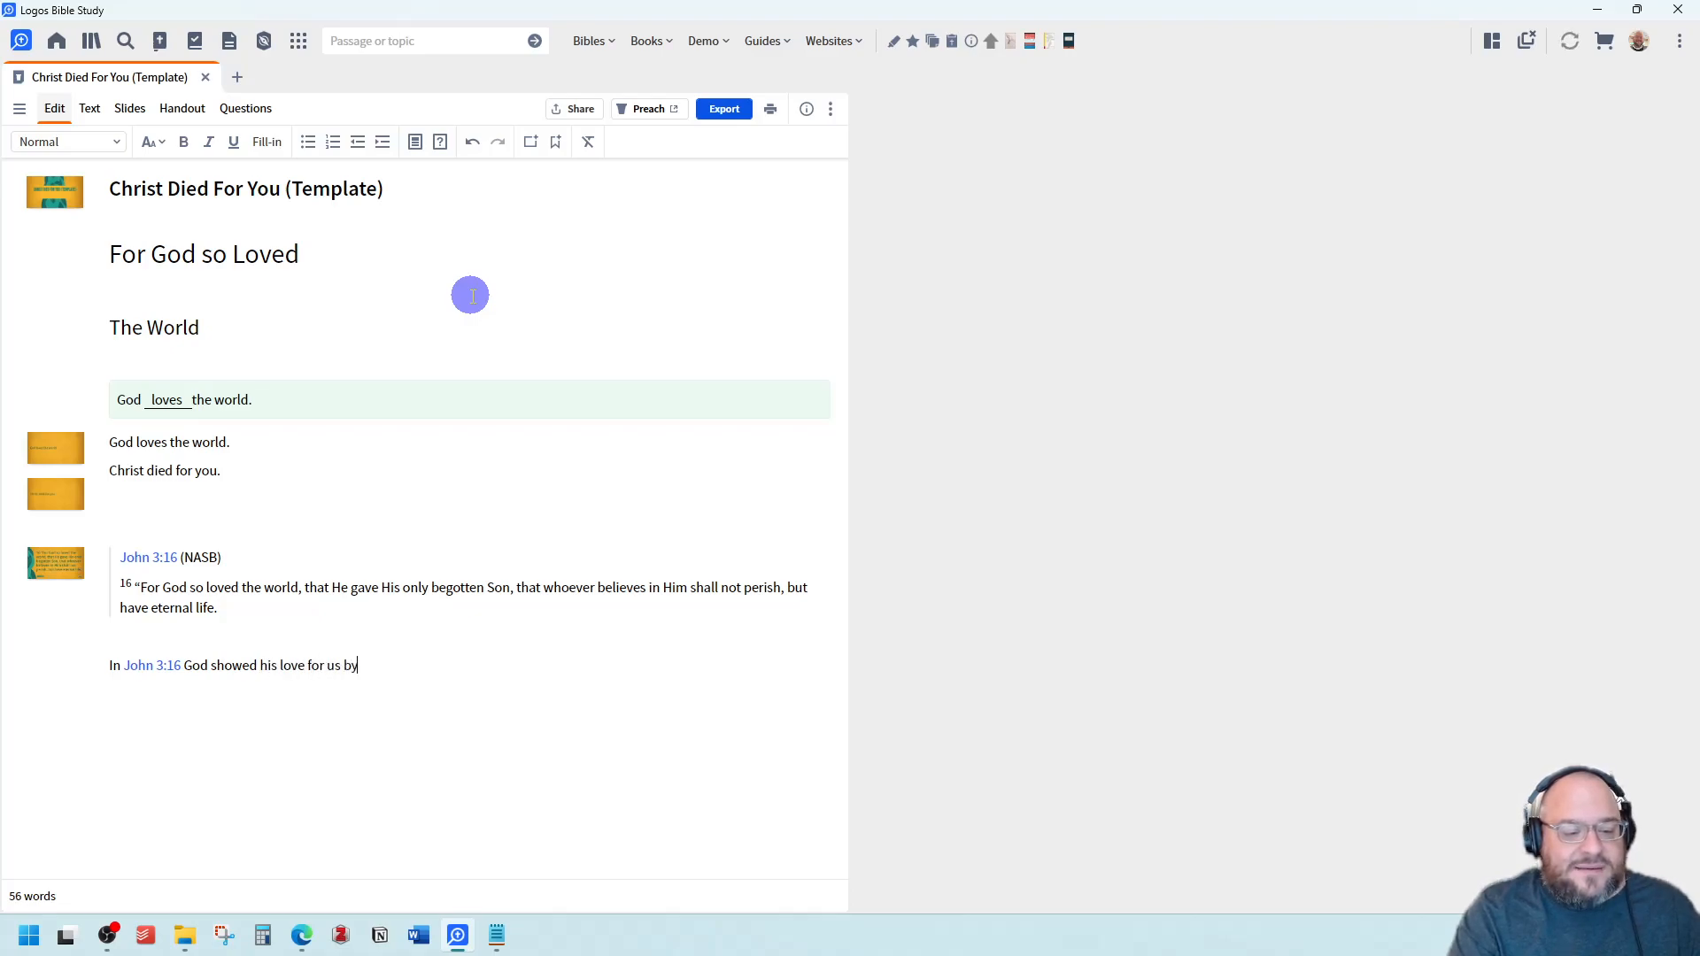
type("sending Jesus.")
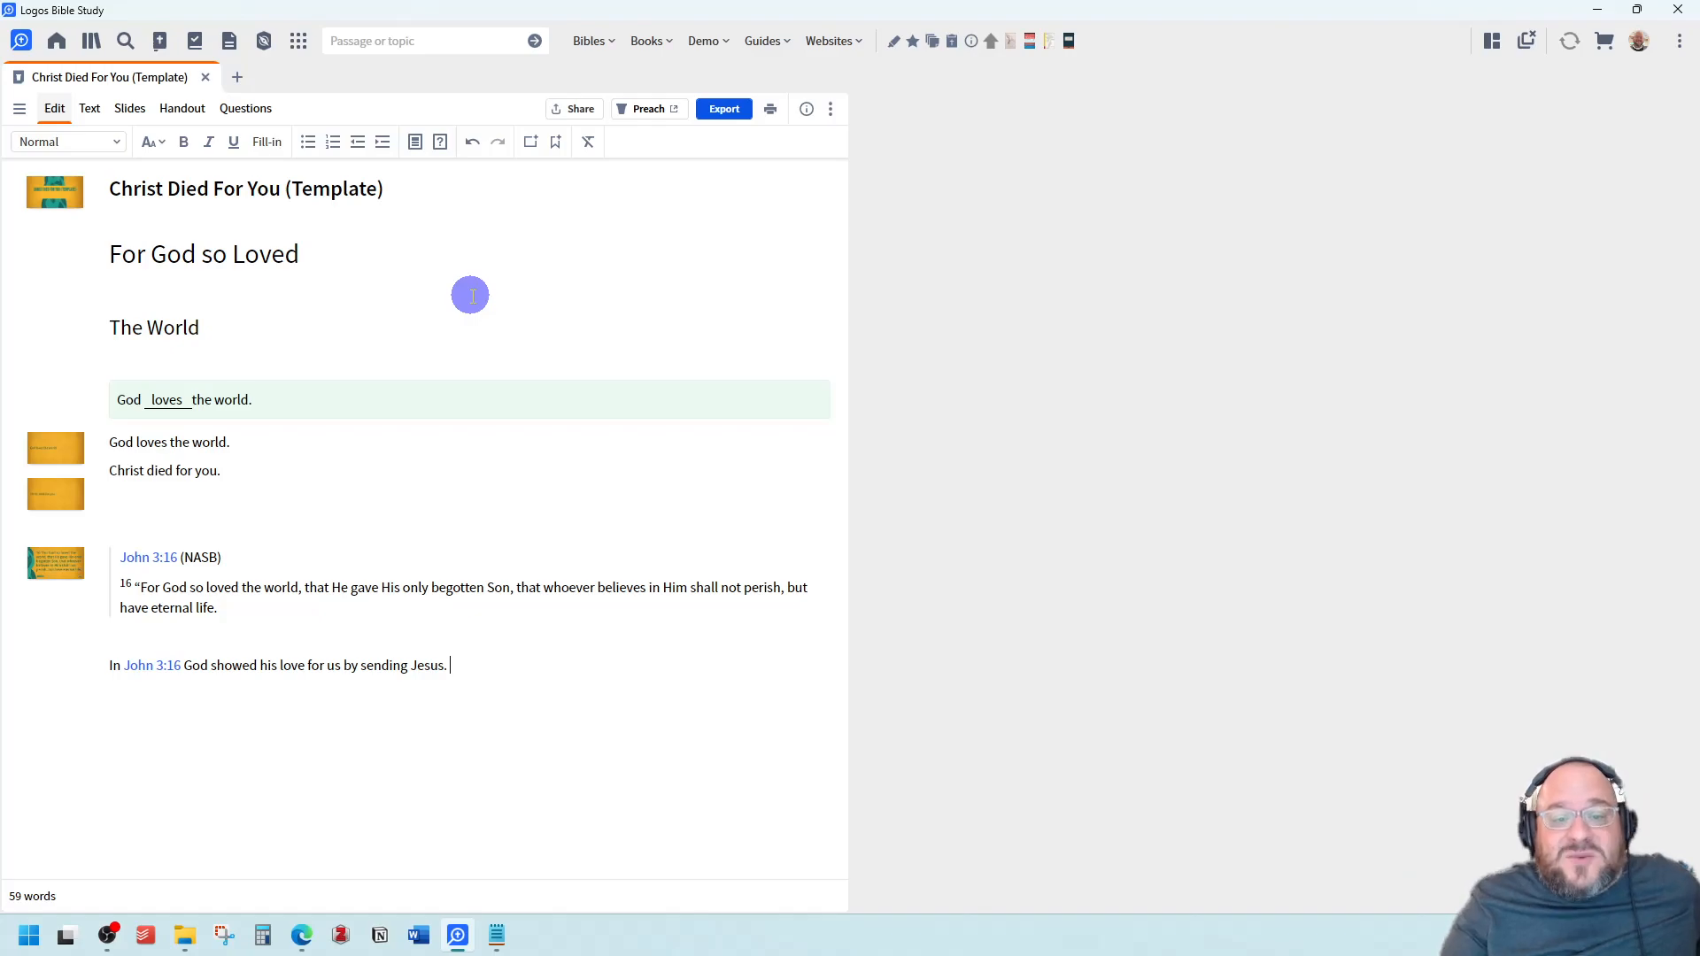
Generate a passage block and slide from the Bible reference in the new sentence and check the slides
left_click_drag(456, 663, 103, 664)
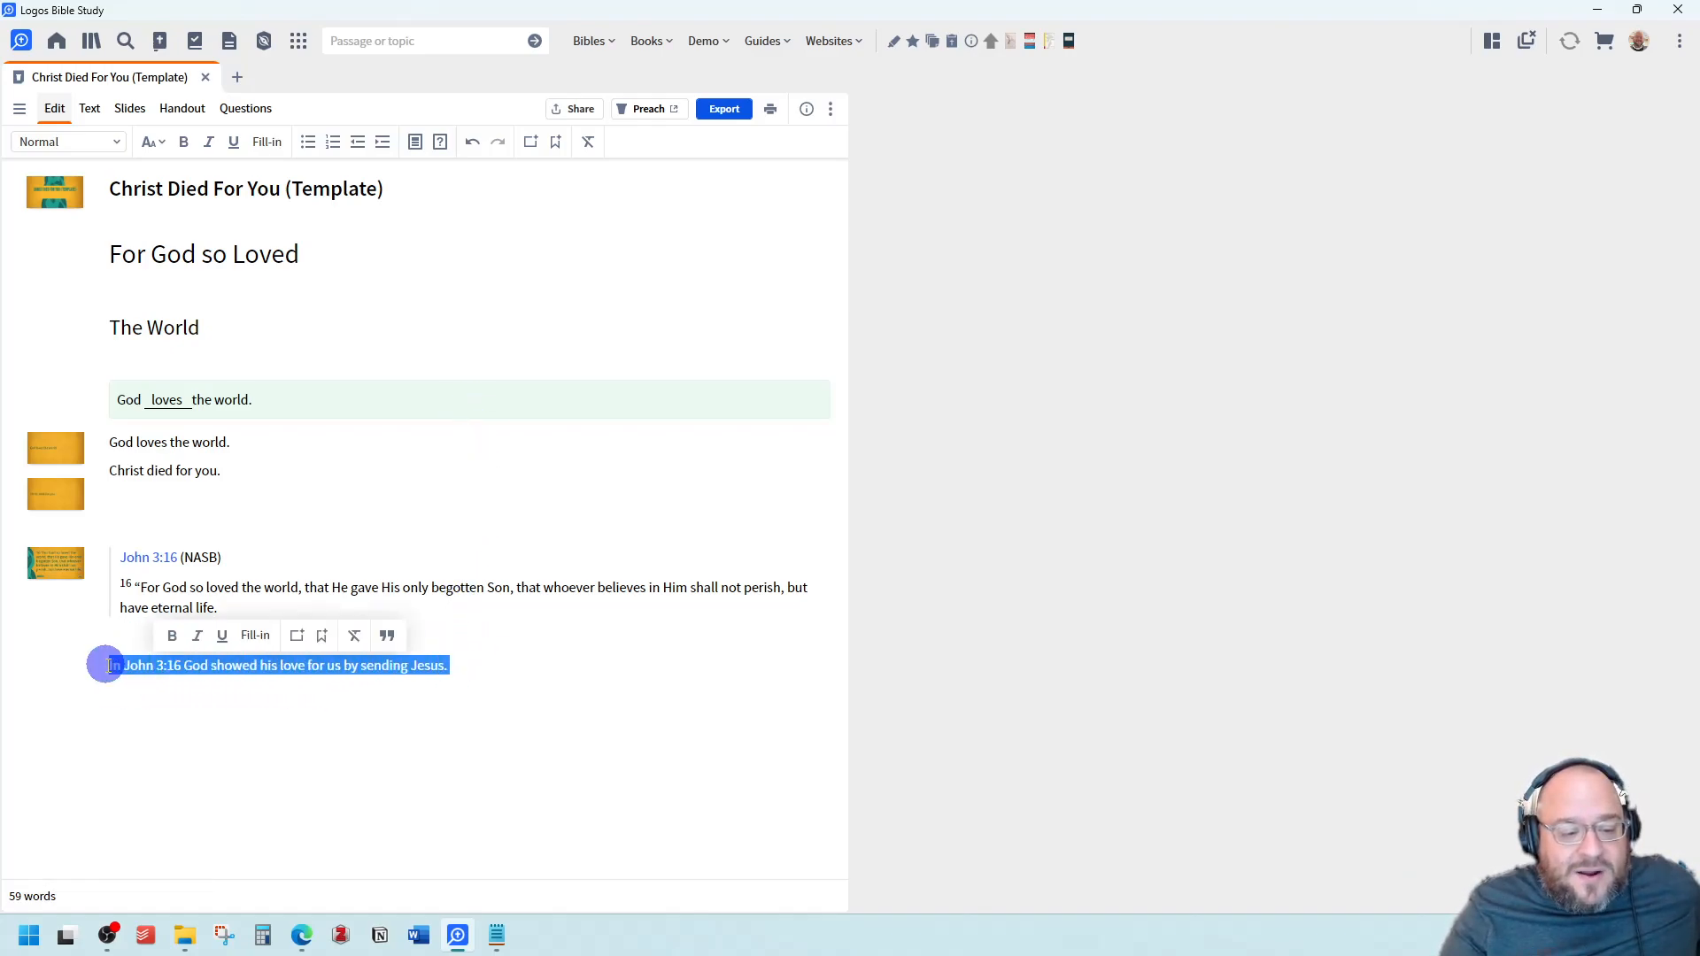
left_click(556, 144)
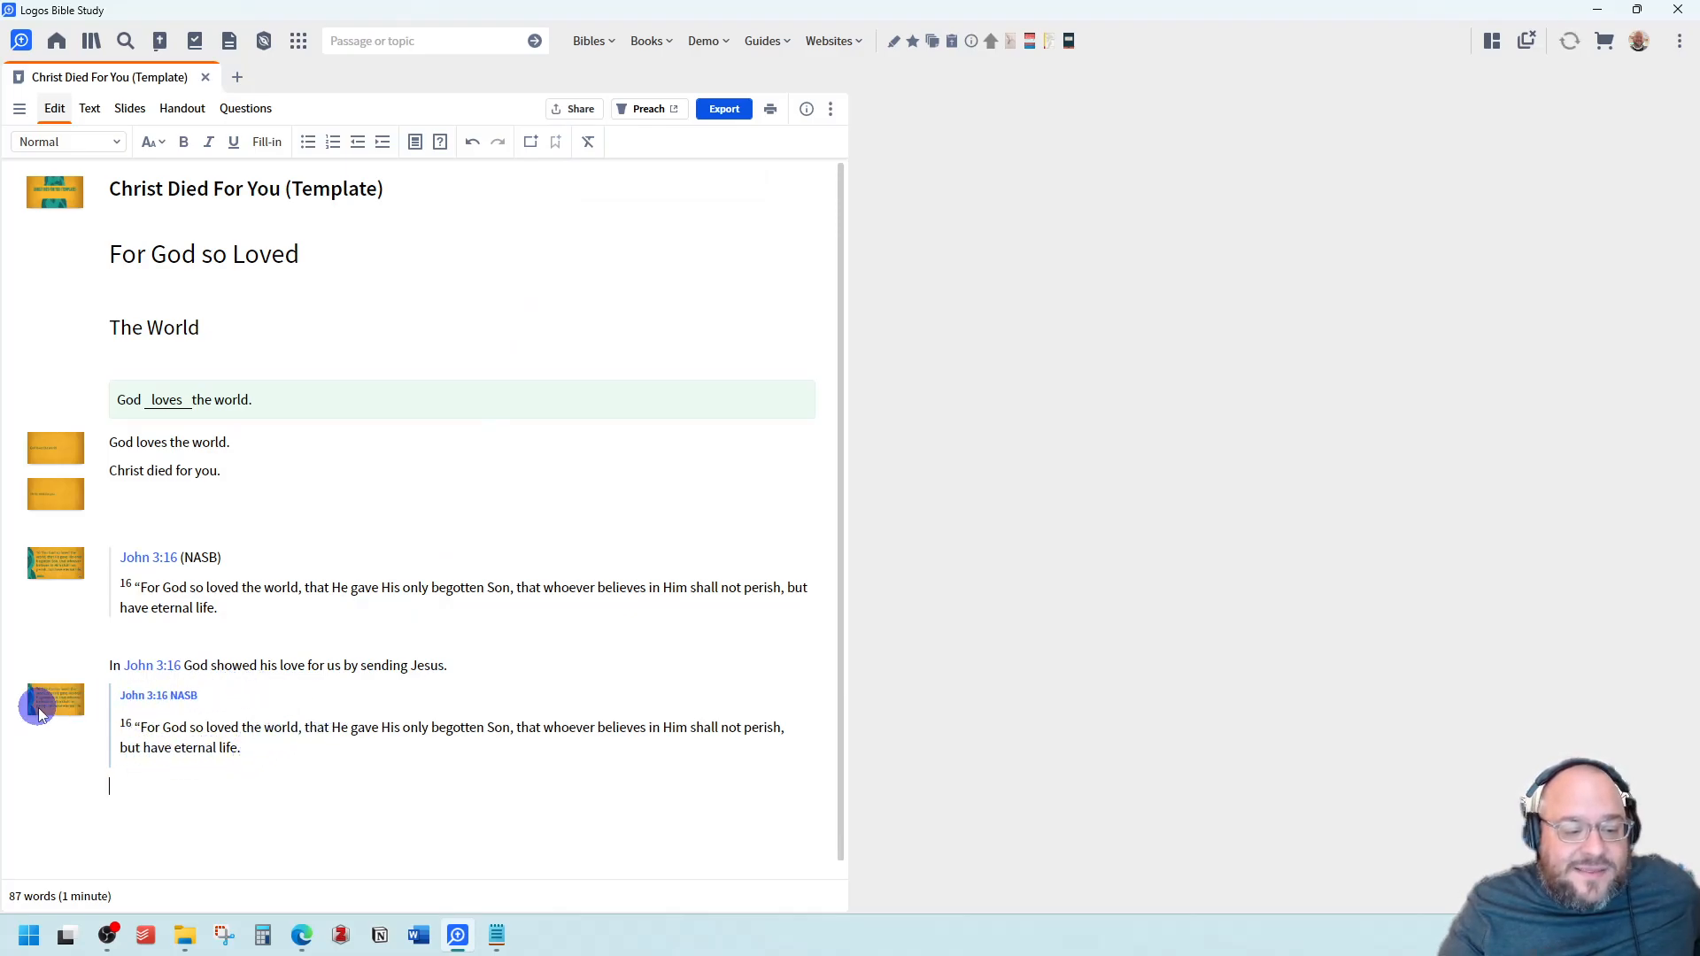
left_click(137, 109)
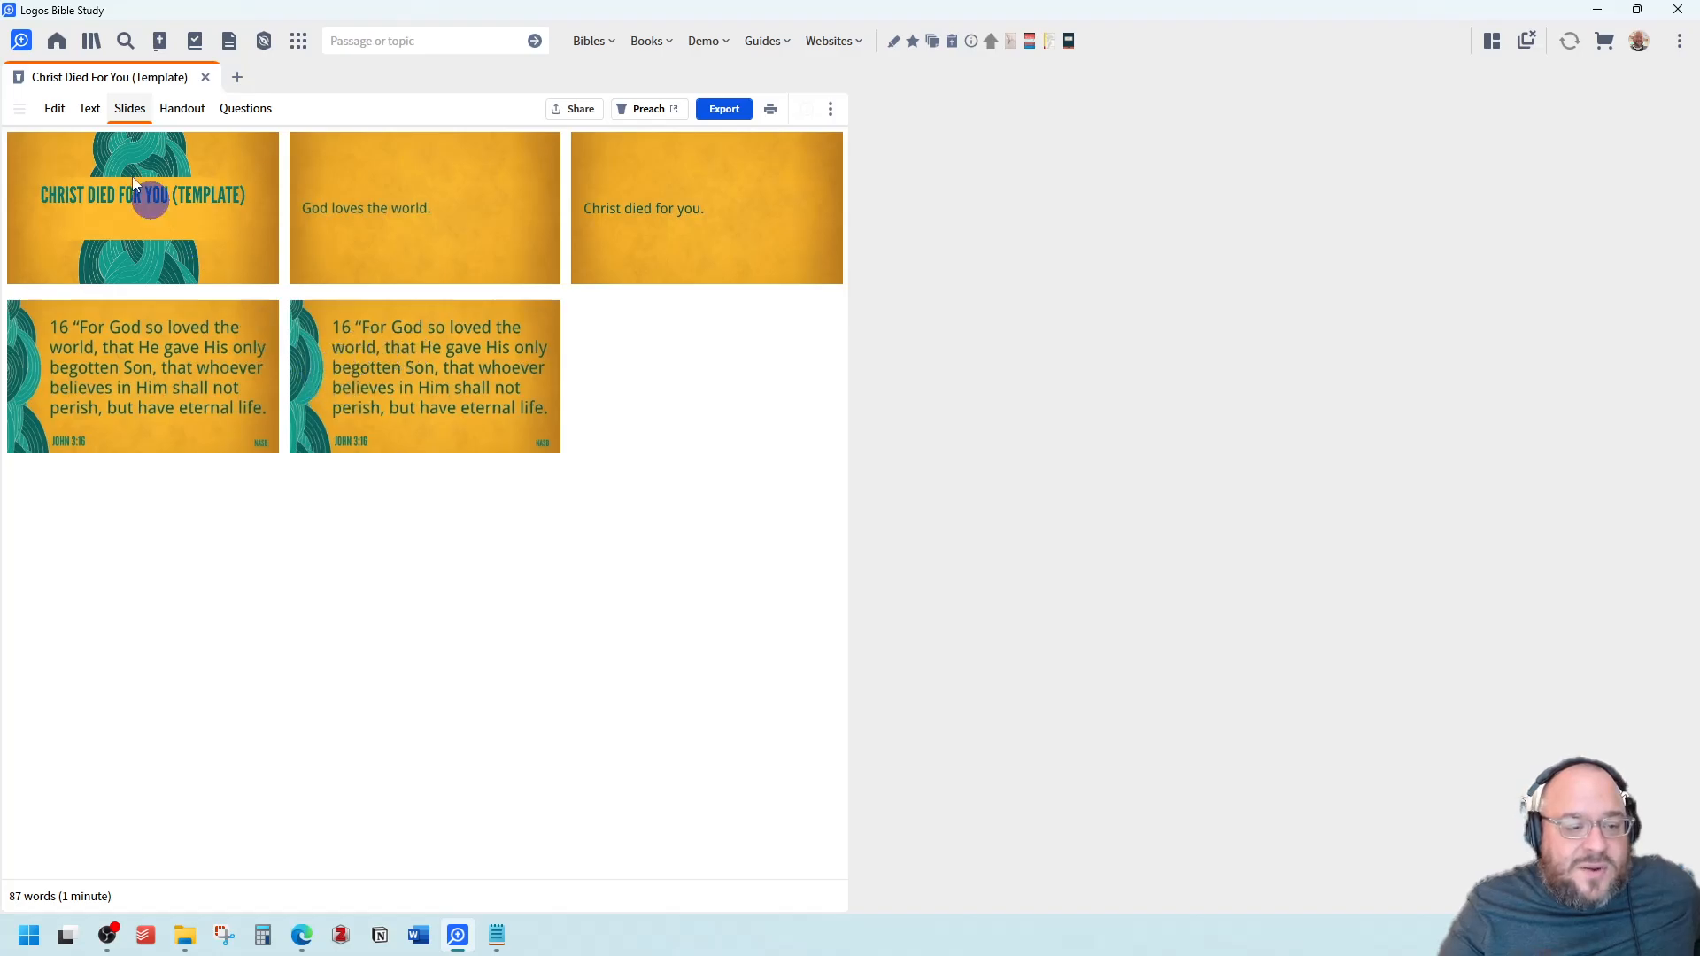
left_click(54, 108)
Delete the generated John 3:16 passage block below the sentence and check the slides again
left_click(321, 743)
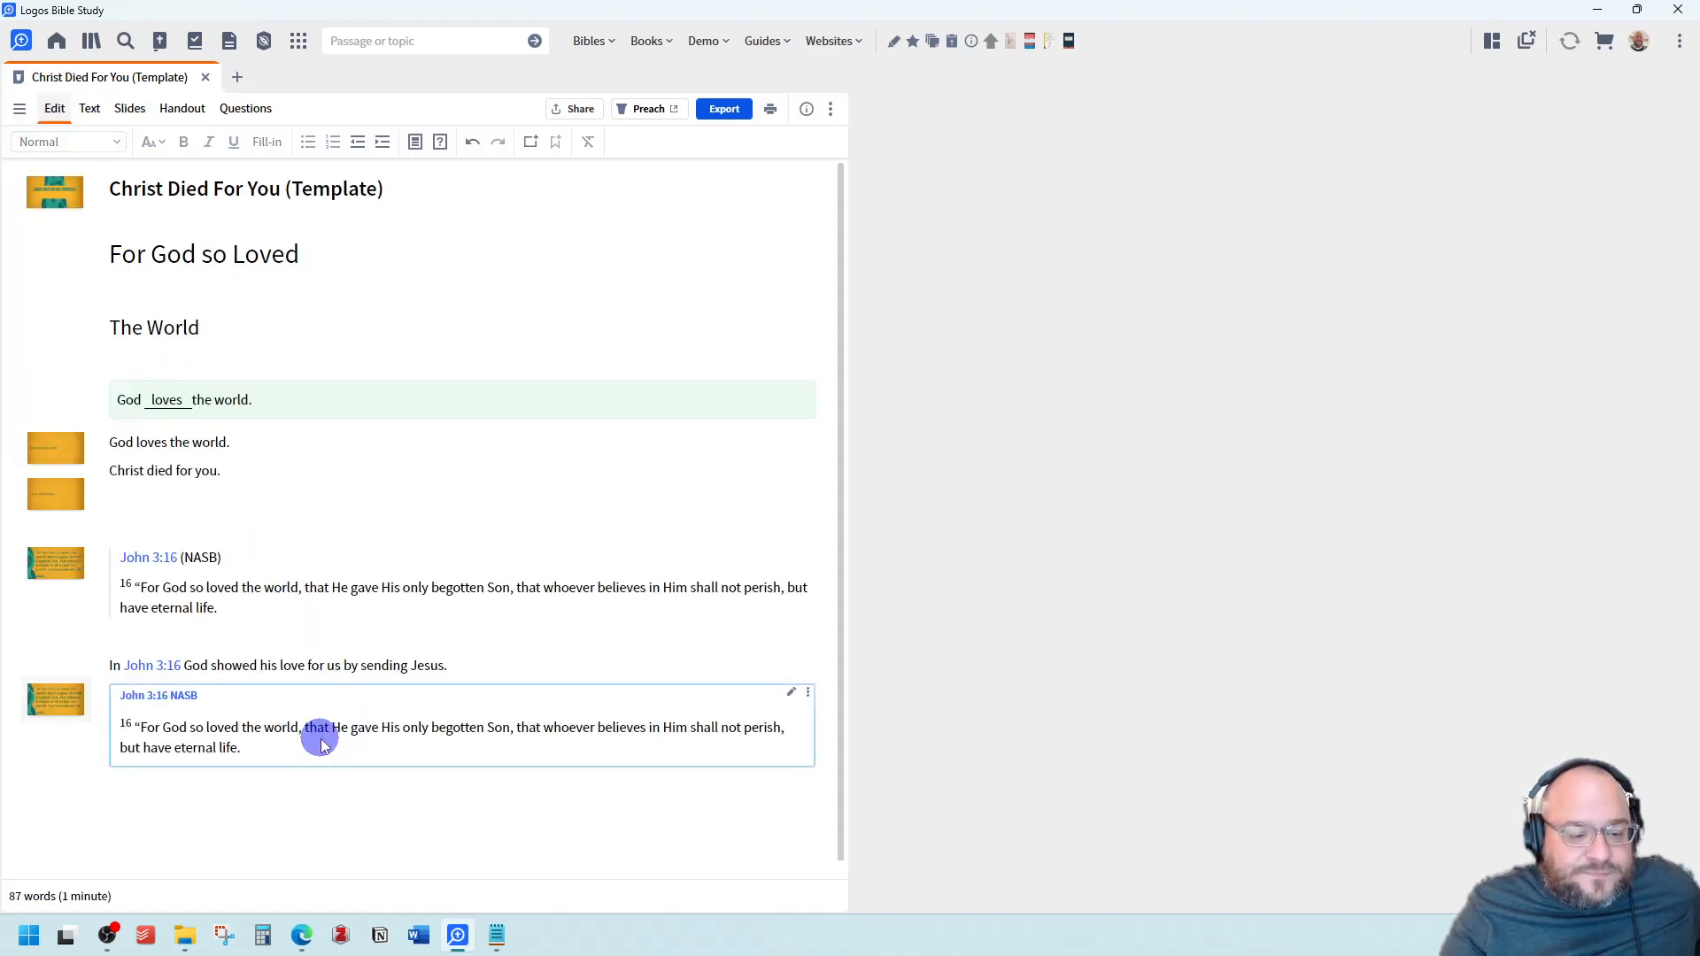
key("Delete")
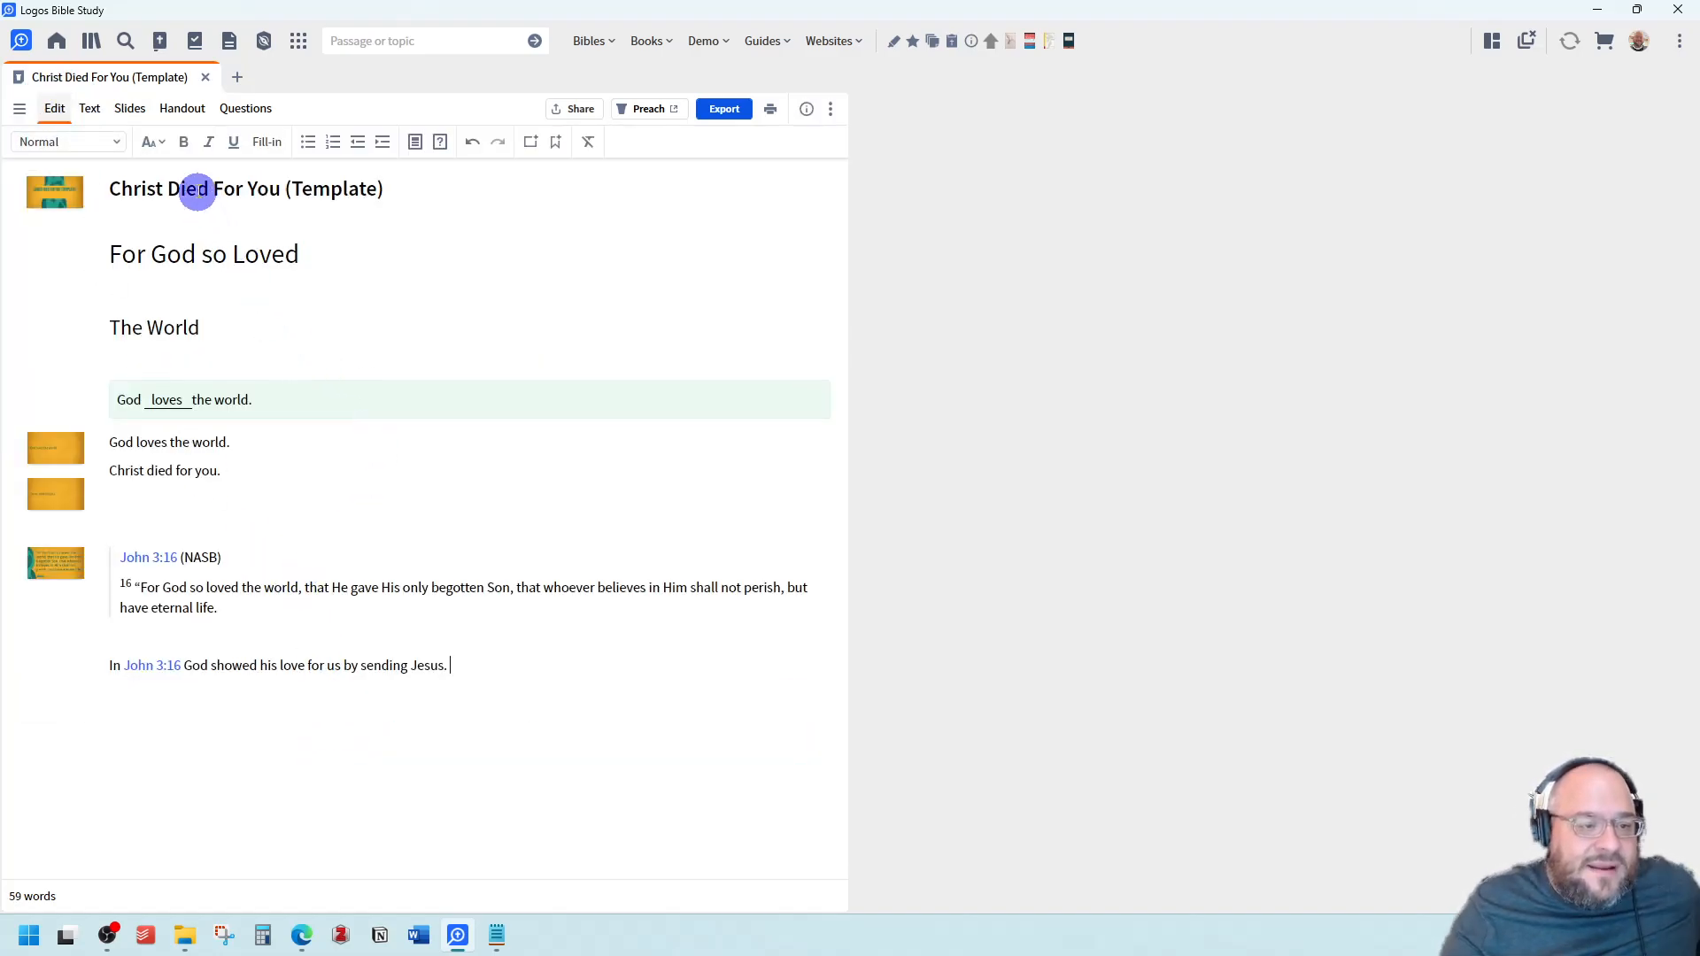
left_click(133, 109)
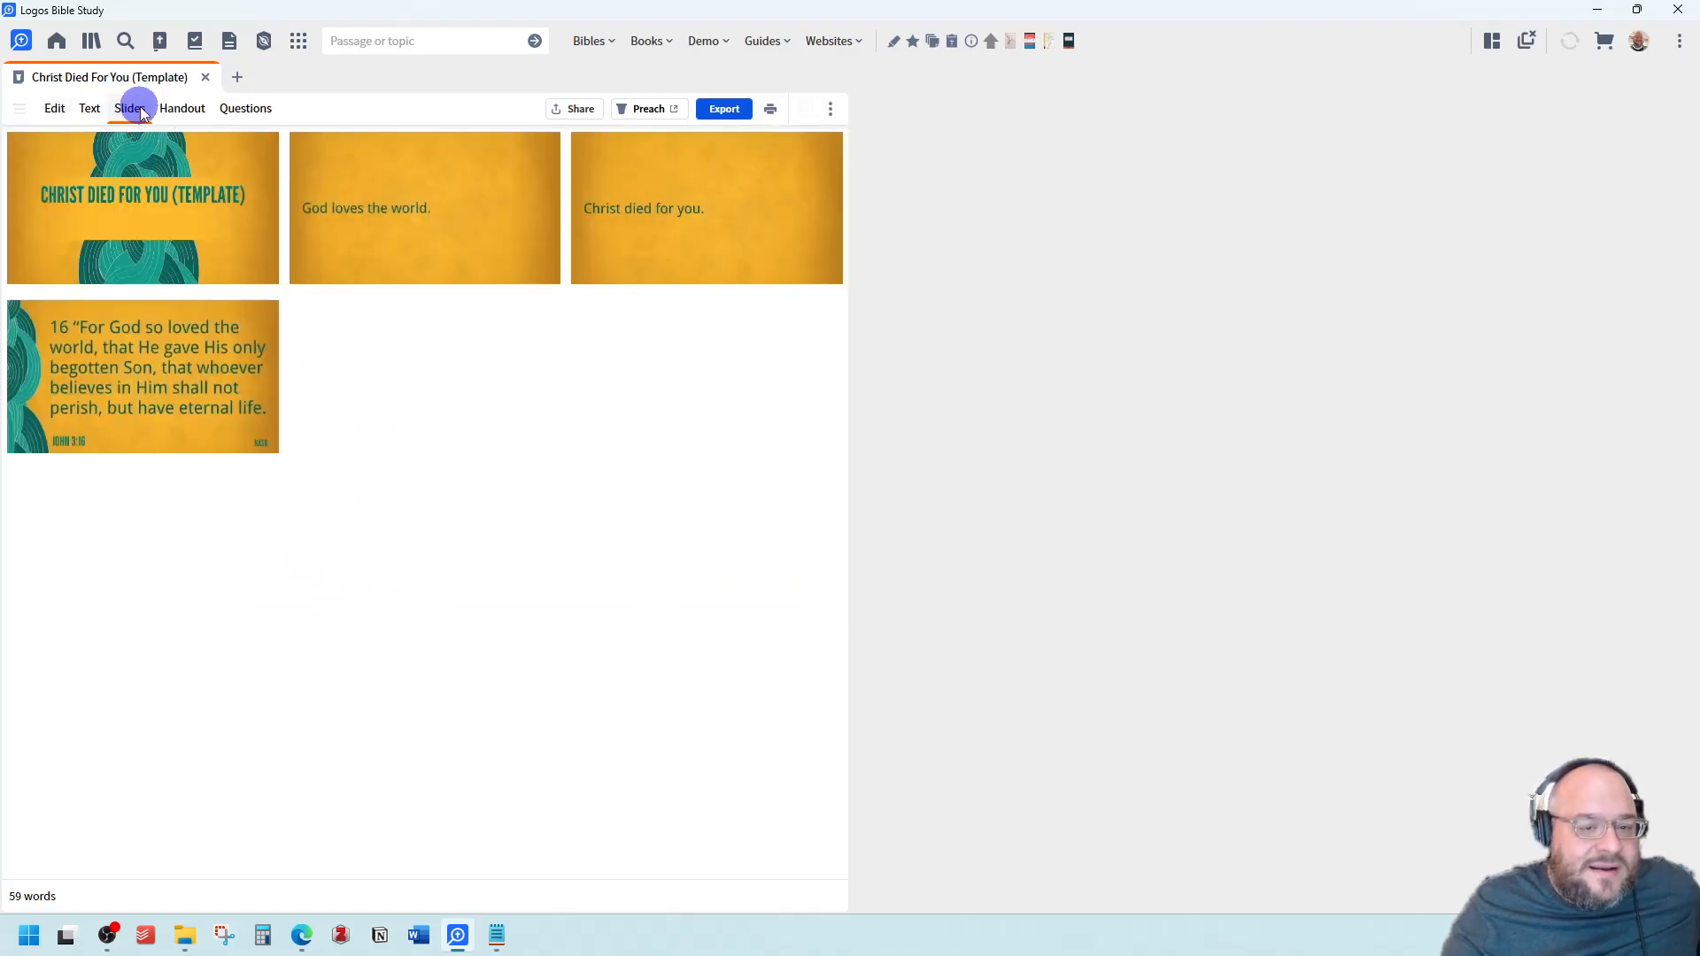
left_click(55, 108)
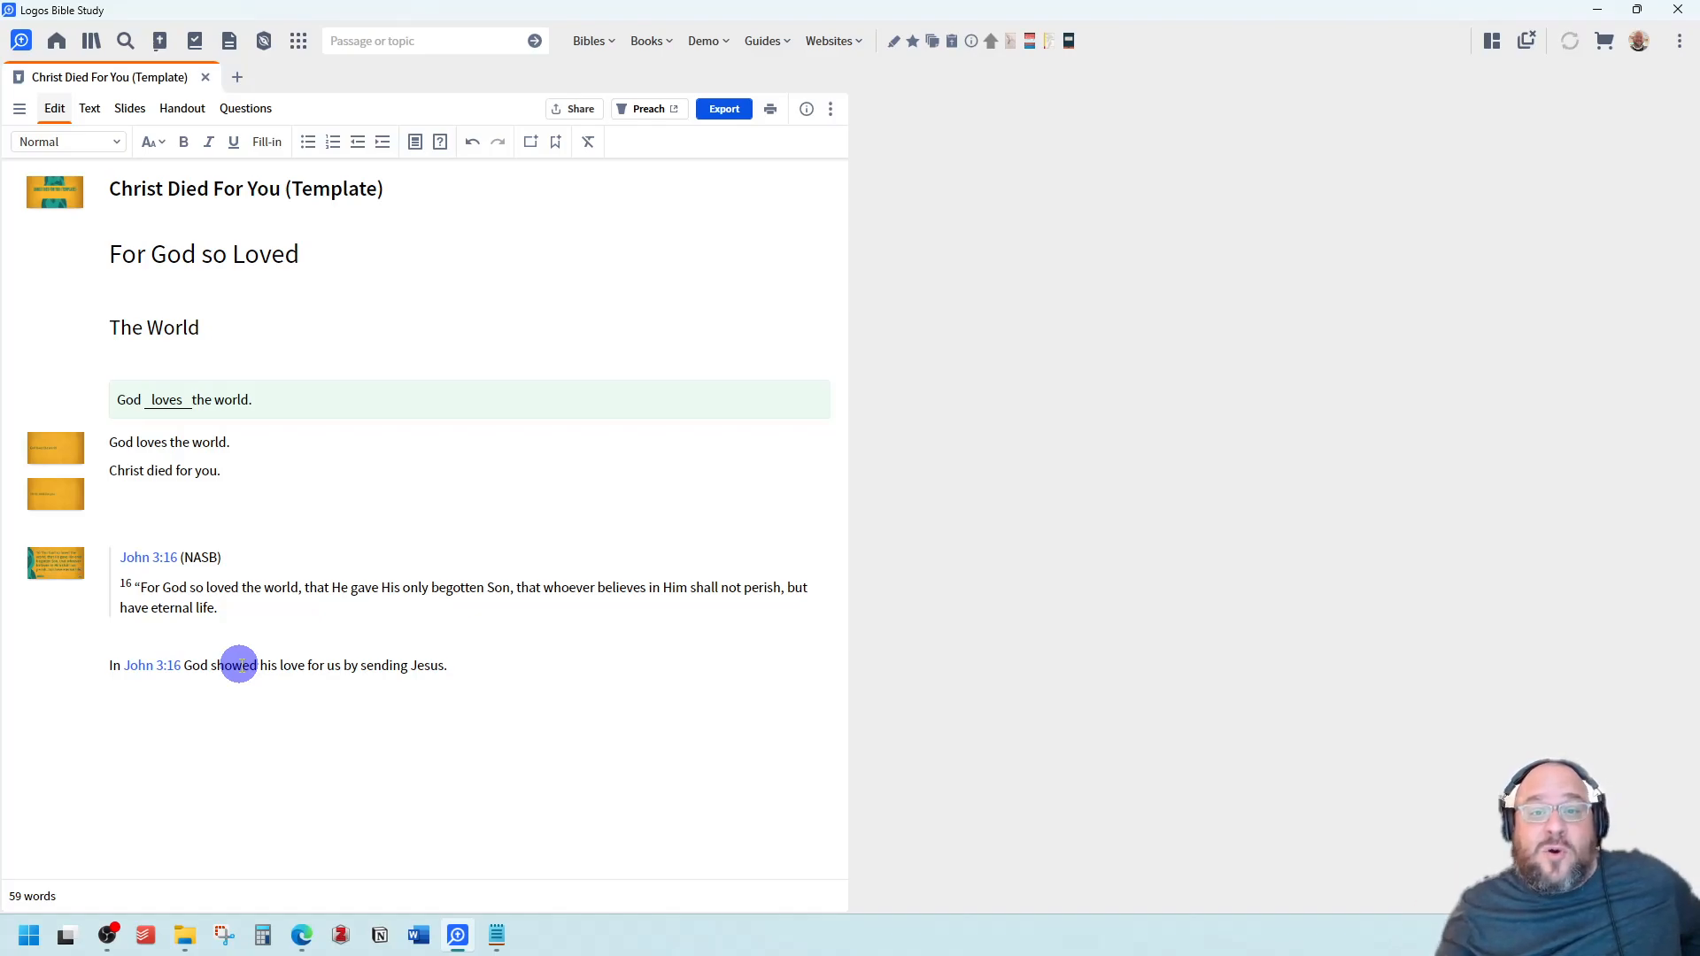
Append "In John 3:17 John explains his point." to the sentence about John 3:16
left_click(228, 693)
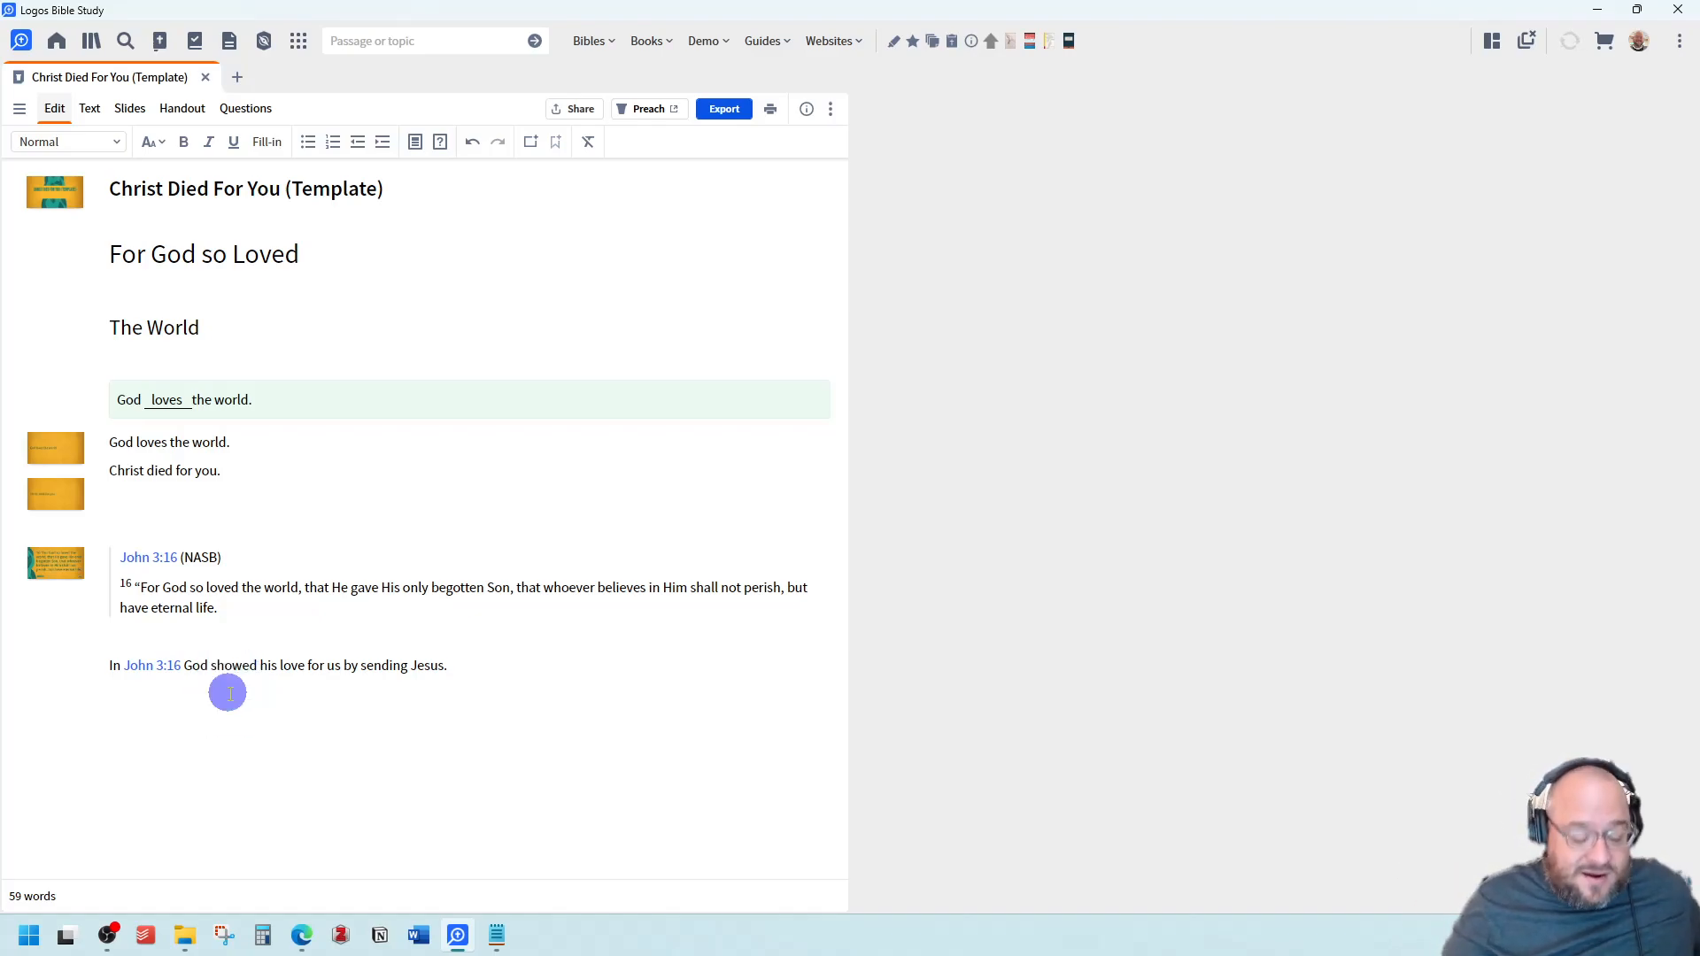
type("In")
key("BackSpace")
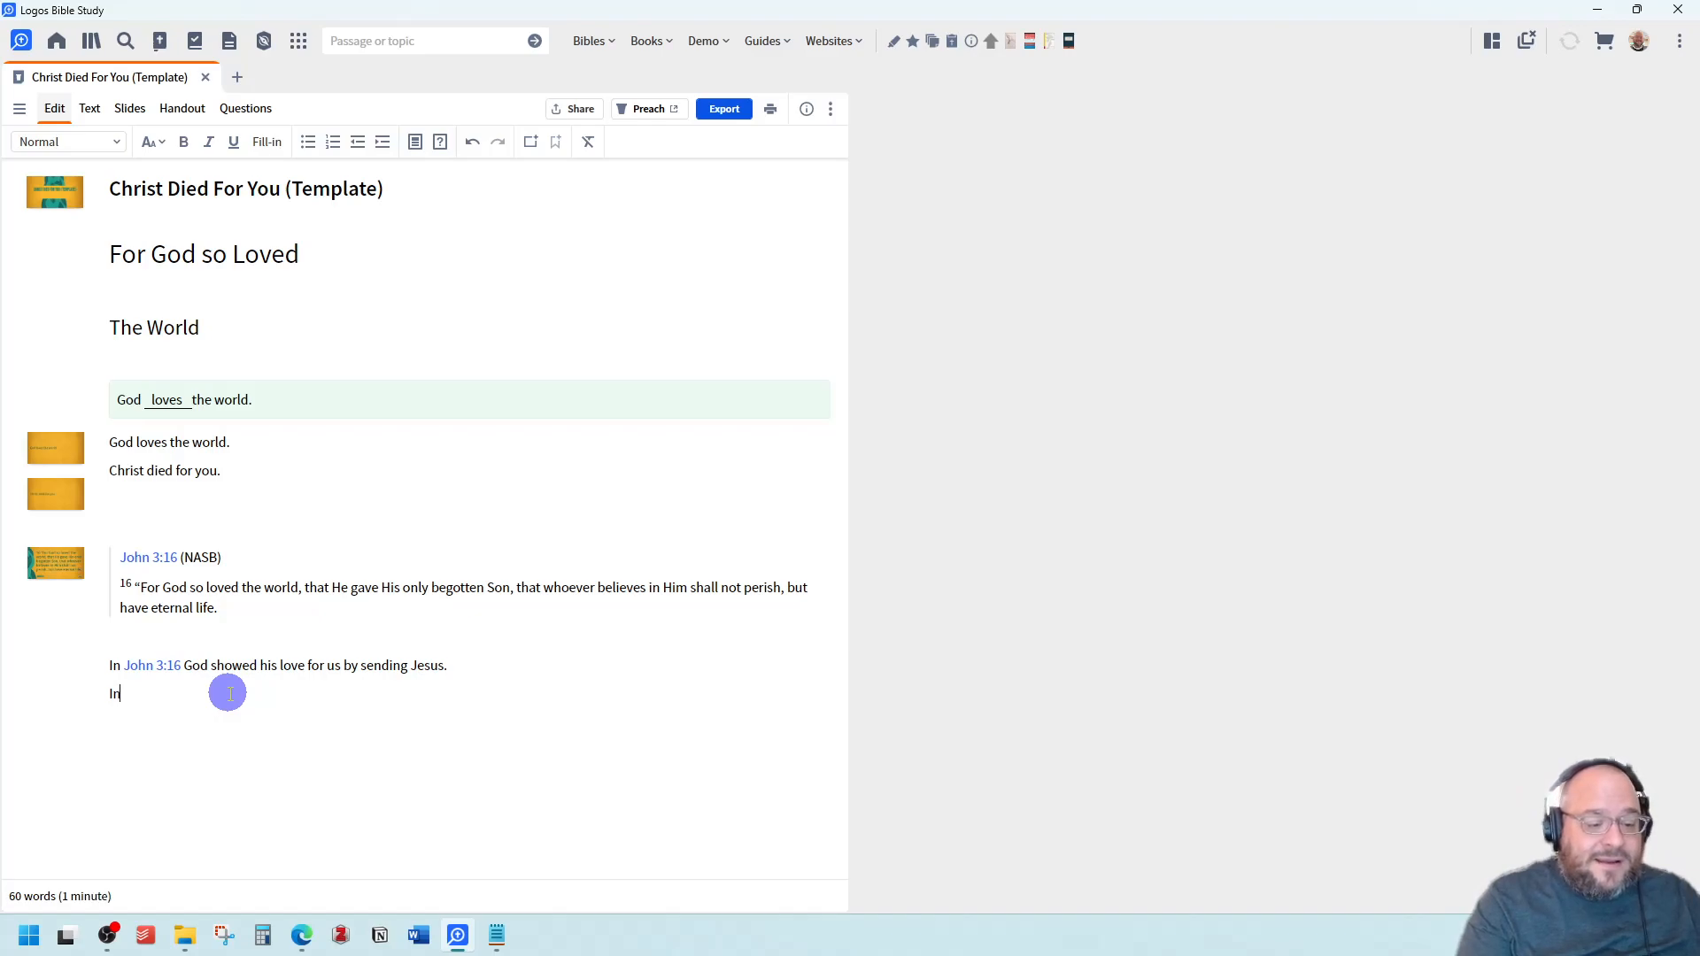
type("JOhn")
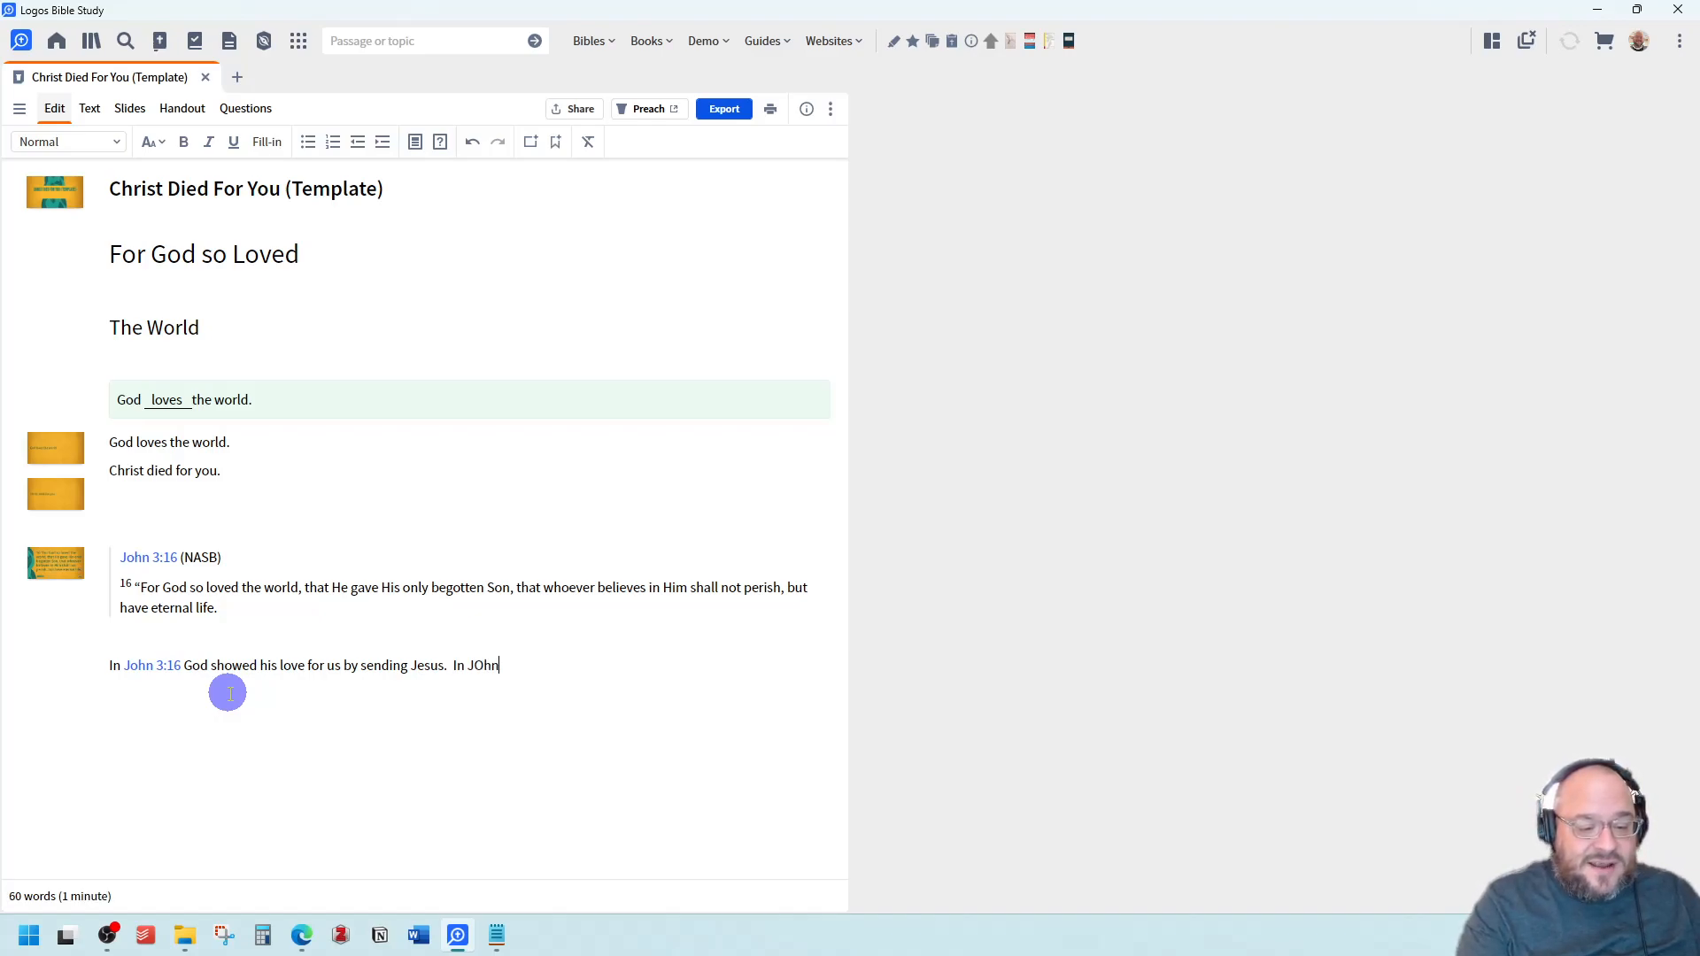
type(" 3:17, John explai")
key("BackSpace")
key("BackSpace")
key("BackSpace")
key("BackSpace")
key("BackSpace")
key("BackSpace")
key("BackSpace")
key("BackSpace")
key("BackSpace")
key("BackSpace")
key("BackSpace")
key("BackSpace")
key("BackSpace")
key("BackSpace")
key("BackSpace")
key("BackSpace")
key("BackSpace")
key("BackSpace")
key("BackSpace")
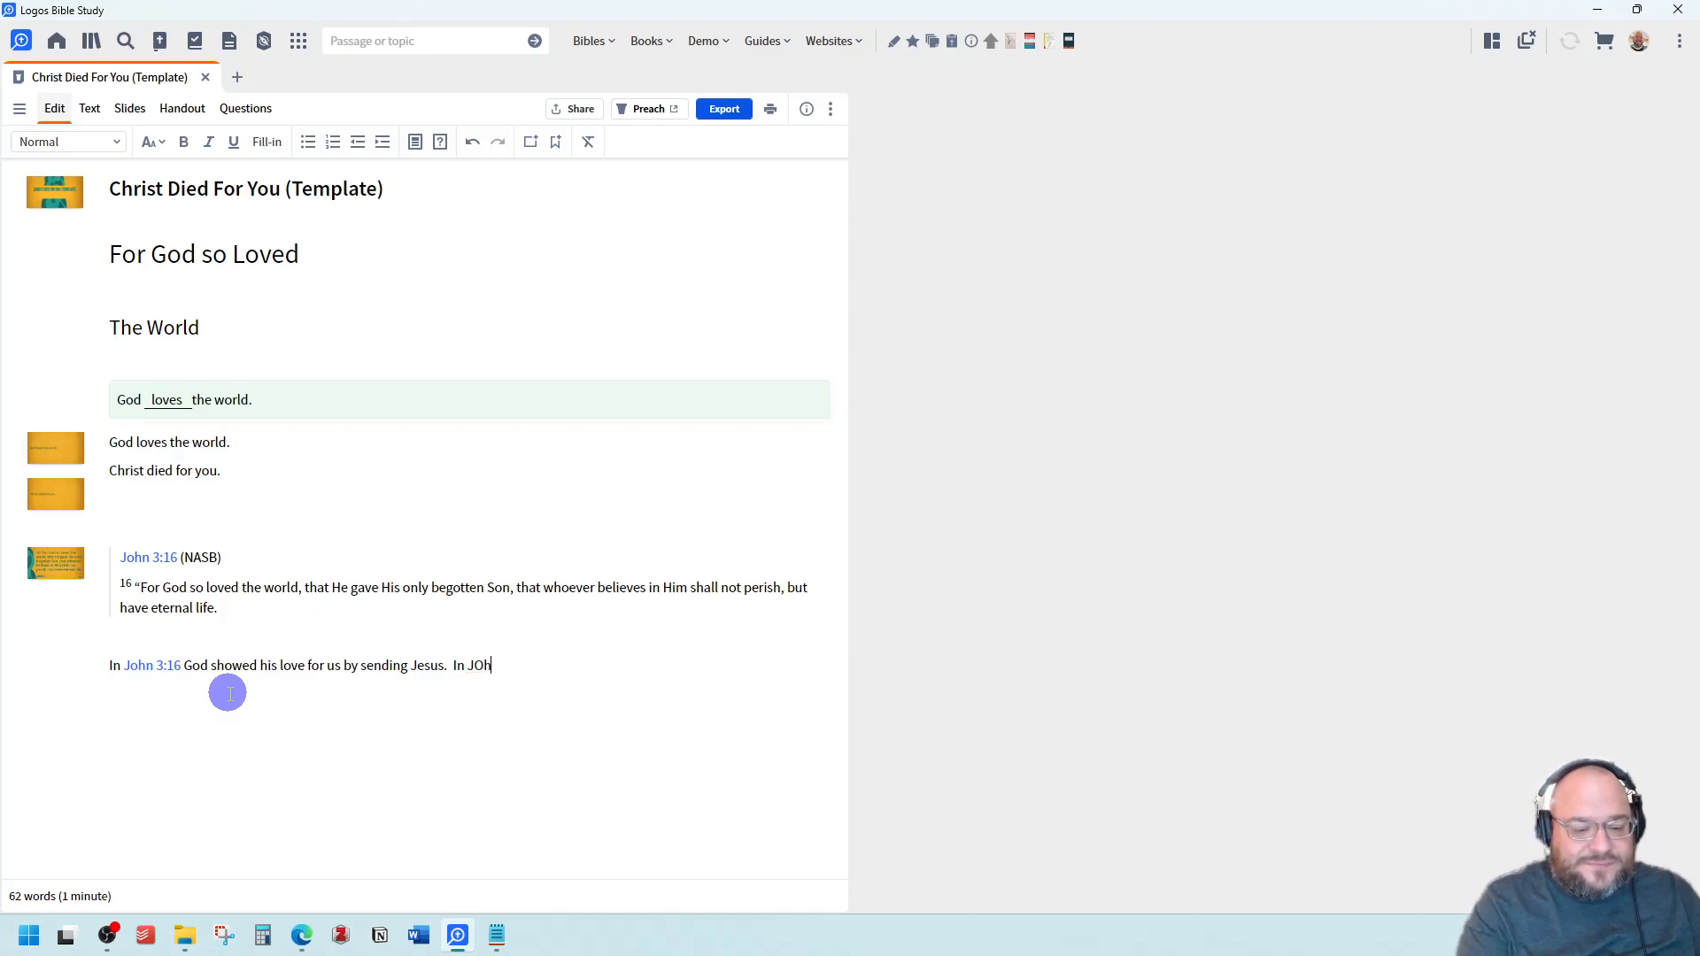
type("ohn 3:17 ")
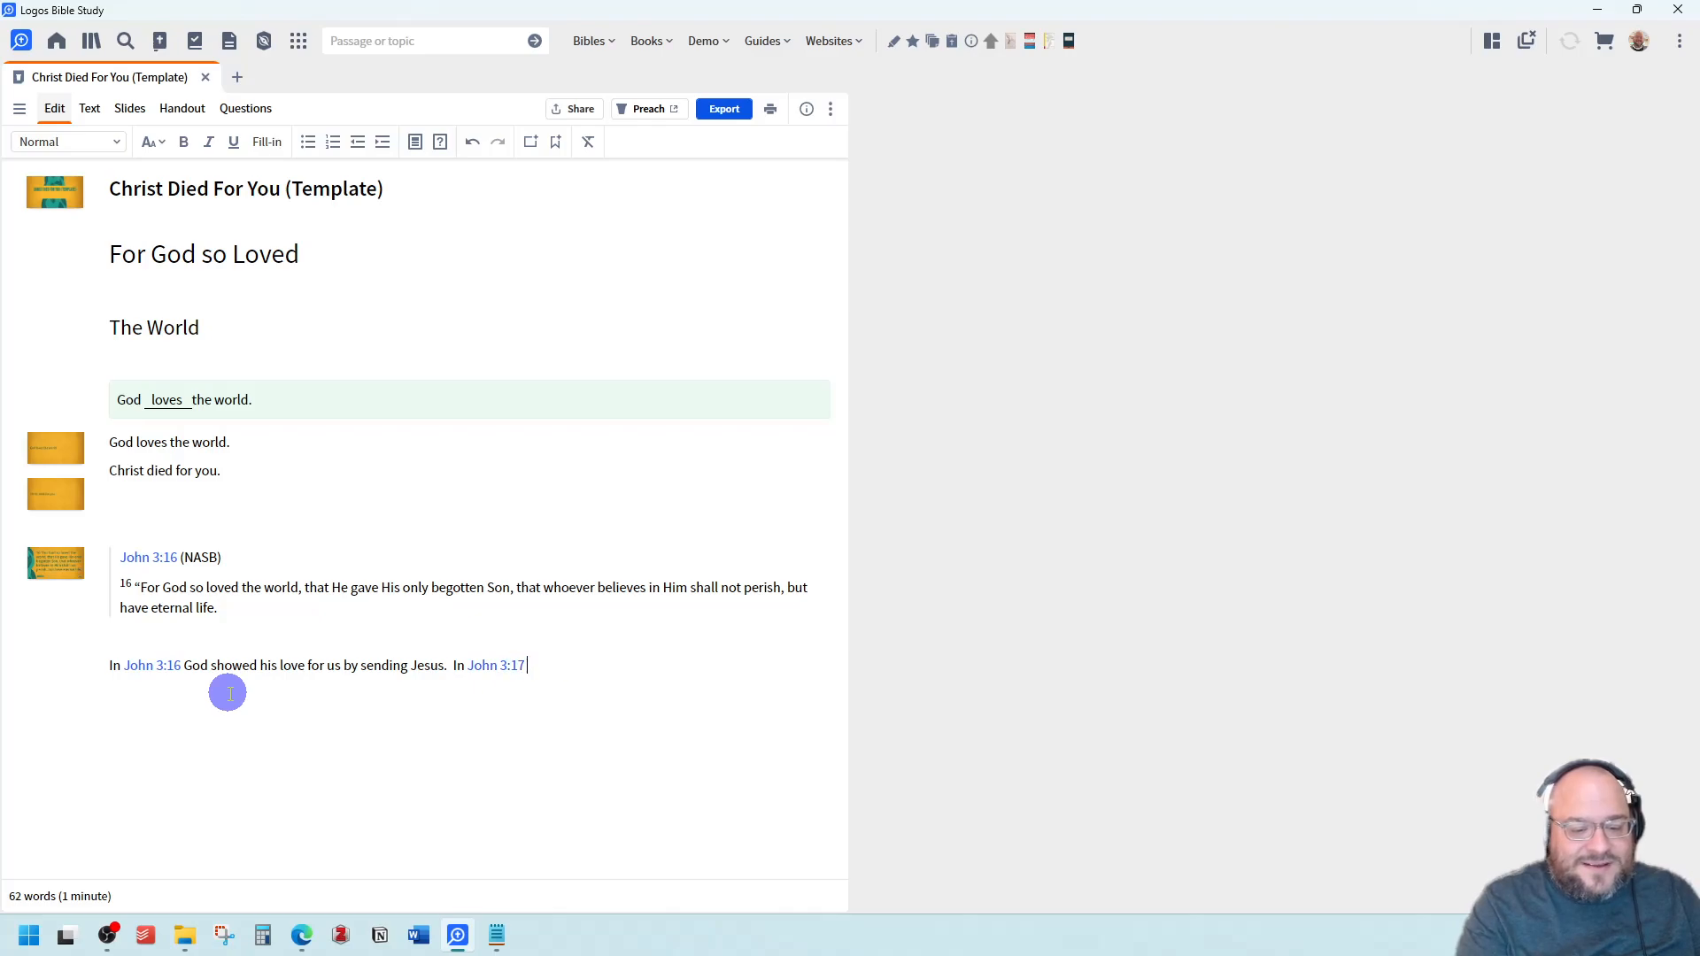
type("John explains his point.")
Generate passage blocks for both references in the John 3:16 and John 3:17 line and check the sermon's text view
left_click(653, 664)
left_click_drag(652, 663, 103, 671)
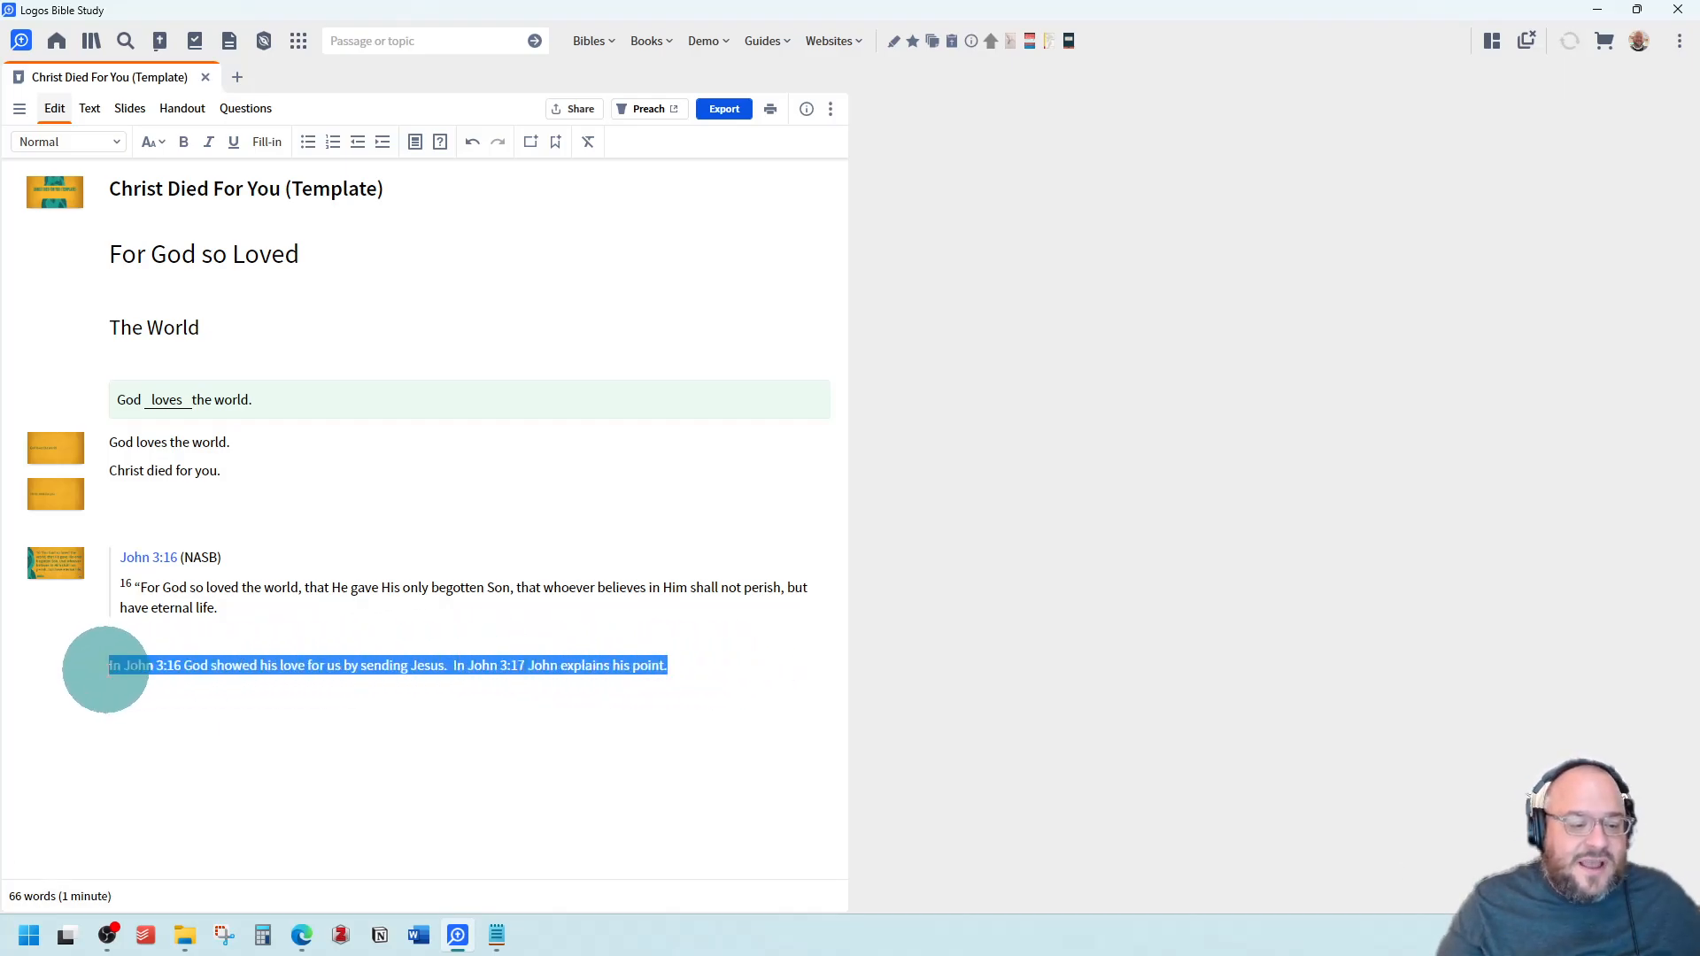
left_click(553, 149)
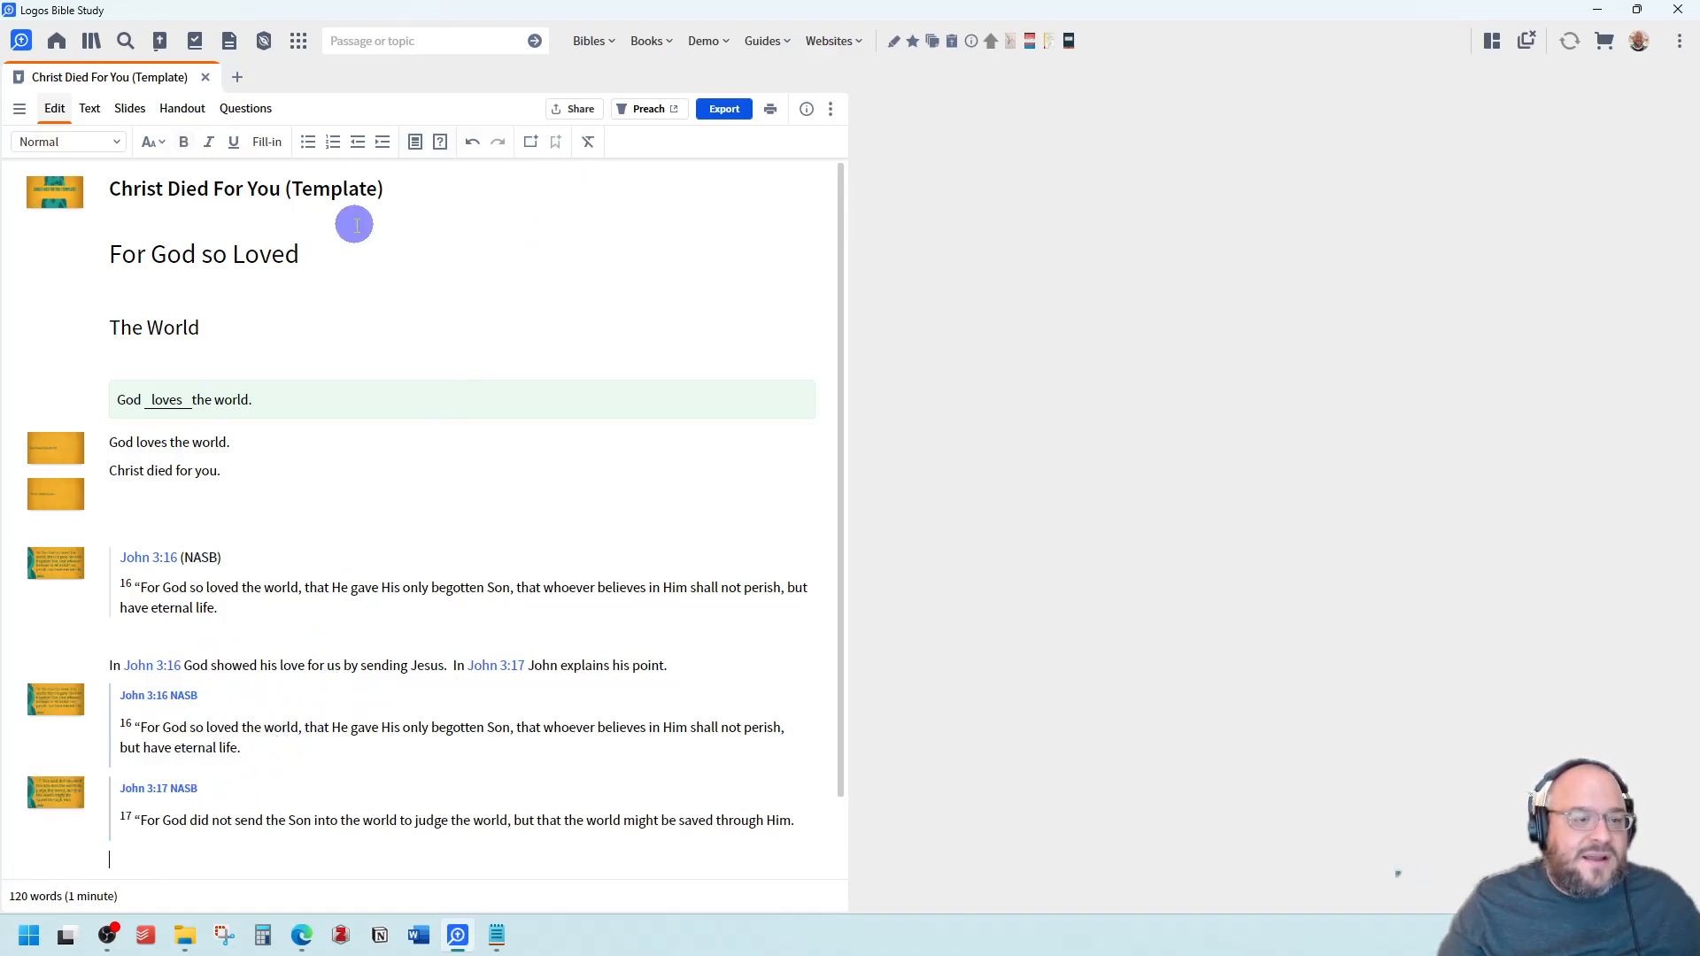
left_click(90, 109)
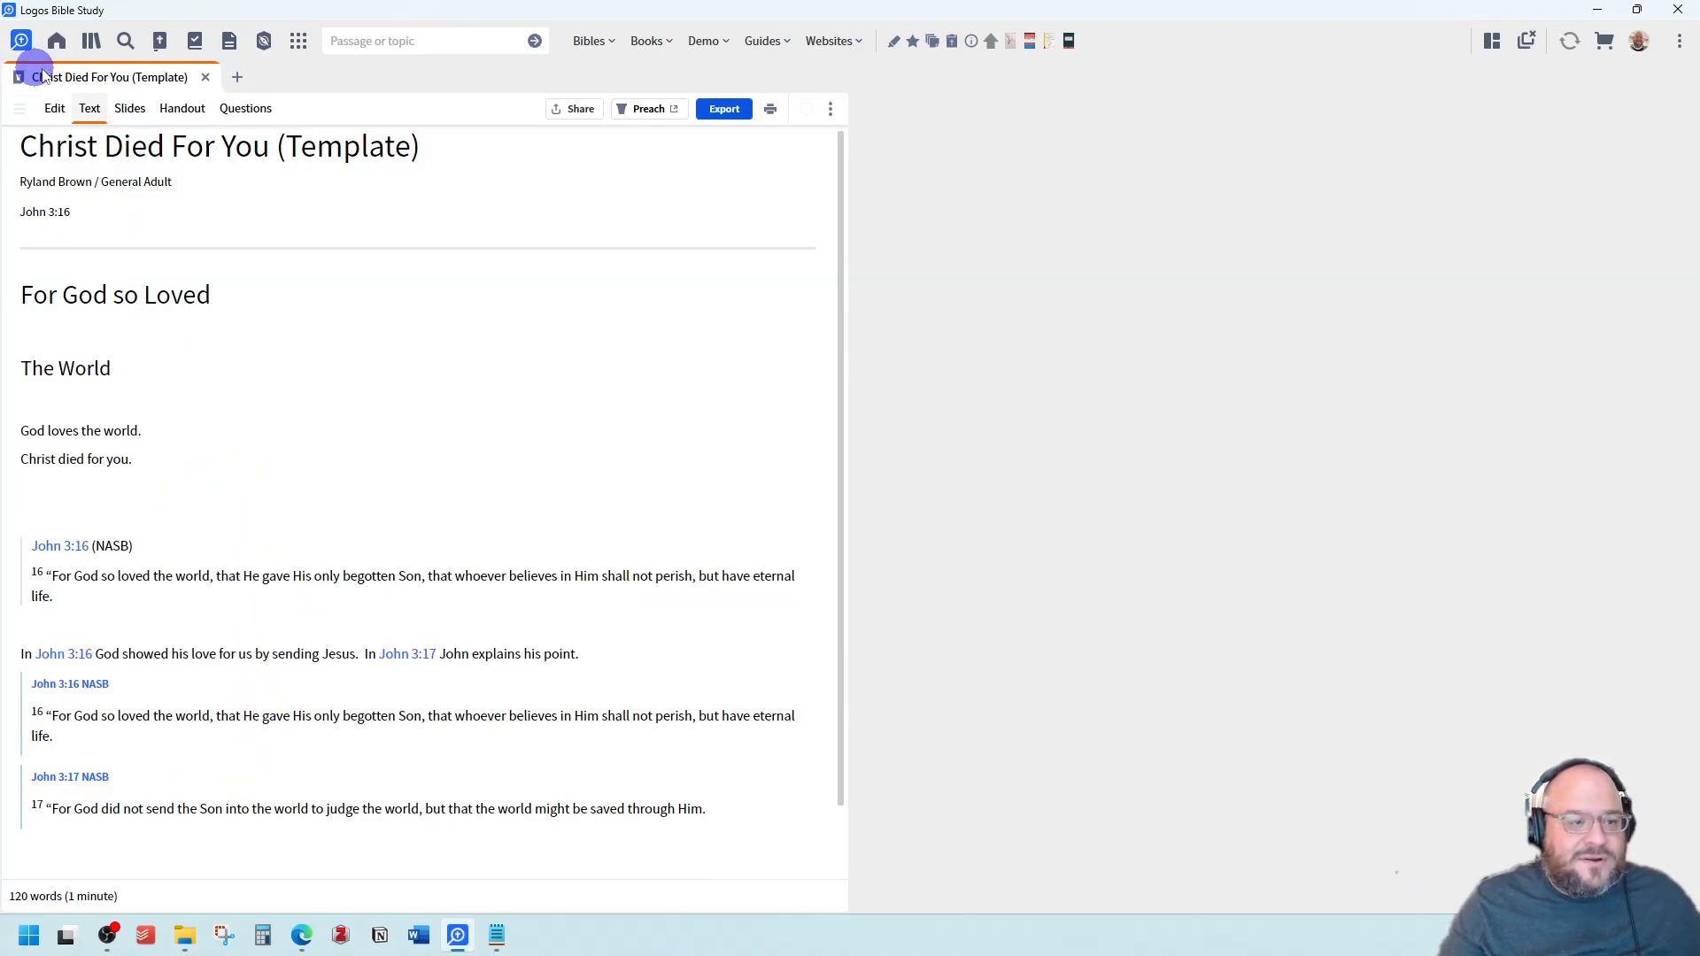
Check the sermon's slides and examine the public and group sharing options for the document
left_click(138, 110)
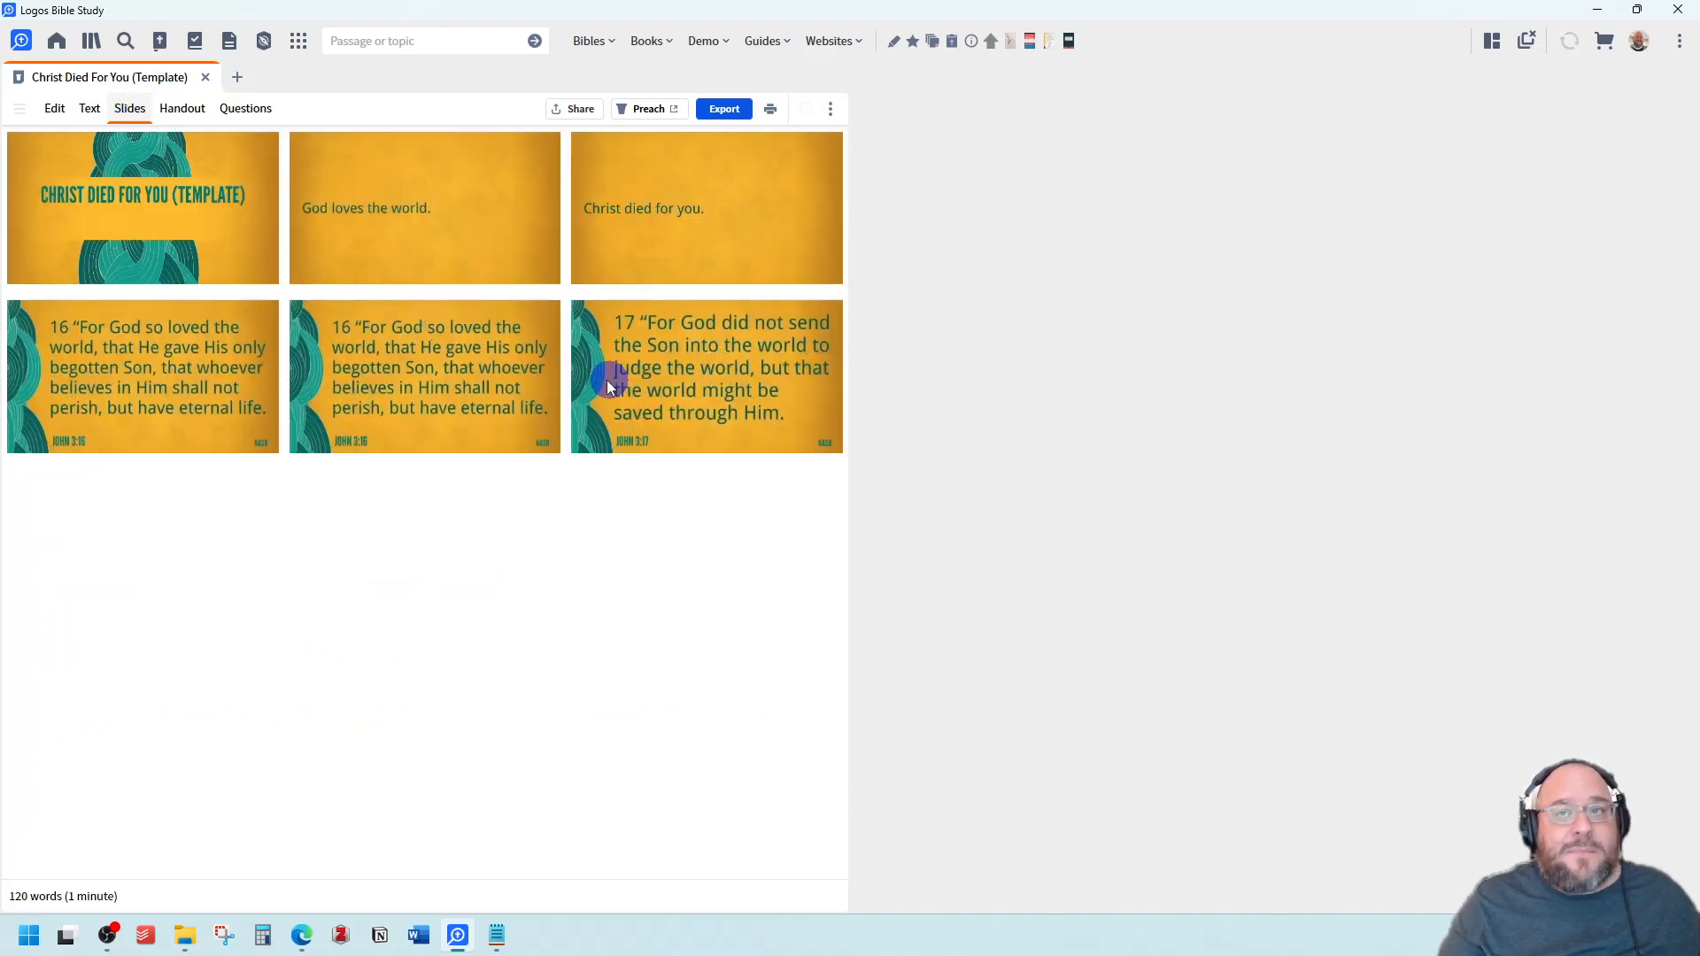
left_click(56, 110)
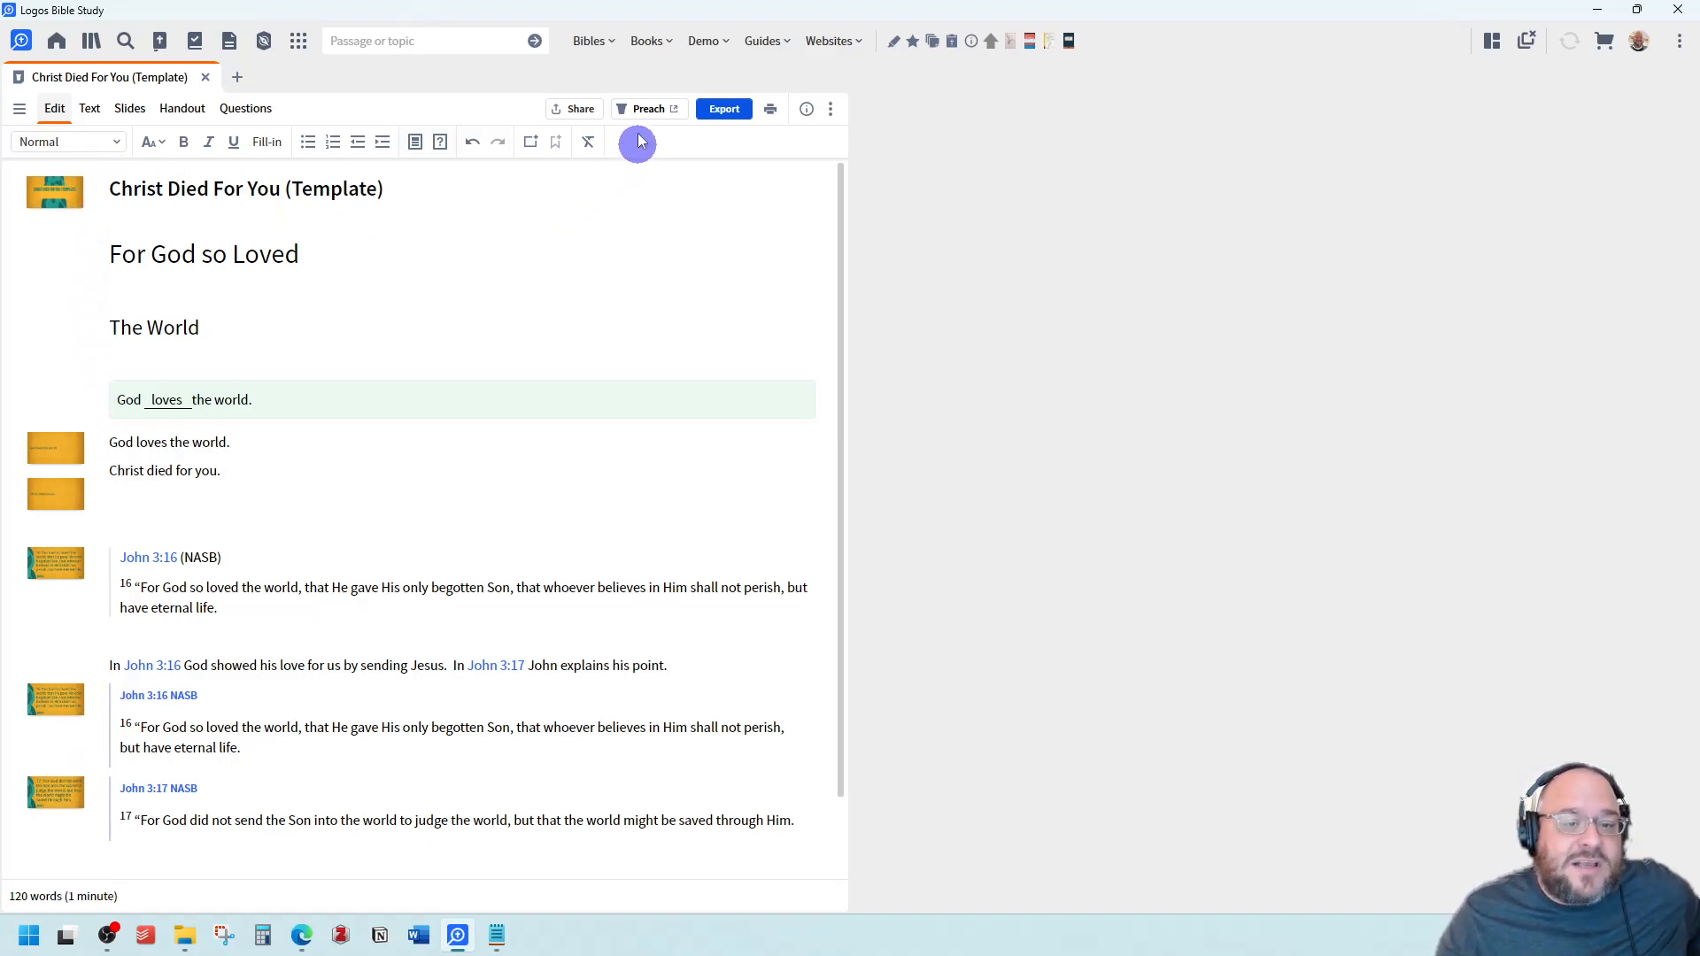
left_click(572, 108)
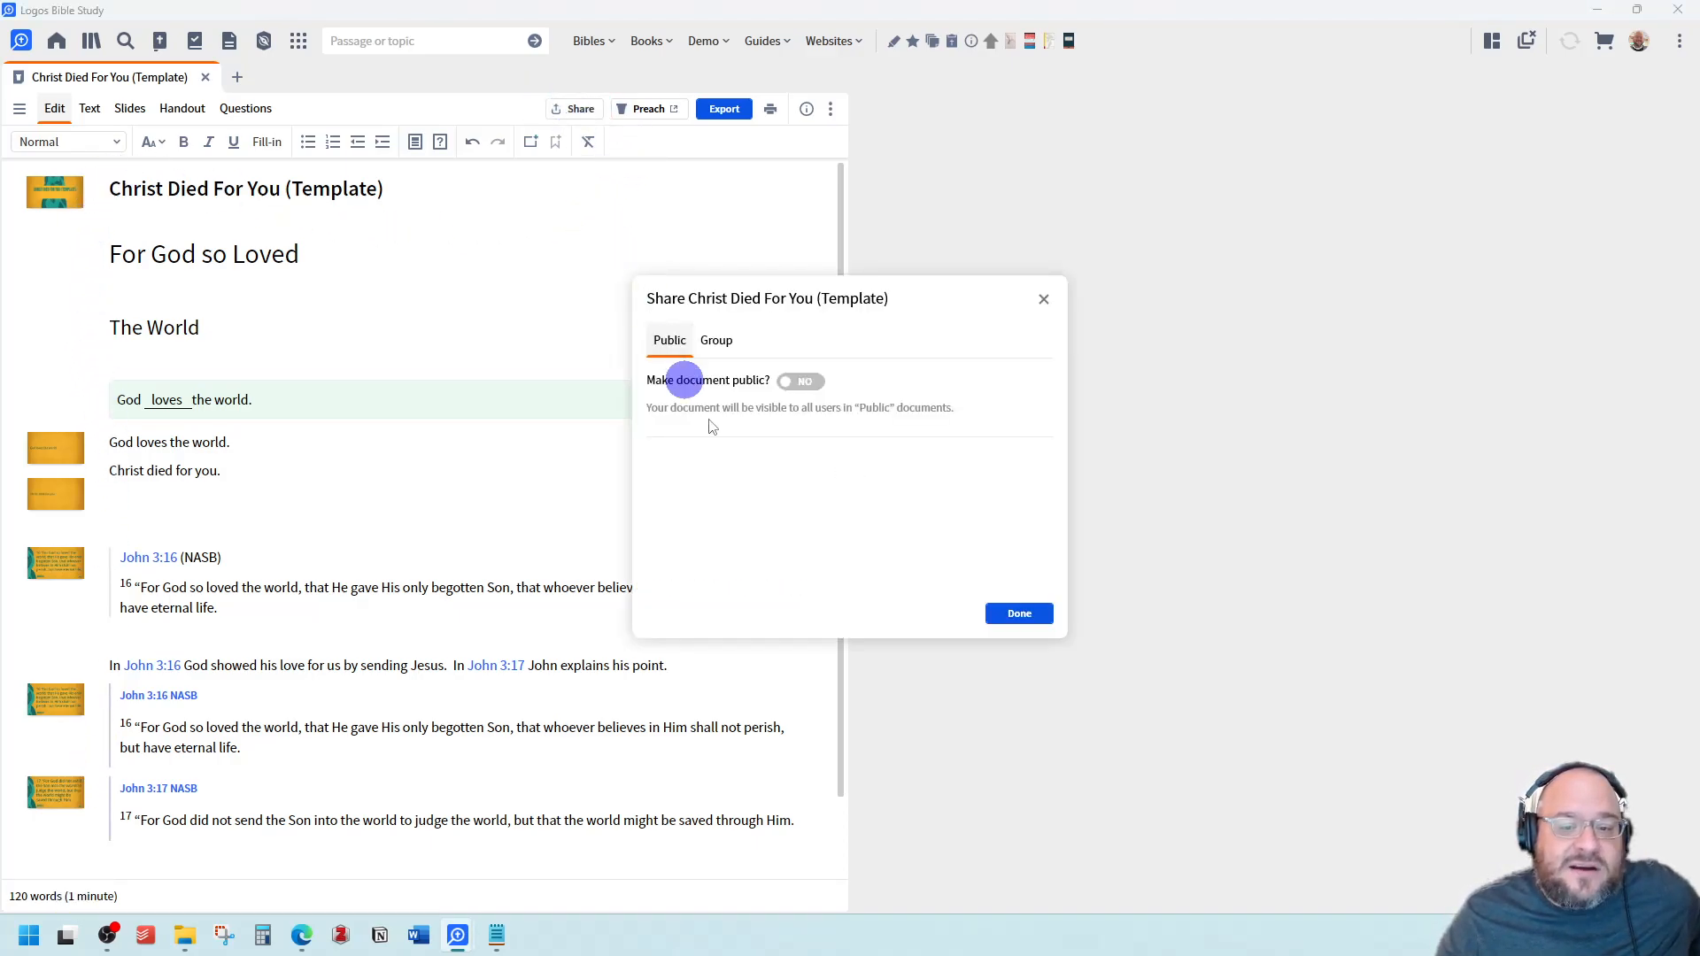
left_click(716, 340)
left_click(776, 382)
left_click(666, 340)
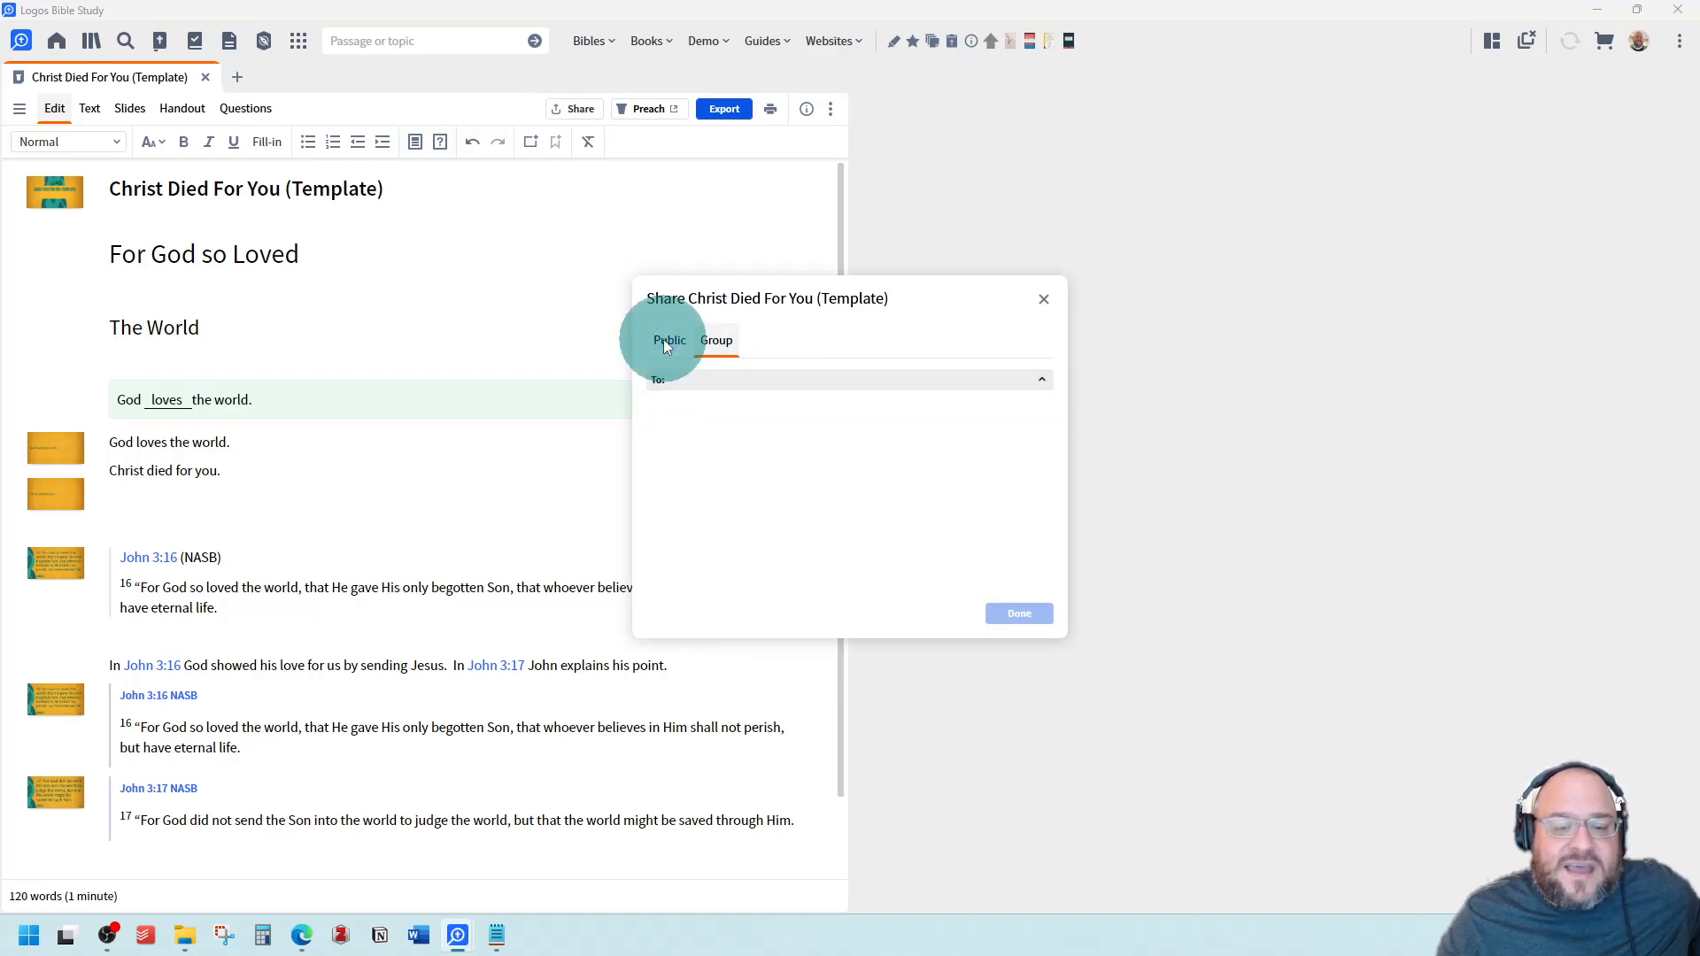
left_click(1043, 299)
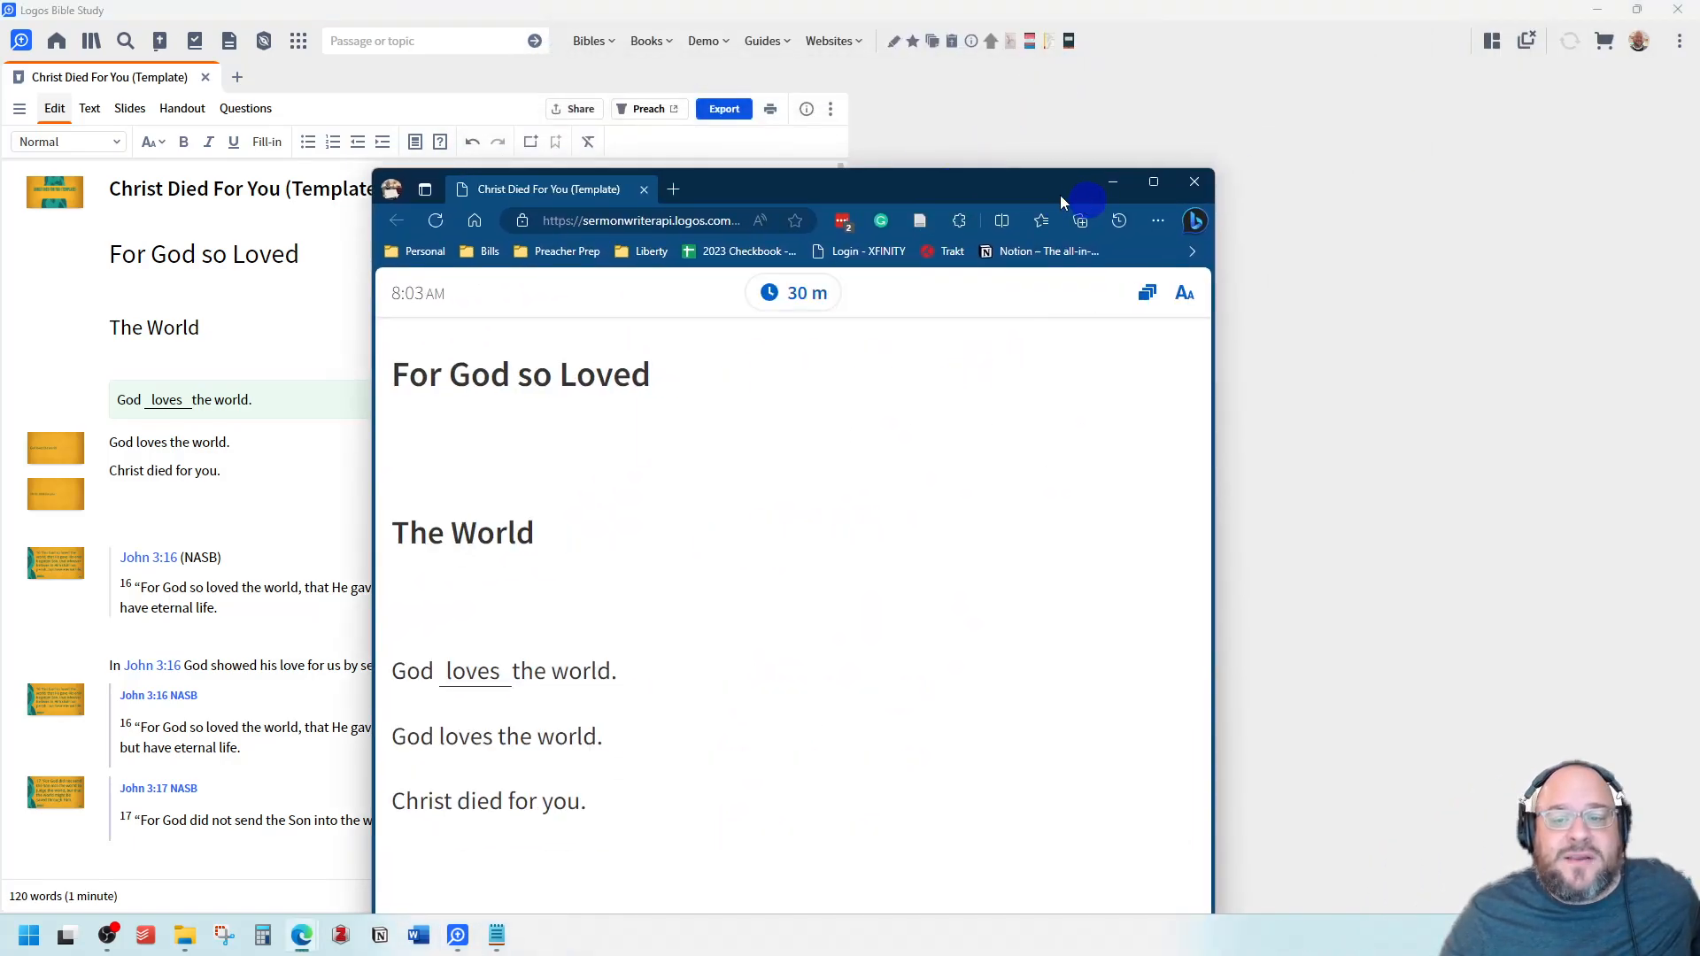
Open the sermon in preaching mode in a maximized window and start the speaking timer with 20 minutes
left_click(999, 183)
left_click(999, 183)
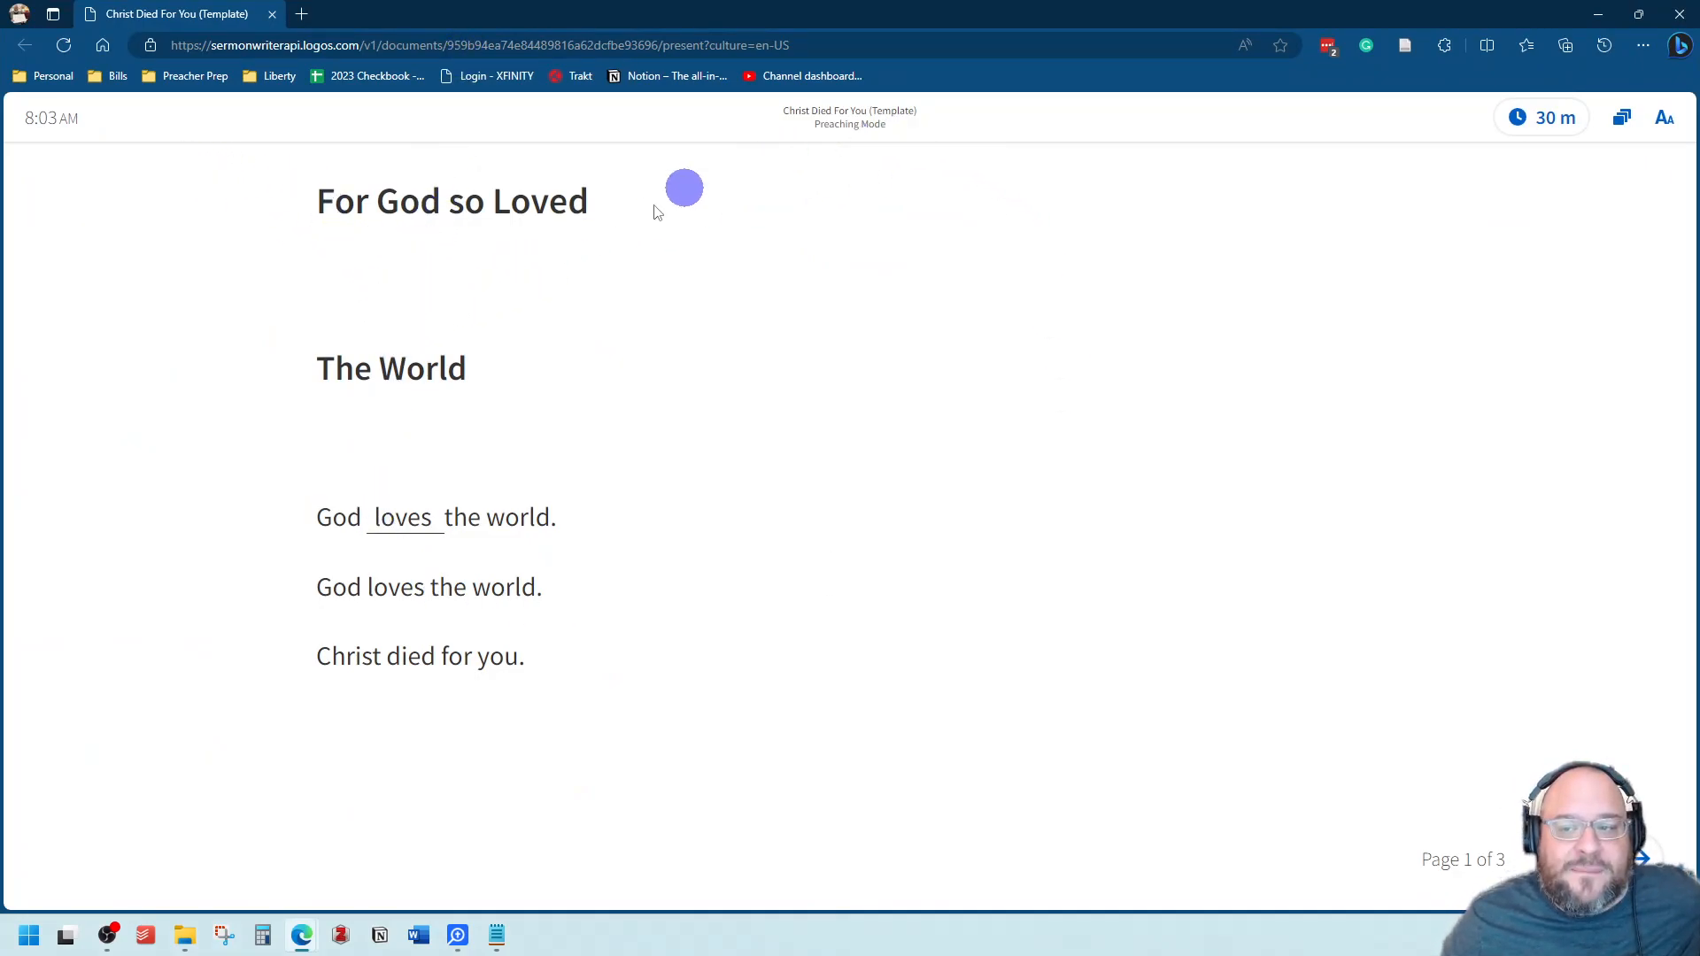
left_click(1520, 117)
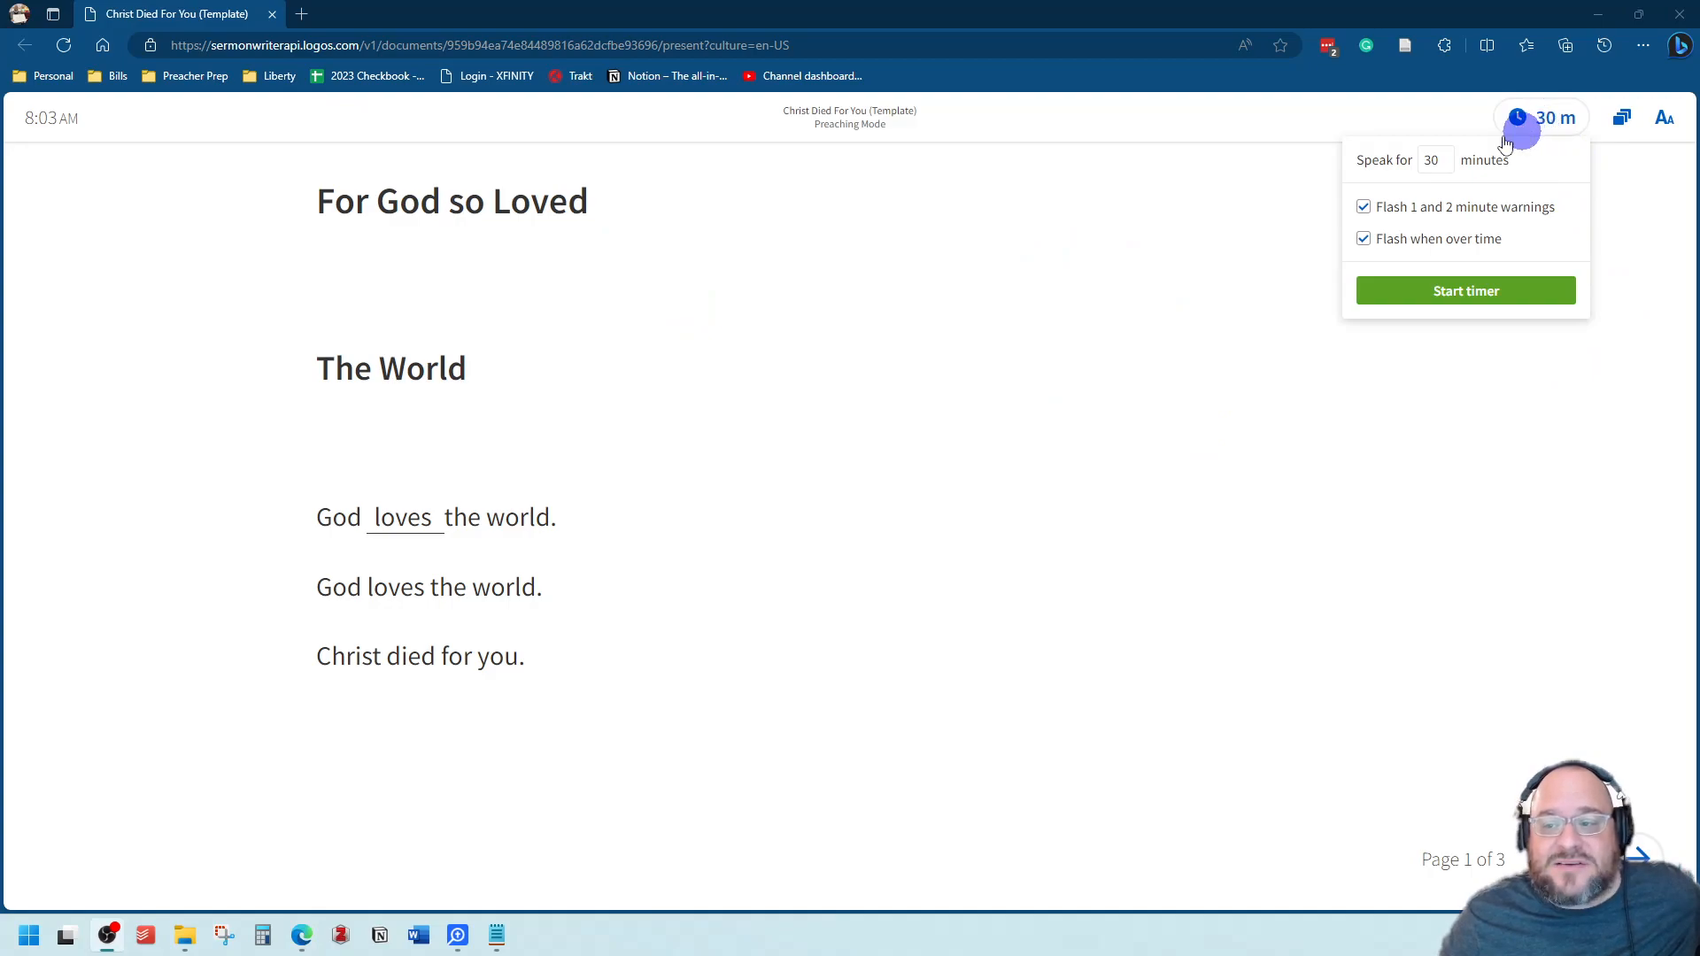
left_click_drag(1444, 160, 1366, 151)
type("2")
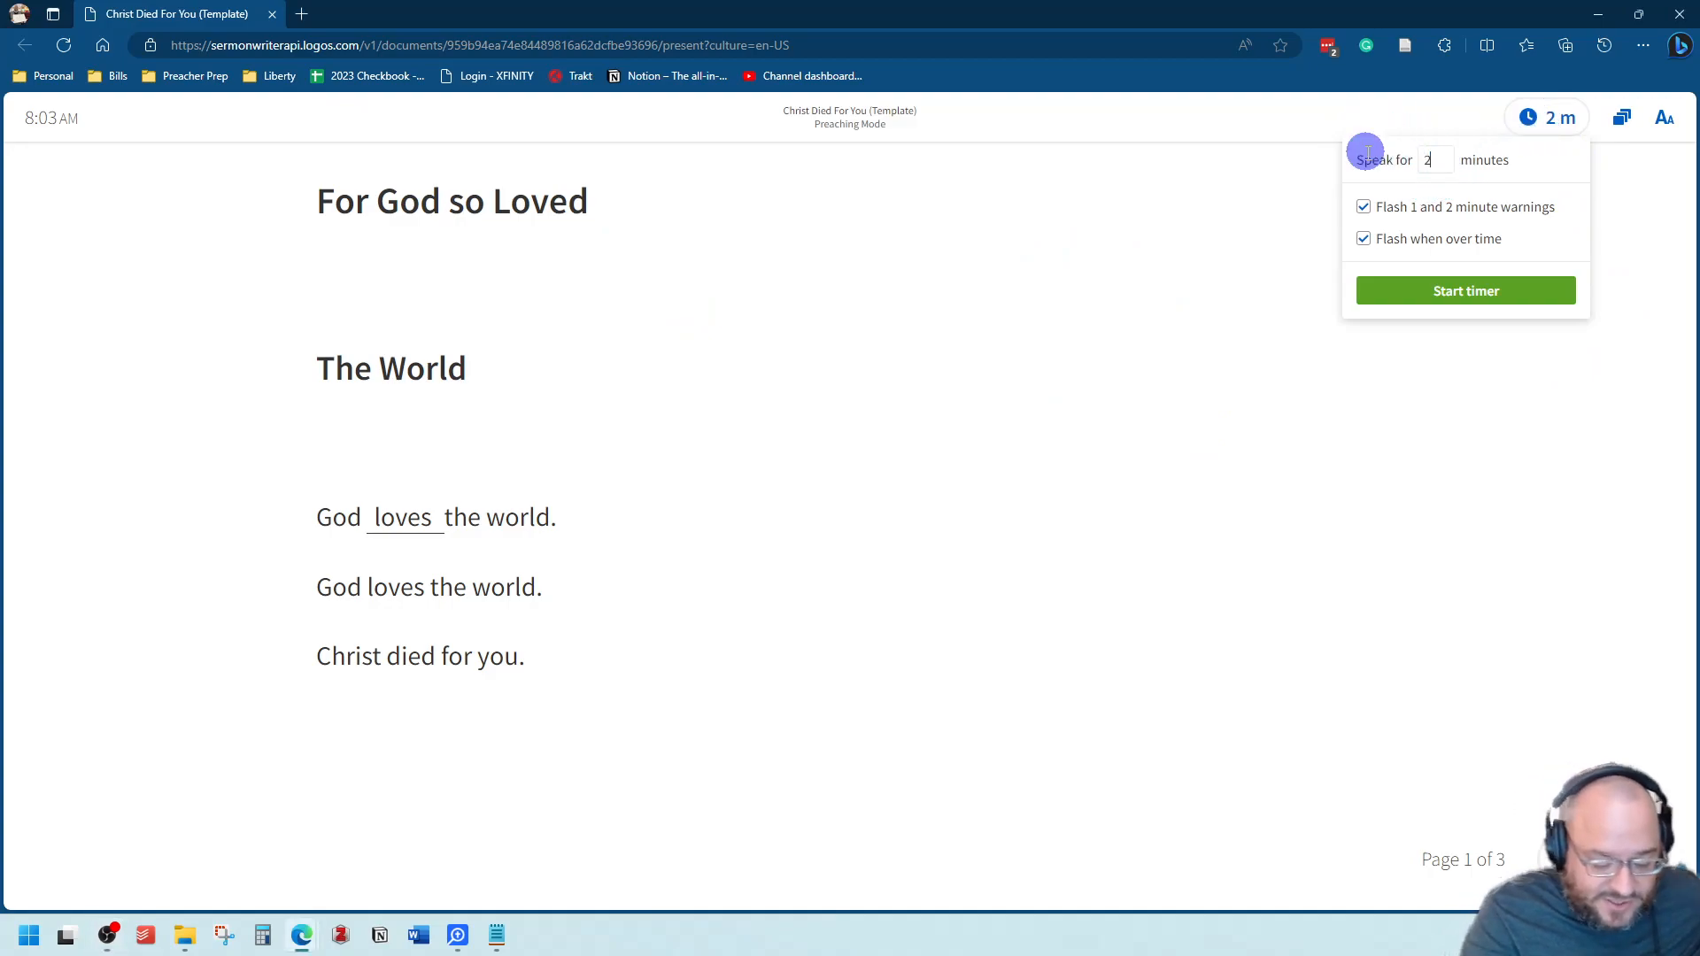
type("0")
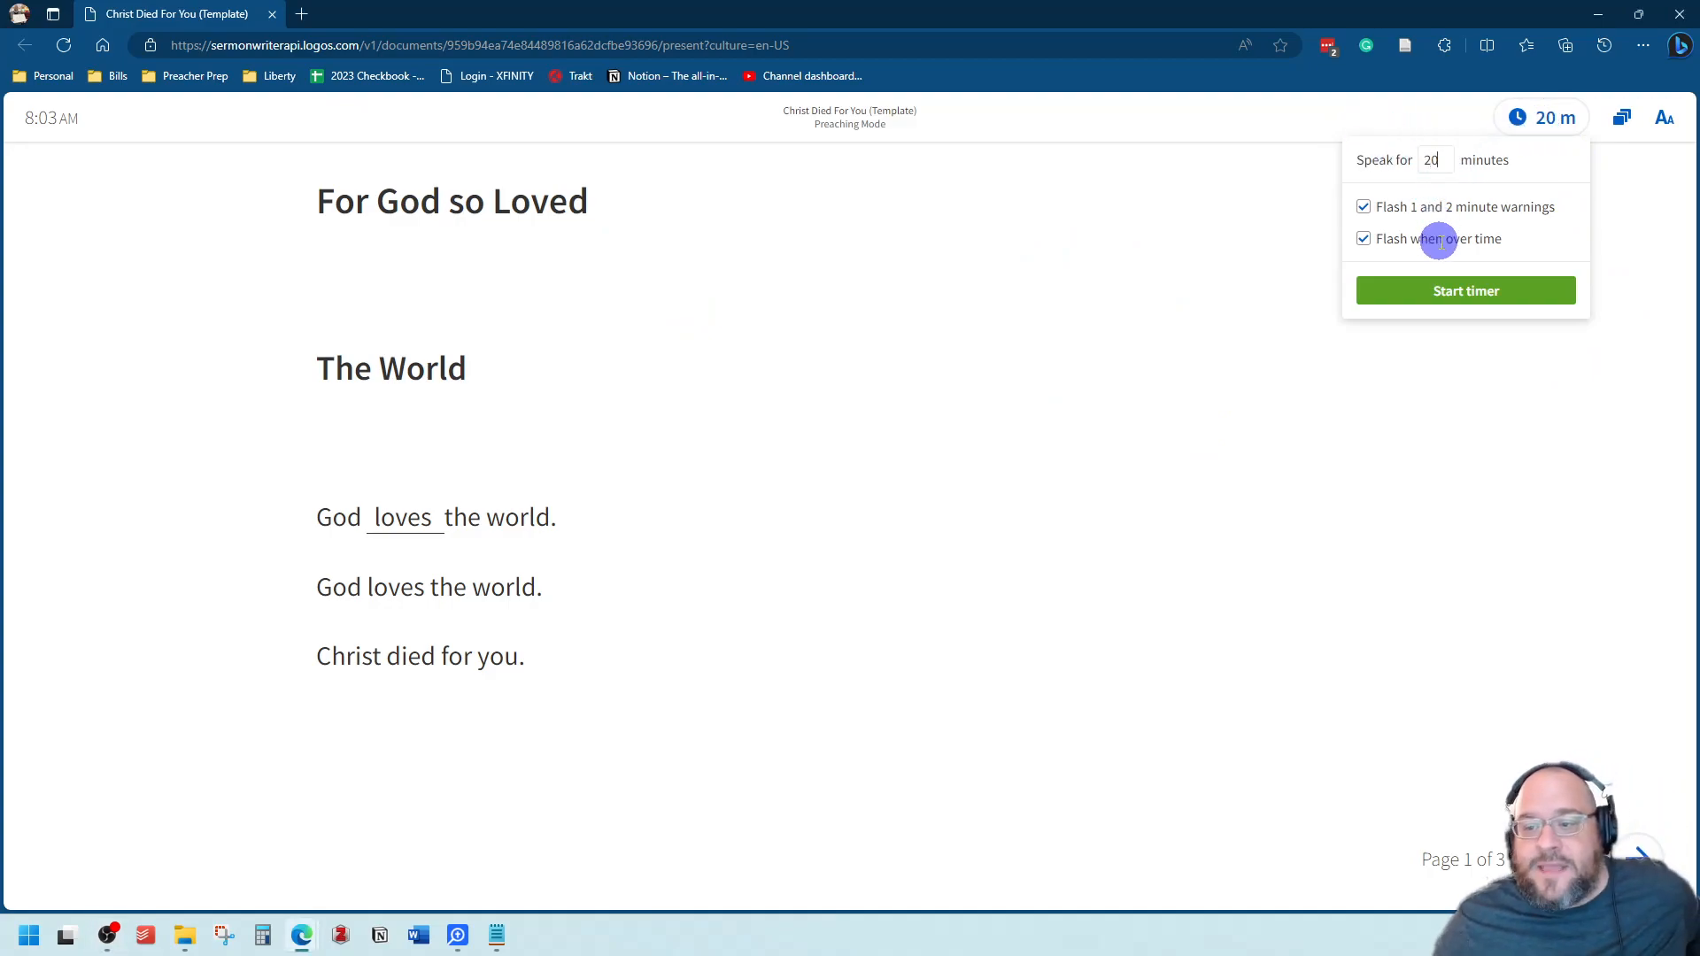
left_click(1429, 292)
left_click(1206, 354)
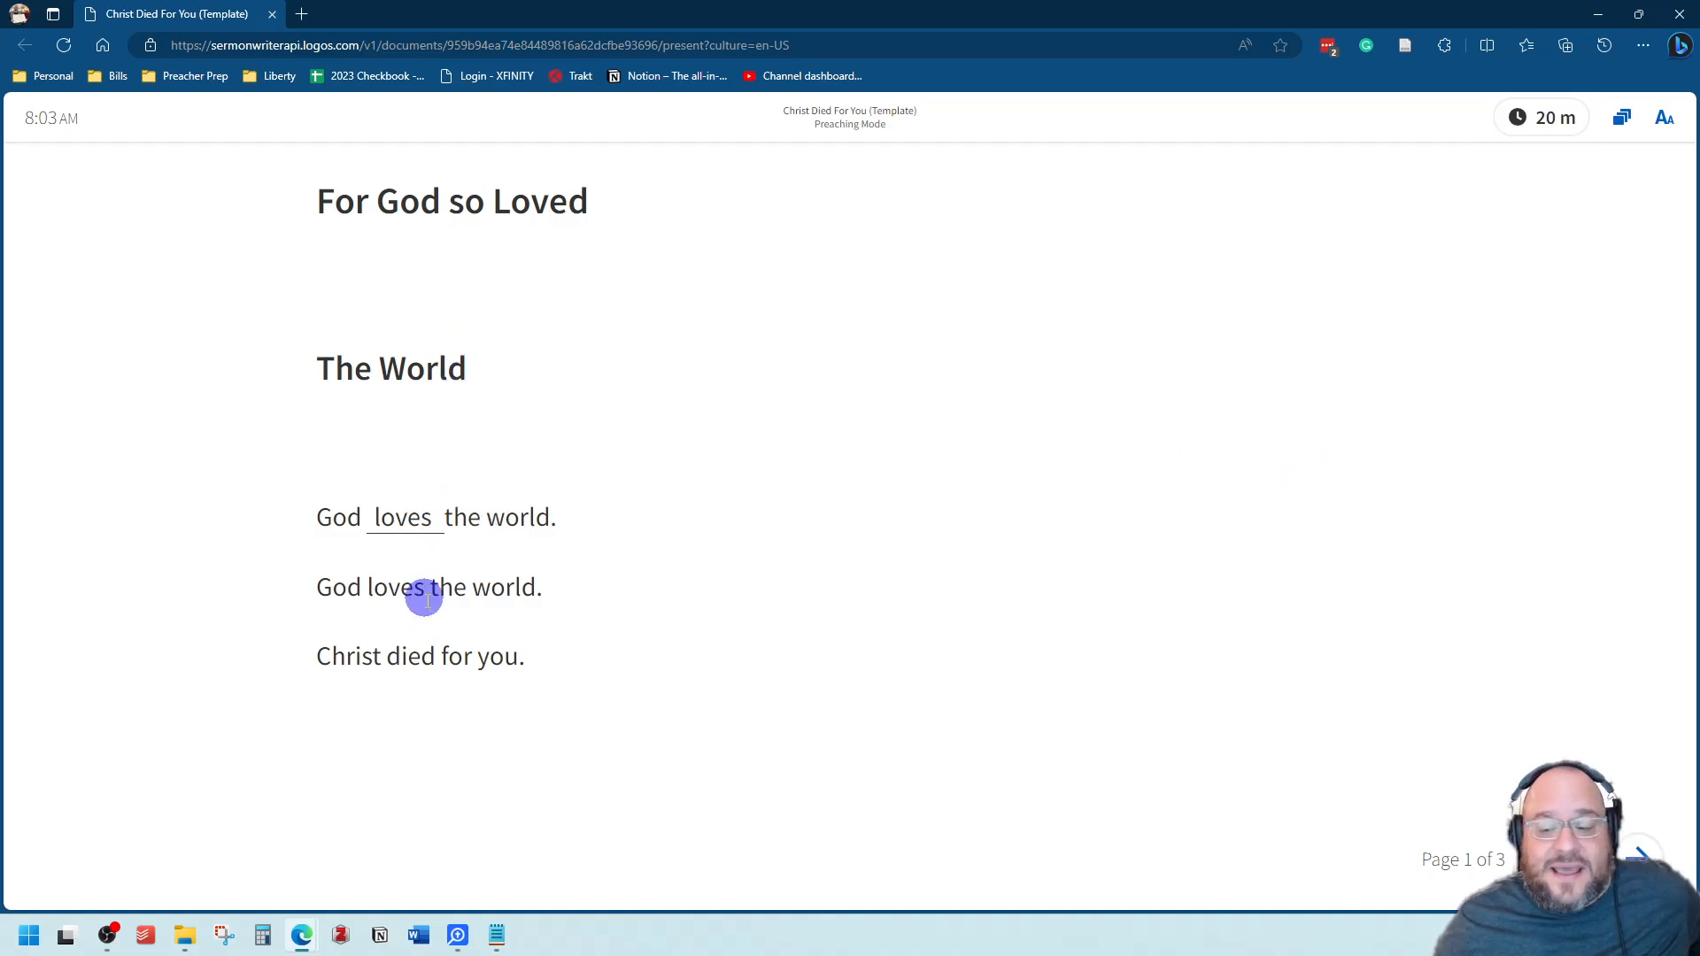
Page forward to the end of the sermon in preaching mode and show the slide thumbnails beside the text
left_click(1637, 855)
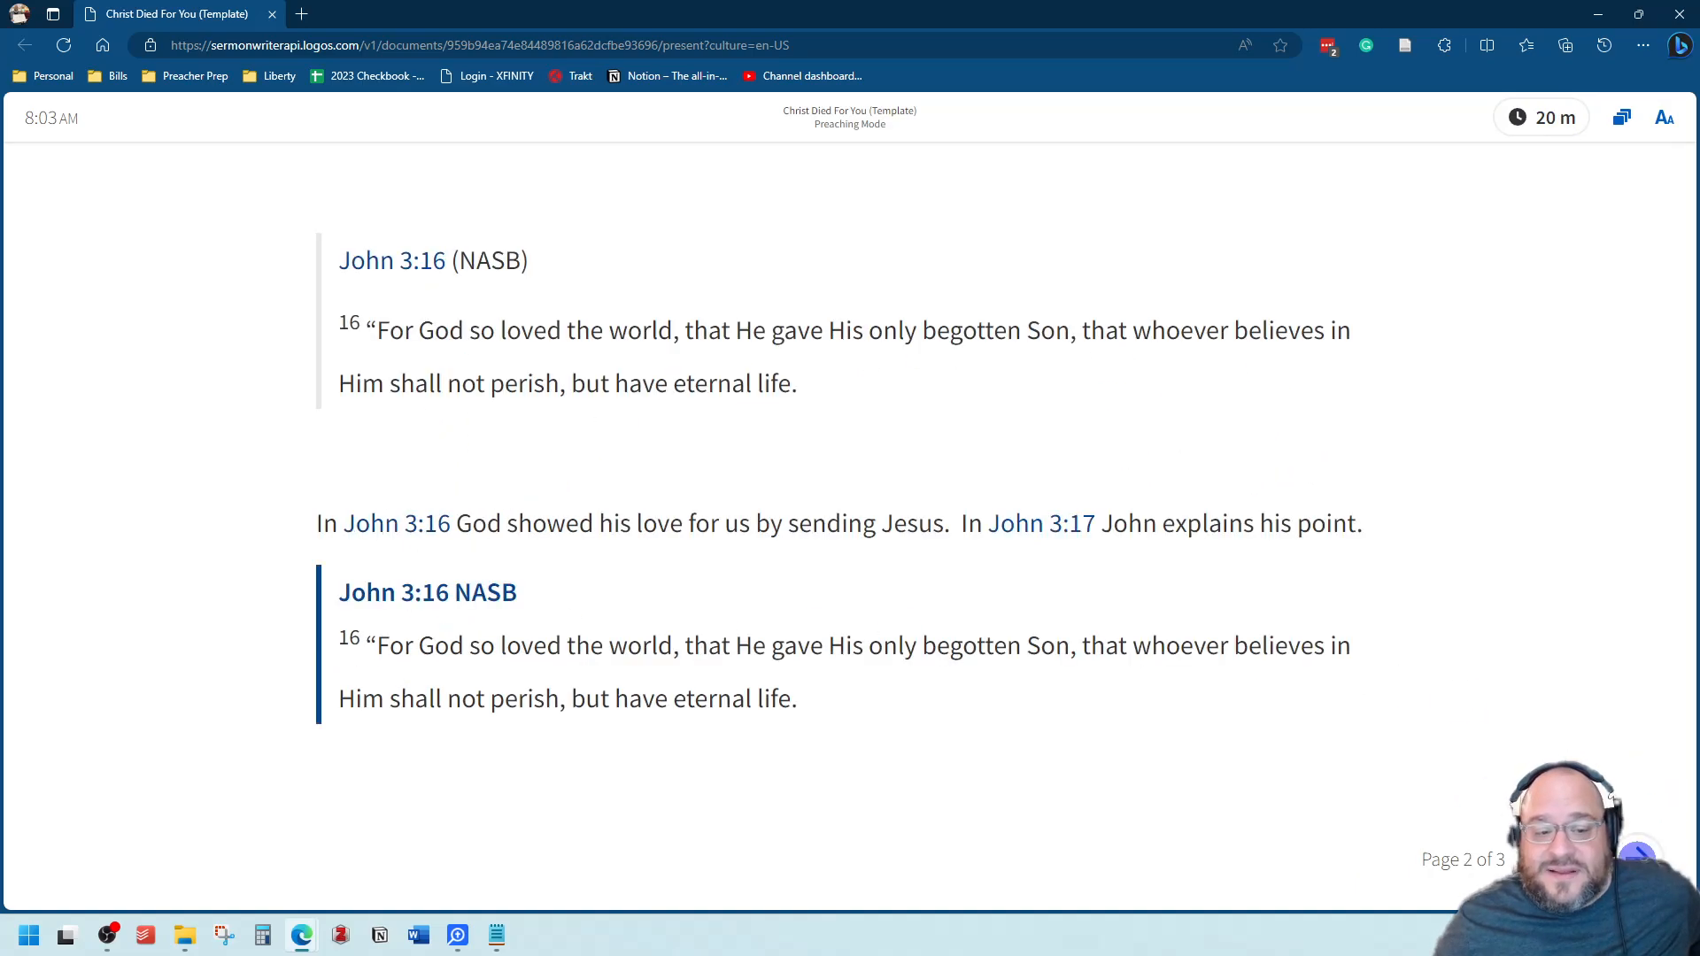
left_click(1638, 855)
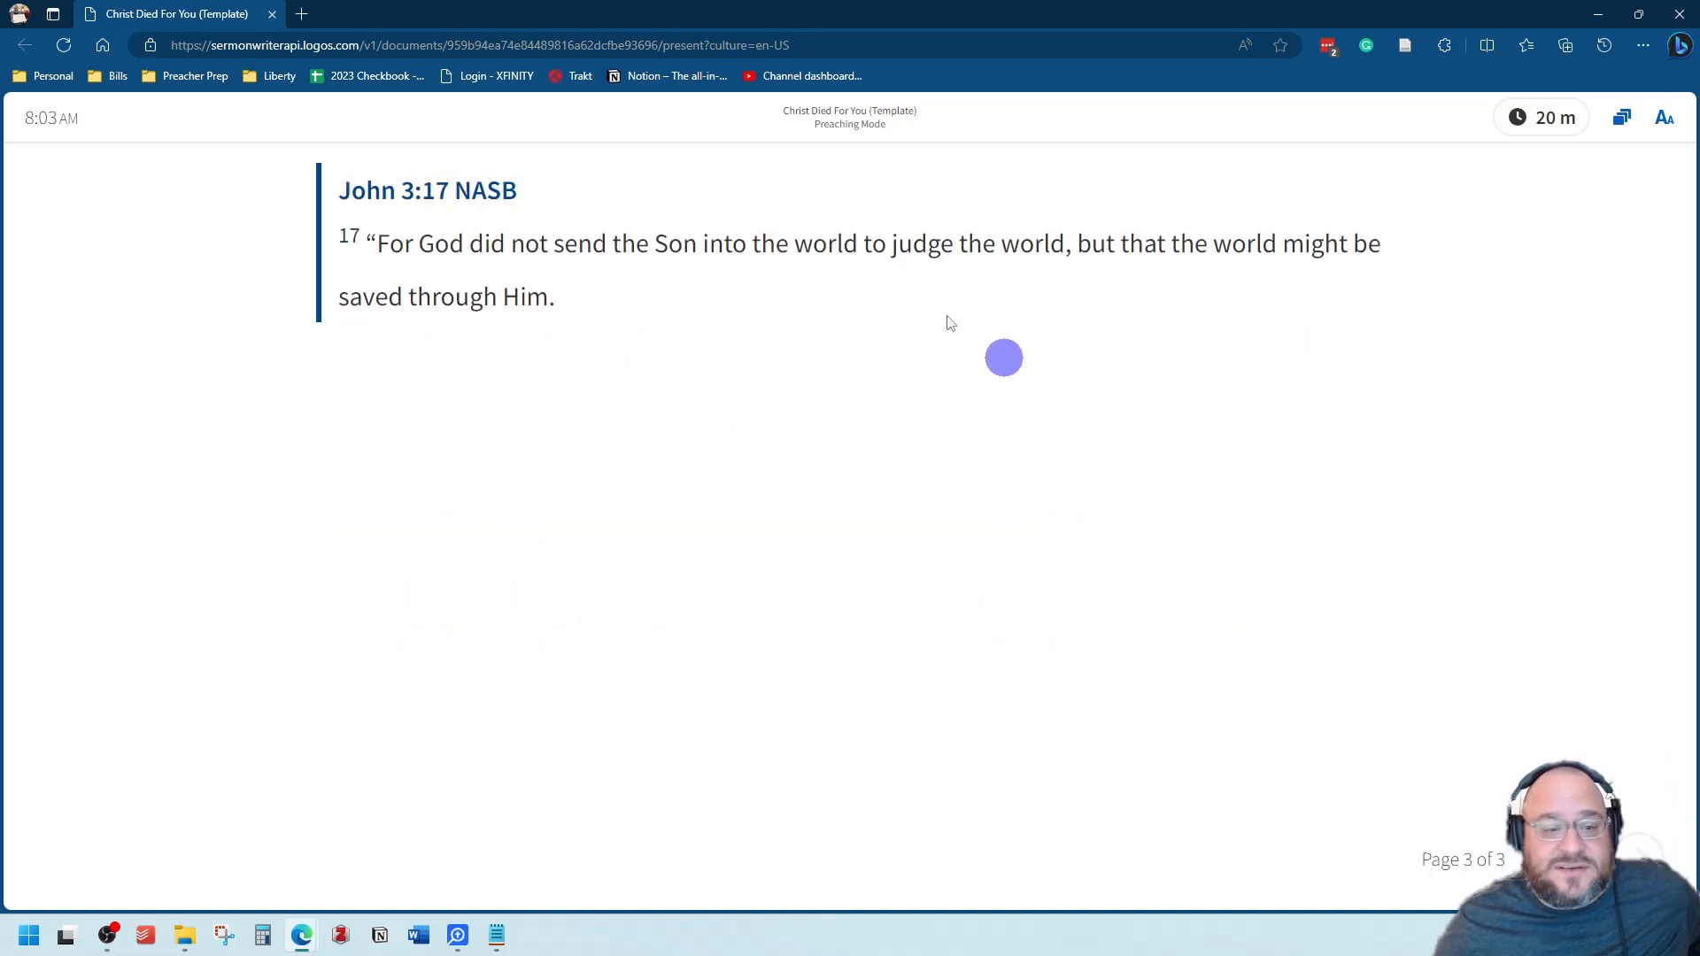
left_click(1619, 122)
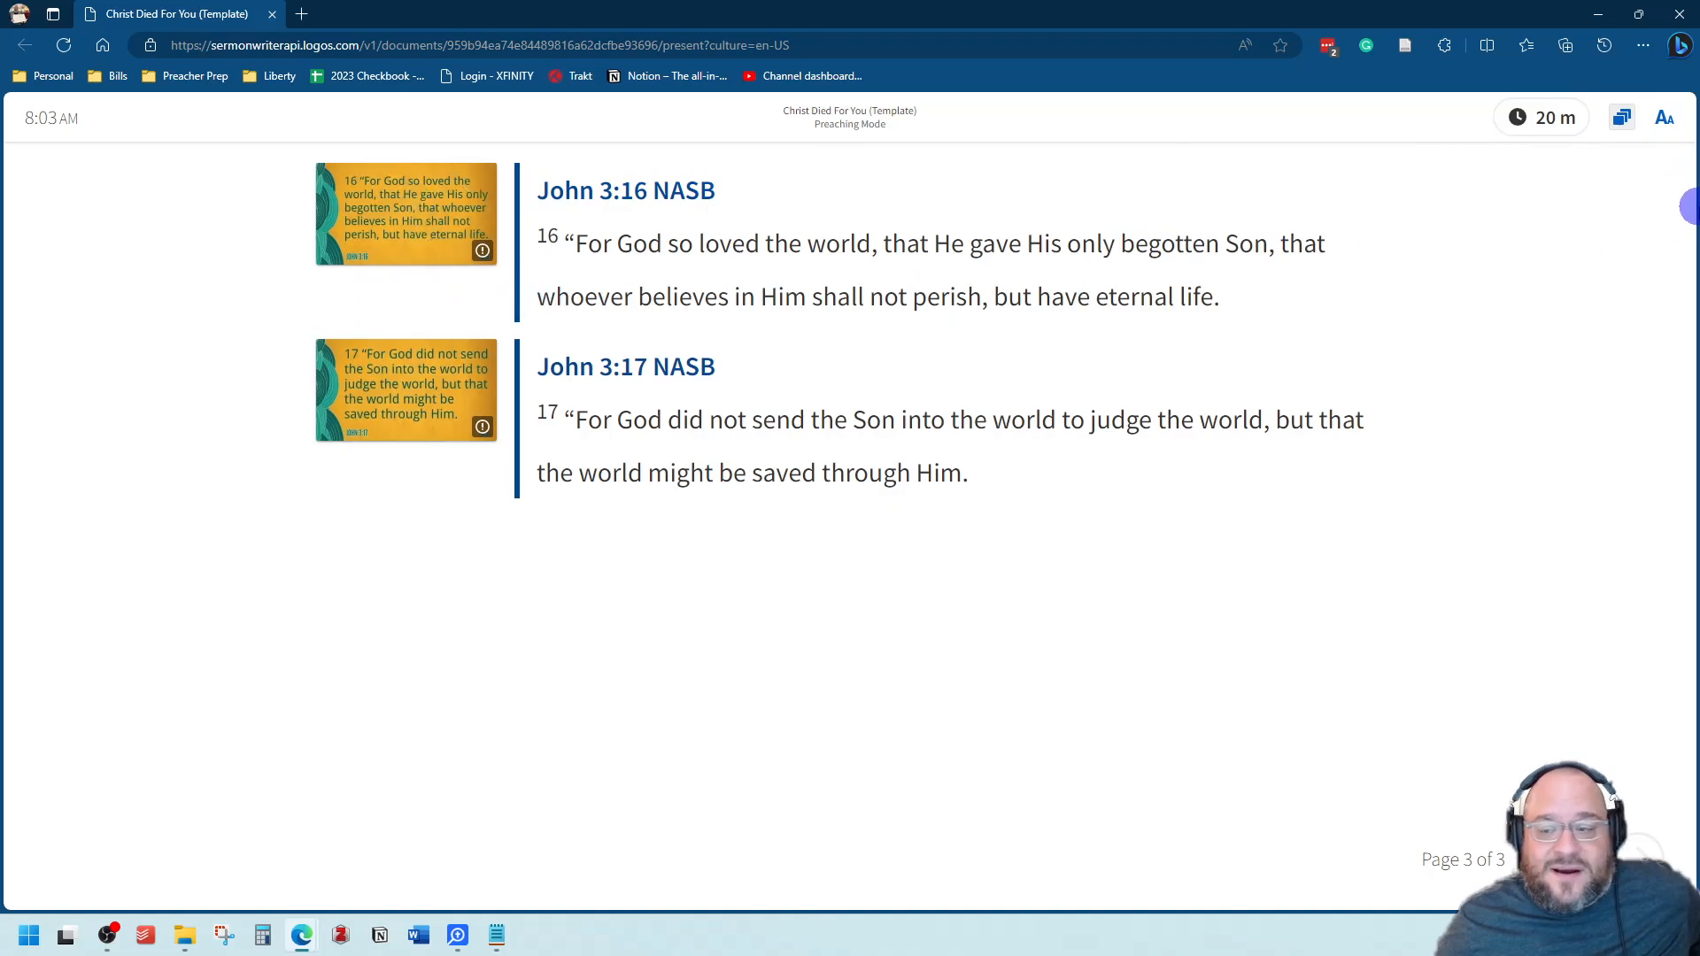
Review the text display and Proclaim control settings of preaching mode and close the preaching window
left_click(1664, 117)
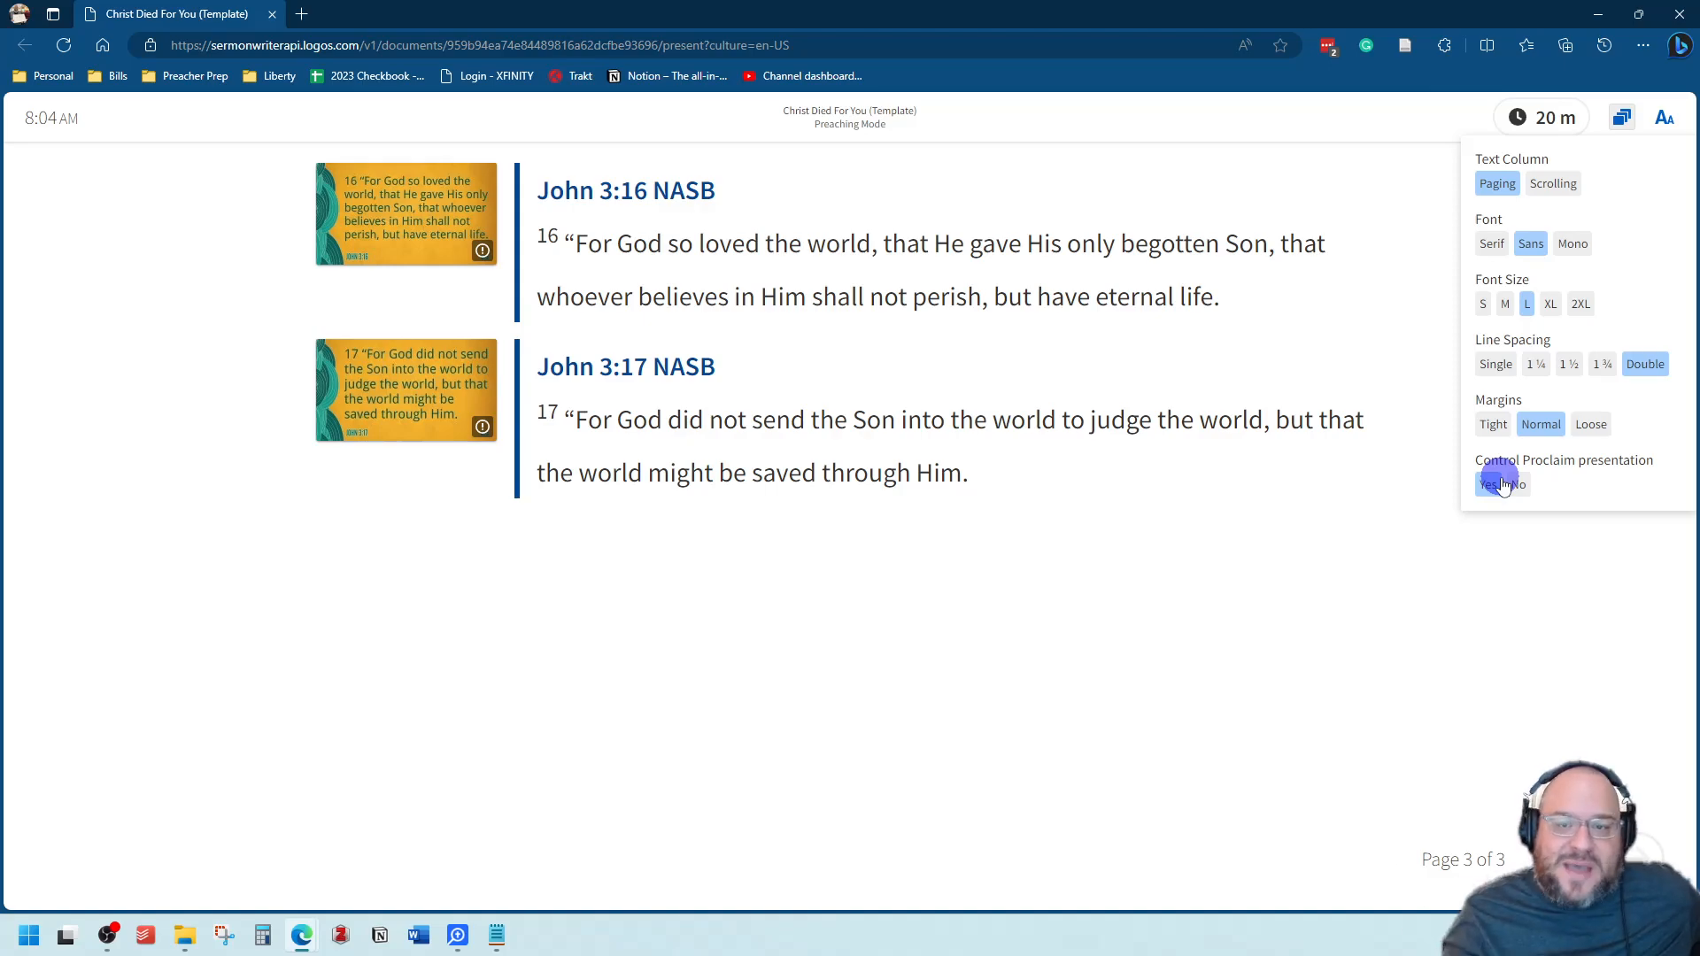
left_click(1320, 258)
left_click(1679, 12)
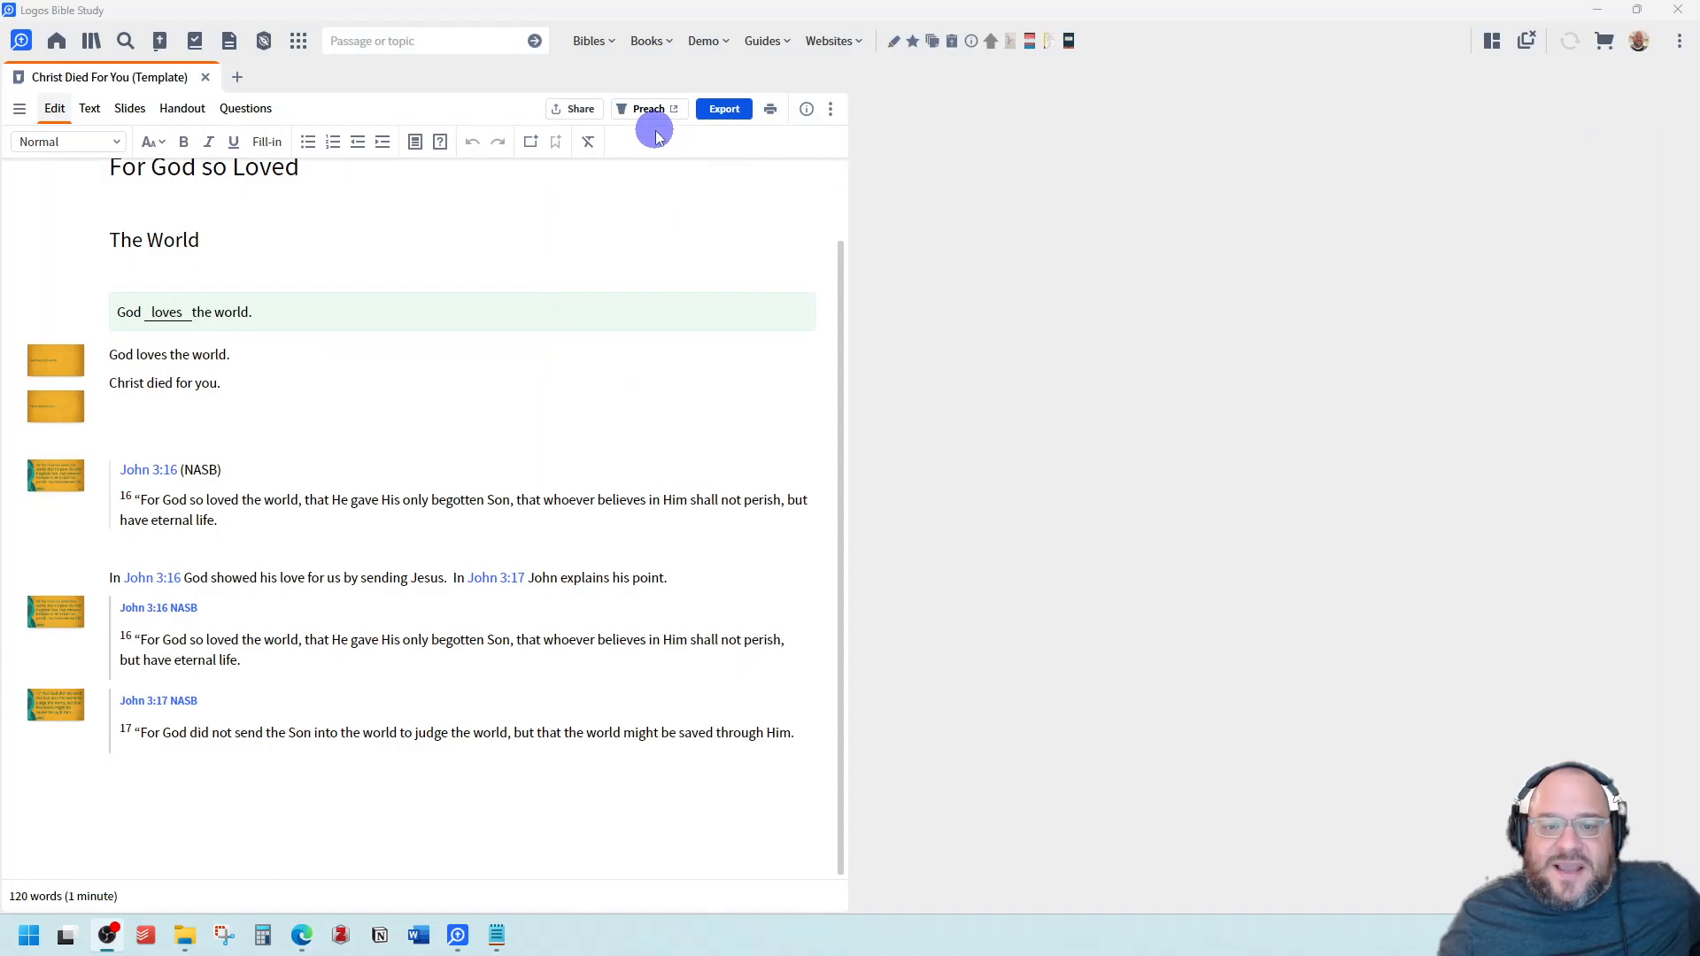
Examine the sermon's export options and its print preview, and return to the sermon editor
left_click(724, 108)
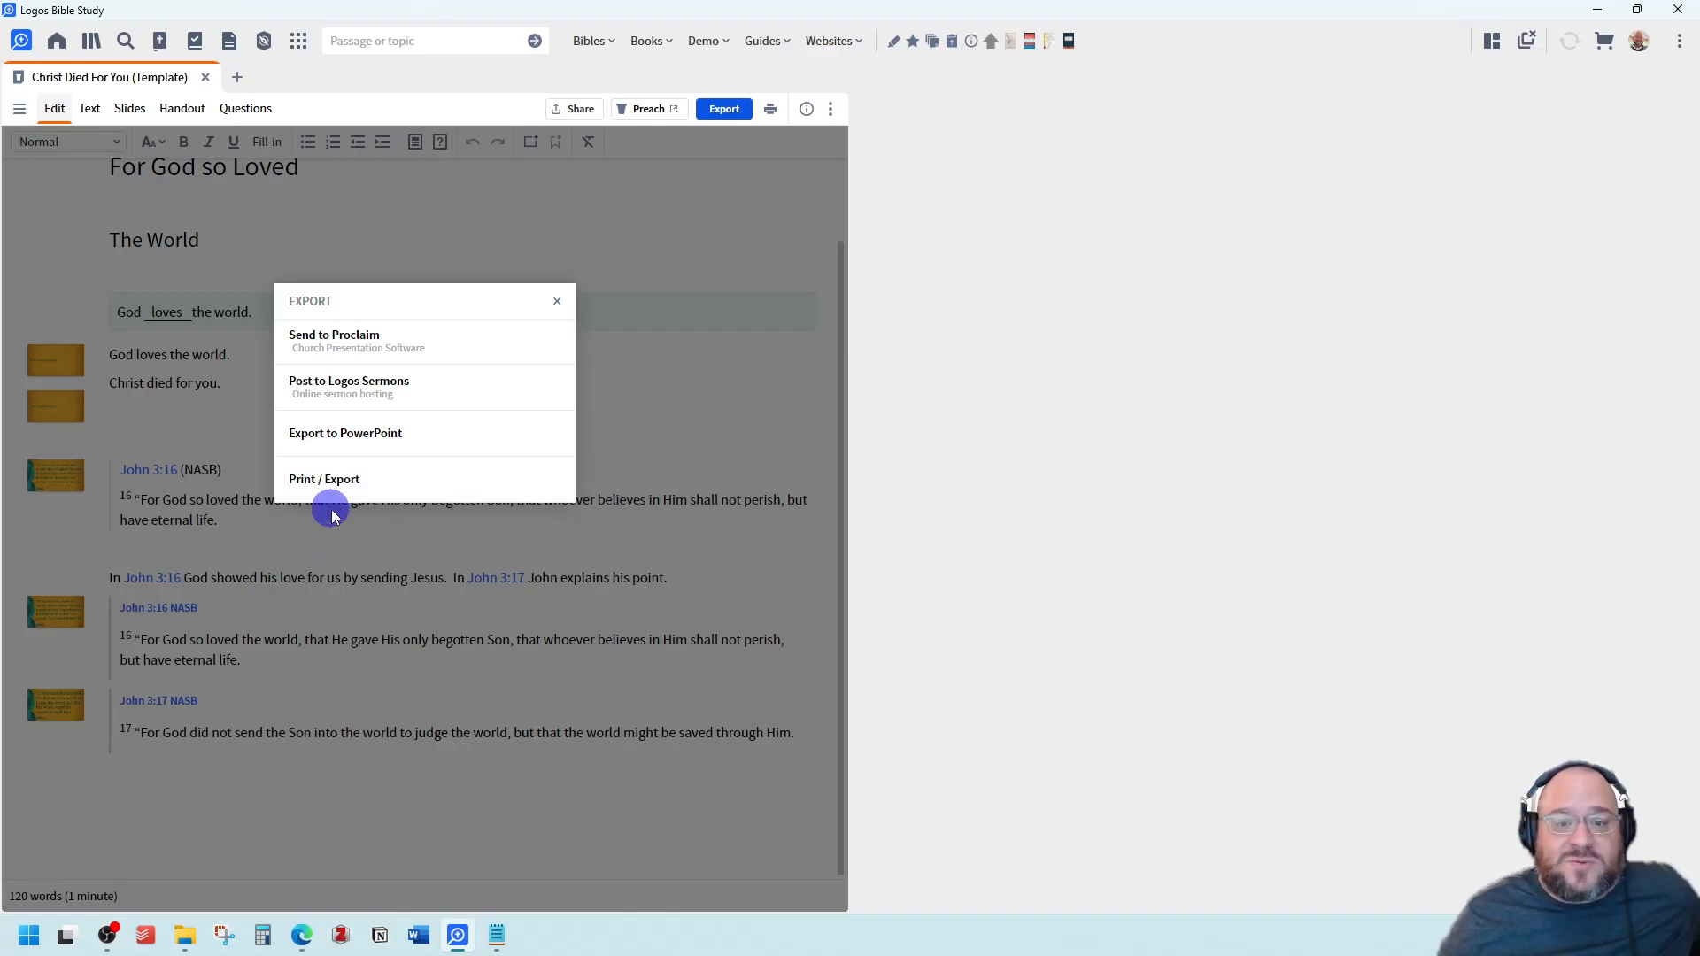
left_click(324, 550)
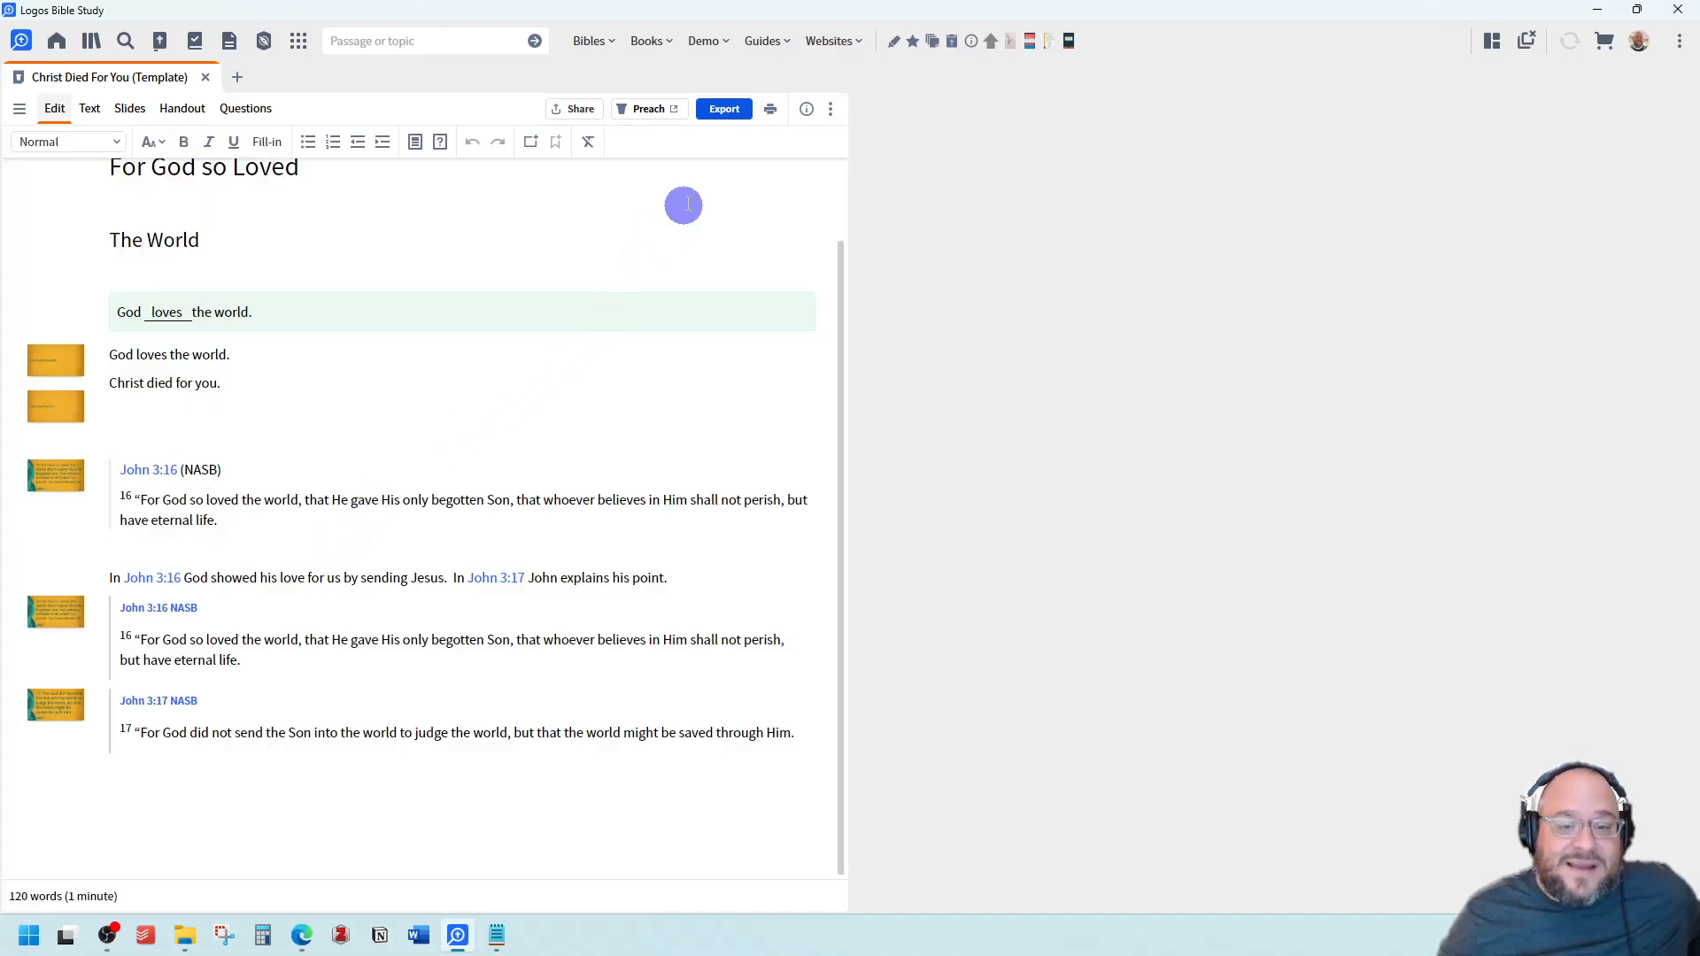
left_click(770, 108)
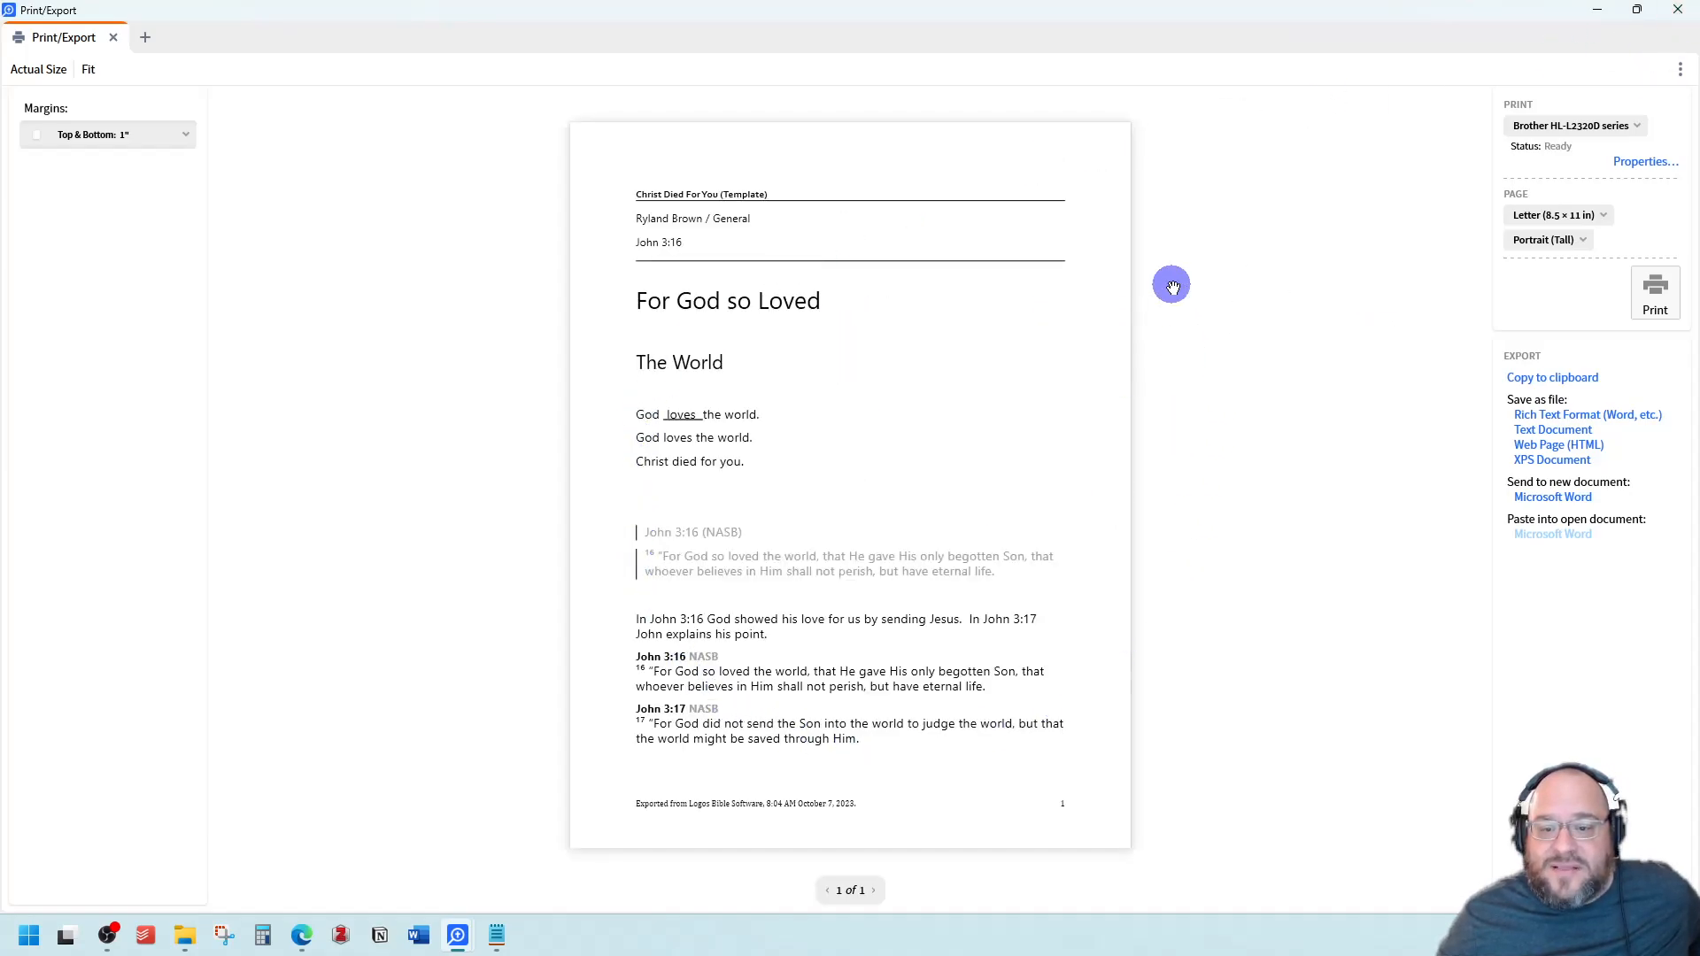
left_click(1678, 9)
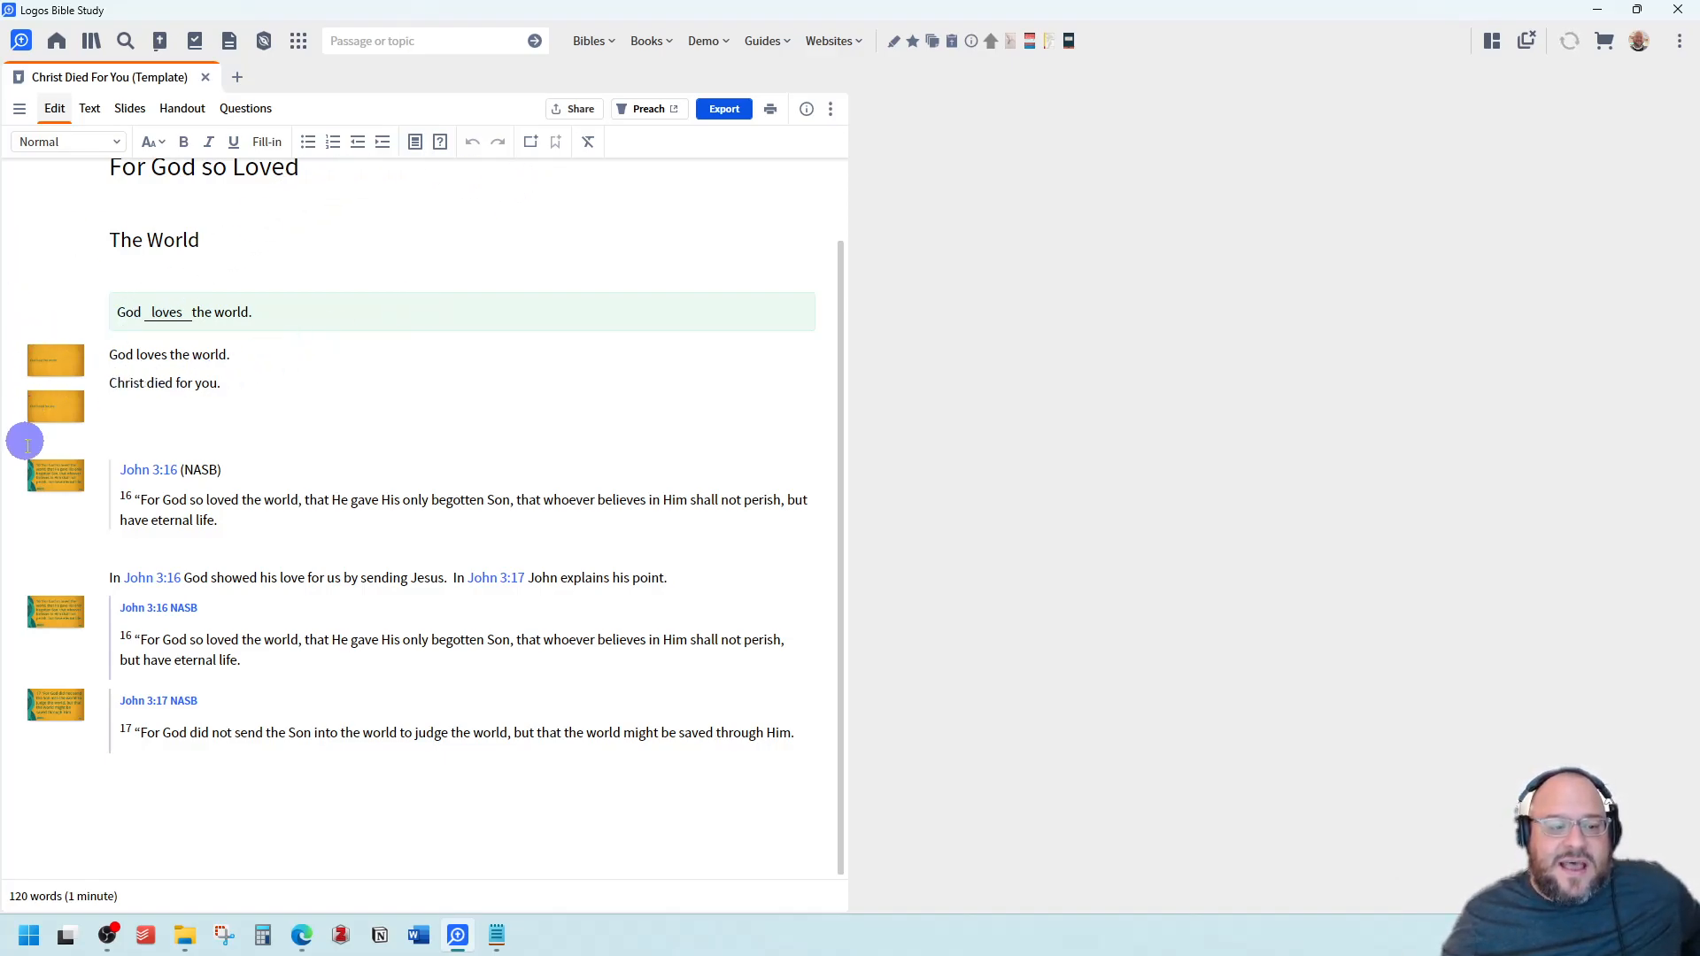
Open the slide for "God loves the world." in the media editor
left_click(42, 361)
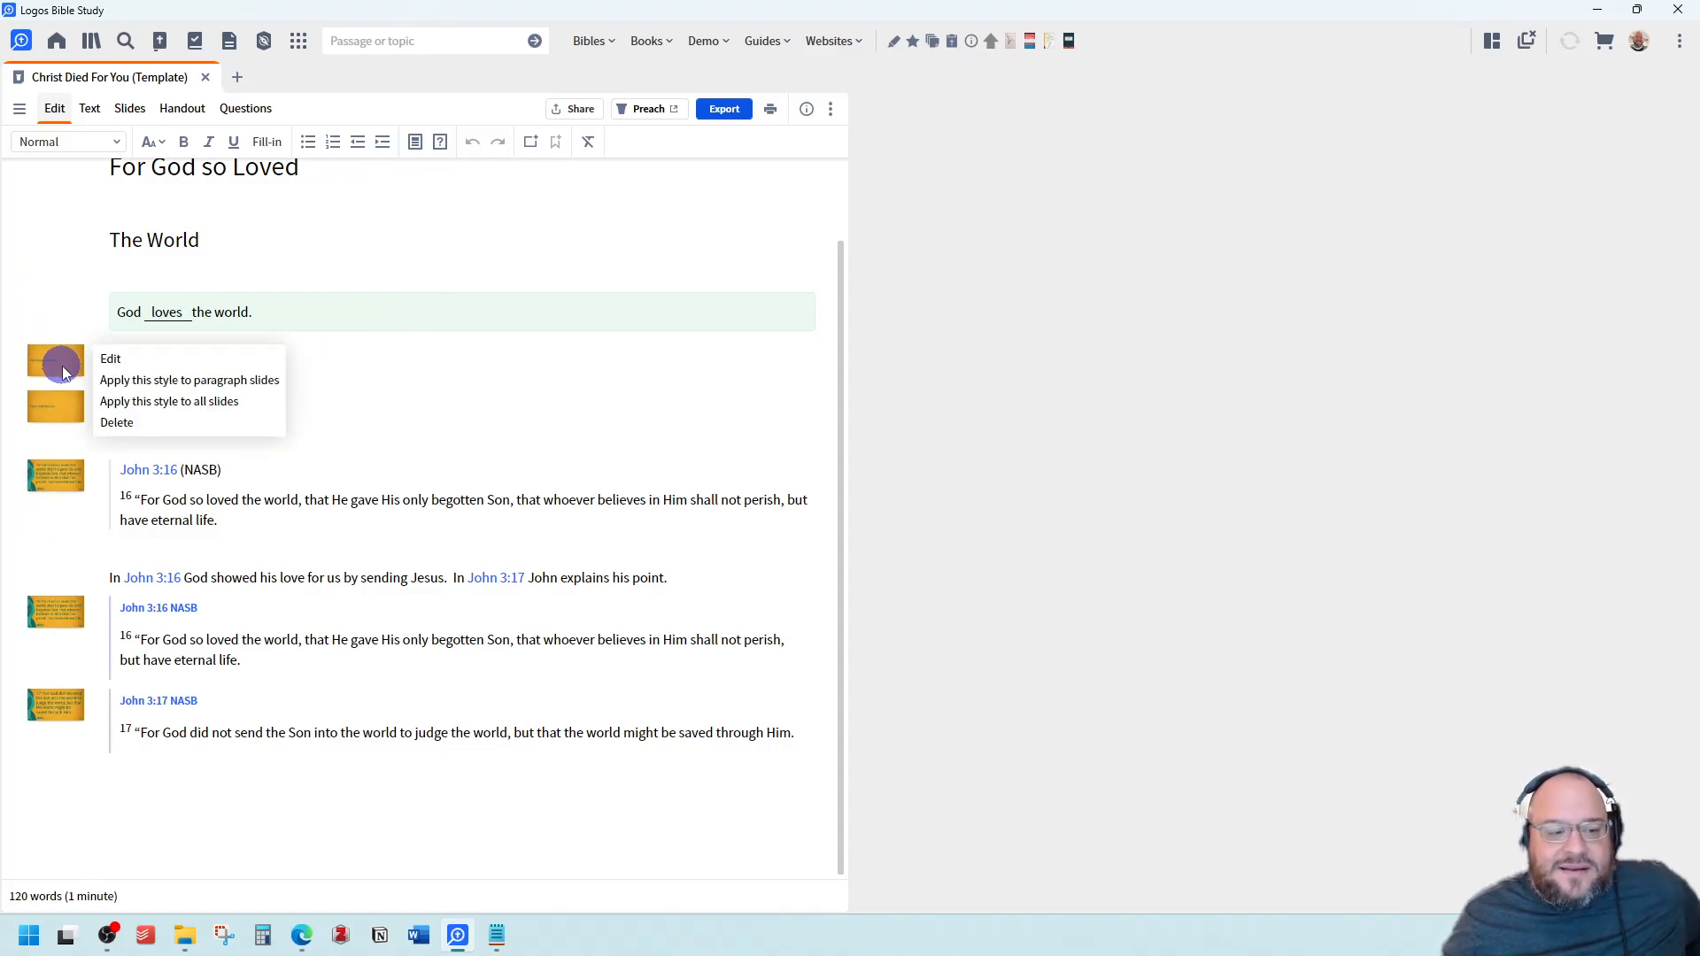
left_click(107, 358)
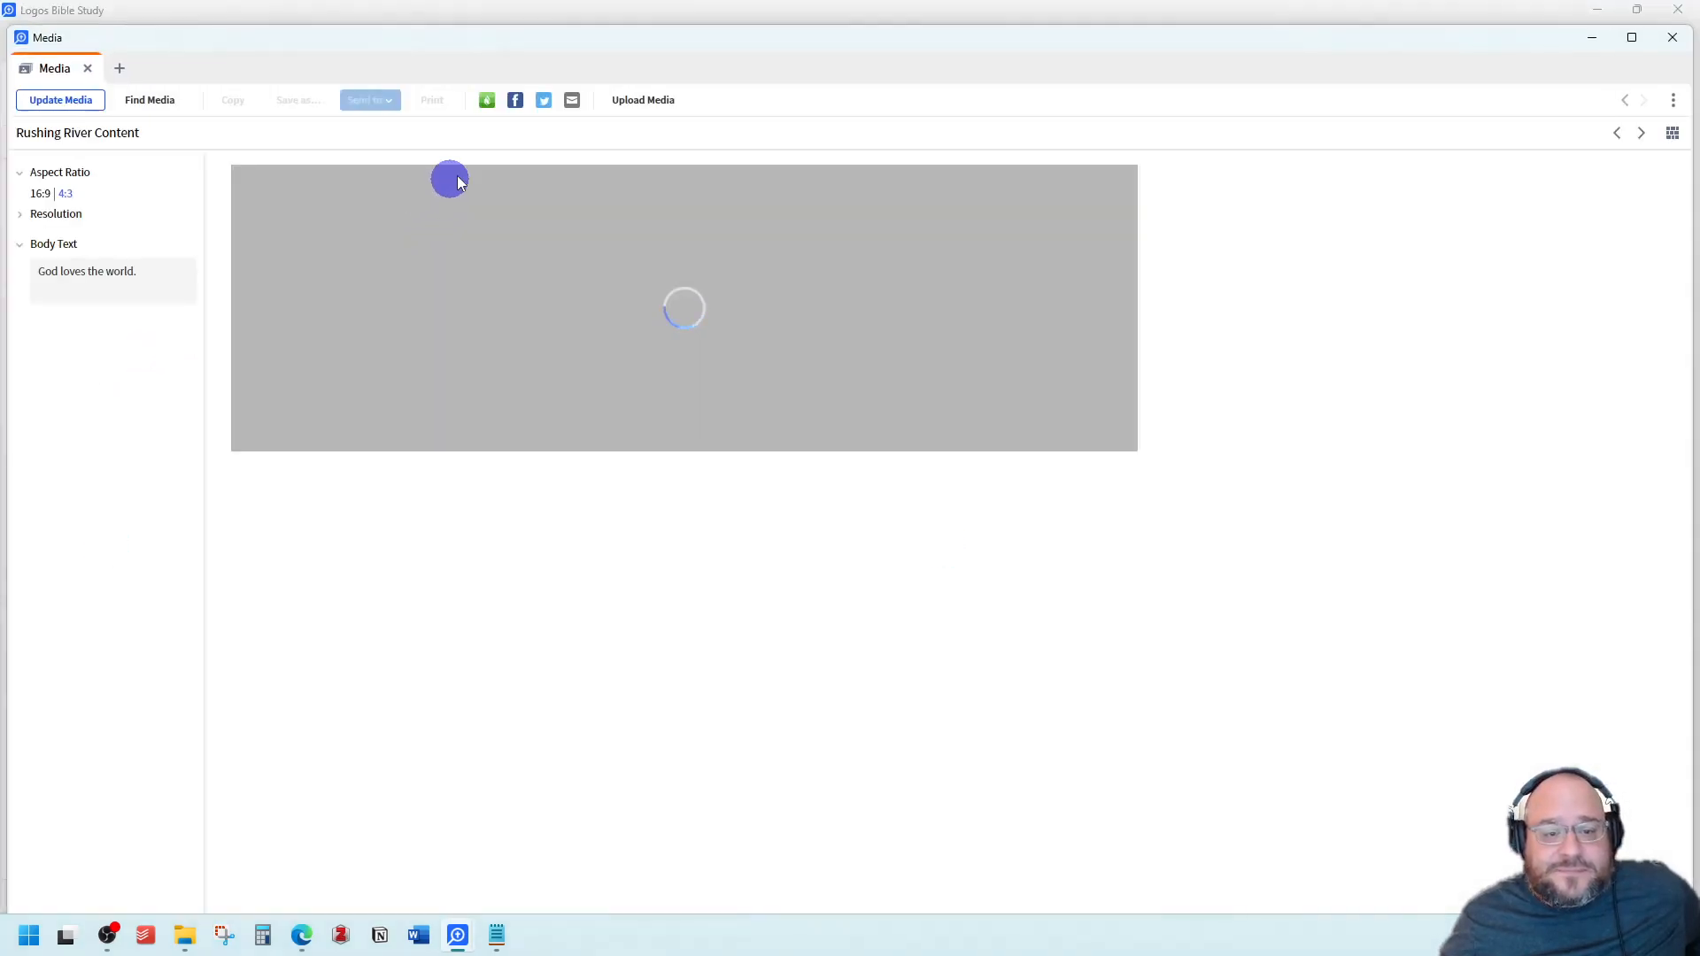